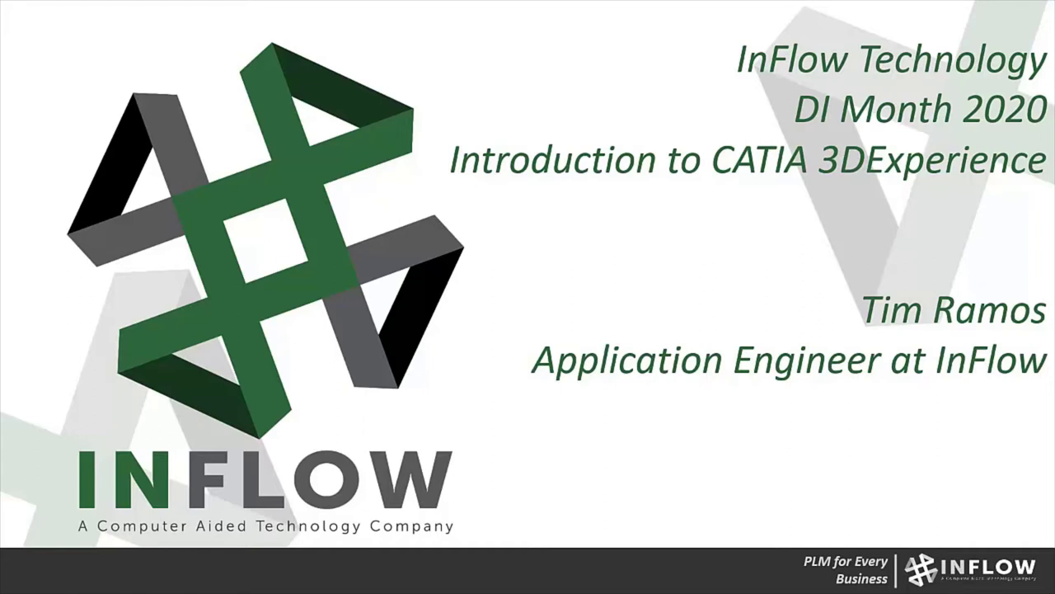
Advance the slide show from the title slide to the '3DEXPERIENCE Overview' slide
{"action": "key", "text": "Right"}
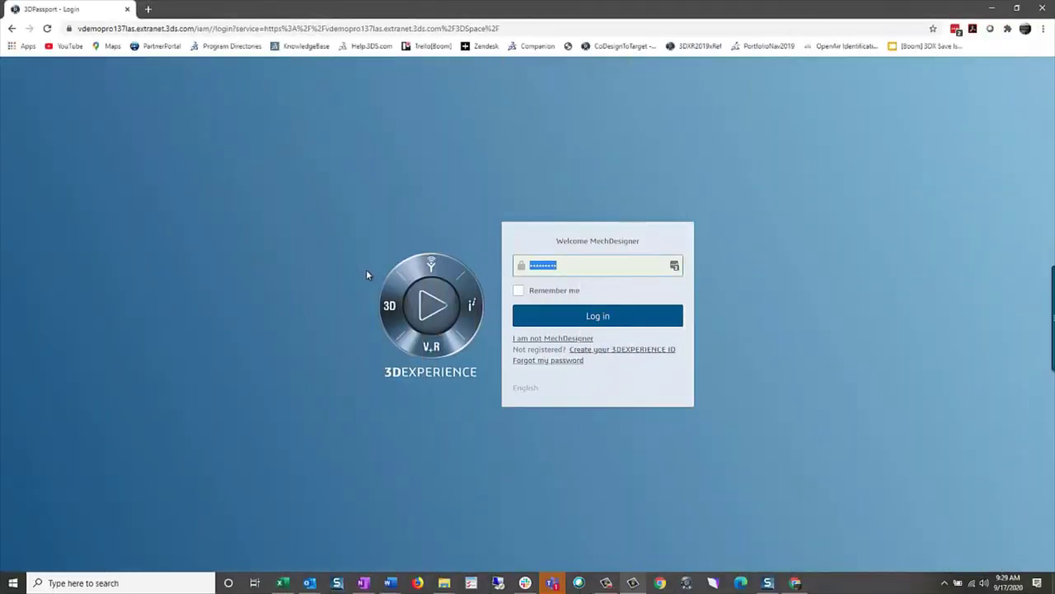
After the first login is rejected, sign in with the mechanical designer username and account password
{"action": "key", "text": "ctrl+v"}
{"action": "key", "text": "Return"}
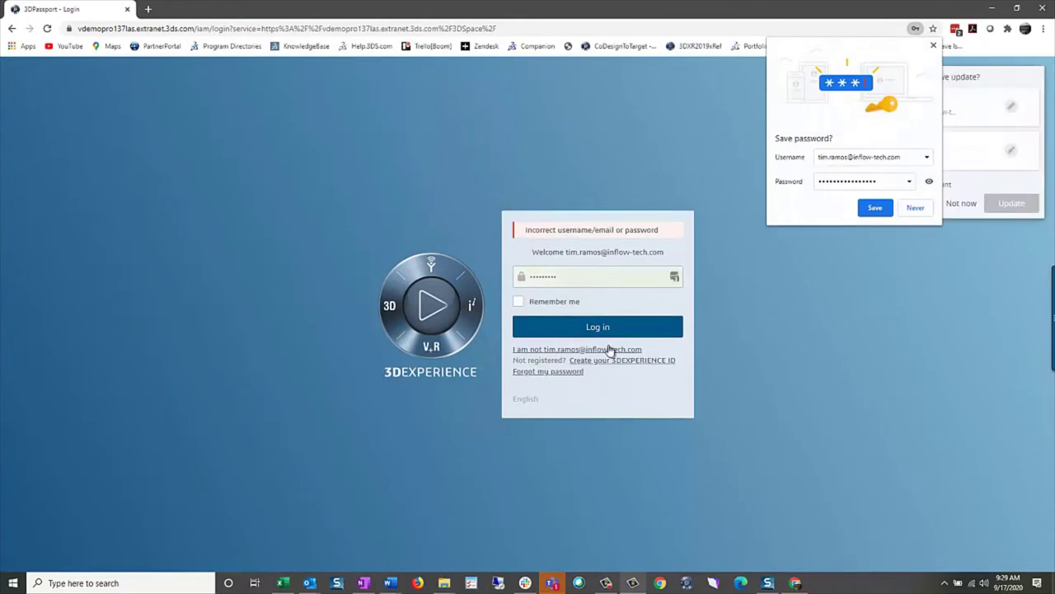
{"action": "left_click", "coordinate": [610, 349]}
{"action": "left_click", "coordinate": [610, 285]}
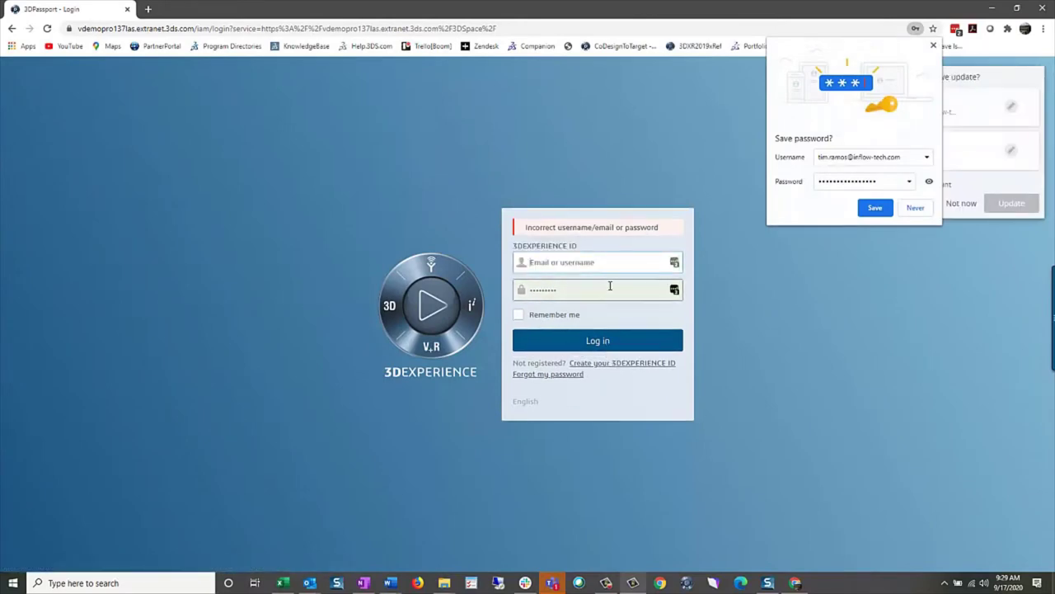
{"action": "type", "text": "MechDesigner"}
{"action": "key", "text": "Tab"}
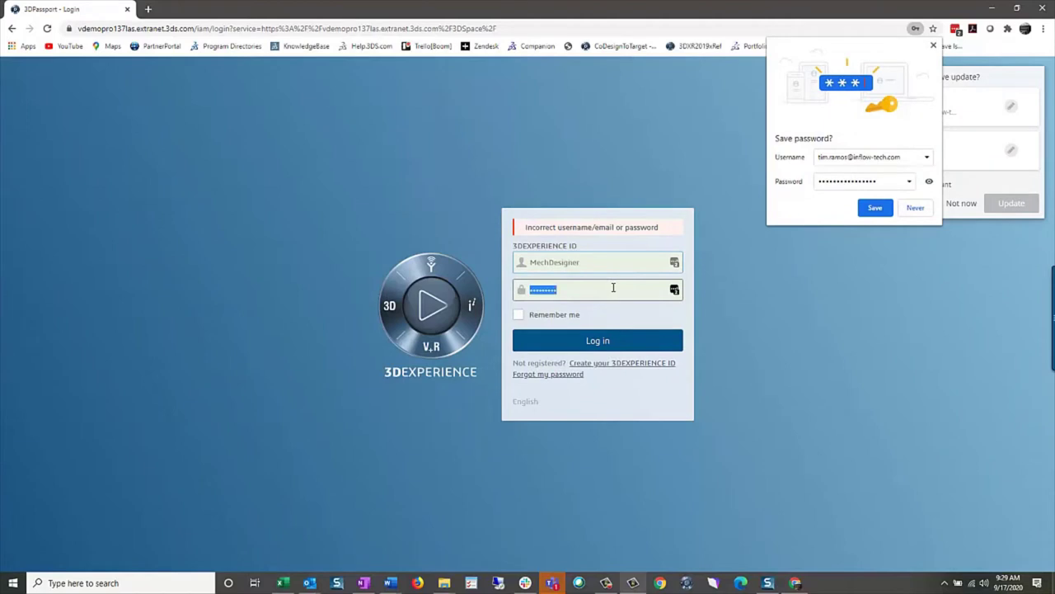
{"action": "key", "text": "ctrl+v"}
{"action": "key", "text": "Return"}
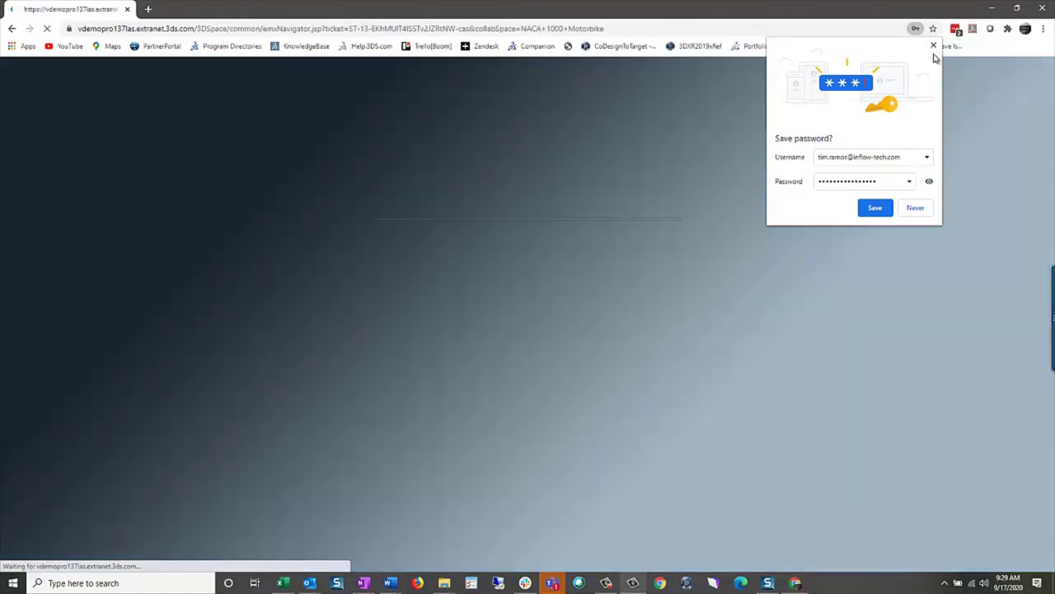
{"action": "left_click", "coordinate": [934, 47]}
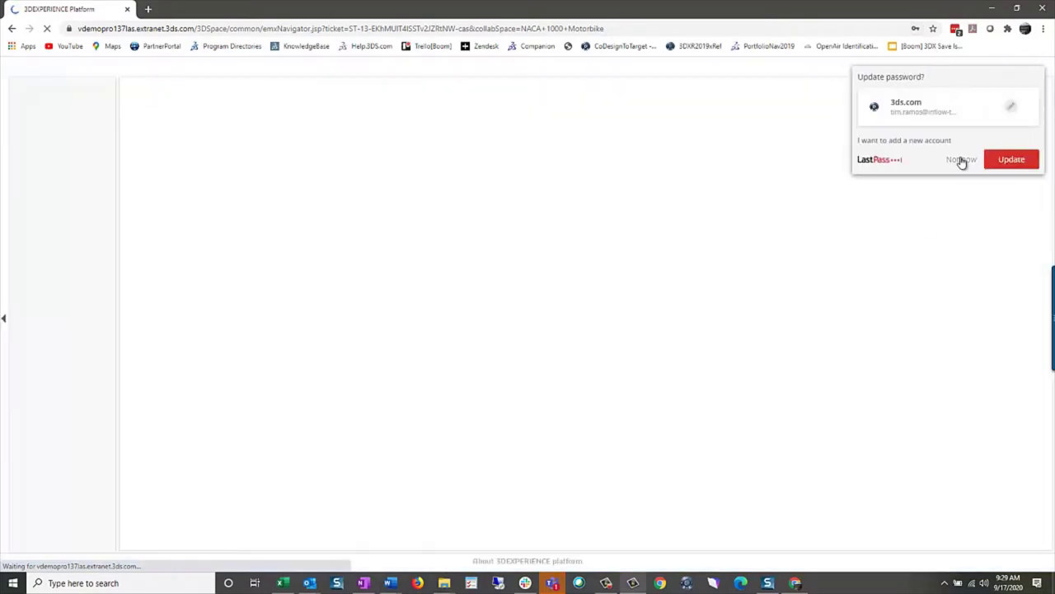
Launch Project Execution from the compass apps panel, showing the three In Work projects
{"action": "left_click", "coordinate": [961, 160]}
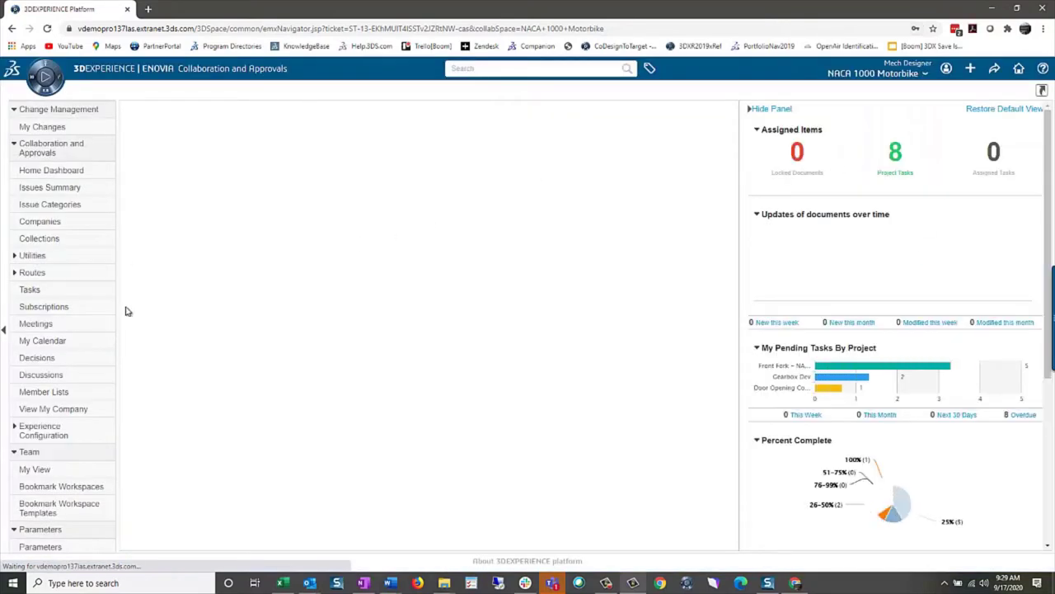
{"action": "left_click", "coordinate": [51, 66]}
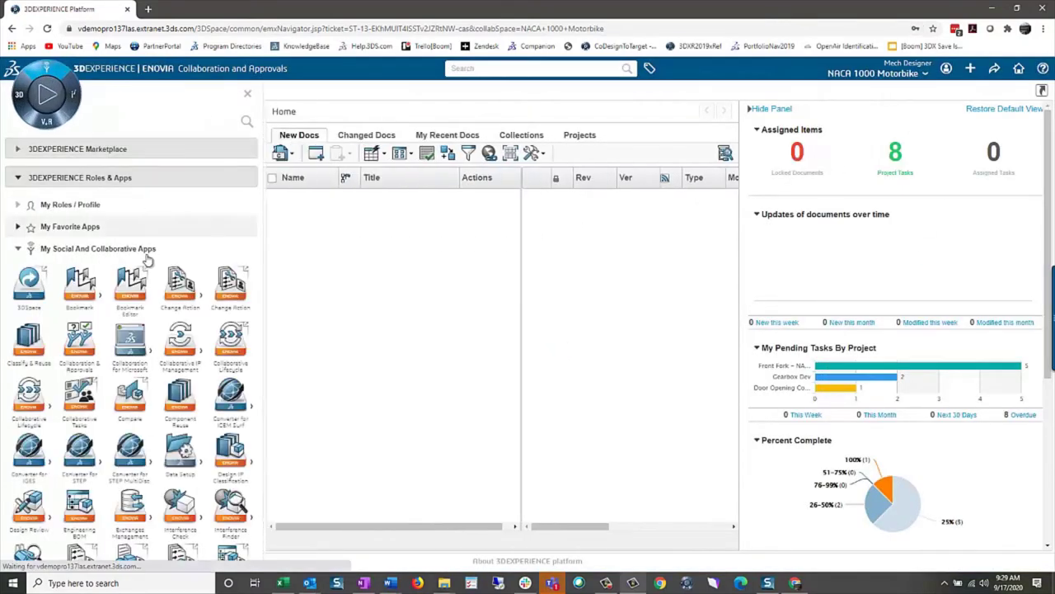
{"action": "left_click", "coordinate": [18, 206]}
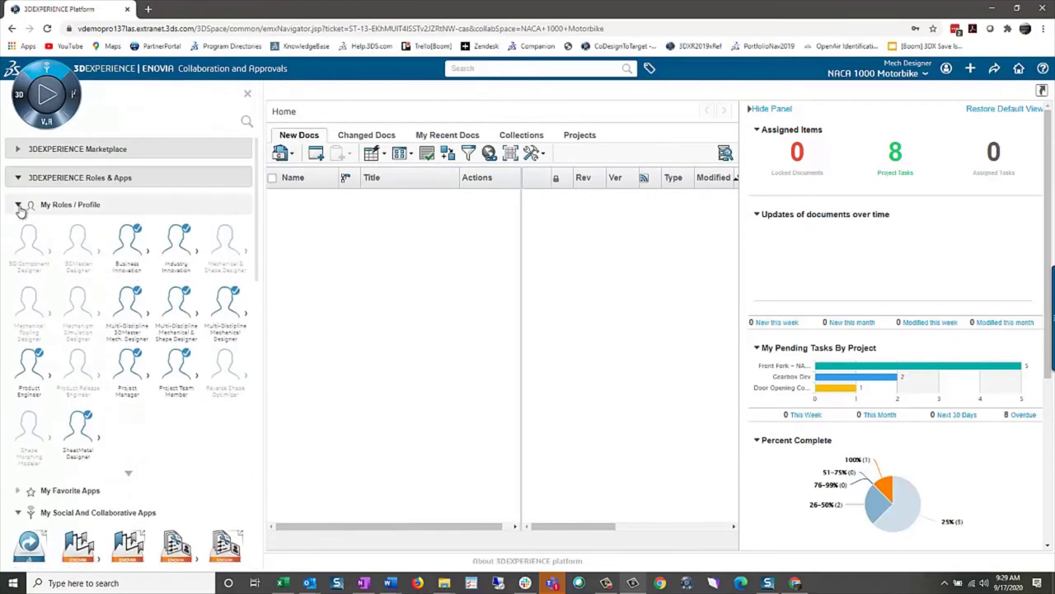
{"action": "left_click", "coordinate": [20, 207]}
{"action": "scroll", "coordinate": [75, 371], "scroll_direction": "down", "scroll_amount": 5}
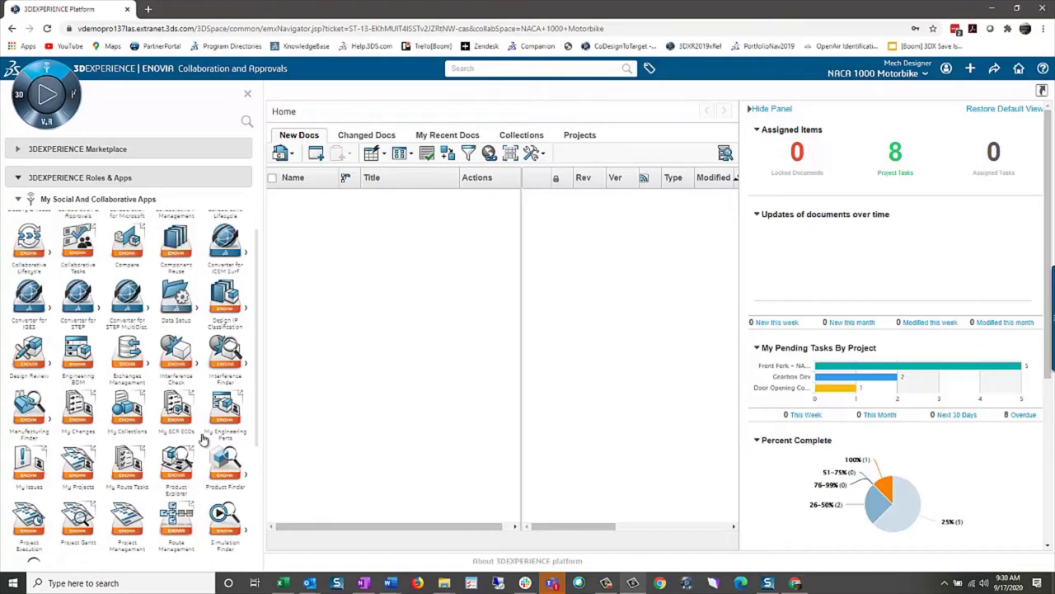
{"action": "left_click", "coordinate": [31, 516]}
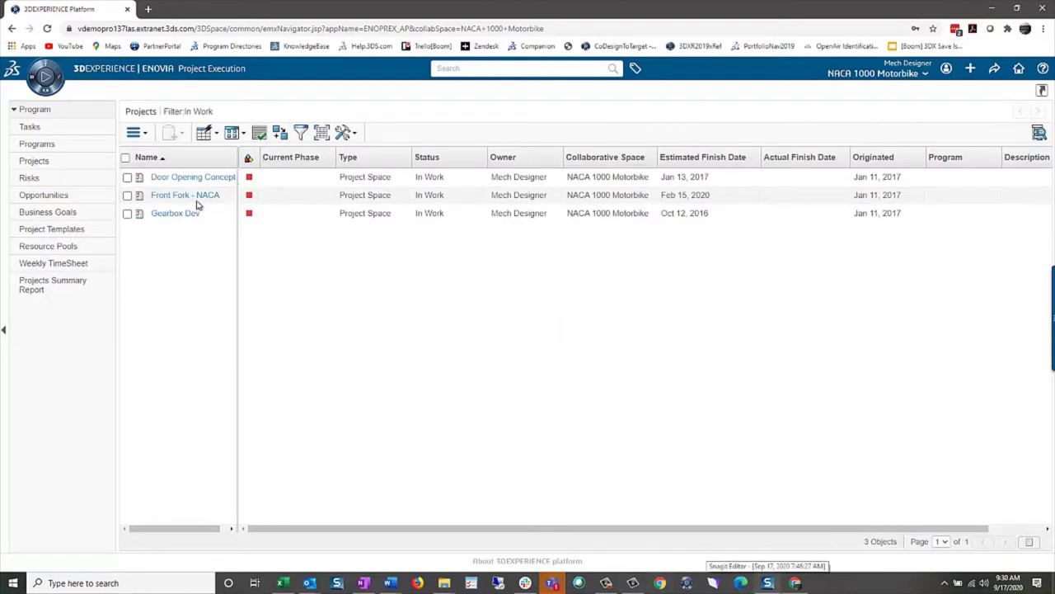
Open the Front Fork product prd-52629918 from the Assembly Symmetry task's deliverables
{"action": "left_click", "coordinate": [30, 128]}
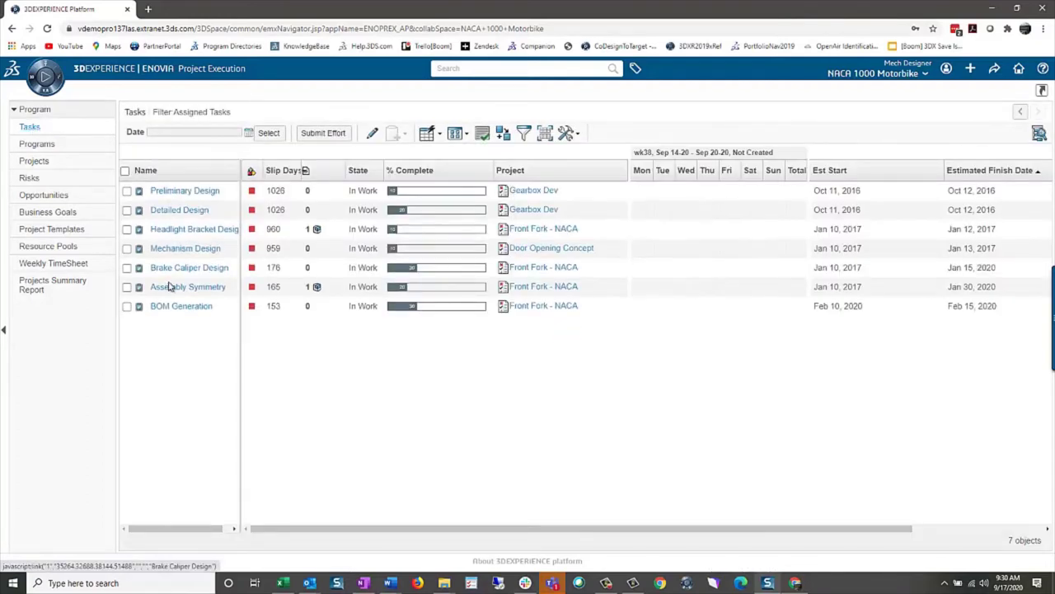
{"action": "left_click", "coordinate": [314, 287]}
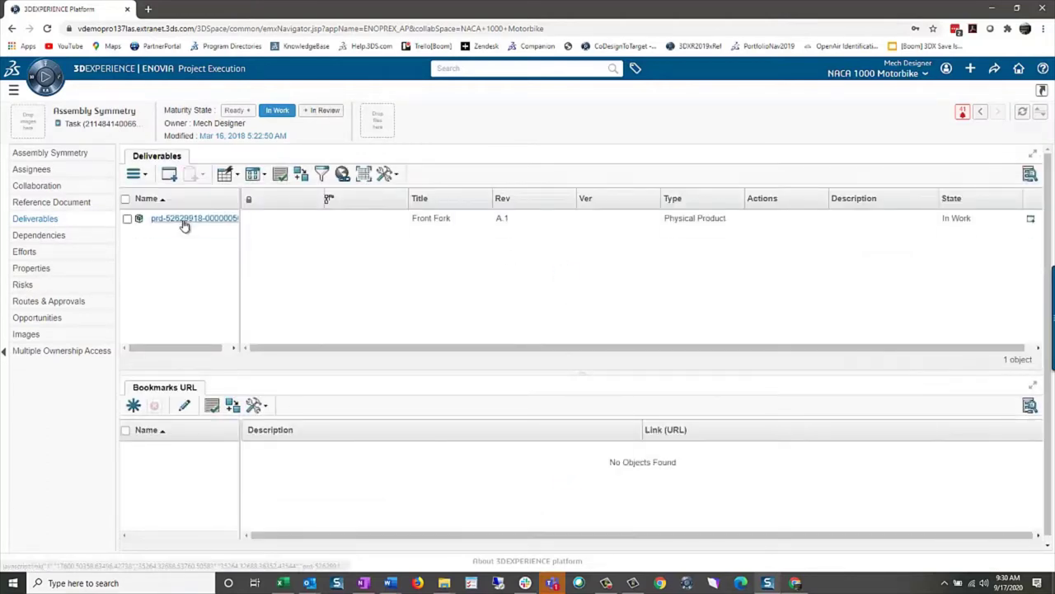
{"action": "left_click", "coordinate": [185, 219]}
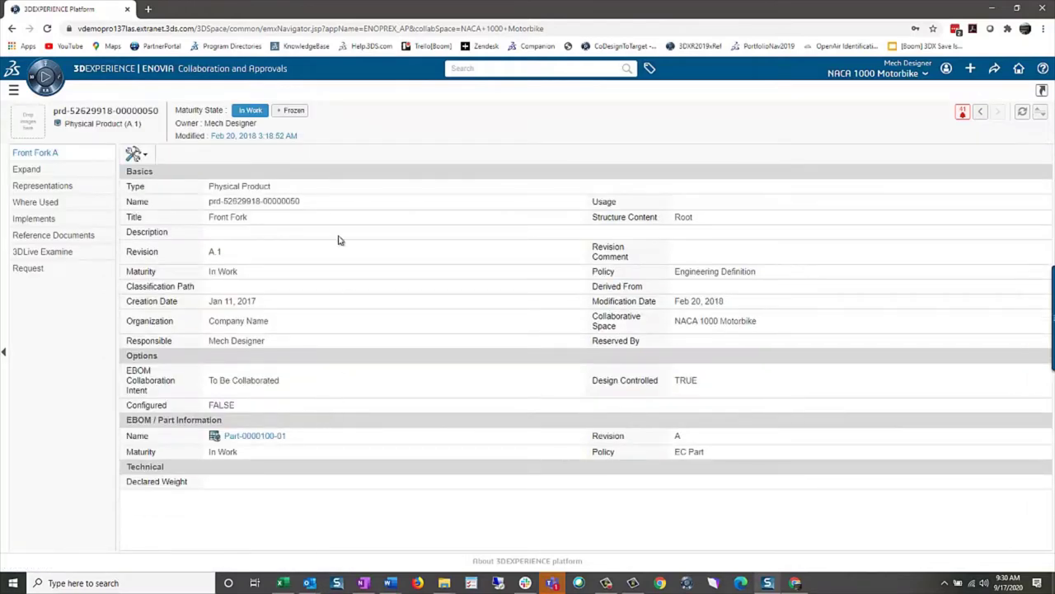
Open Front Fork A.1 in Assembly Design from the compass and rotate the loaded model
{"action": "left_click", "coordinate": [43, 79]}
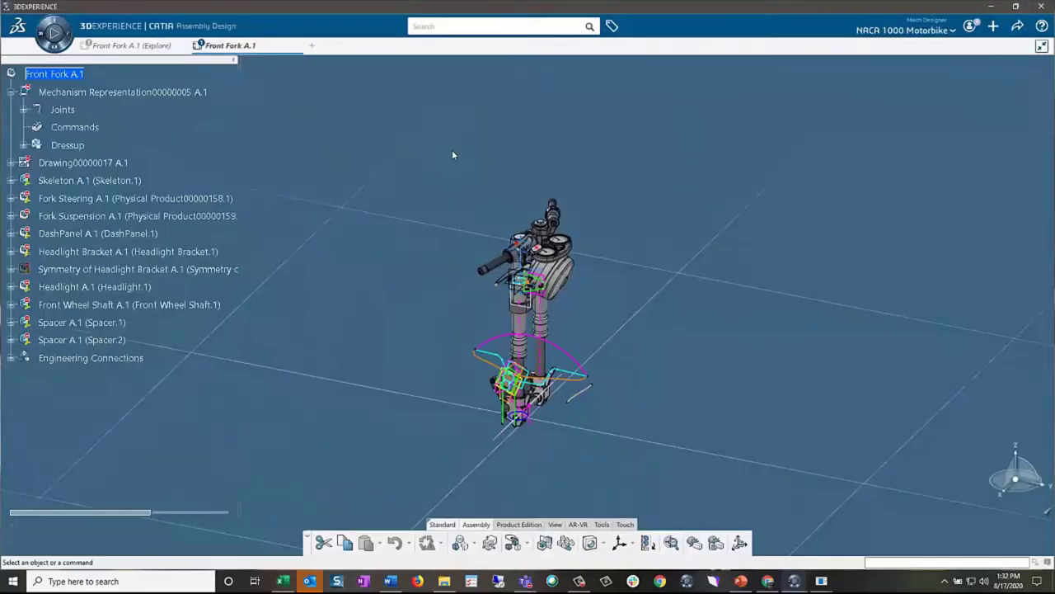
{"action": "middle_click_drag", "start_coordinate": [451, 149], "coordinate": [570, 354]}
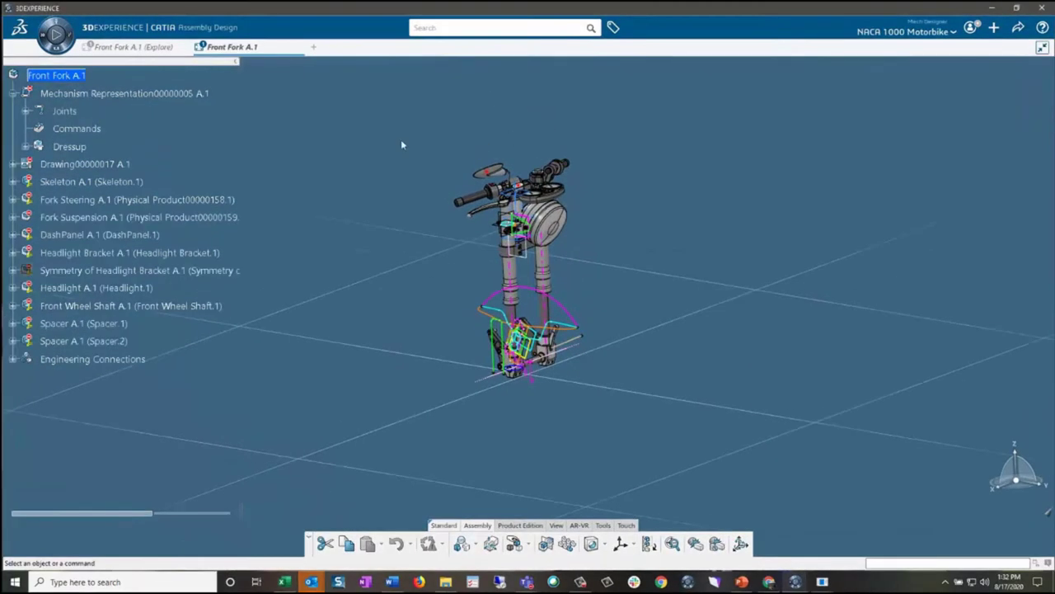
Switch to the Front Fork A.1 Explore tab and pan the shaded fork into view
{"action": "left_click", "coordinate": [132, 47]}
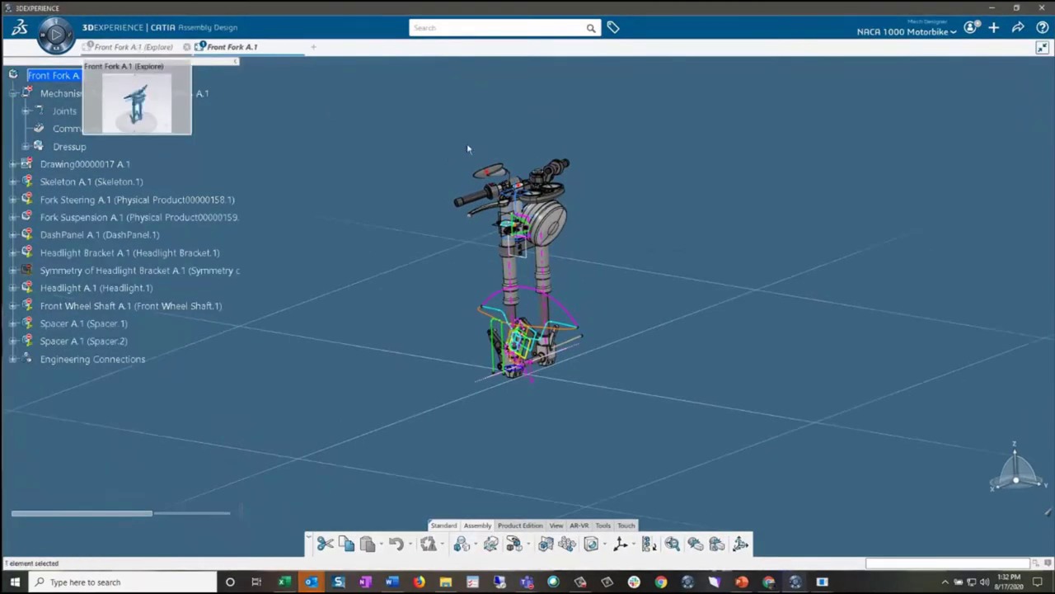
{"action": "middle_click_drag", "start_coordinate": [641, 426], "coordinate": [577, 357]}
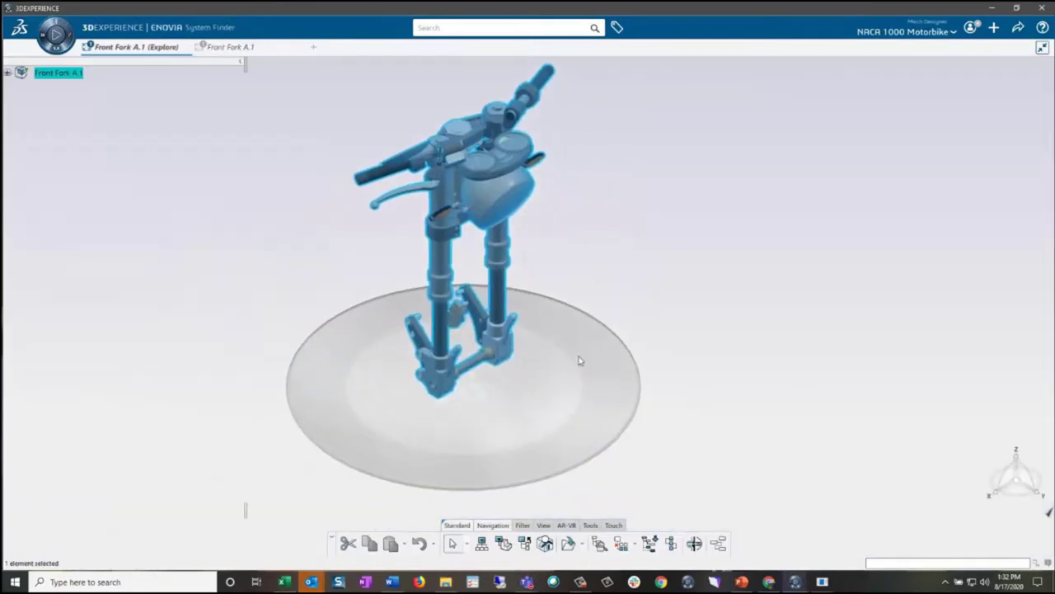
{"action": "middle_click_drag", "start_coordinate": [629, 231], "coordinate": [624, 247]}
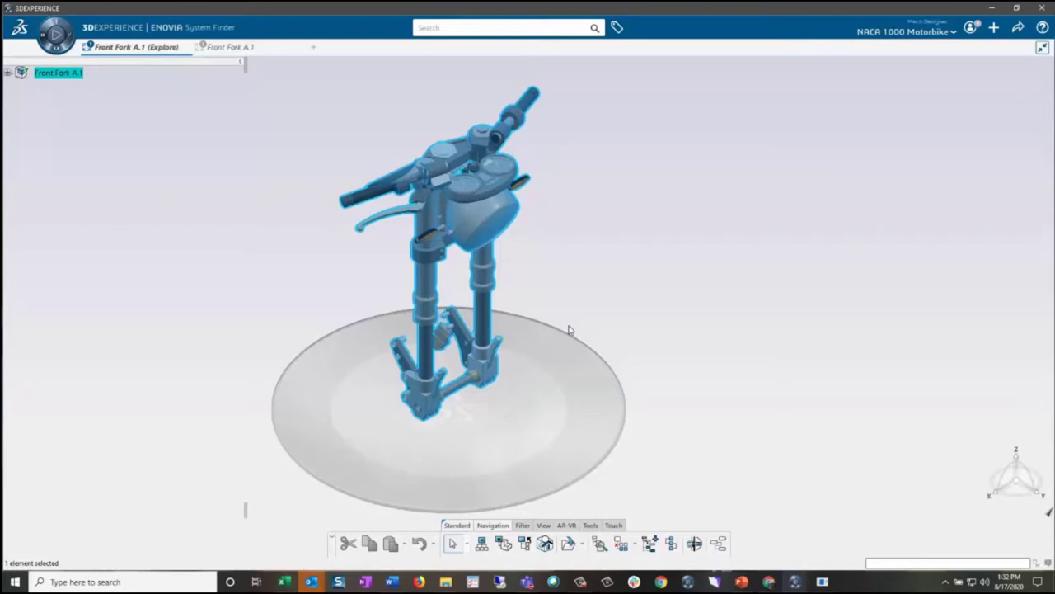
Orbit and zoom the Explore view to inspect the fork's parts from several angles
{"action": "middle_click_drag", "start_coordinate": [351, 294], "coordinate": [574, 278]}
{"action": "left_click", "coordinate": [574, 278]}
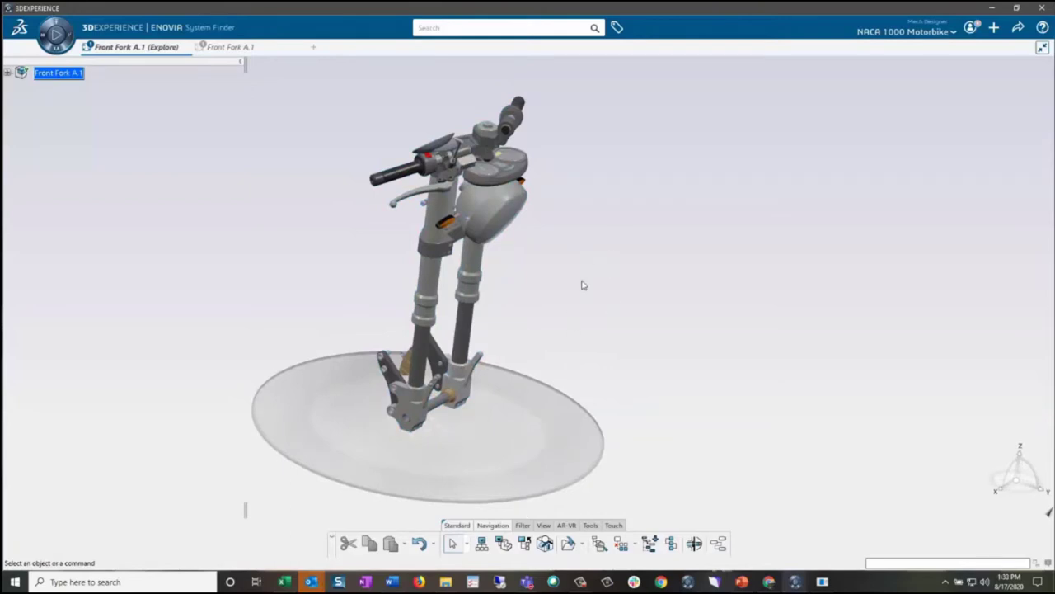
{"action": "middle_click_drag", "start_coordinate": [582, 285], "coordinate": [551, 300]}
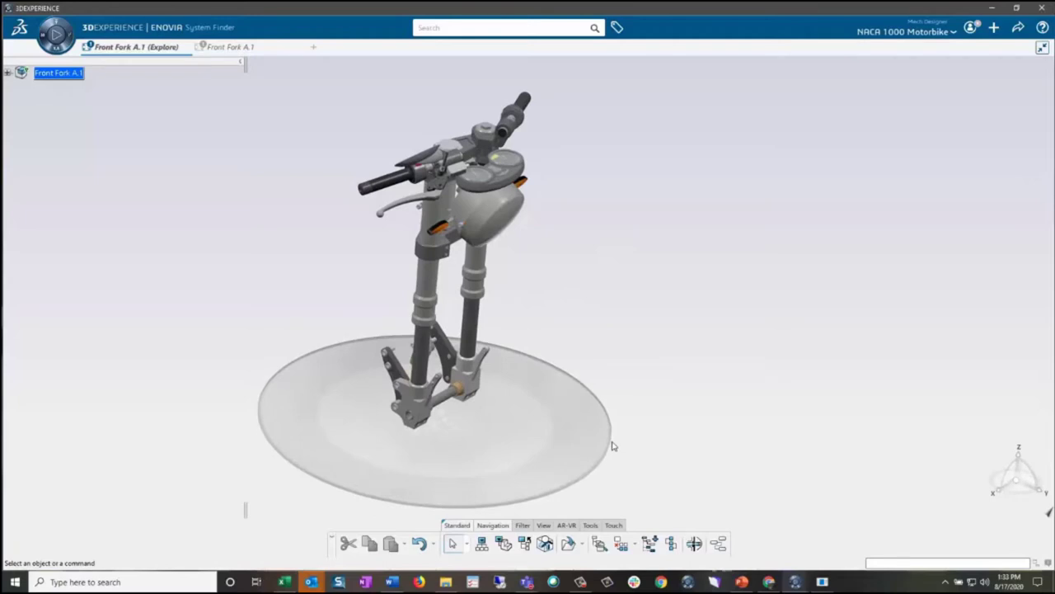
{"action": "middle_click_drag", "start_coordinate": [609, 432], "coordinate": [251, 241]}
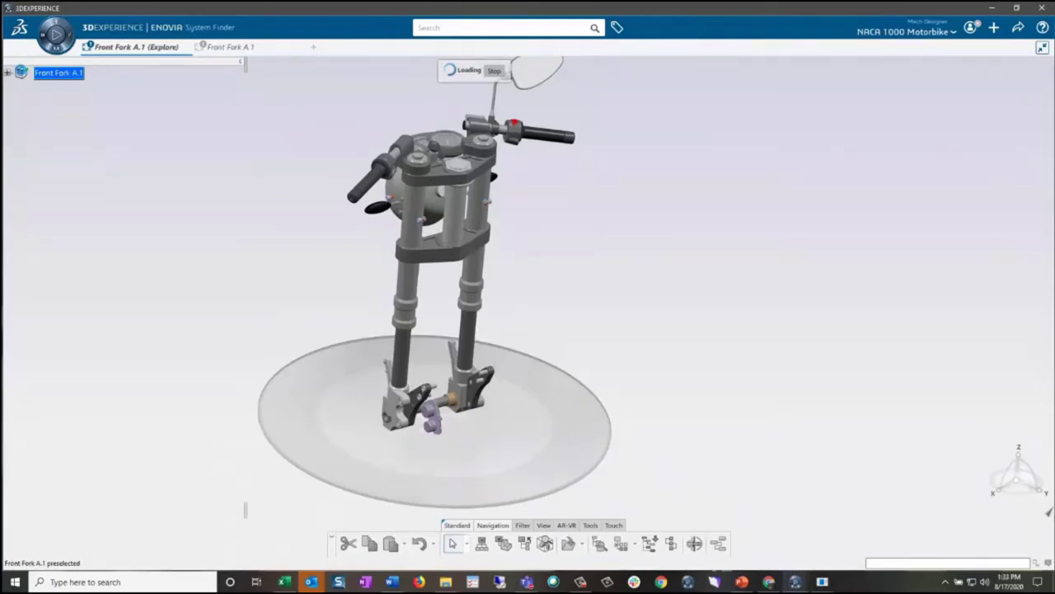
{"action": "middle_click_drag", "start_coordinate": [589, 274], "coordinate": [527, 354]}
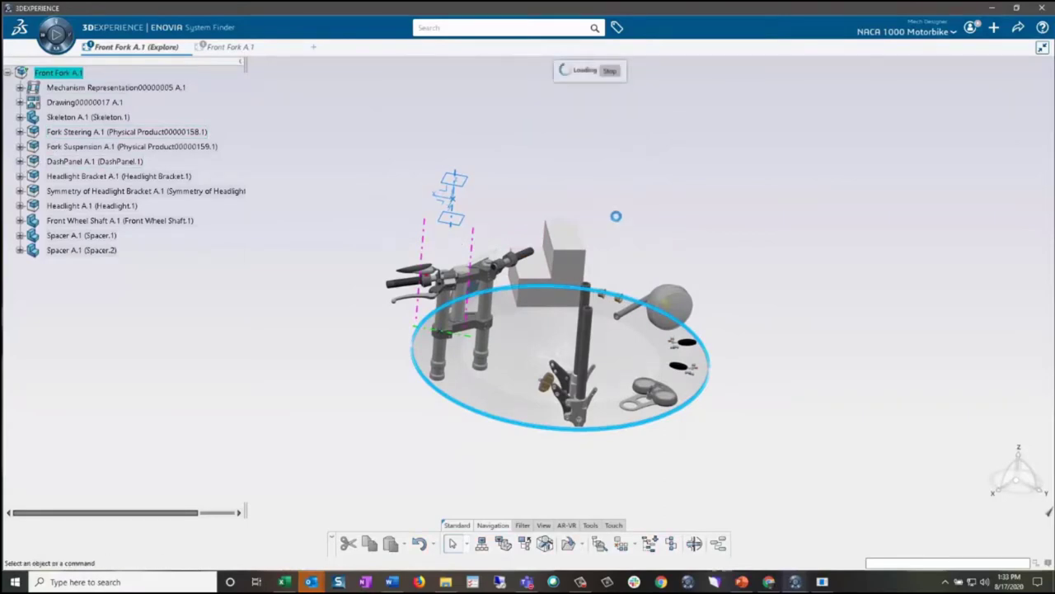
{"action": "middle_click_drag", "start_coordinate": [616, 216], "coordinate": [553, 194]}
{"action": "middle_click_drag", "start_coordinate": [518, 381], "coordinate": [716, 391]}
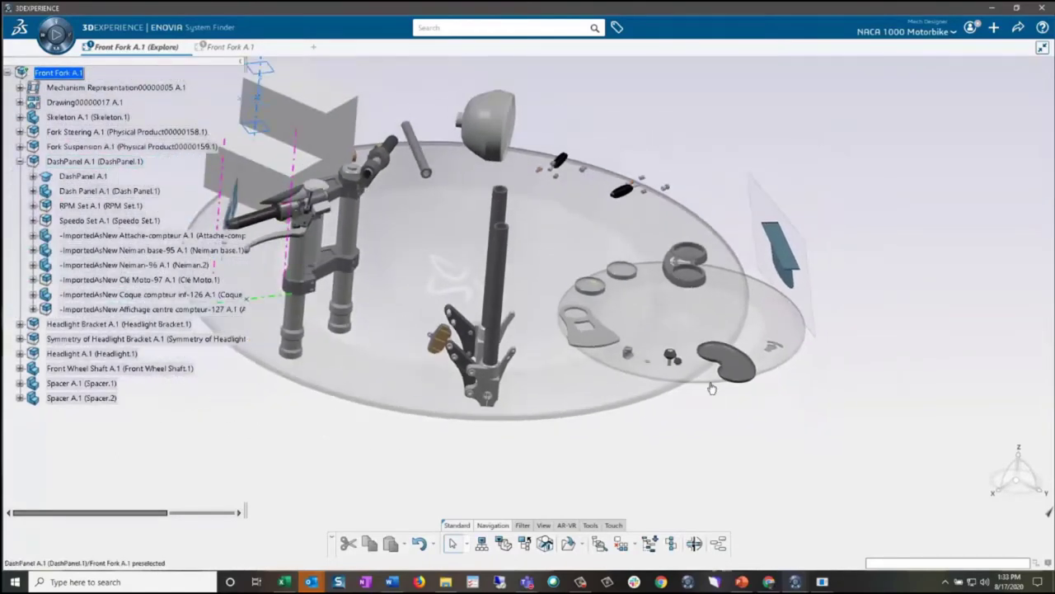
Tilt the DashPanel parts and check the Front Fork A.1 actions menu without running one
{"action": "left_click_drag", "start_coordinate": [715, 390], "coordinate": [683, 383]}
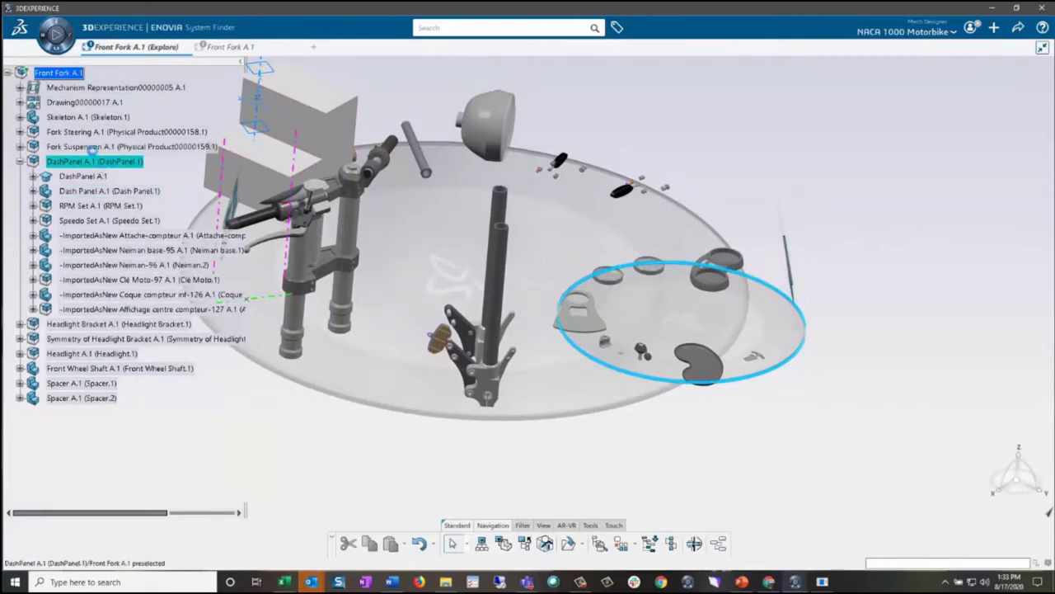
{"action": "right_click", "coordinate": [50, 72]}
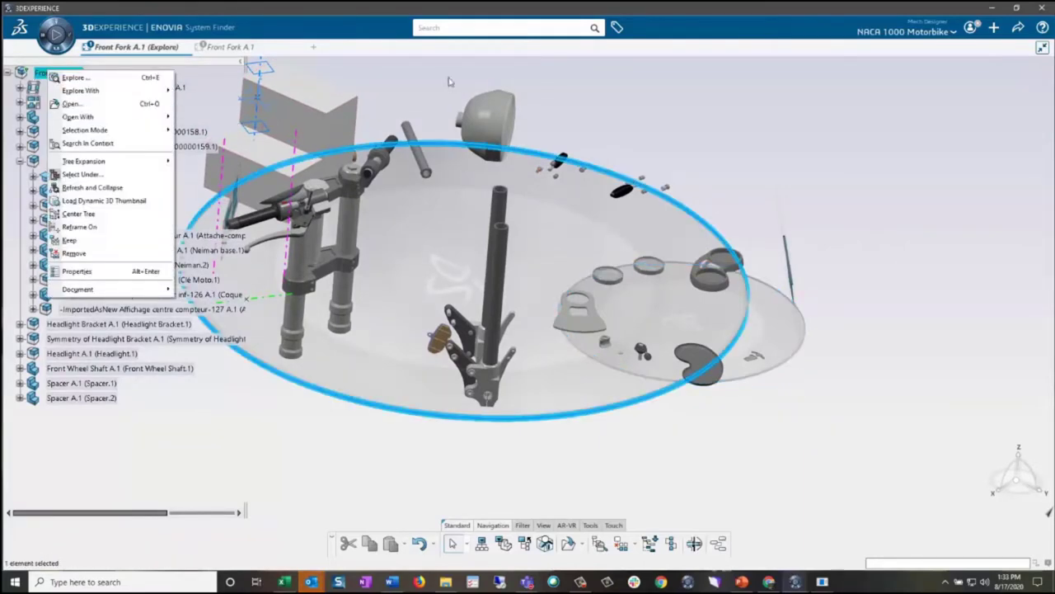
{"action": "left_click", "coordinate": [394, 93]}
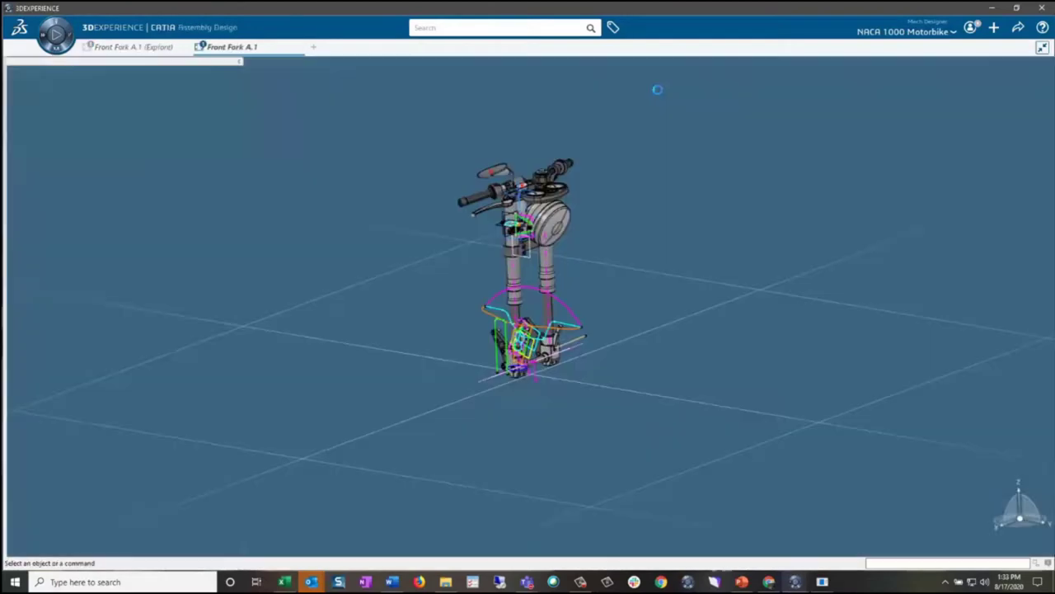
Inspect the handlebar and mirror, then open Front Fork A.1 in Collaborative Lifecycle
{"action": "scroll", "coordinate": [602, 297], "scroll_direction": "up", "scroll_amount": 3}
{"action": "middle_click_drag", "start_coordinate": [612, 243], "coordinate": [681, 293]}
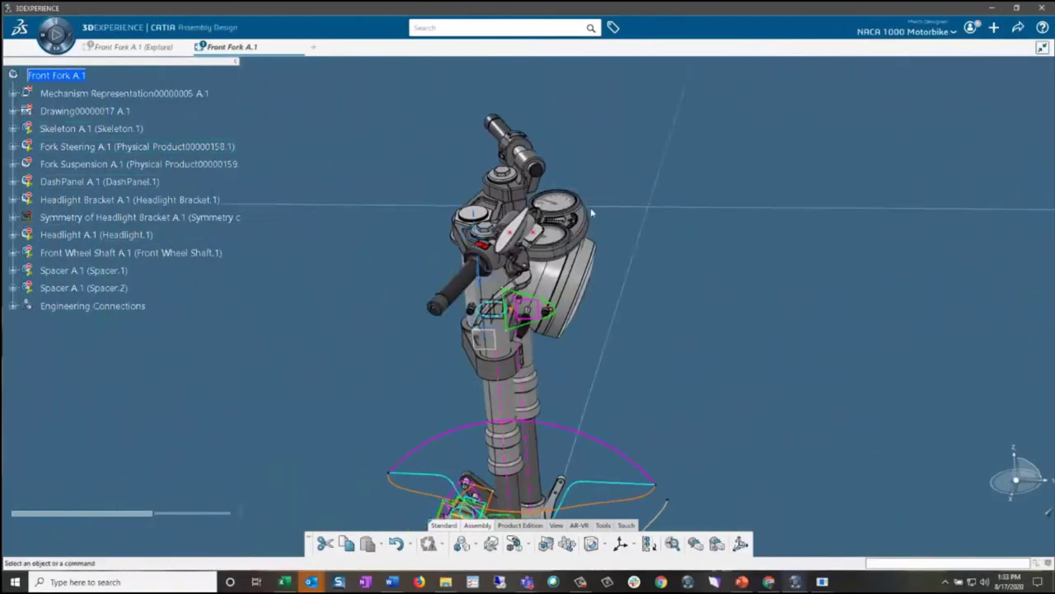
{"action": "middle_click_drag", "start_coordinate": [527, 264], "coordinate": [629, 182]}
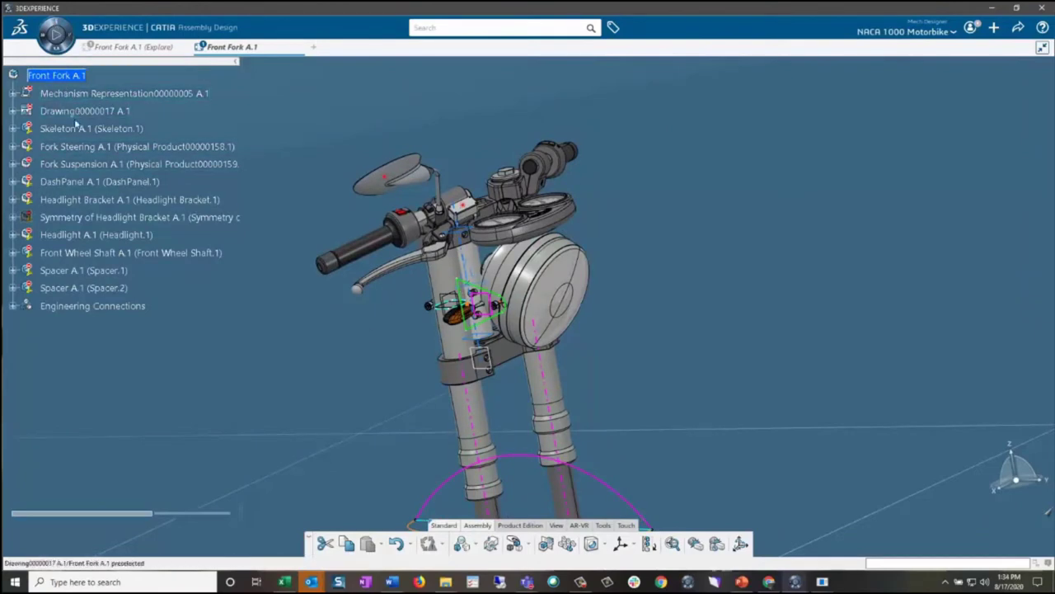
{"action": "left_click", "coordinate": [58, 22]}
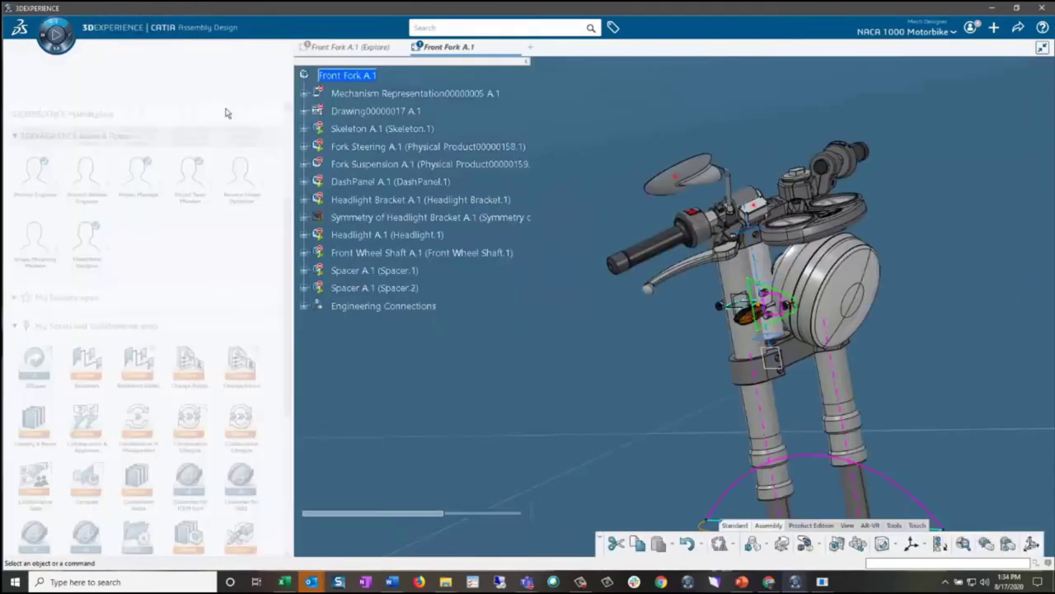
{"action": "left_click", "coordinate": [250, 431]}
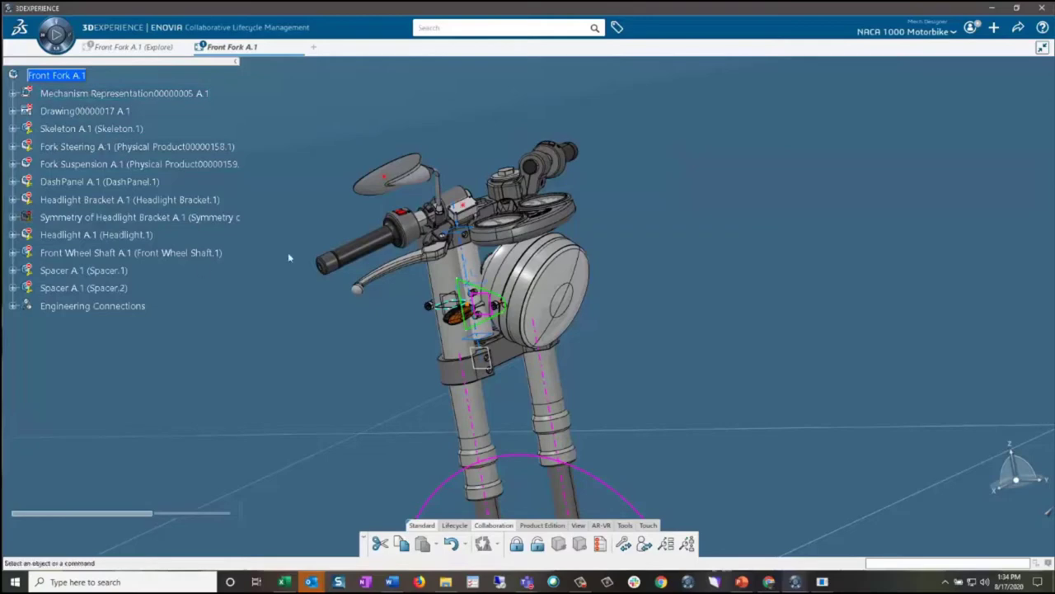
Use Selection Mode > Select All on Front Fork A.1 to select all 179 elements
{"action": "left_click", "coordinate": [82, 75]}
{"action": "right_click", "coordinate": [83, 75]}
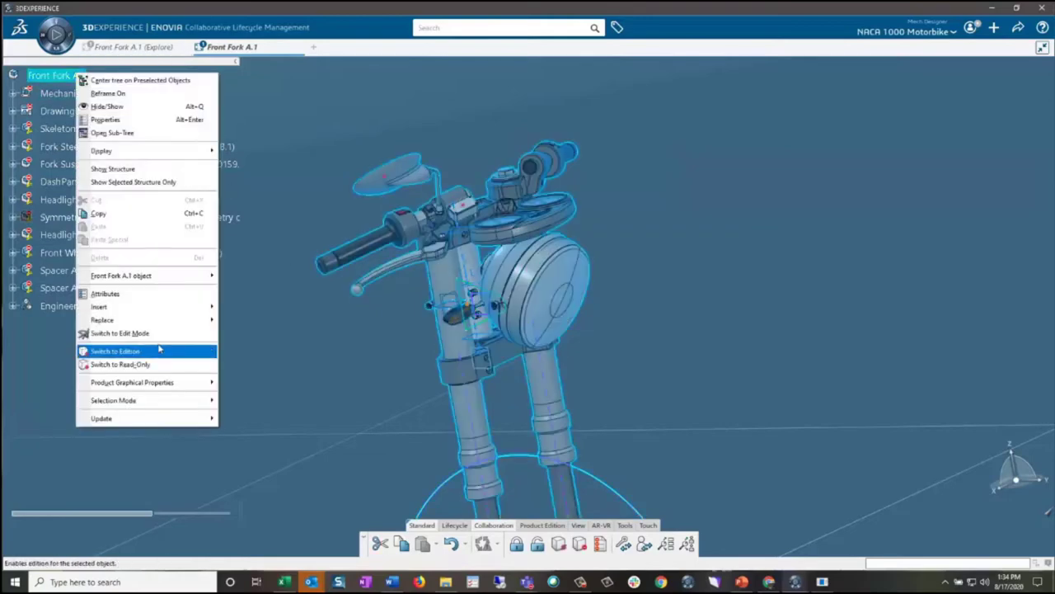
{"action": "mouse_move", "coordinate": [161, 402]}
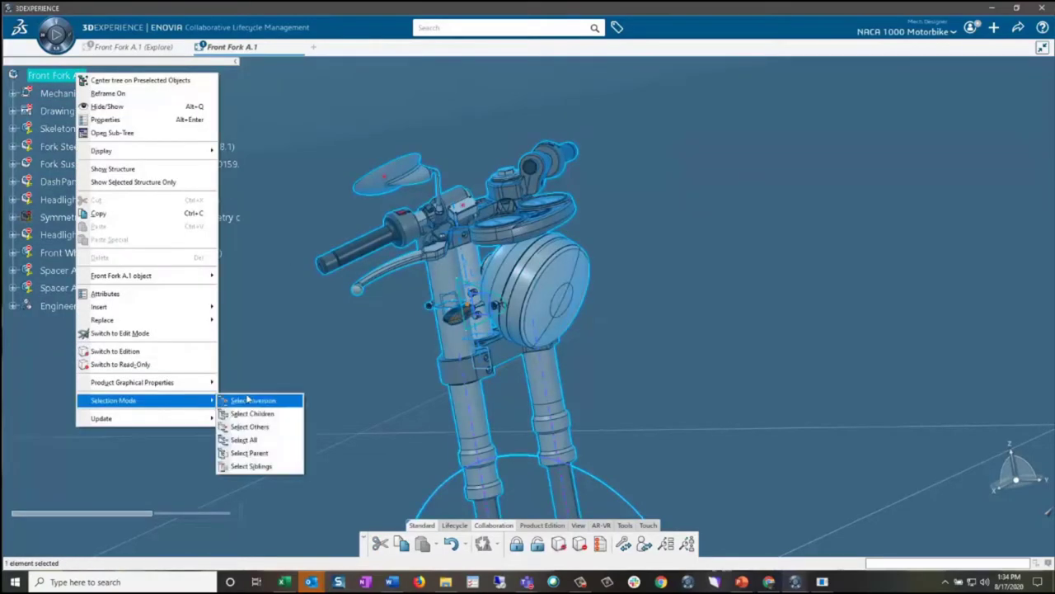
{"action": "left_click", "coordinate": [244, 439]}
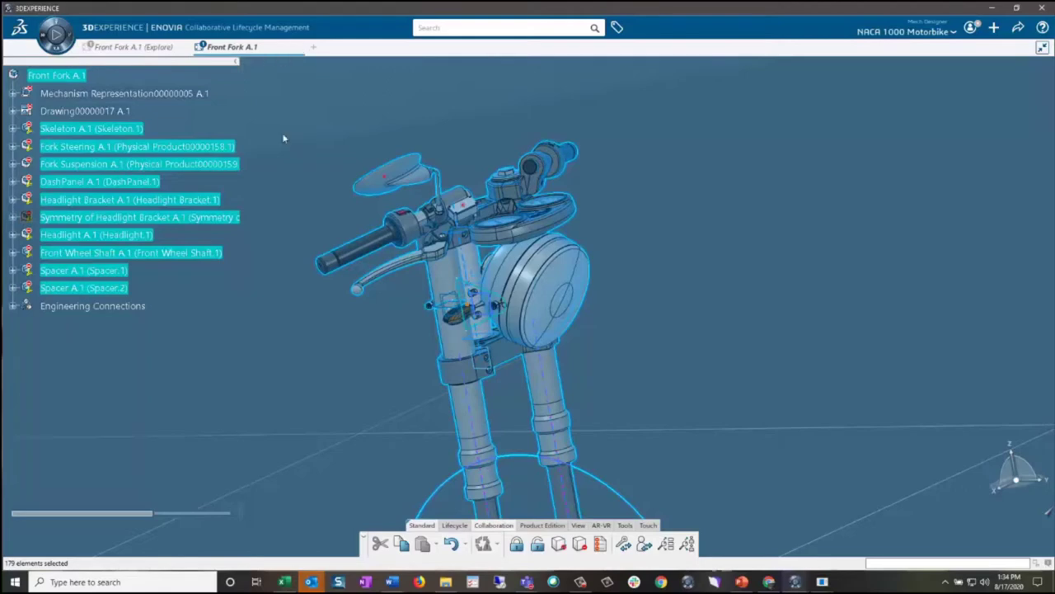
Switch the selected components to edition with Instance and Reference both checked
{"action": "left_click", "coordinate": [558, 543]}
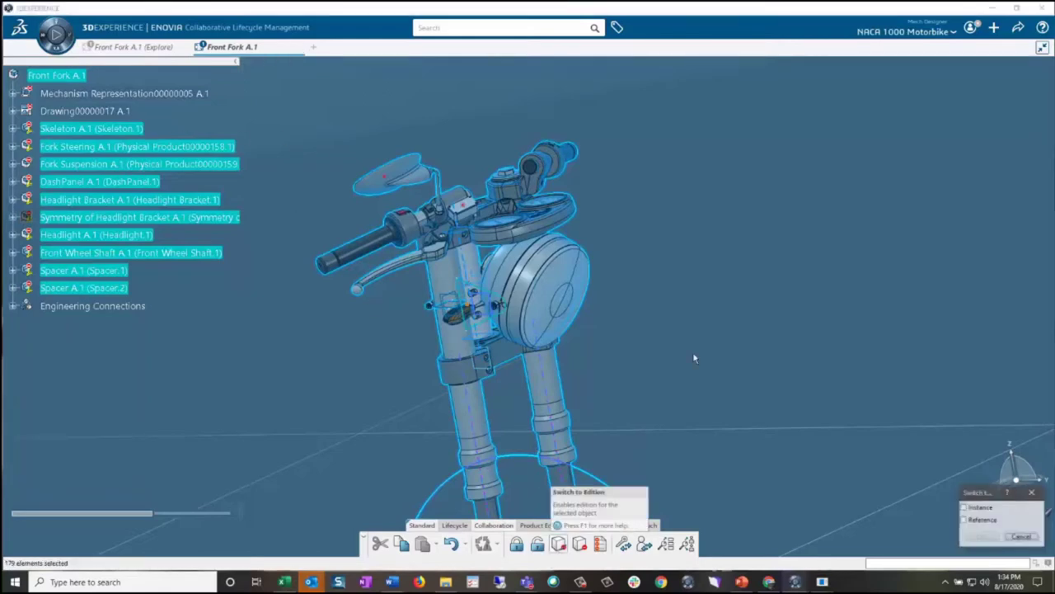
{"action": "left_click", "coordinate": [963, 507]}
{"action": "left_click", "coordinate": [976, 519]}
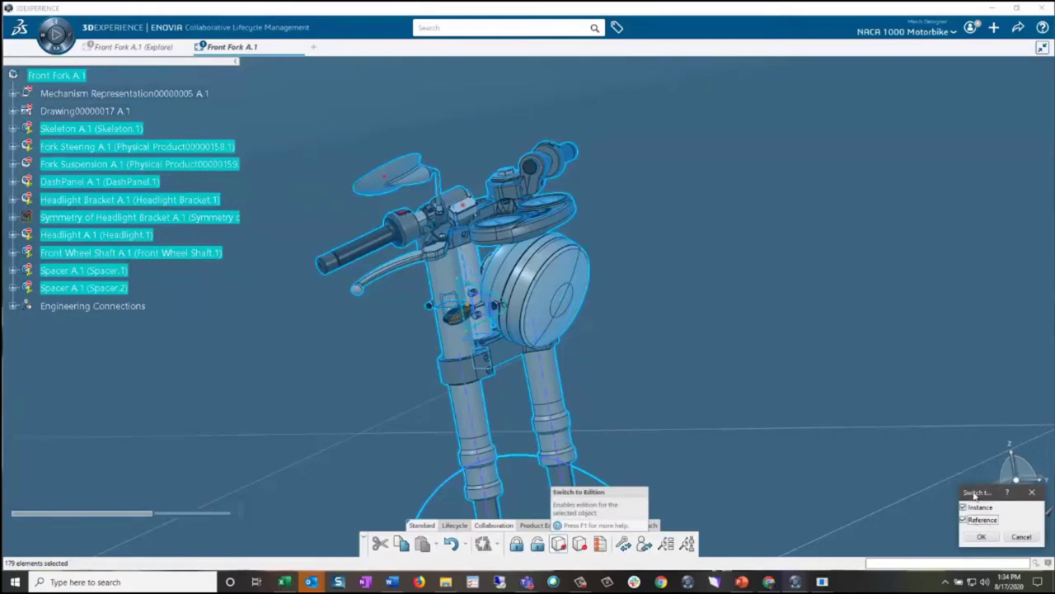
{"action": "left_click_drag", "start_coordinate": [975, 494], "coordinate": [664, 186]}
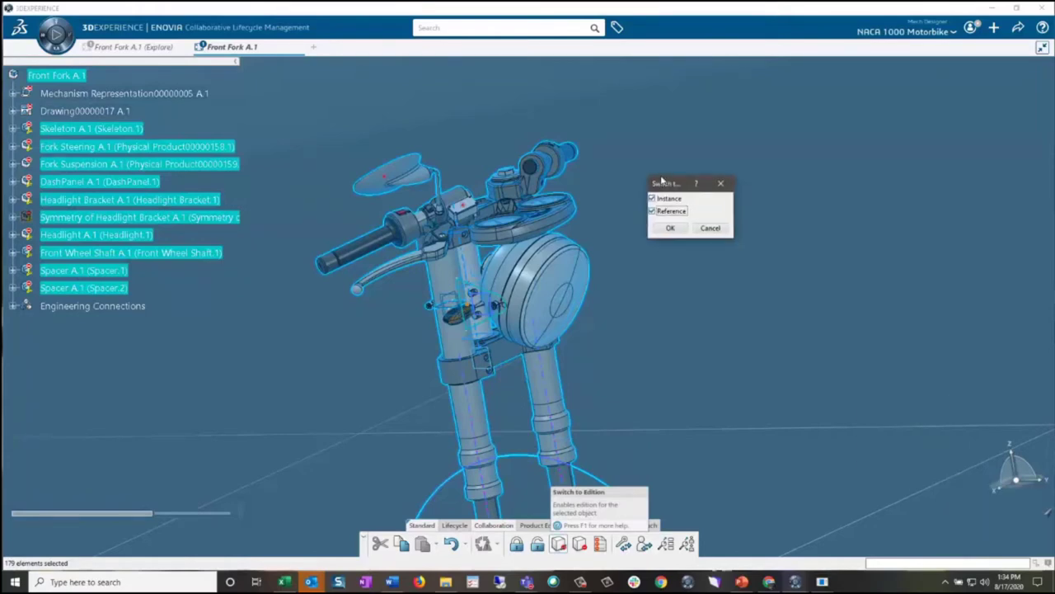
{"action": "left_click", "coordinate": [669, 227]}
Confirm the switch with references kept, then clear the selection and orbit the view
{"action": "left_click", "coordinate": [671, 211]}
{"action": "left_click", "coordinate": [653, 213]}
{"action": "left_click", "coordinate": [671, 229]}
{"action": "left_click", "coordinate": [706, 273]}
{"action": "middle_click_drag", "start_coordinate": [707, 273], "coordinate": [580, 359]}
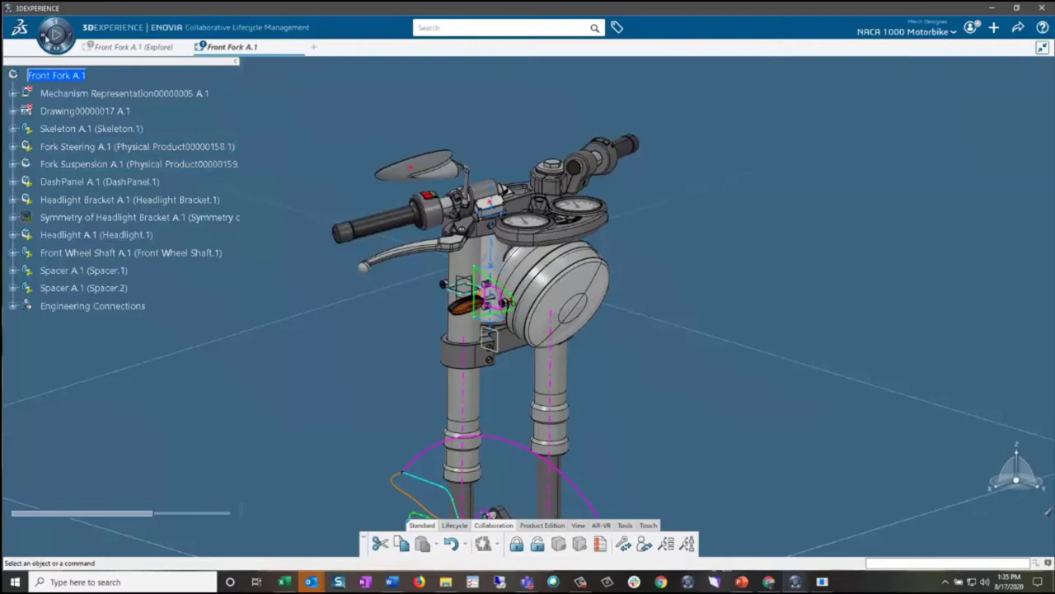
Switch to the Assembly Design app and start an Assembly Symmetry
{"action": "left_click", "coordinate": [46, 34]}
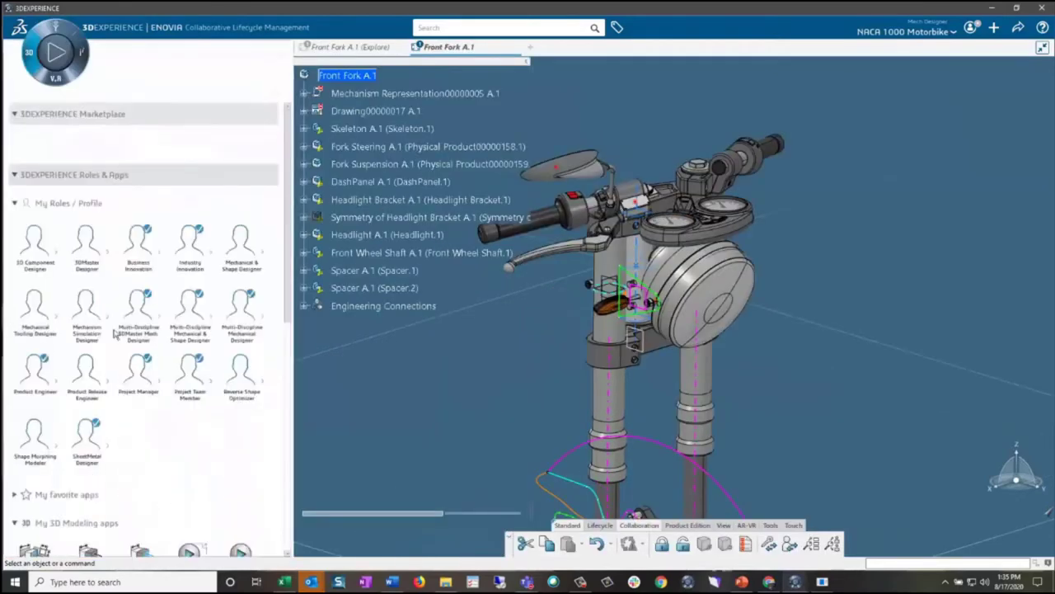
{"action": "scroll", "coordinate": [181, 299], "scroll_direction": "down", "scroll_amount": 5}
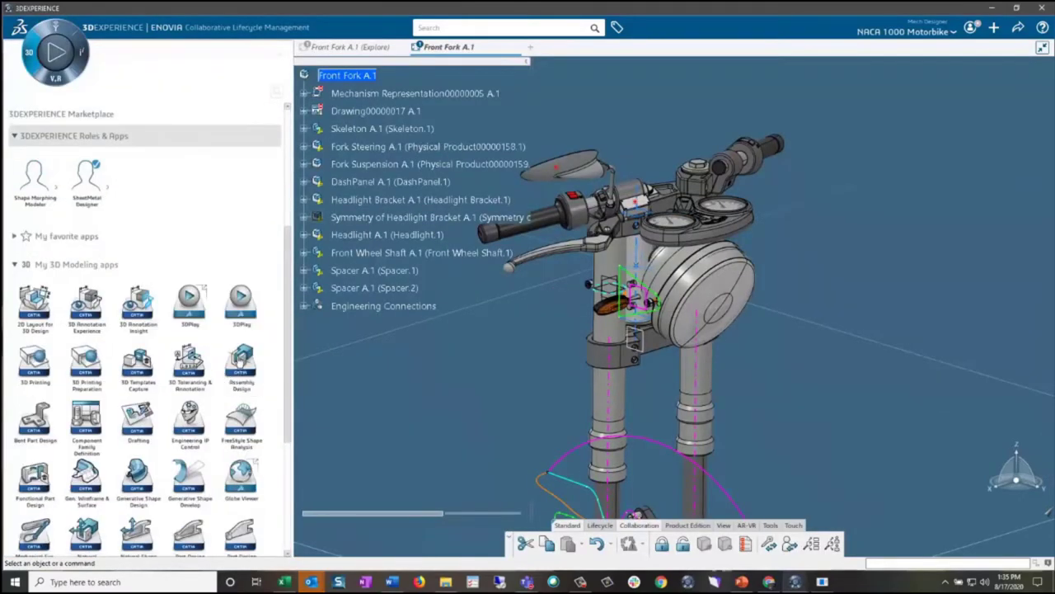
{"action": "left_click", "coordinate": [240, 358]}
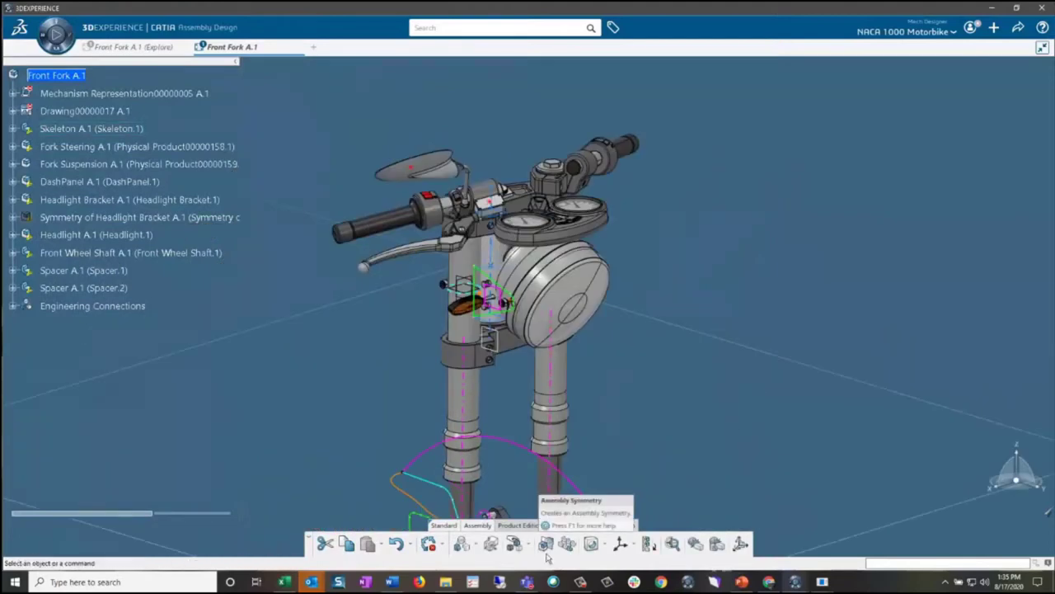
{"action": "left_click", "coordinate": [545, 547]}
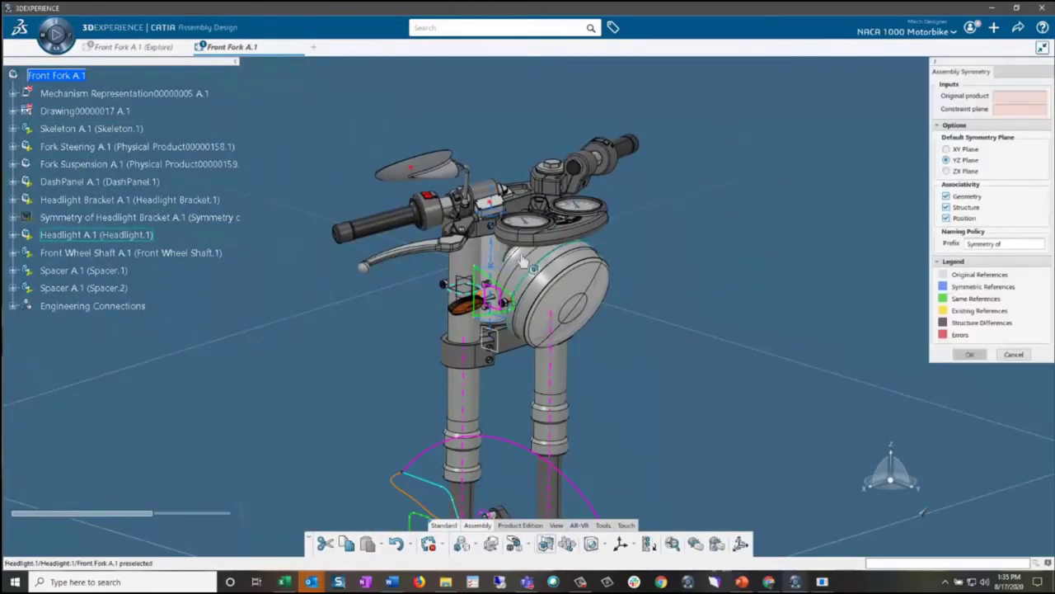
Use the Fork Steering group as the original product and the yz plane as the mirror plane
{"action": "middle_click_drag", "start_coordinate": [577, 247], "coordinate": [629, 255]}
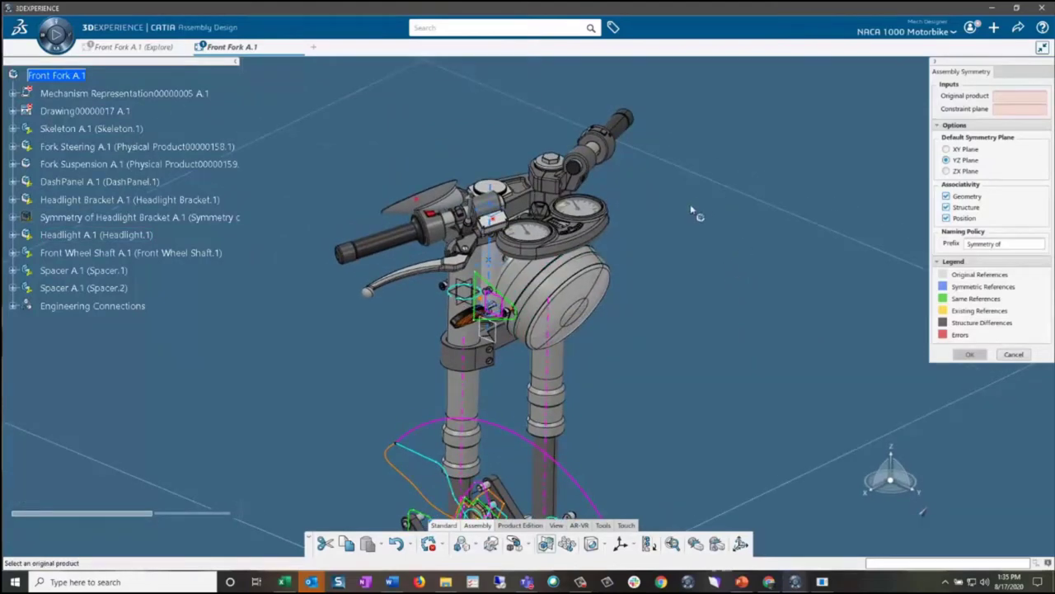
{"action": "left_click", "coordinate": [454, 271]}
{"action": "left_click", "coordinate": [454, 268]}
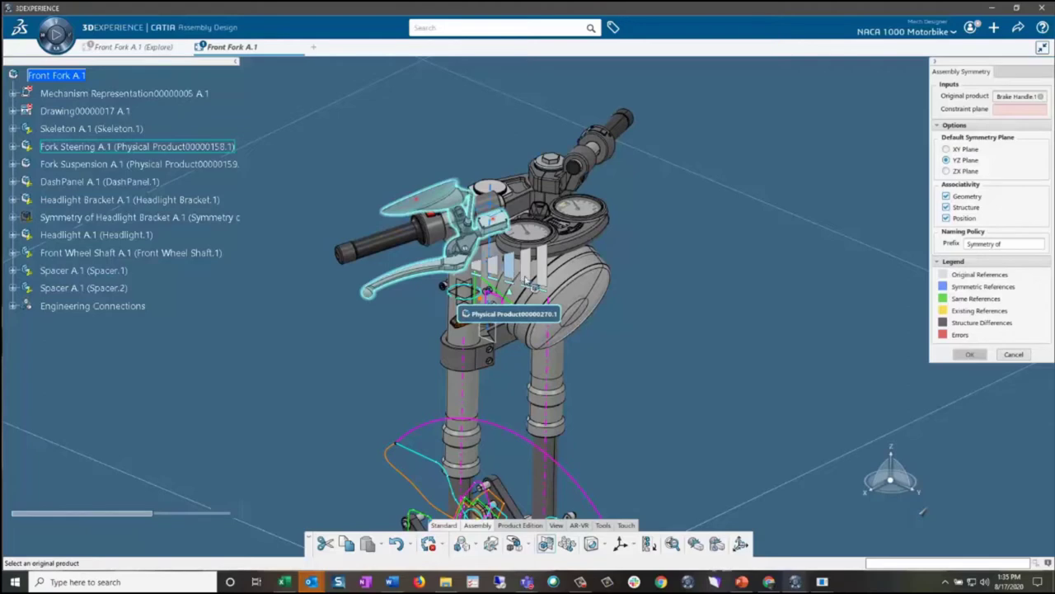
{"action": "left_click", "coordinate": [510, 269]}
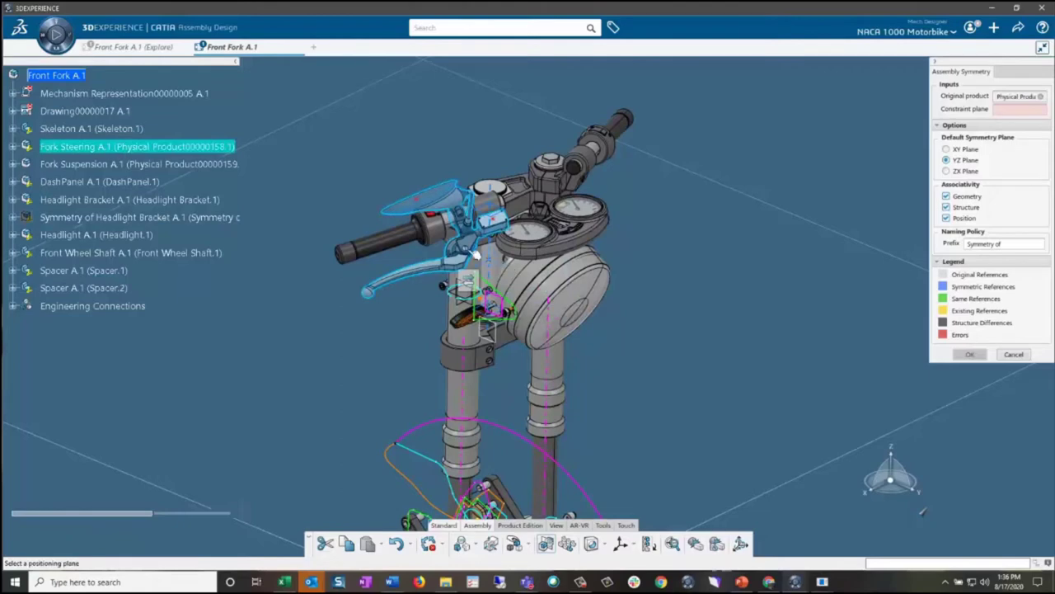
{"action": "left_click", "coordinate": [476, 252]}
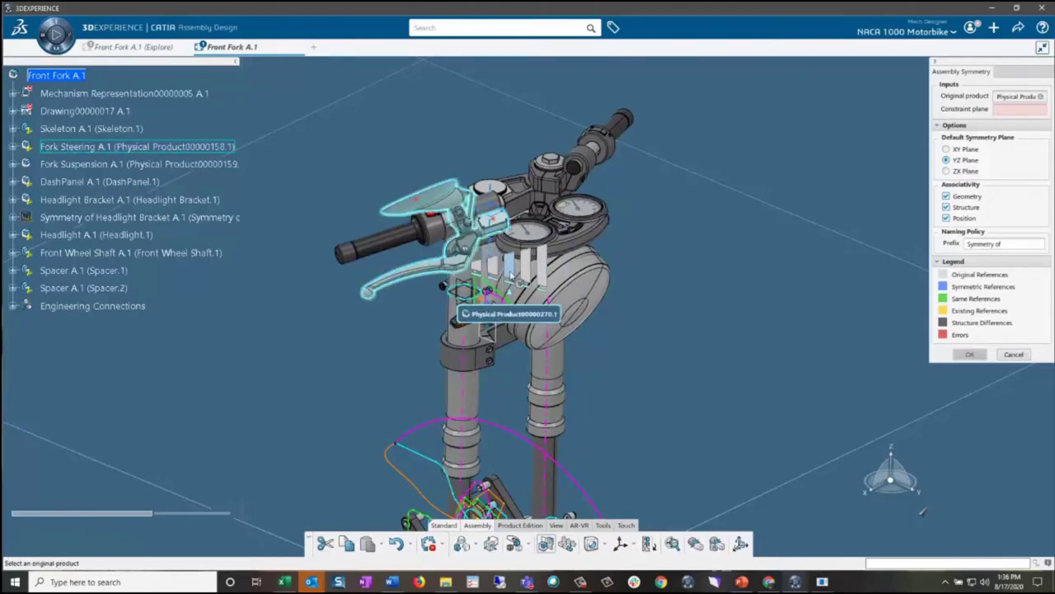
{"action": "left_click", "coordinate": [513, 279]}
{"action": "middle_click_drag", "start_coordinate": [513, 279], "coordinate": [508, 367]}
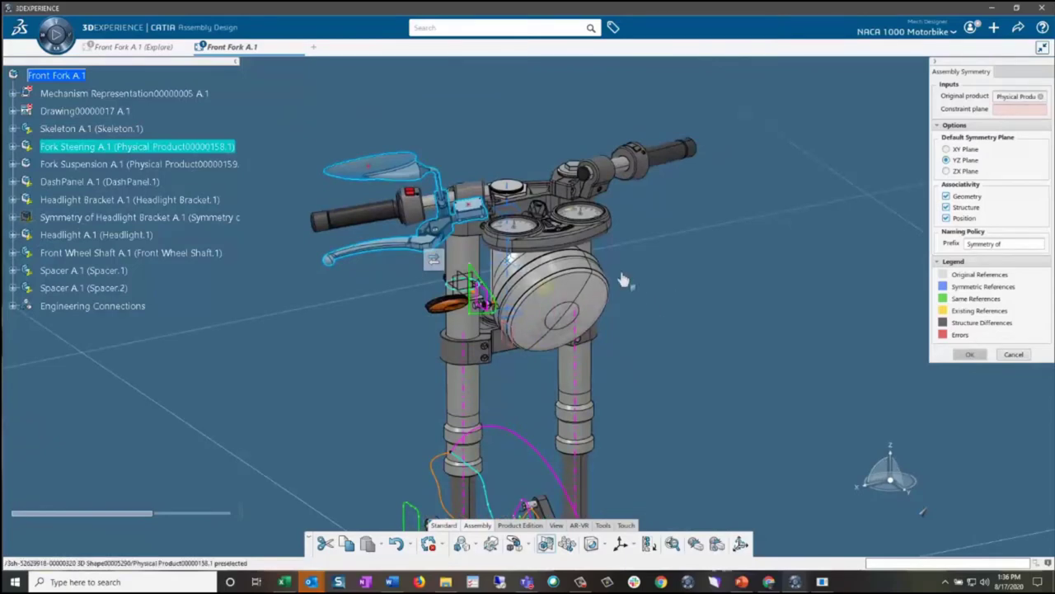
{"action": "left_click", "coordinate": [580, 270]}
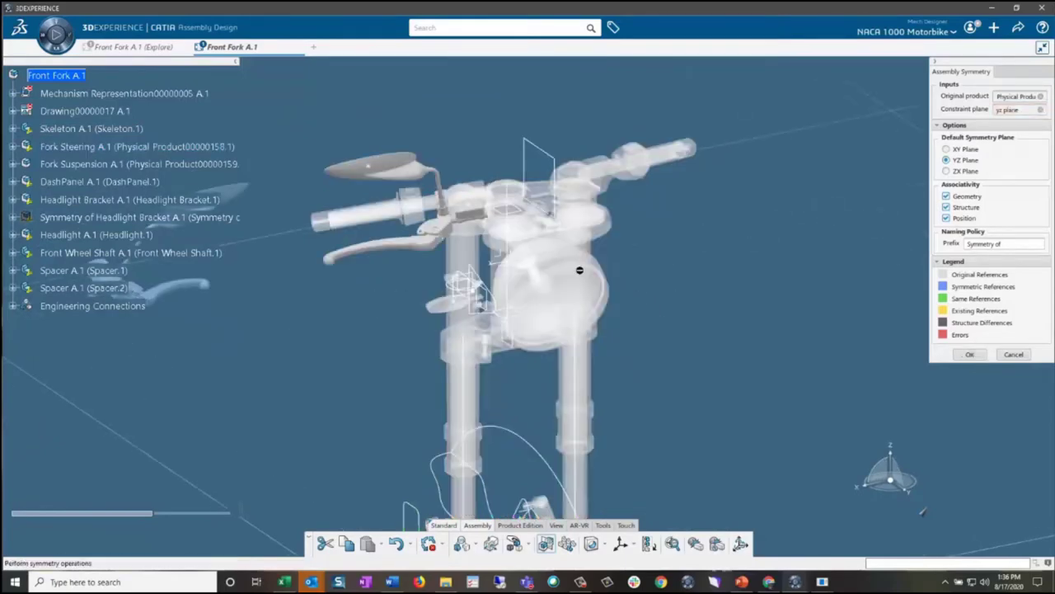
Inspect the mirrored brake lever preview and select the mirrored brake fluid tank cover
{"action": "middle_click_drag", "start_coordinate": [674, 259], "coordinate": [650, 327]}
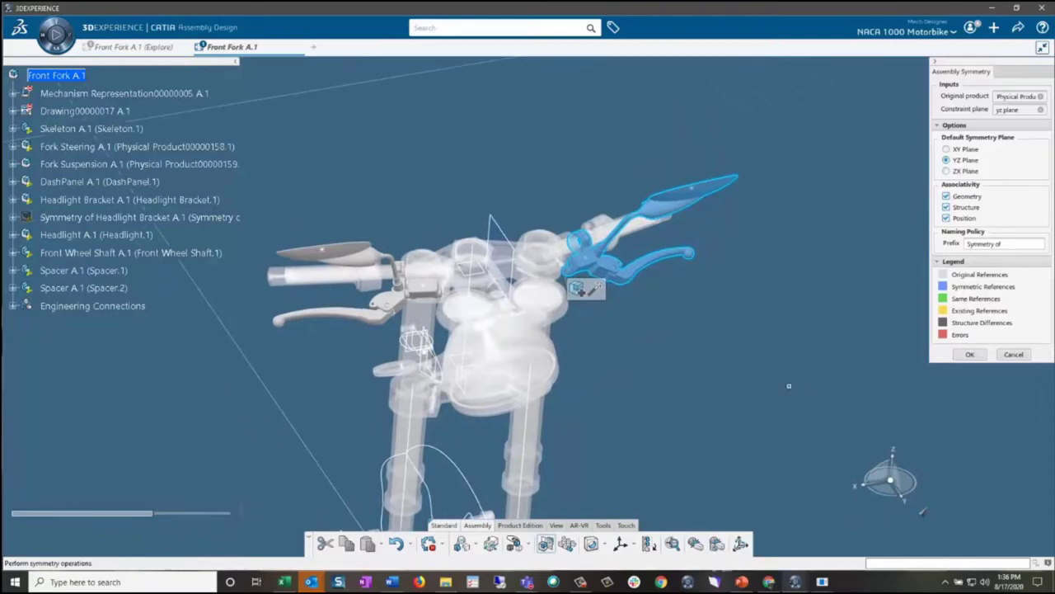
{"action": "middle_click_drag", "start_coordinate": [789, 385], "coordinate": [745, 157]}
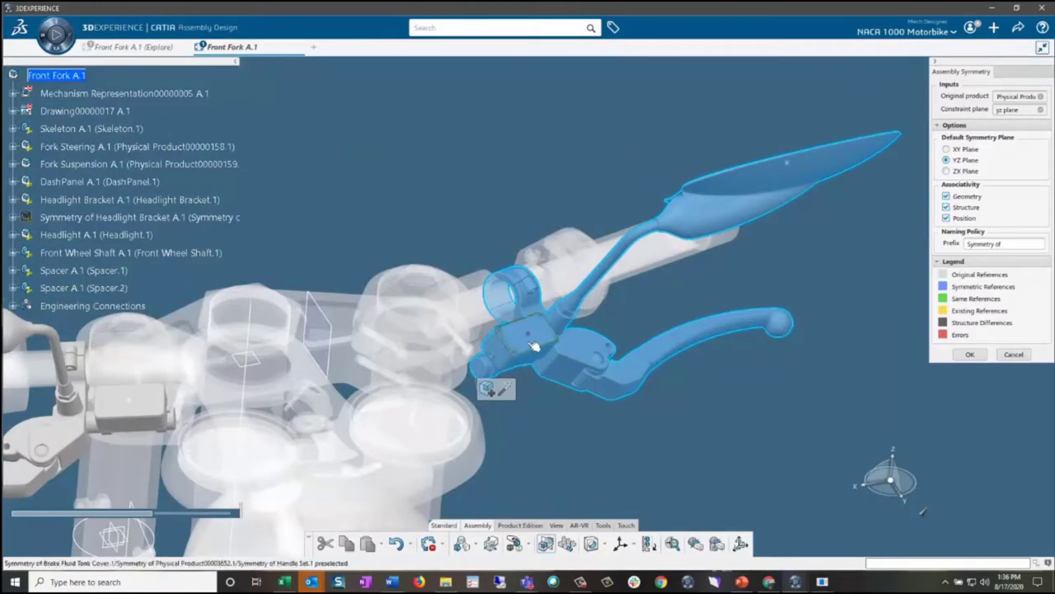
{"action": "middle_click_drag", "start_coordinate": [631, 401], "coordinate": [478, 450]}
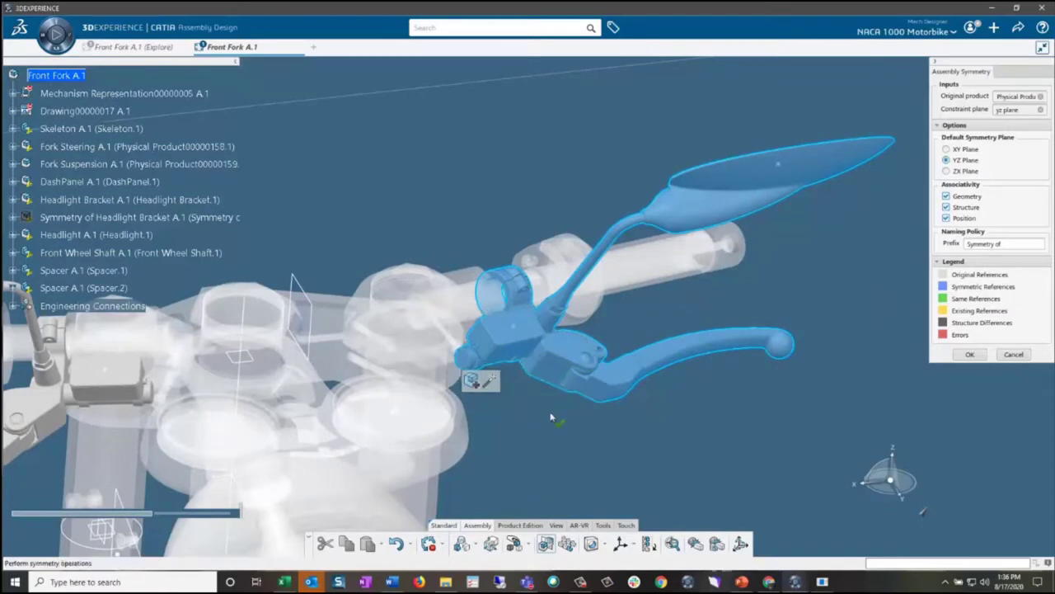
{"action": "middle_click_drag", "start_coordinate": [578, 418], "coordinate": [559, 411]}
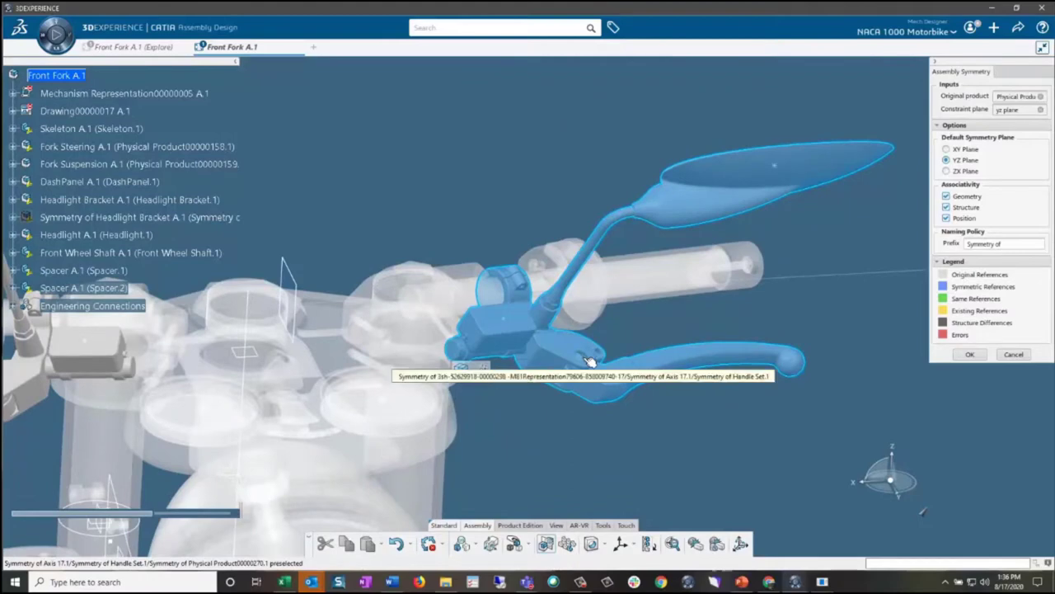
{"action": "mouse_move", "coordinate": [595, 368]}
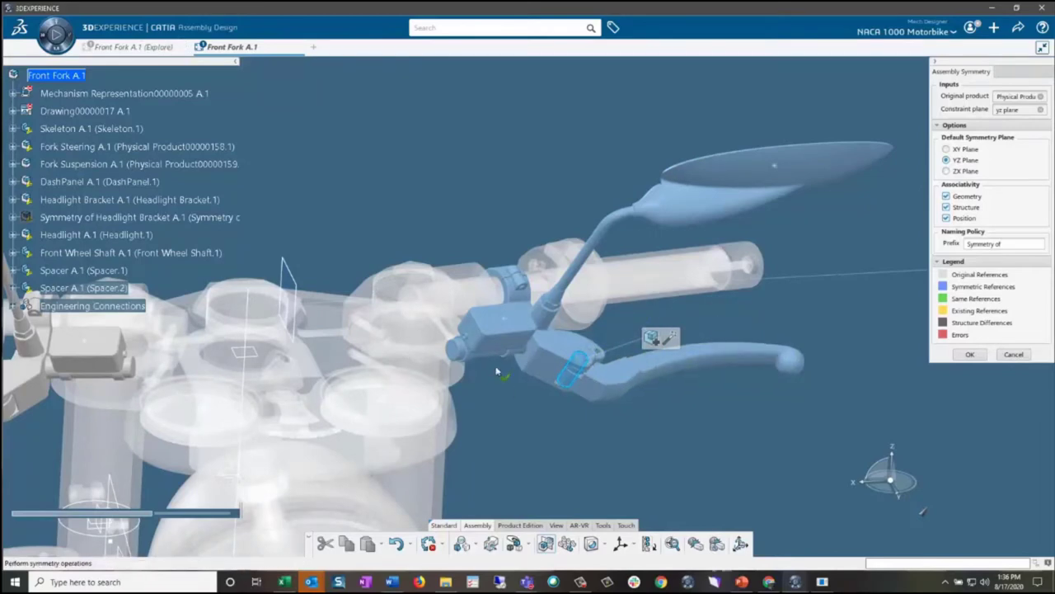
{"action": "mouse_move", "coordinate": [652, 340]}
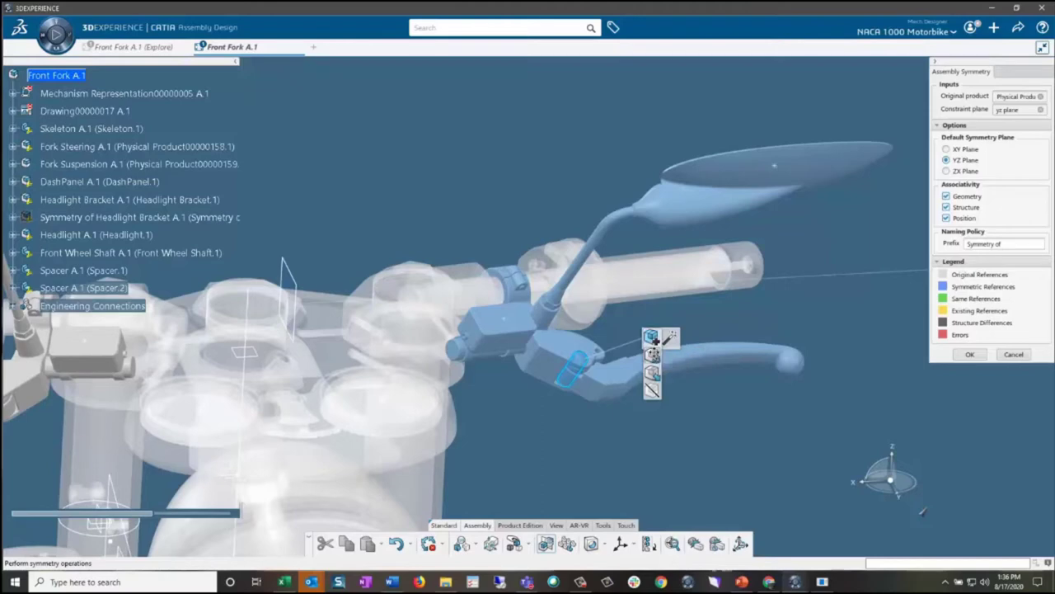
{"action": "scroll", "coordinate": [629, 324], "scroll_direction": "up", "scroll_amount": 2}
{"action": "scroll", "coordinate": [629, 324], "scroll_direction": "up", "scroll_amount": 1}
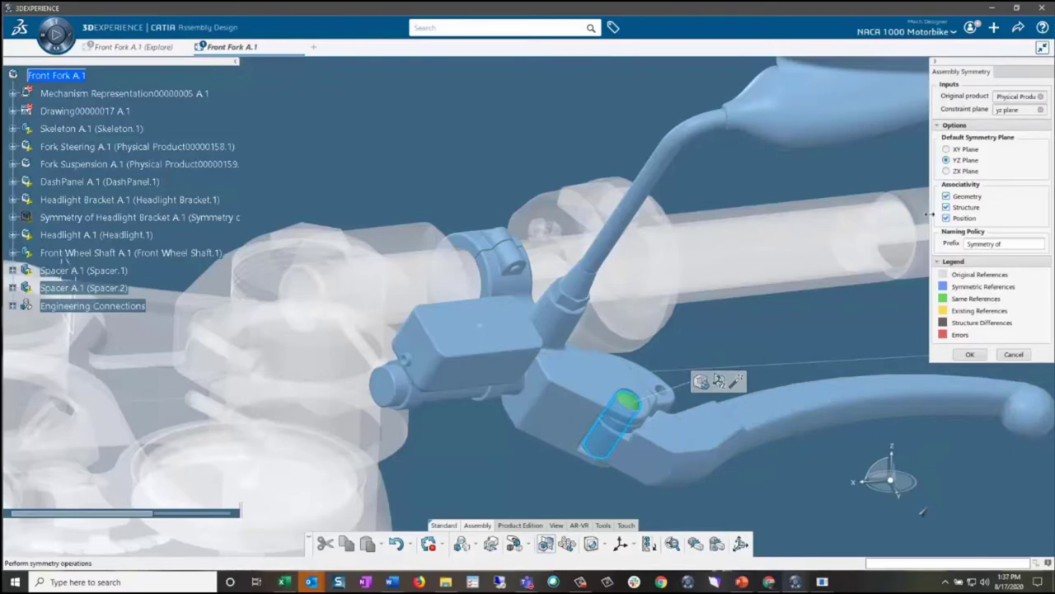
{"action": "scroll", "coordinate": [556, 247], "scroll_direction": "down", "scroll_amount": 3}
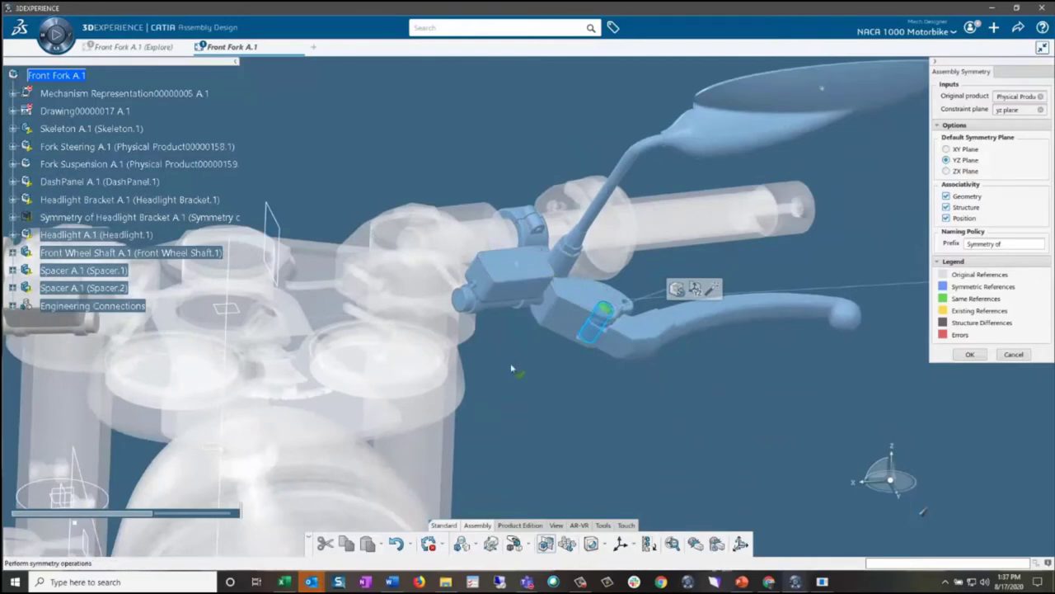
{"action": "middle_click_drag", "start_coordinate": [511, 297], "coordinate": [524, 307]}
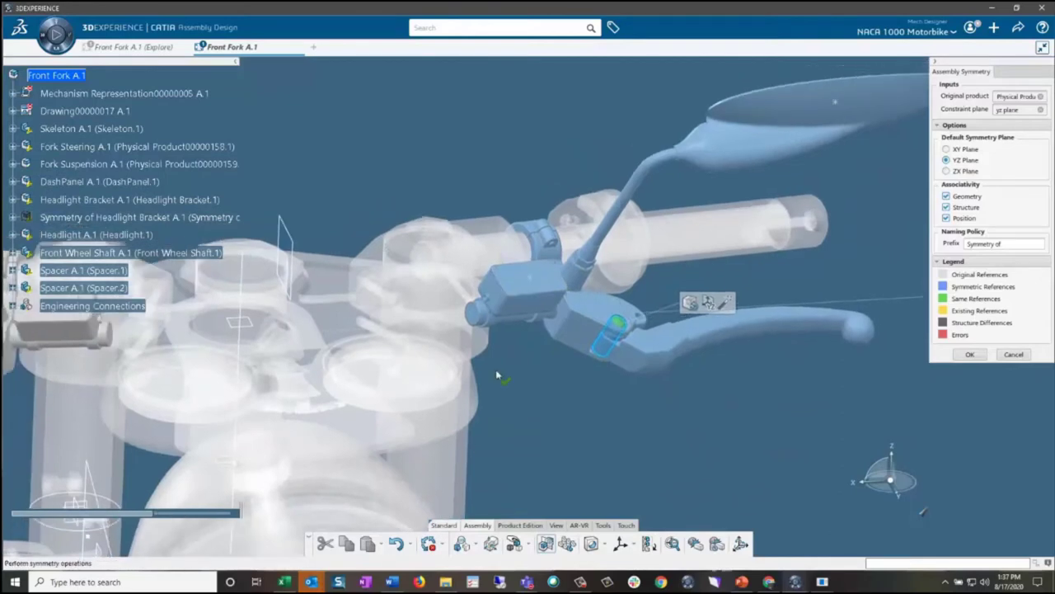
{"action": "left_click", "coordinate": [518, 289]}
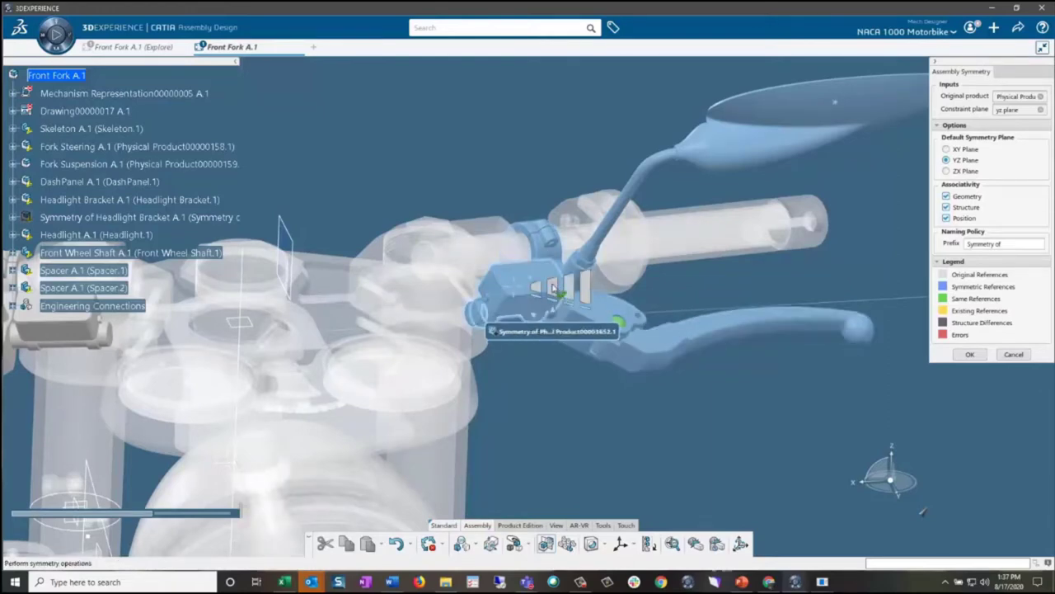
{"action": "mouse_move", "coordinate": [582, 272]}
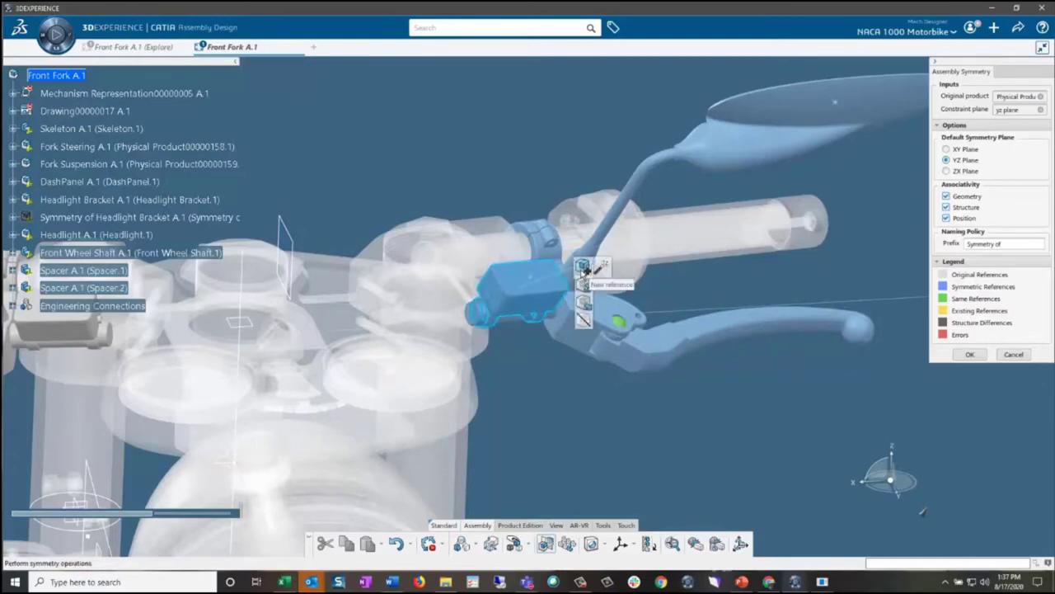
Set the tank cover, rear-view mirror and both bolts to Same reference
{"action": "left_click", "coordinate": [584, 321]}
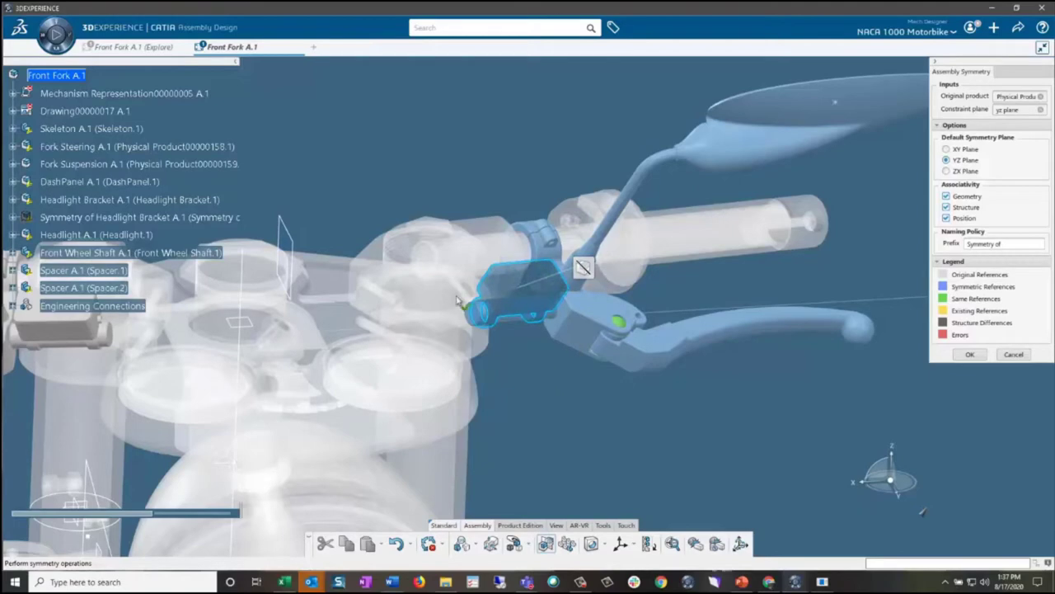
{"action": "middle_click_drag", "start_coordinate": [421, 354], "coordinate": [643, 371]}
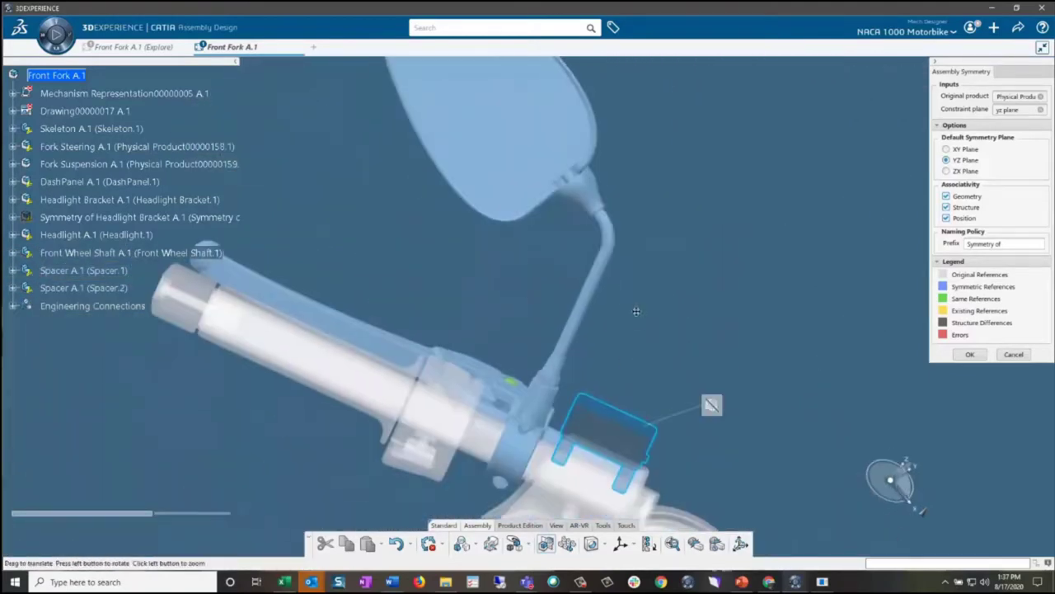
{"action": "middle_click_drag", "start_coordinate": [601, 268], "coordinate": [661, 375]}
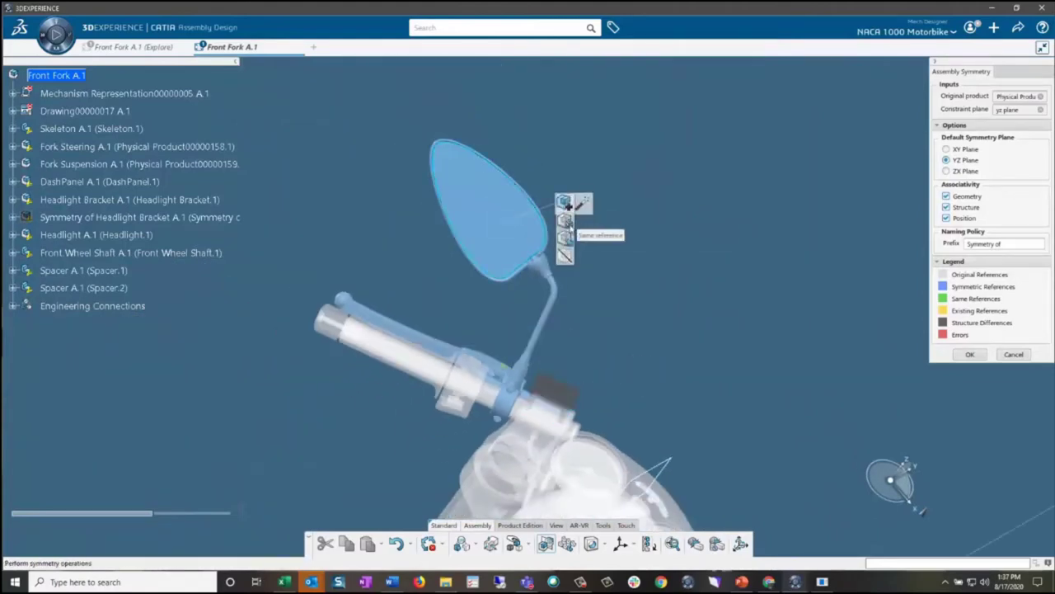
{"action": "left_click", "coordinate": [567, 242]}
{"action": "scroll", "coordinate": [567, 242], "scroll_direction": "up", "scroll_amount": 10}
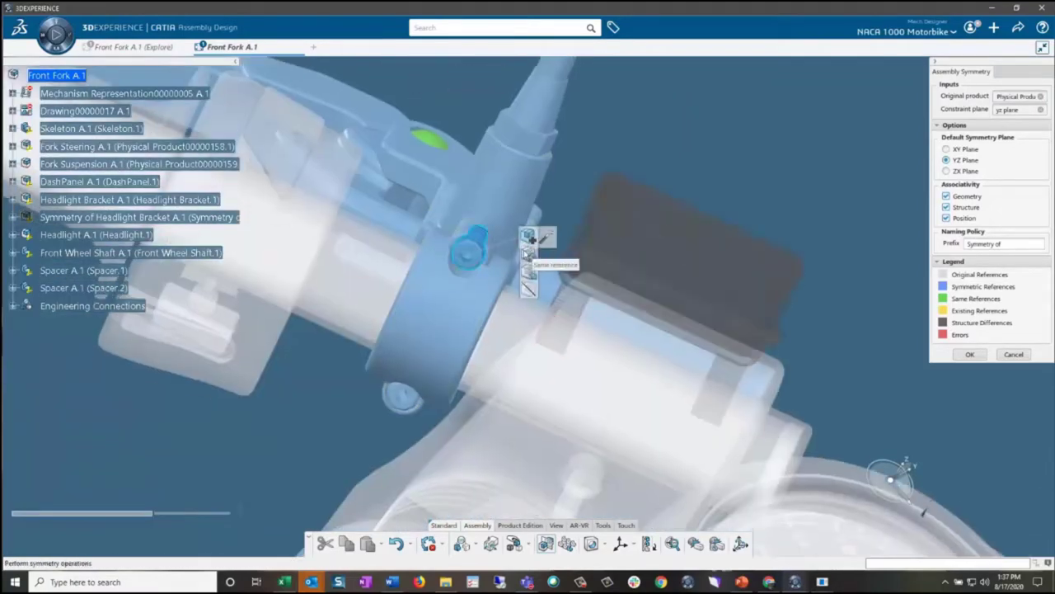
{"action": "left_click", "coordinate": [528, 279]}
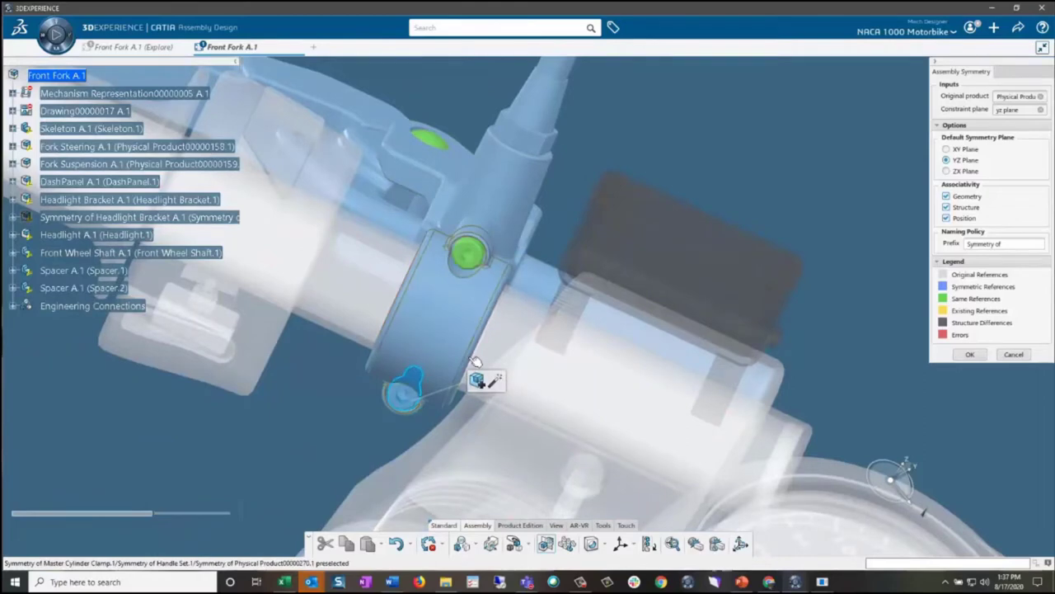
{"action": "left_click", "coordinate": [477, 384]}
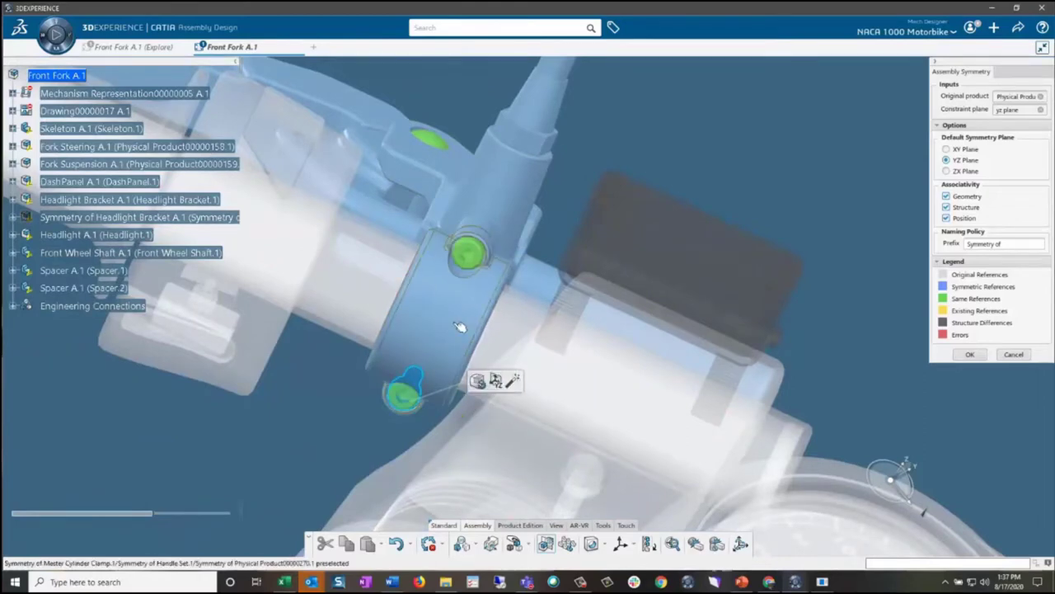
Set the clamp ring to Same reference and pick its mirroring plane
{"action": "middle_click_drag", "start_coordinate": [429, 322], "coordinate": [514, 307]}
{"action": "scroll", "coordinate": [513, 307], "scroll_direction": "down", "scroll_amount": 4}
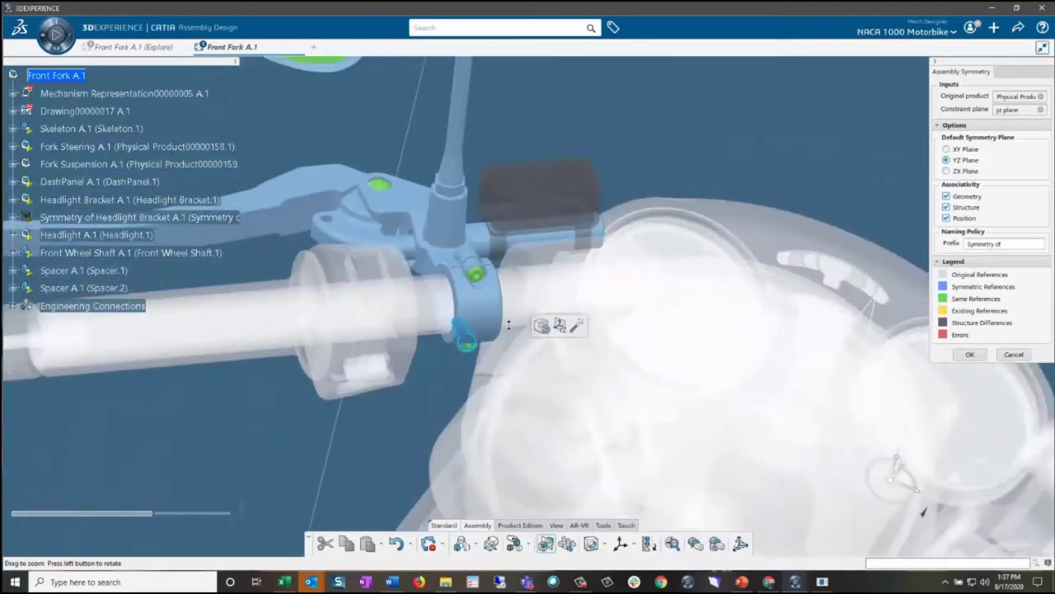
{"action": "left_click", "coordinate": [495, 304]}
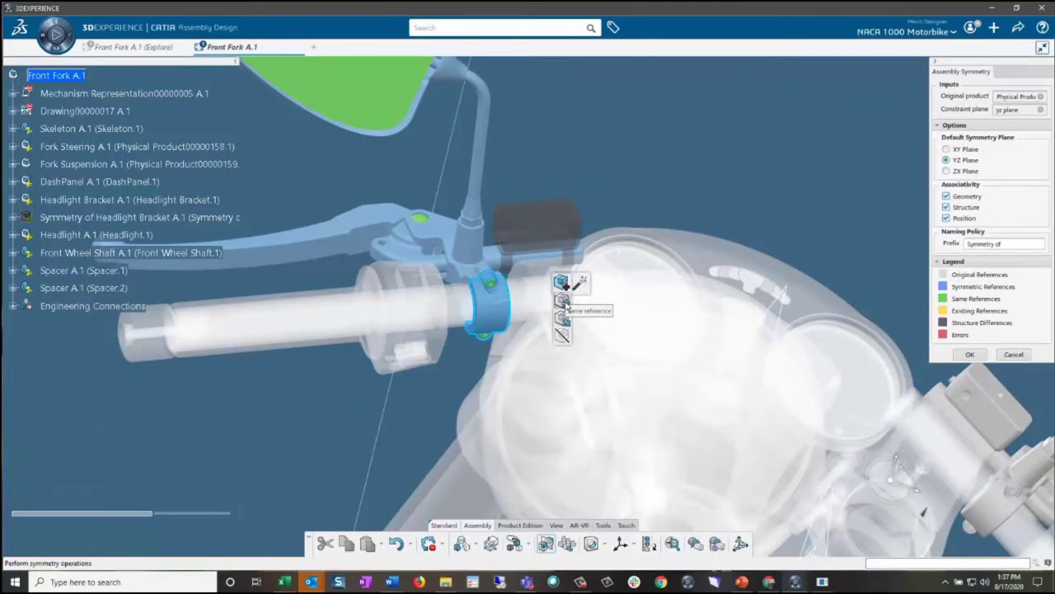
{"action": "left_click", "coordinate": [563, 302]}
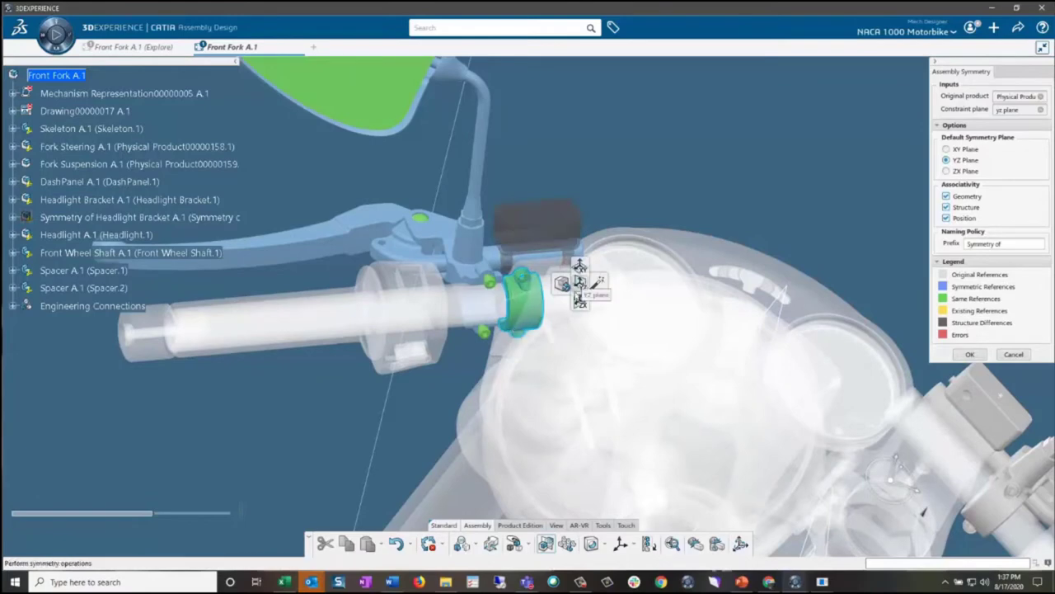
{"action": "mouse_move", "coordinate": [579, 288]}
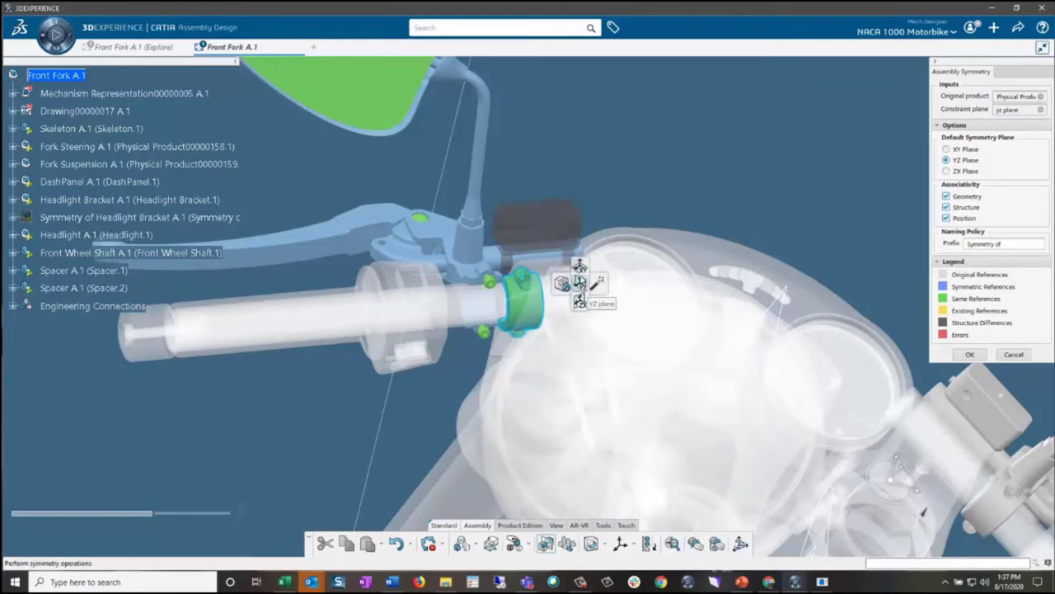
{"action": "left_click", "coordinate": [579, 267]}
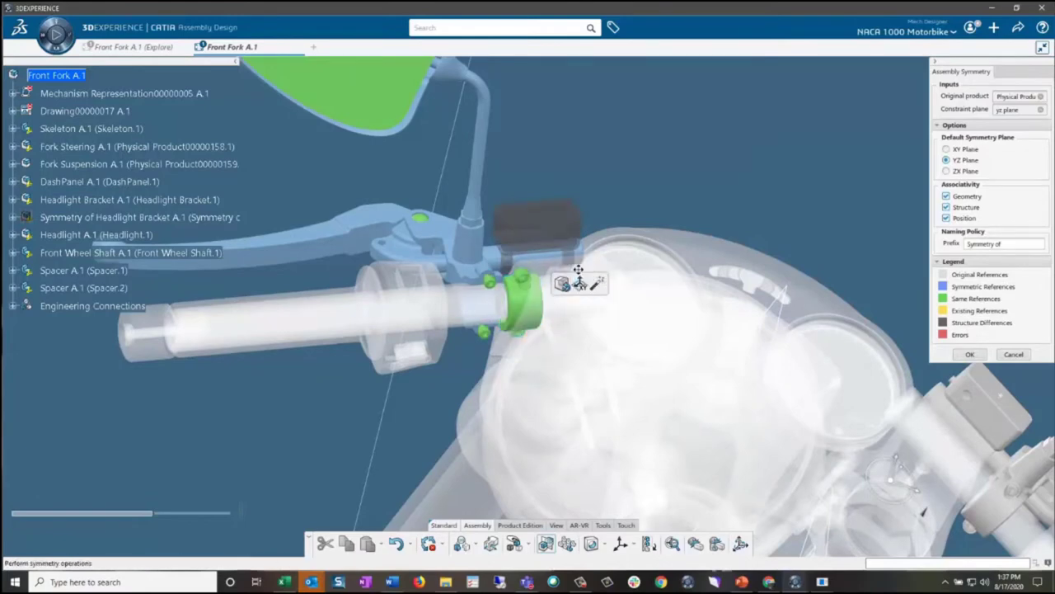
{"action": "left_click", "coordinate": [592, 288]}
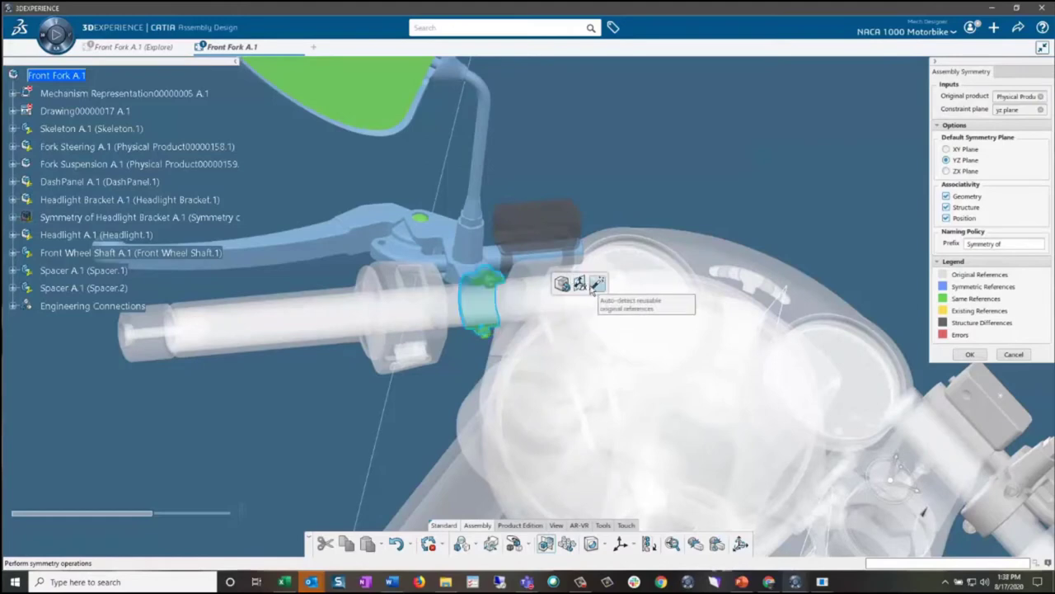
{"action": "mouse_move", "coordinate": [581, 262]}
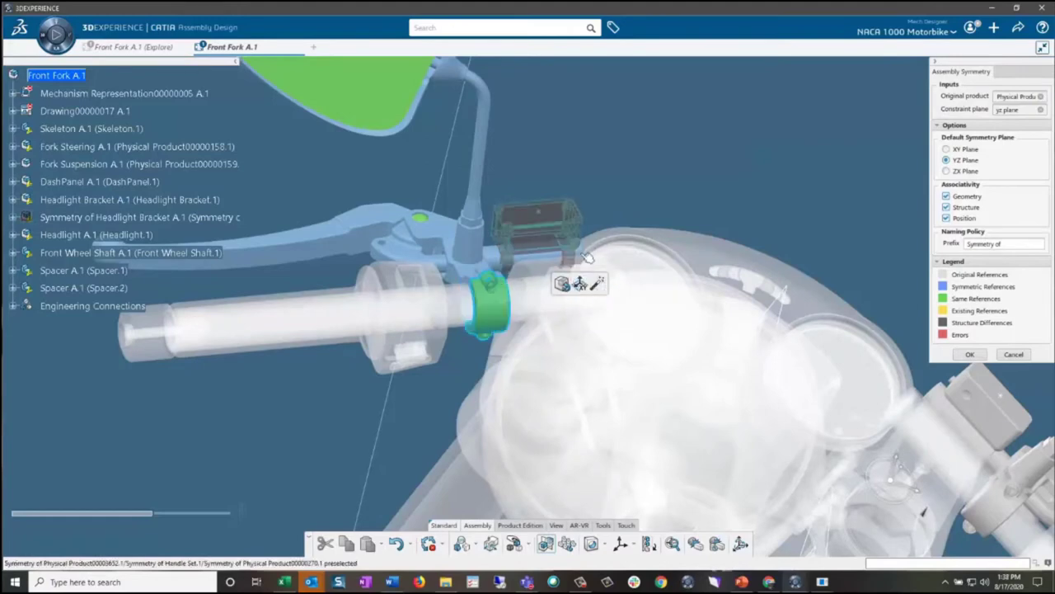
Set the brake master cylinder clamp to Existing reference
{"action": "middle_click_drag", "start_coordinate": [426, 371], "coordinate": [507, 383]}
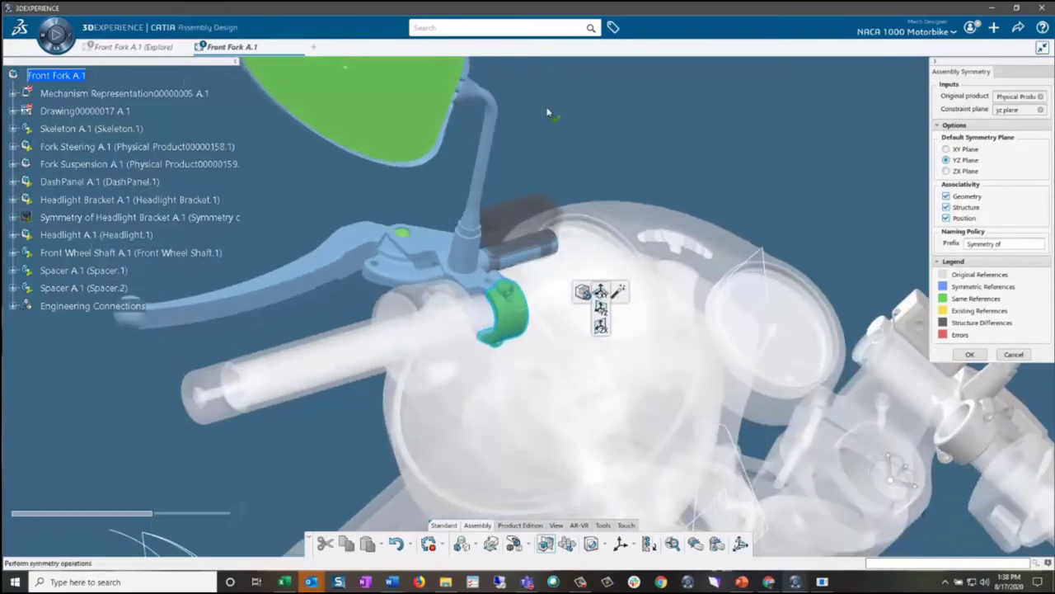
{"action": "middle_click_drag", "start_coordinate": [550, 113], "coordinate": [563, 216]}
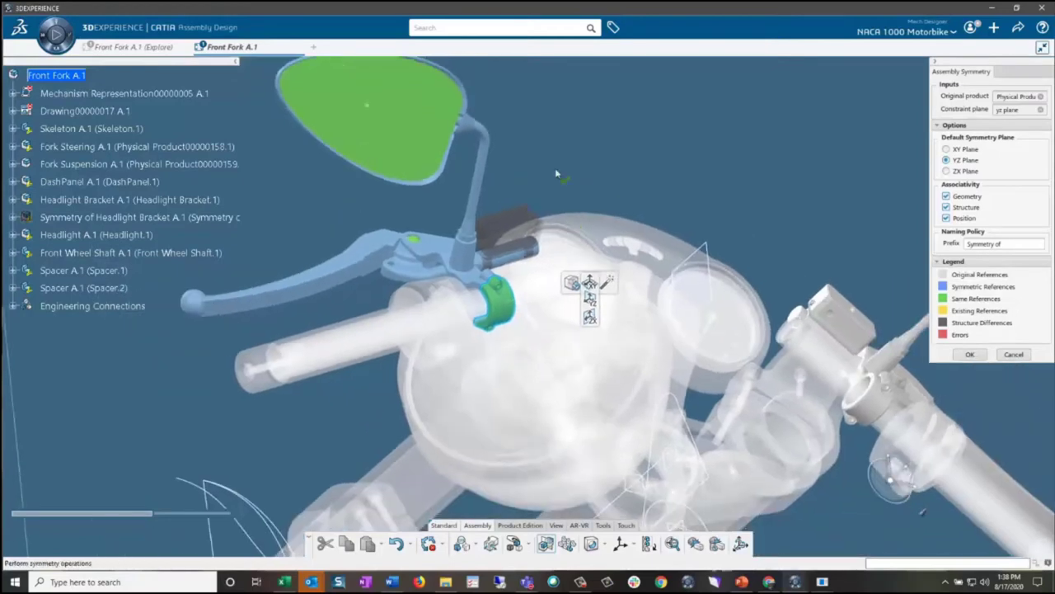
{"action": "left_click", "coordinate": [476, 260]}
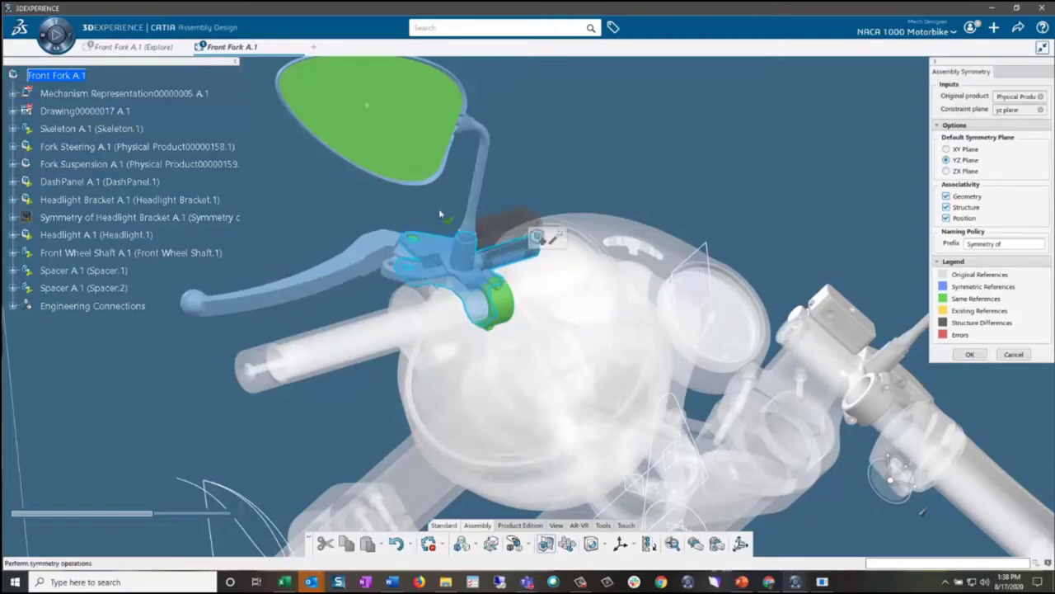
{"action": "left_click", "coordinate": [537, 238]}
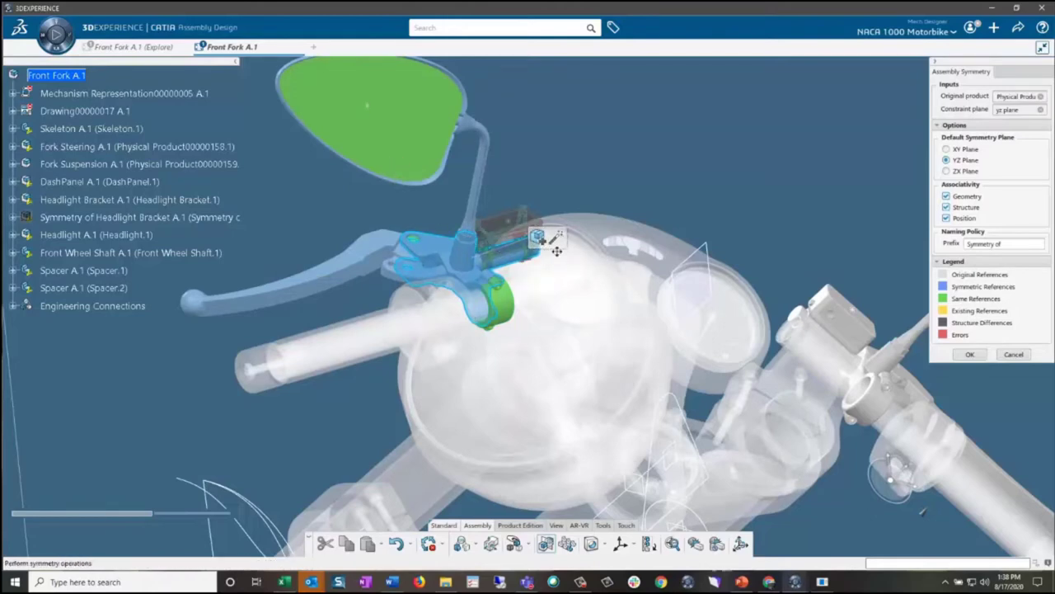
{"action": "mouse_move", "coordinate": [538, 238]}
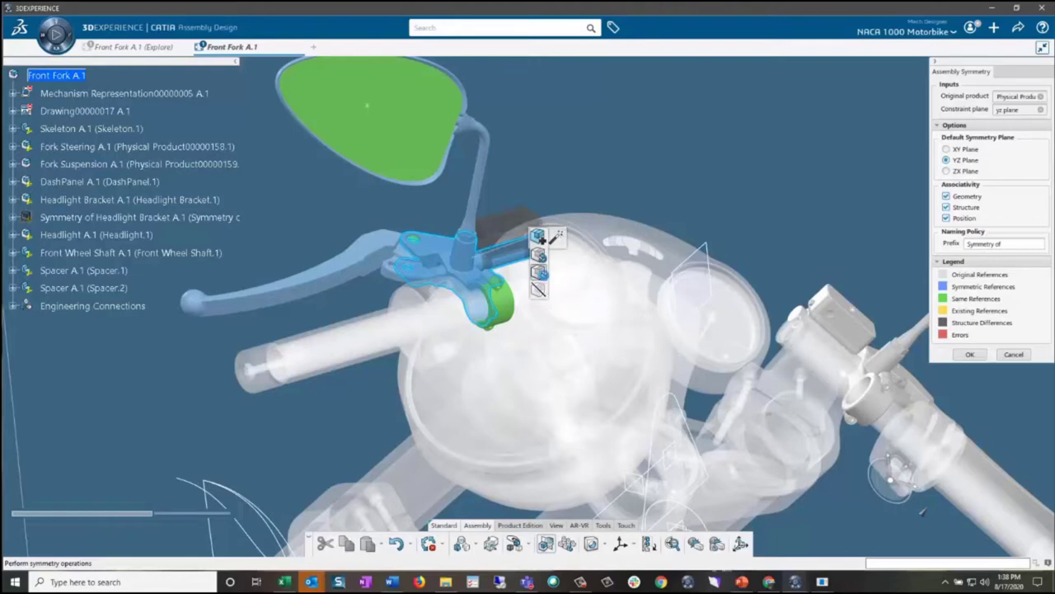
{"action": "left_click", "coordinate": [532, 171]}
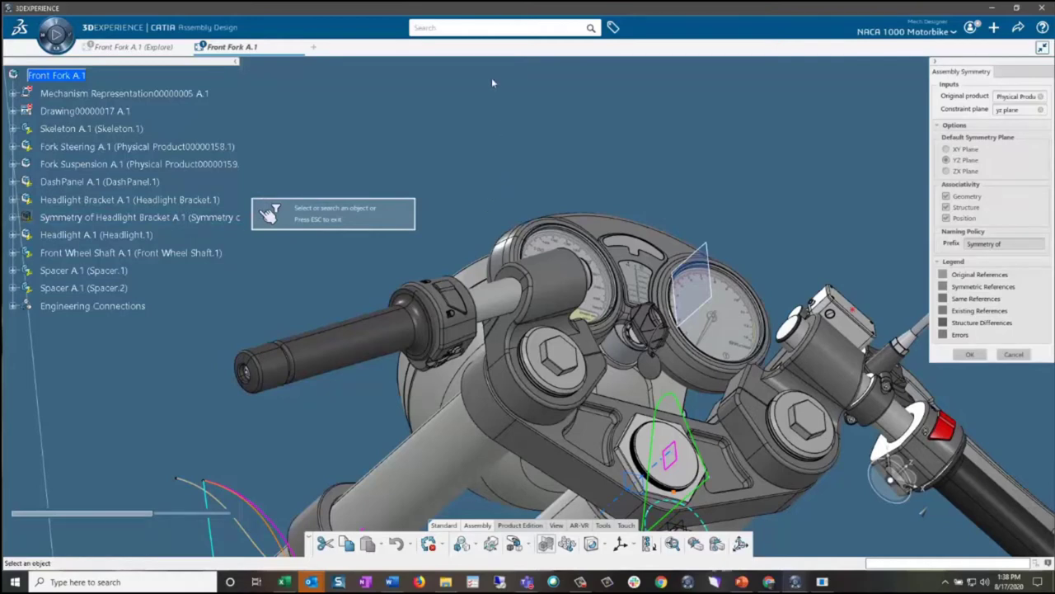
Search 'clutch master' and pick the Clutch Master part as the clamp's replacement
{"action": "left_click", "coordinate": [471, 29]}
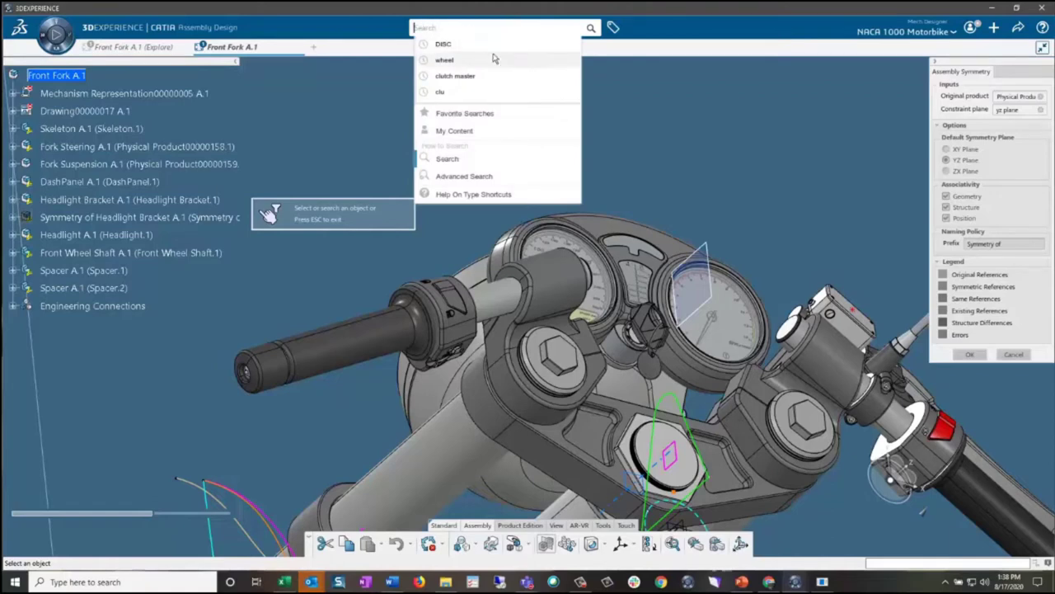
{"action": "left_click", "coordinate": [455, 76]}
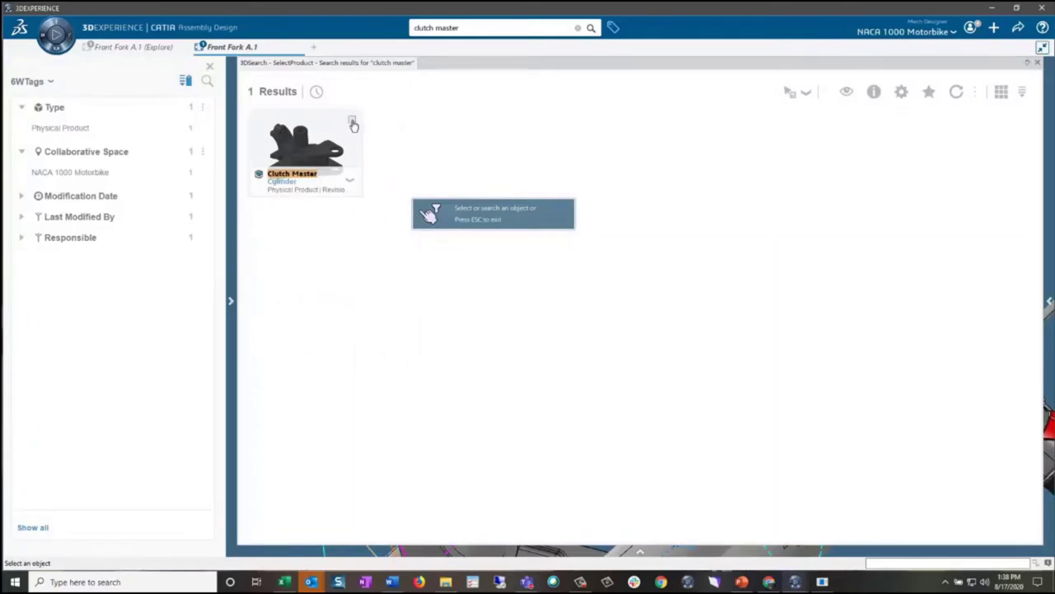
{"action": "left_click", "coordinate": [352, 122]}
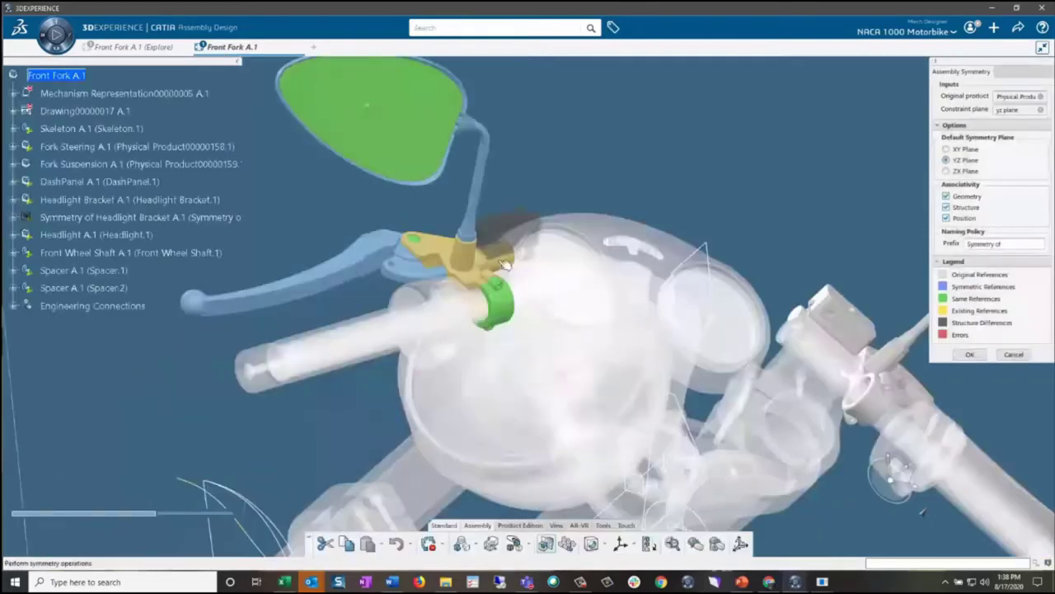
Check the replaced clamp around the handlebar, then confirm the Assembly Symmetry
{"action": "middle_click_drag", "start_coordinate": [529, 302], "coordinate": [874, 305]}
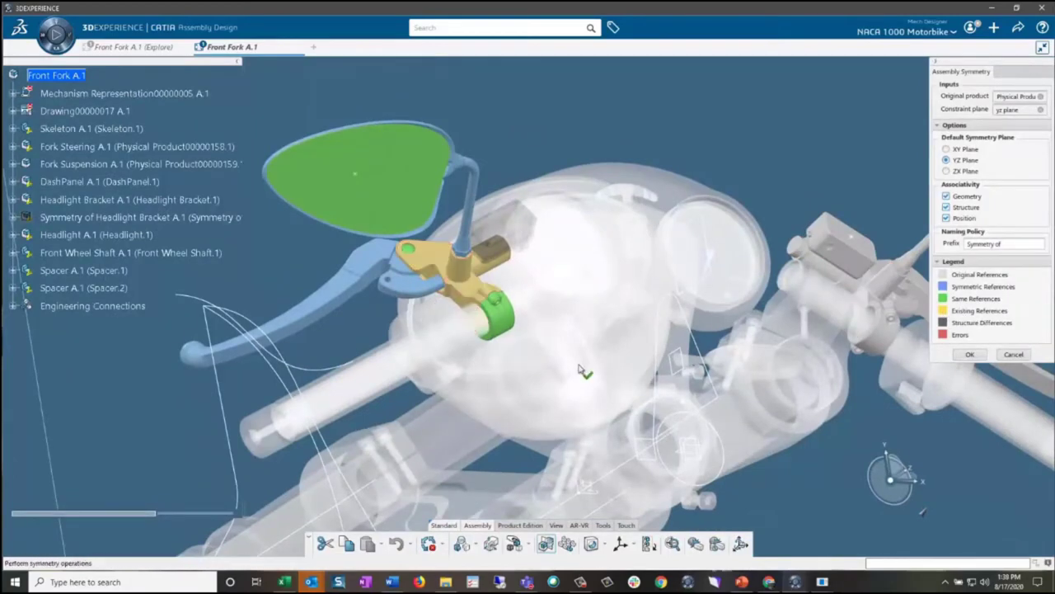
{"action": "middle_click_drag", "start_coordinate": [589, 367], "coordinate": [554, 272]}
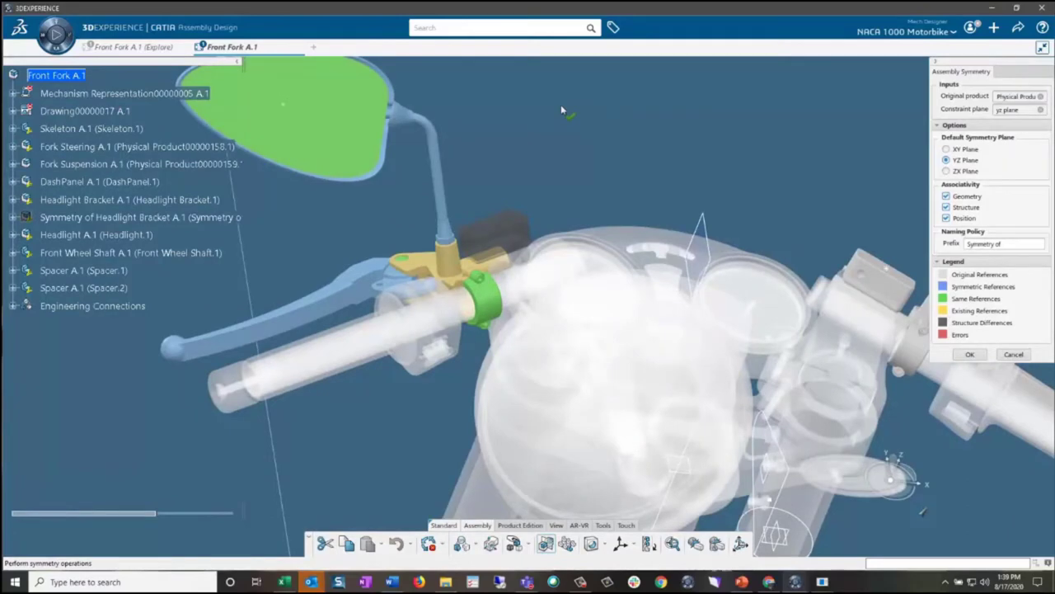
{"action": "key", "text": "Return"}
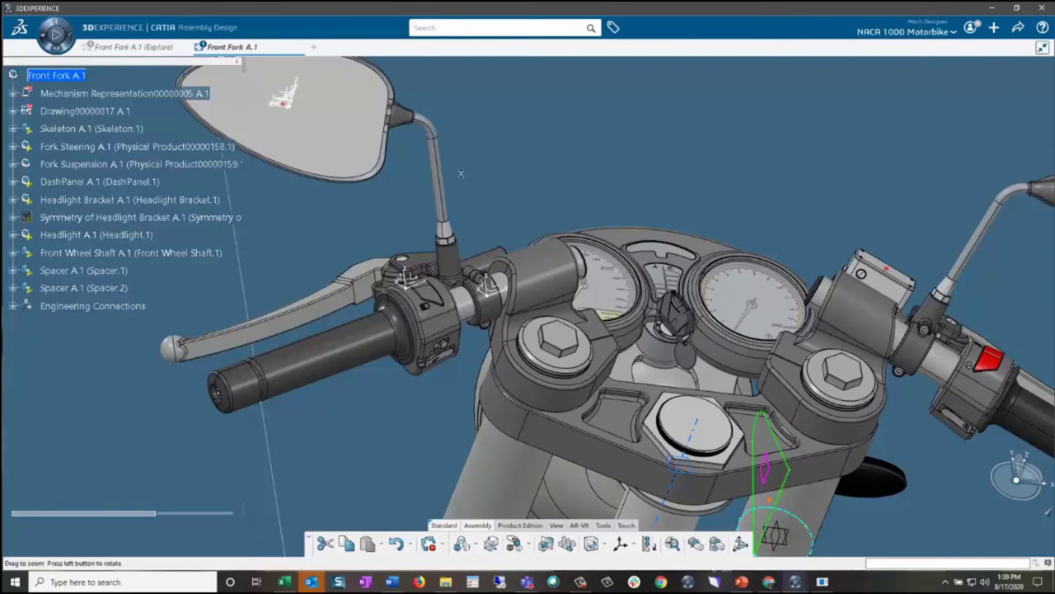
Locate the left mirror in the tree, open the Handle and Wing Mirror Set symmetry, and cancel unchanged
{"action": "scroll", "coordinate": [606, 103], "scroll_direction": "down", "scroll_amount": 3}
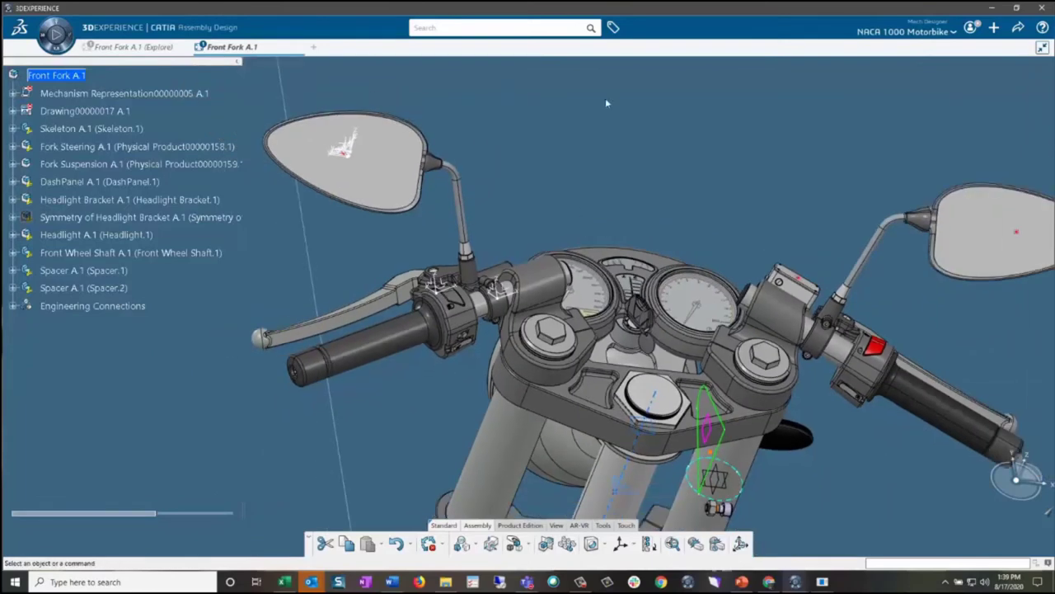
{"action": "right_click", "coordinate": [398, 168]}
{"action": "left_click", "coordinate": [441, 173]}
{"action": "left_click", "coordinate": [484, 144]}
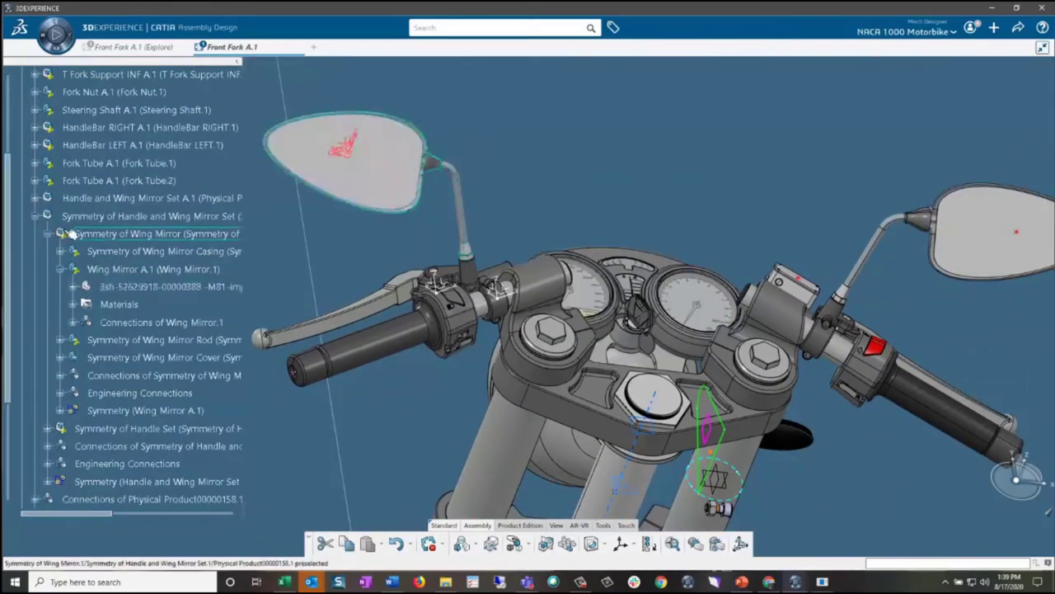
{"action": "left_click", "coordinate": [52, 234]}
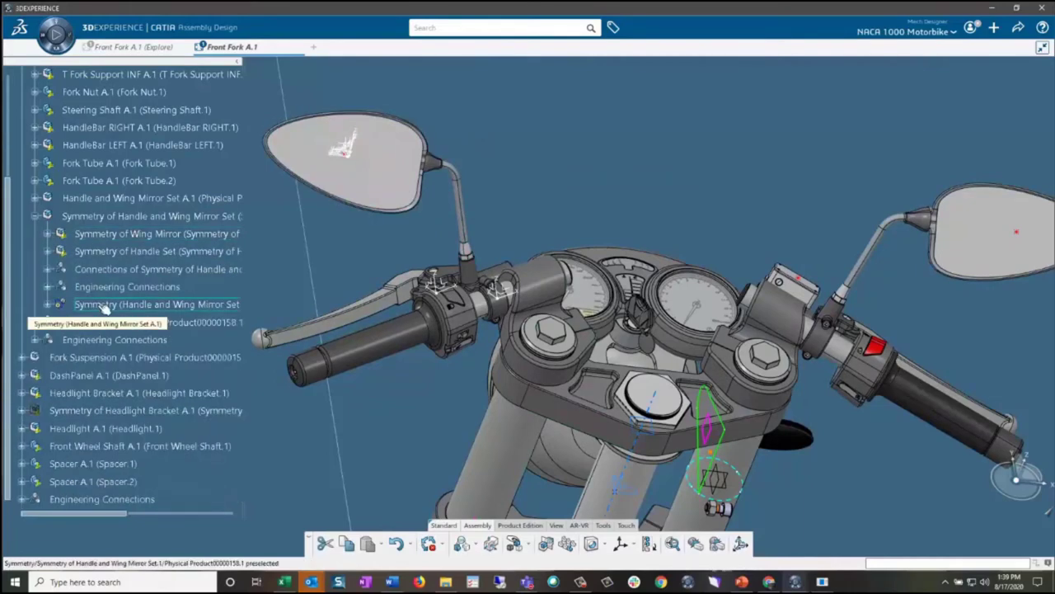
{"action": "left_click", "coordinate": [177, 304]}
{"action": "double_click", "coordinate": [125, 307]}
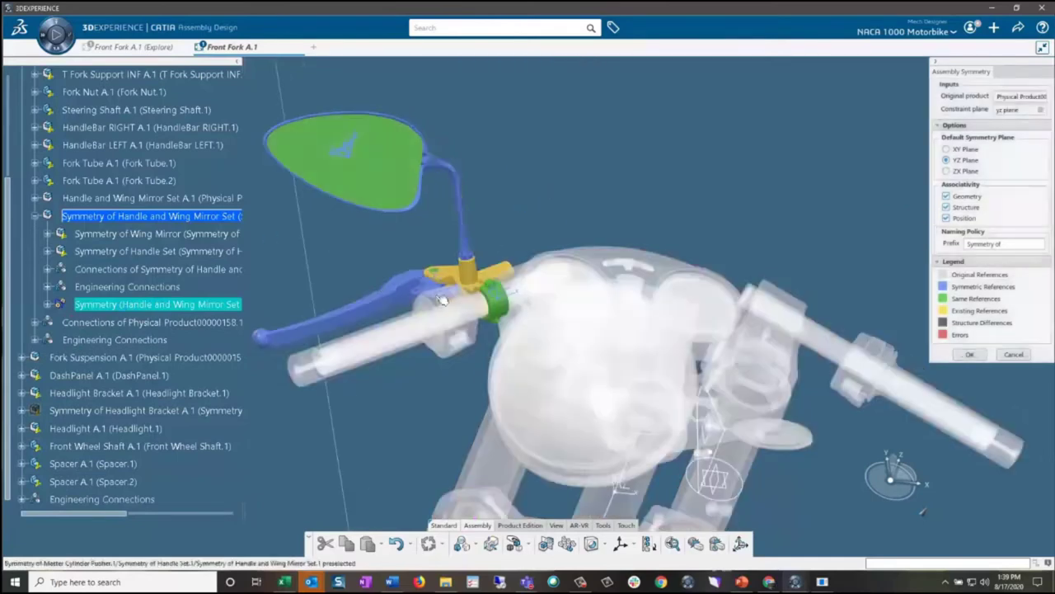
{"action": "left_click", "coordinate": [1014, 355]}
{"action": "middle_click_drag", "start_coordinate": [1046, 528], "coordinate": [622, 351]}
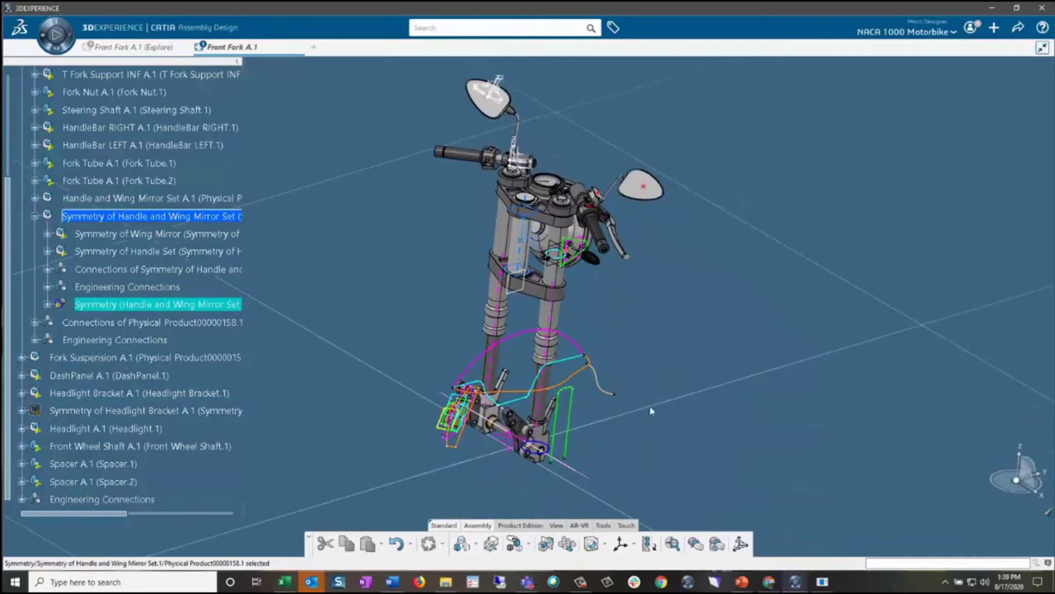
{"action": "middle_click_drag", "start_coordinate": [649, 406], "coordinate": [569, 396]}
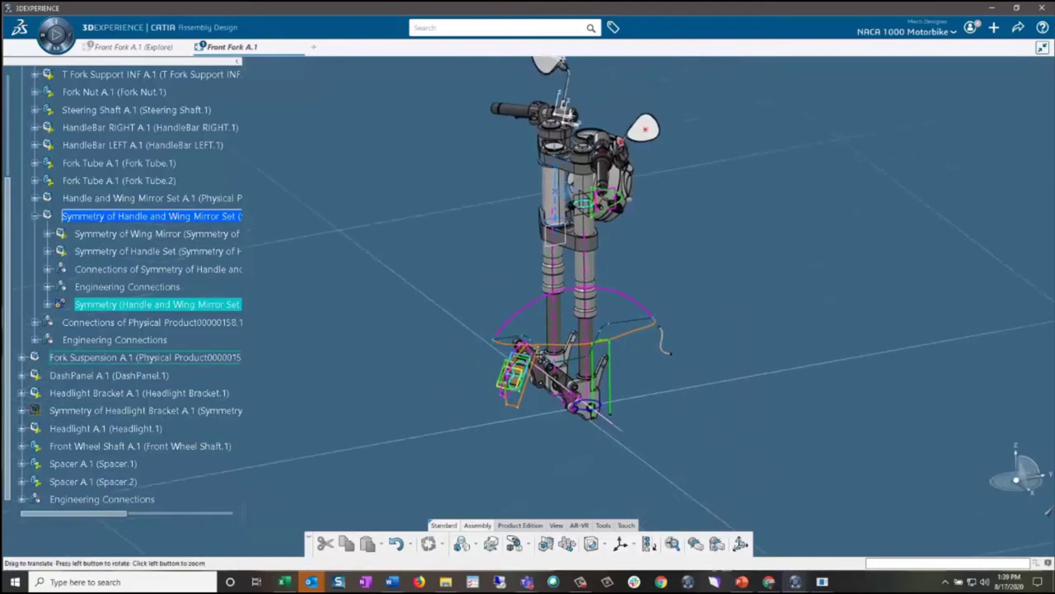
{"action": "right_click", "coordinate": [534, 376]}
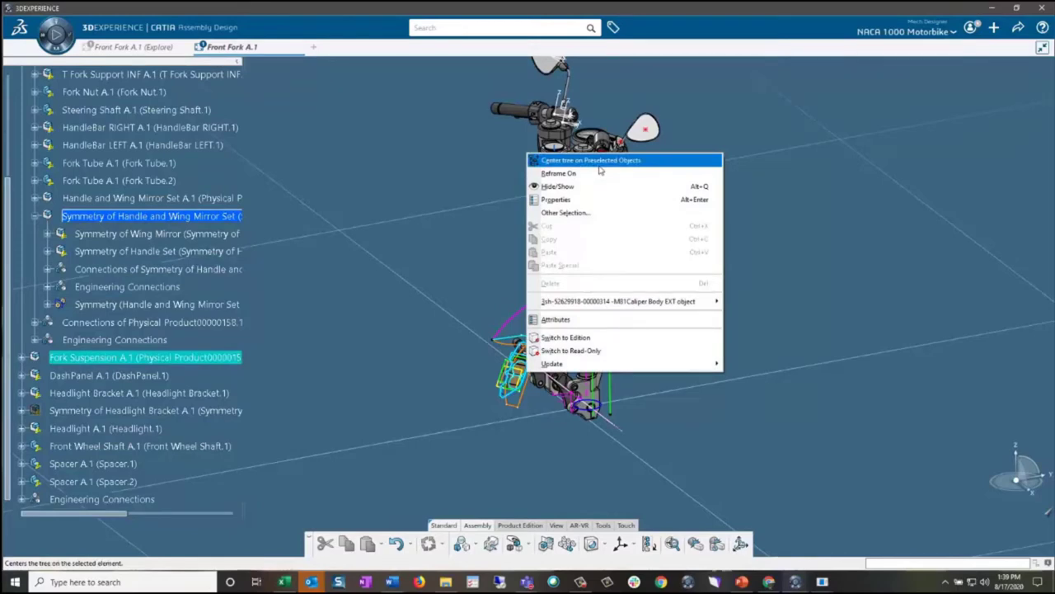
{"action": "left_click", "coordinate": [720, 159]}
{"action": "middle_click_drag", "start_coordinate": [661, 463], "coordinate": [566, 299]}
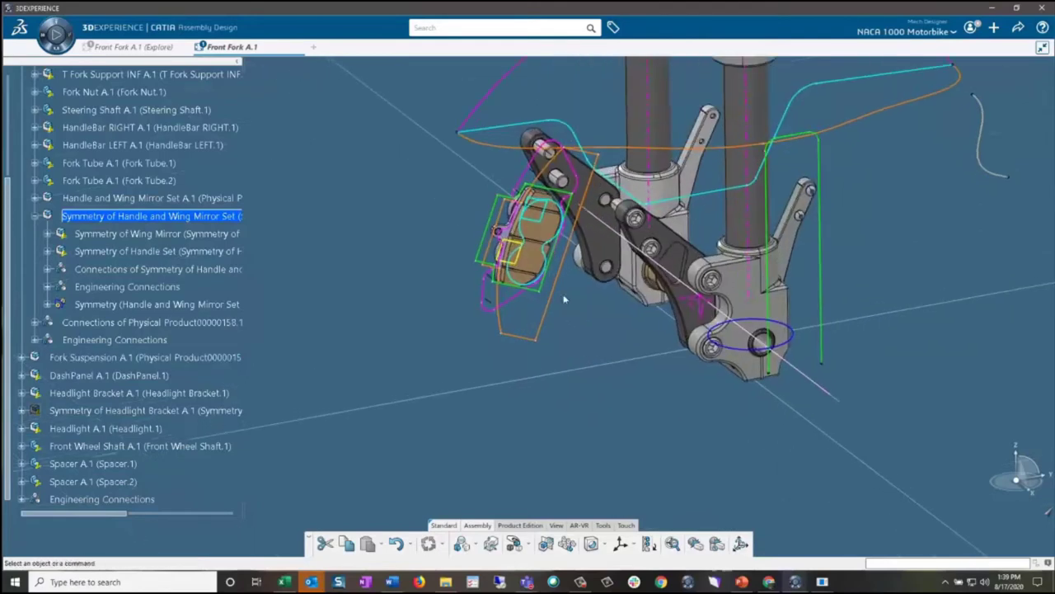
{"action": "right_click", "coordinate": [575, 246]}
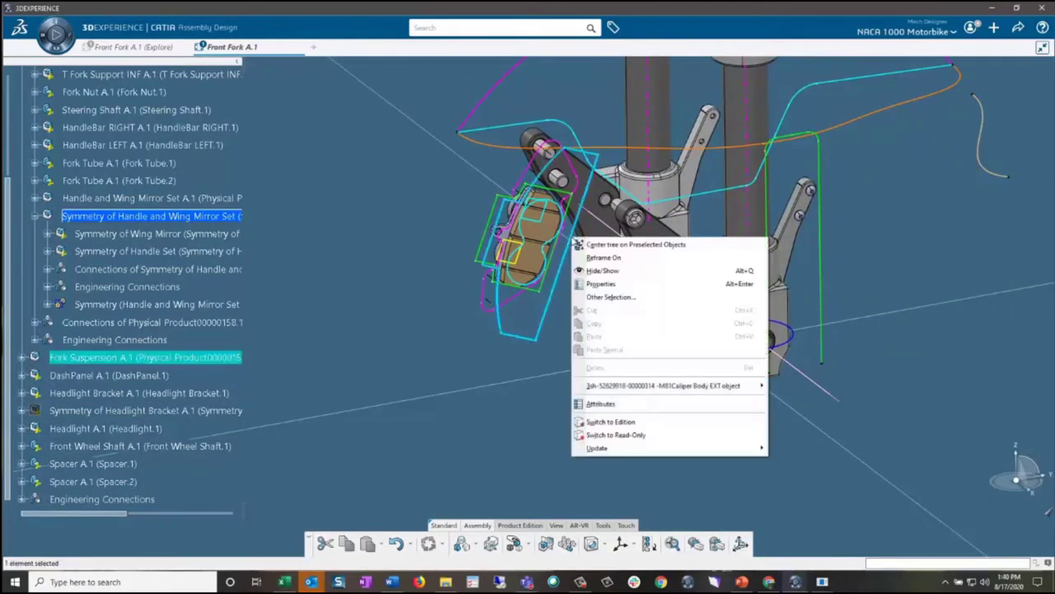
{"action": "left_click", "coordinate": [606, 246]}
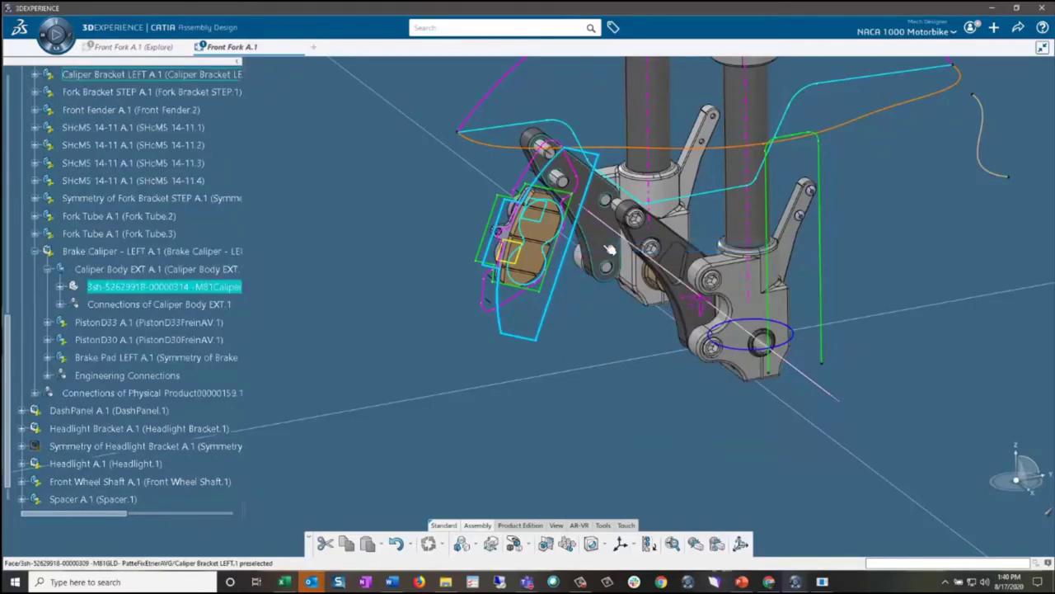
{"action": "left_click", "coordinate": [124, 268]}
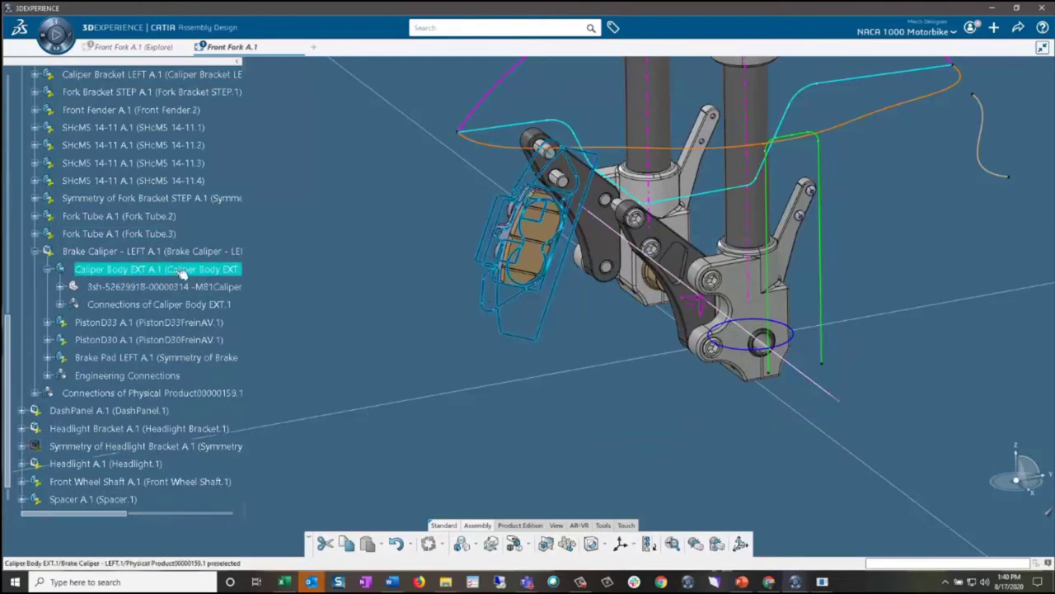
{"action": "right_click", "coordinate": [169, 247]}
{"action": "middle_click_drag", "start_coordinate": [472, 329], "coordinate": [576, 410]}
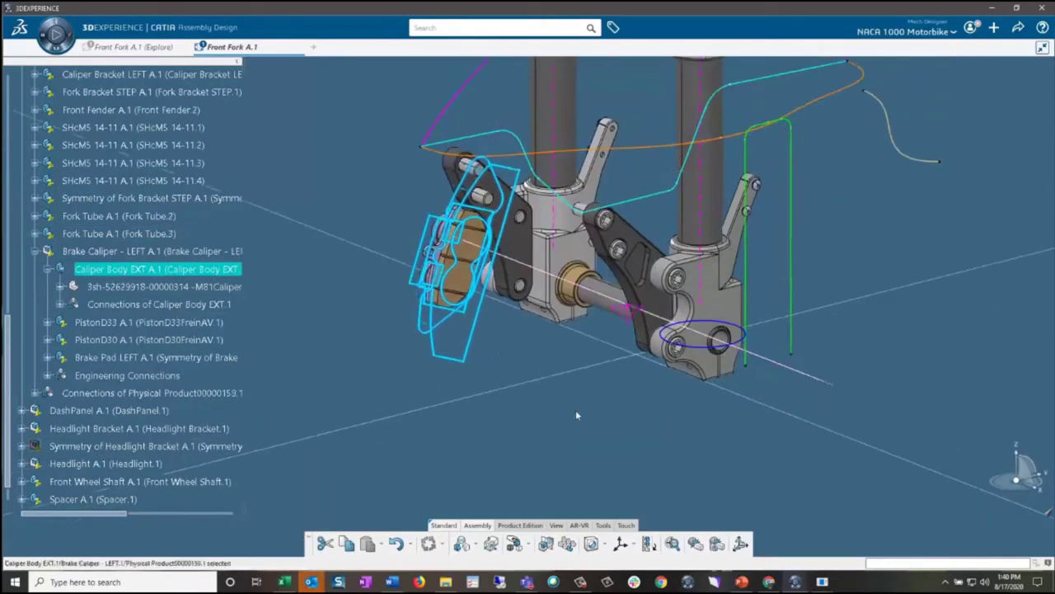
{"action": "left_click", "coordinate": [576, 410]}
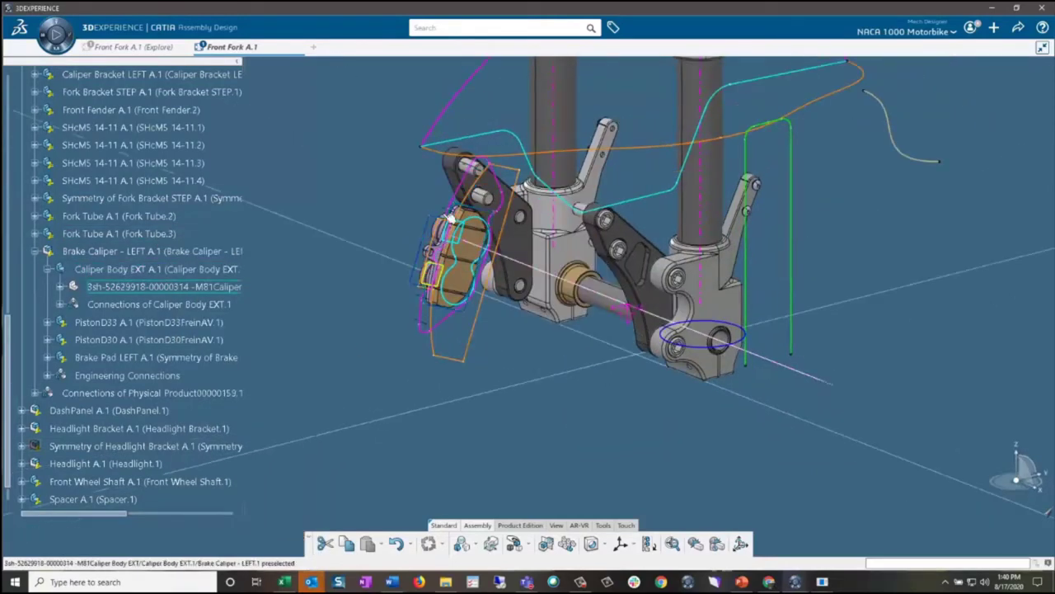
{"action": "left_click", "coordinate": [152, 277]}
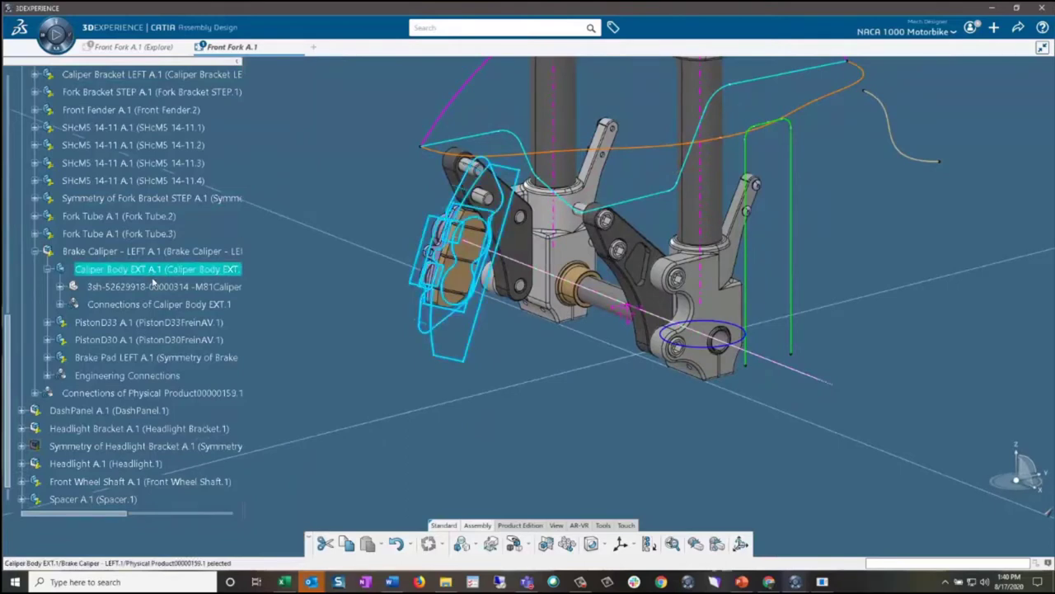
{"action": "left_click", "coordinate": [173, 287]}
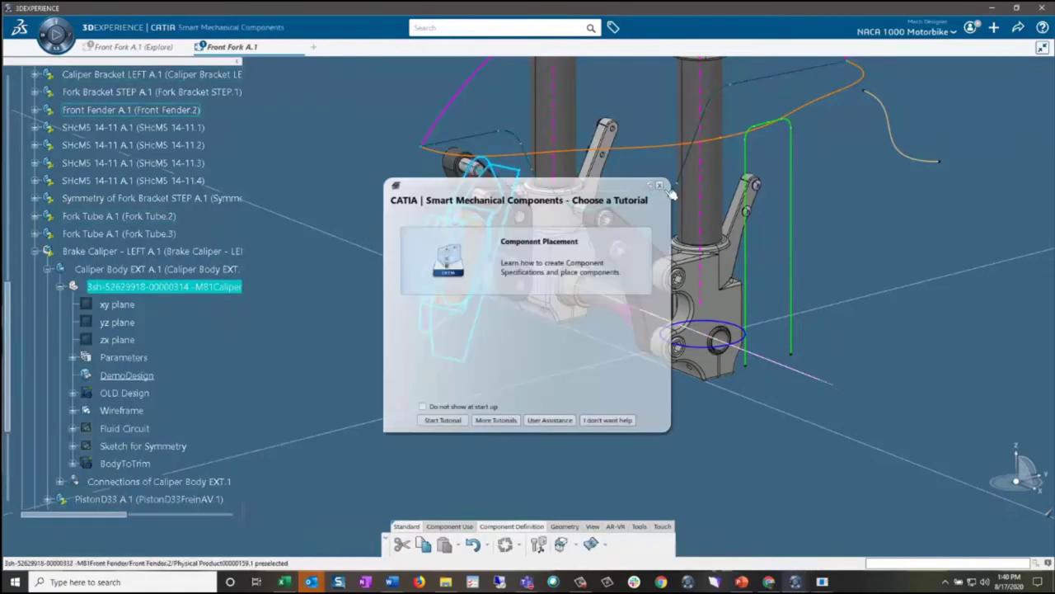
Dismiss the tutorial prompt, zoom onto the caliper, and open Caliper Body EXT A.1's context menu
{"action": "left_click", "coordinate": [660, 185]}
{"action": "middle_click_drag", "start_coordinate": [428, 305], "coordinate": [581, 328]}
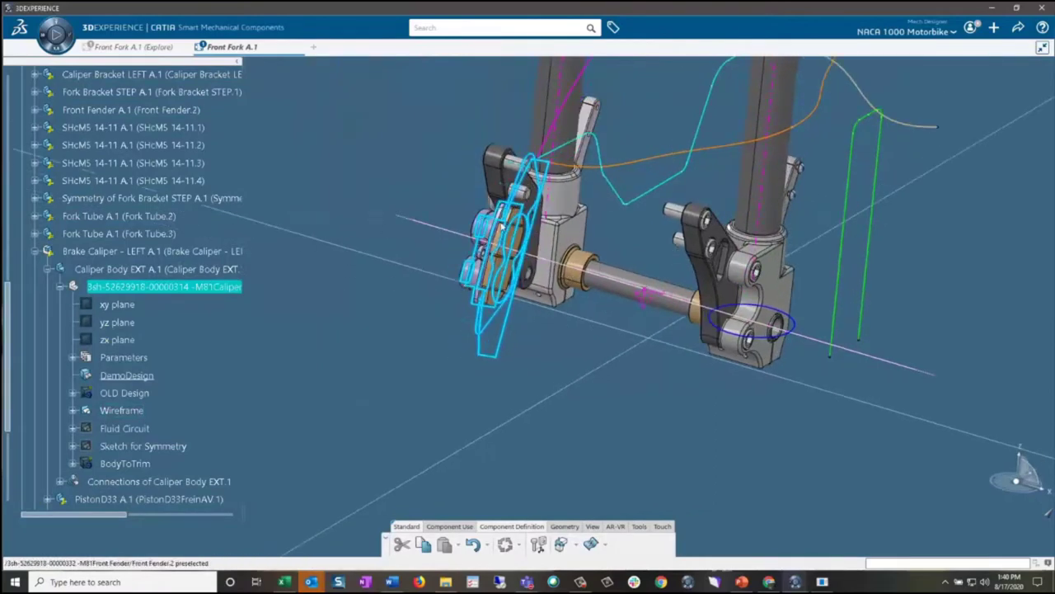
{"action": "scroll", "coordinate": [607, 357], "scroll_direction": "up", "scroll_amount": 5}
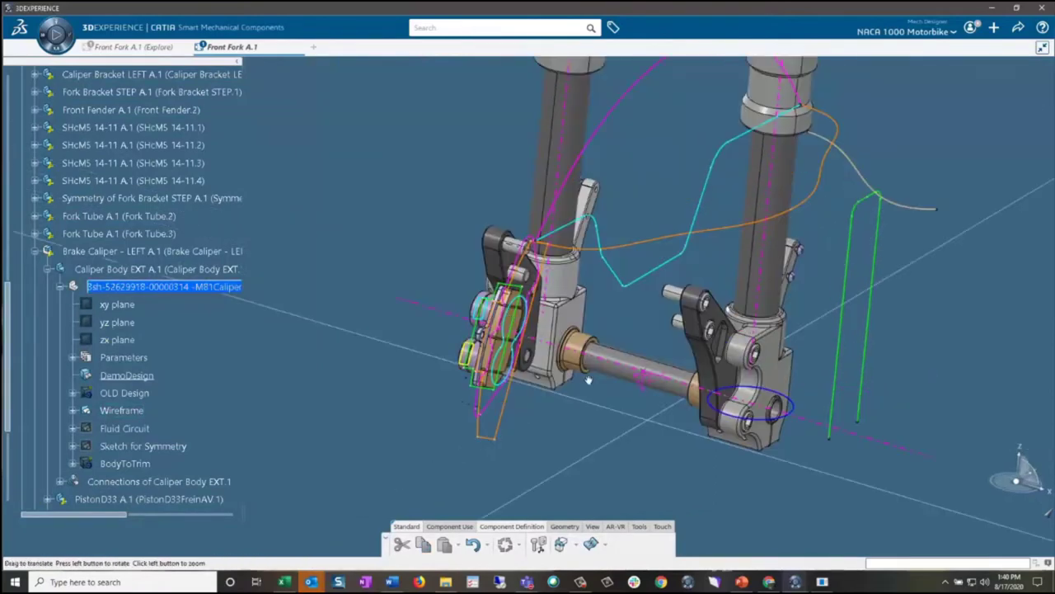
{"action": "middle_click_drag", "start_coordinate": [517, 168], "coordinate": [631, 188]}
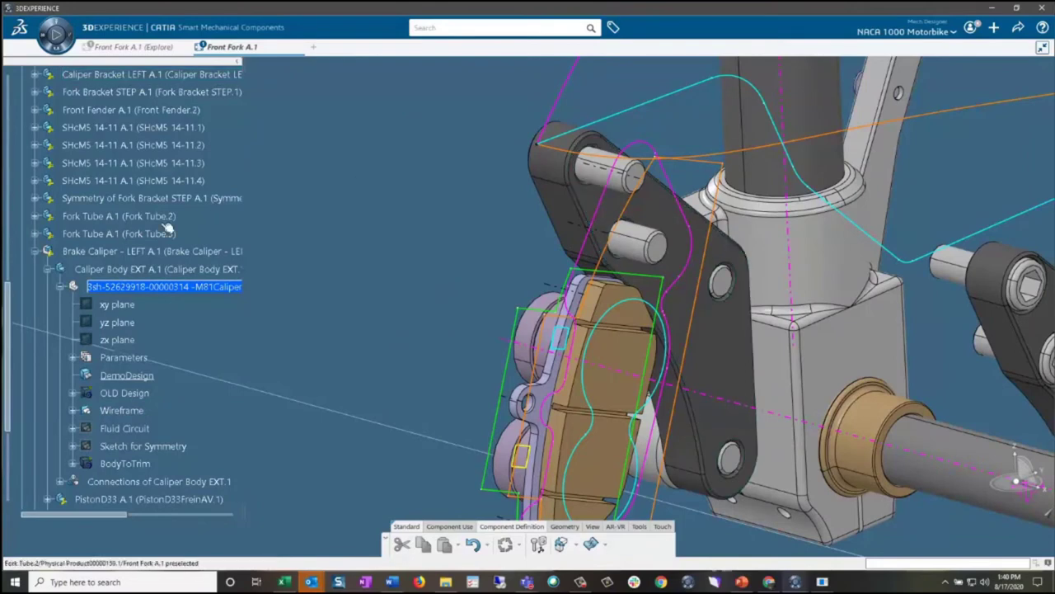
{"action": "left_click", "coordinate": [60, 287]}
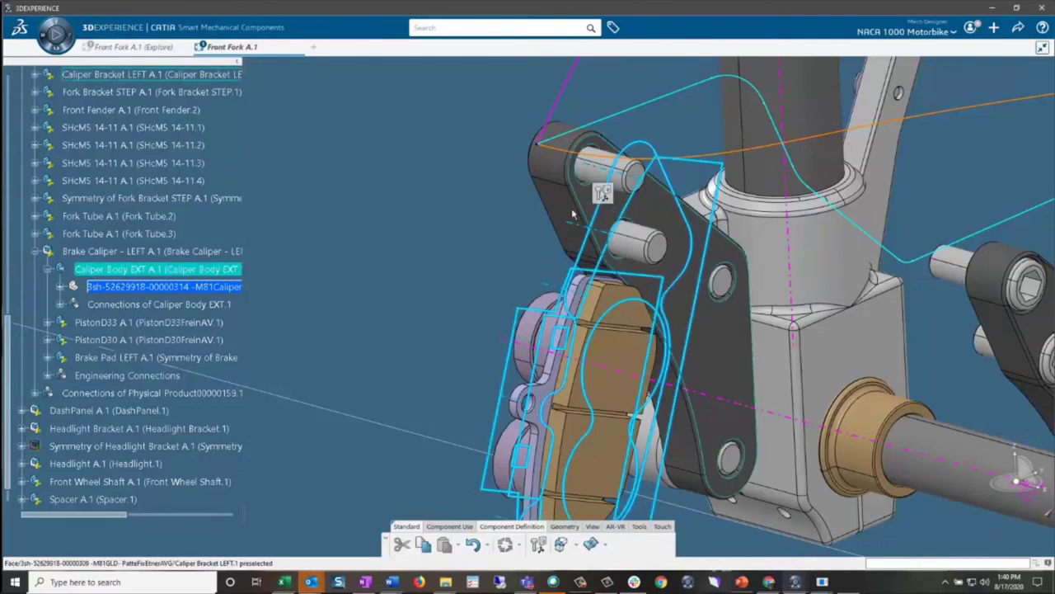
{"action": "right_click", "coordinate": [181, 272]}
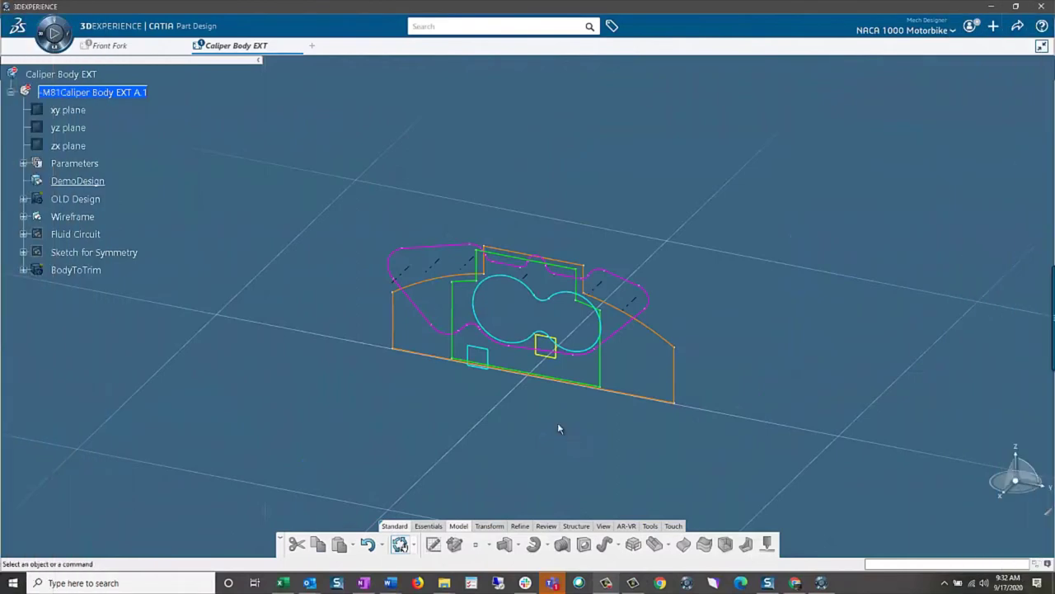
Pad Sketch.131 with a length of -22.5 mm in the DemoDesign body
{"action": "mouse_move", "coordinate": [557, 428]}
{"action": "middle_mouse_down"}
{"action": "mouse_move", "coordinate": [536, 405]}
{"action": "mouse_move", "coordinate": [742, 318]}
{"action": "mouse_move", "coordinate": [419, 494]}
{"action": "middle_mouse_up"}
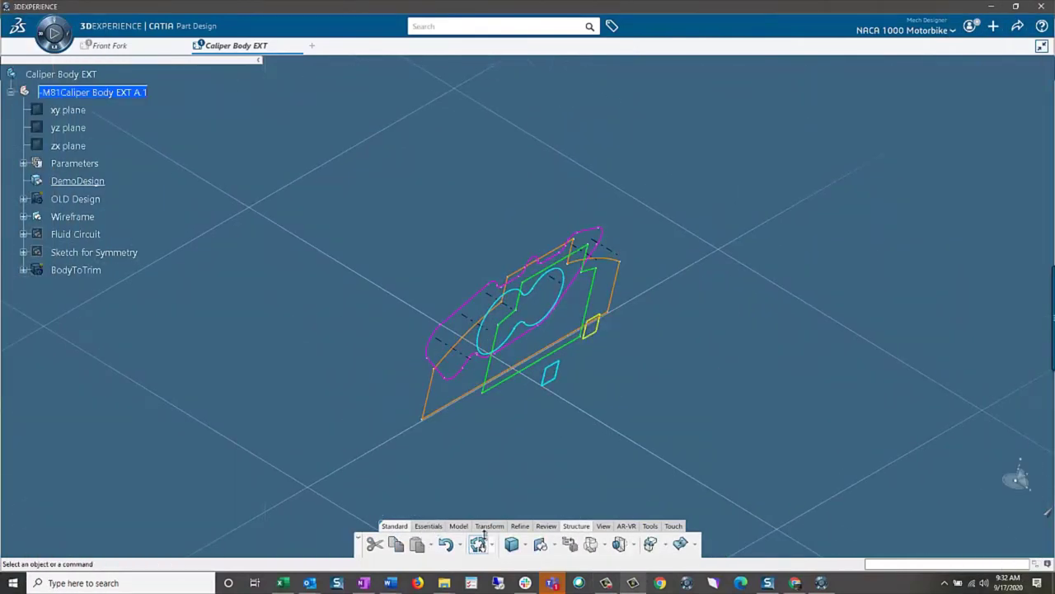
{"action": "left_click", "coordinate": [429, 525]}
{"action": "left_click", "coordinate": [454, 529]}
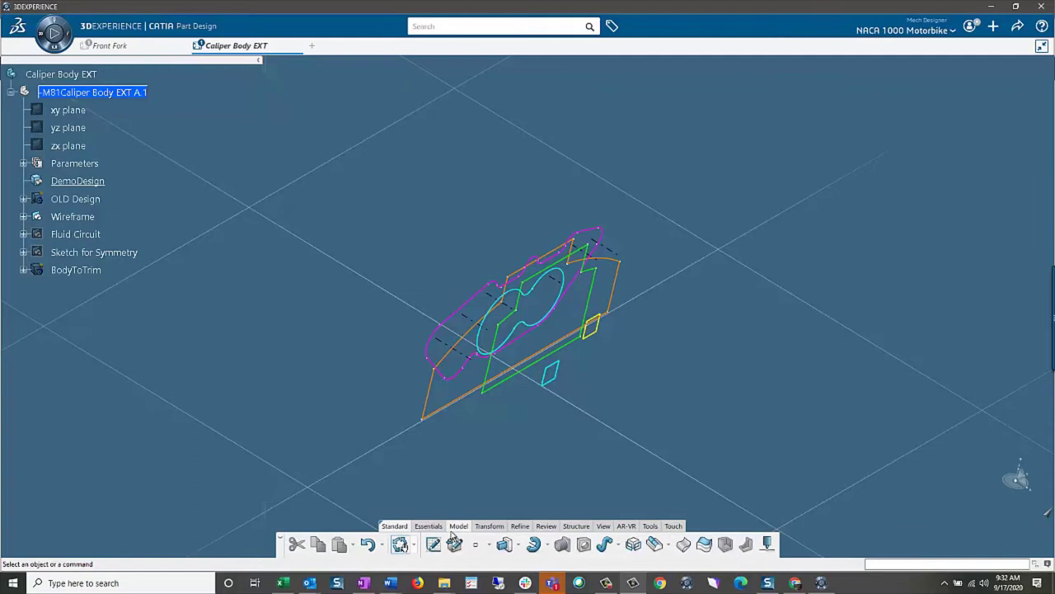
{"action": "left_click", "coordinate": [508, 550]}
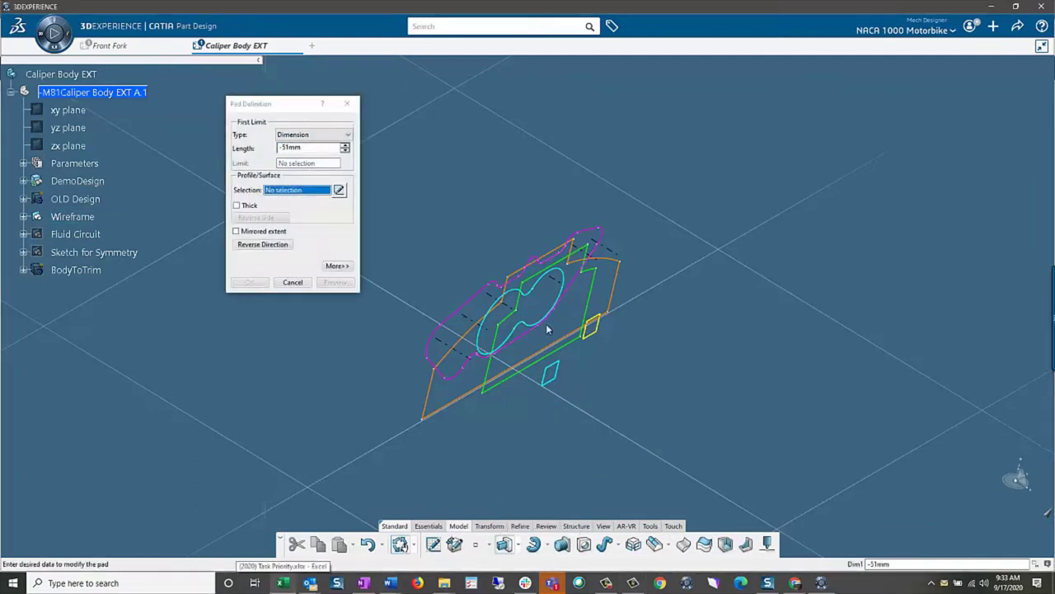
{"action": "left_click", "coordinate": [469, 308]}
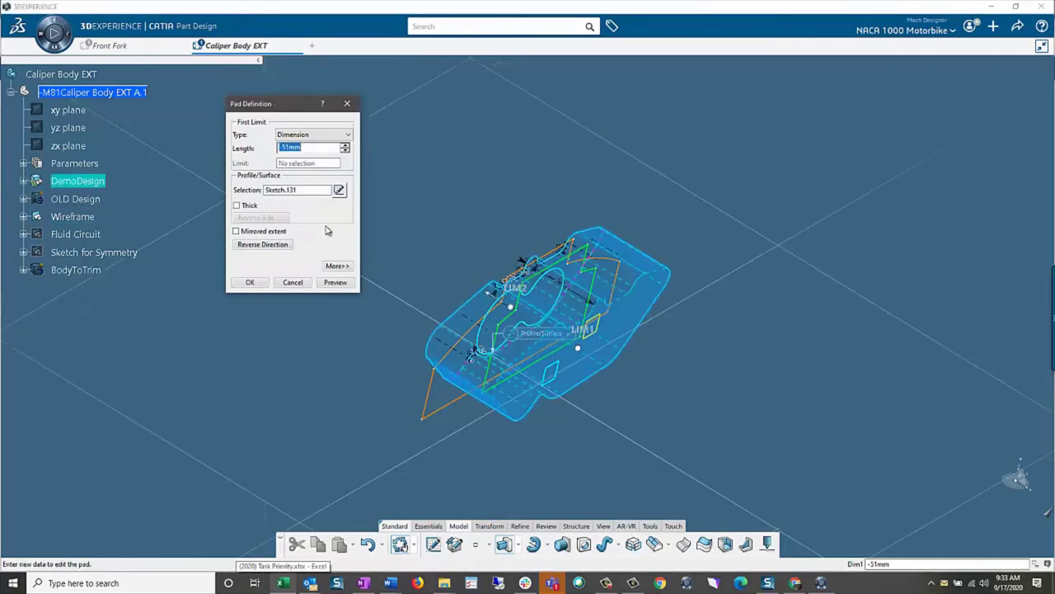
{"action": "type", "text": "-22.5"}
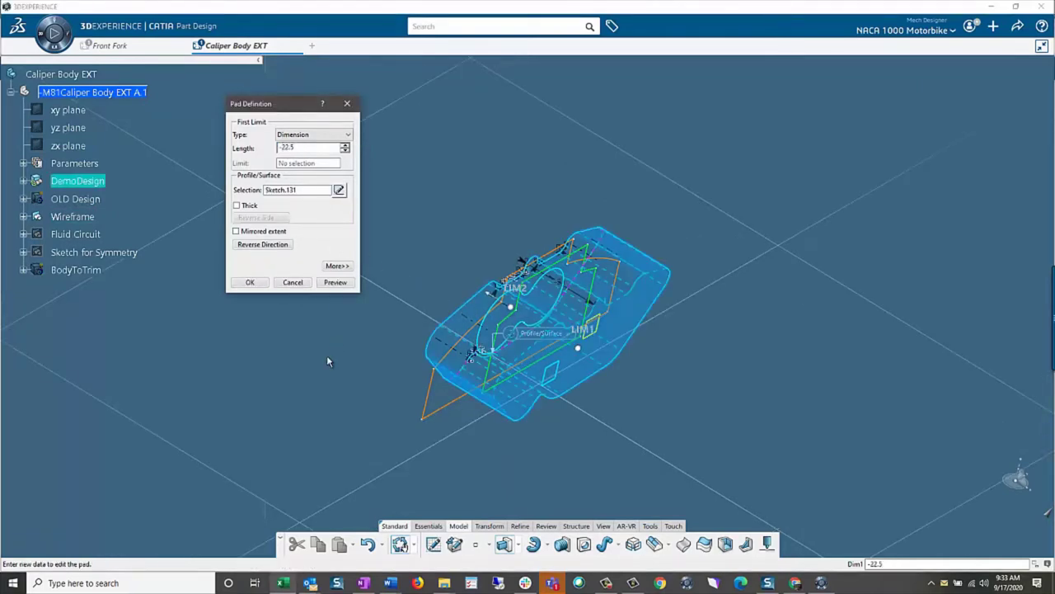
{"action": "key", "text": "Return"}
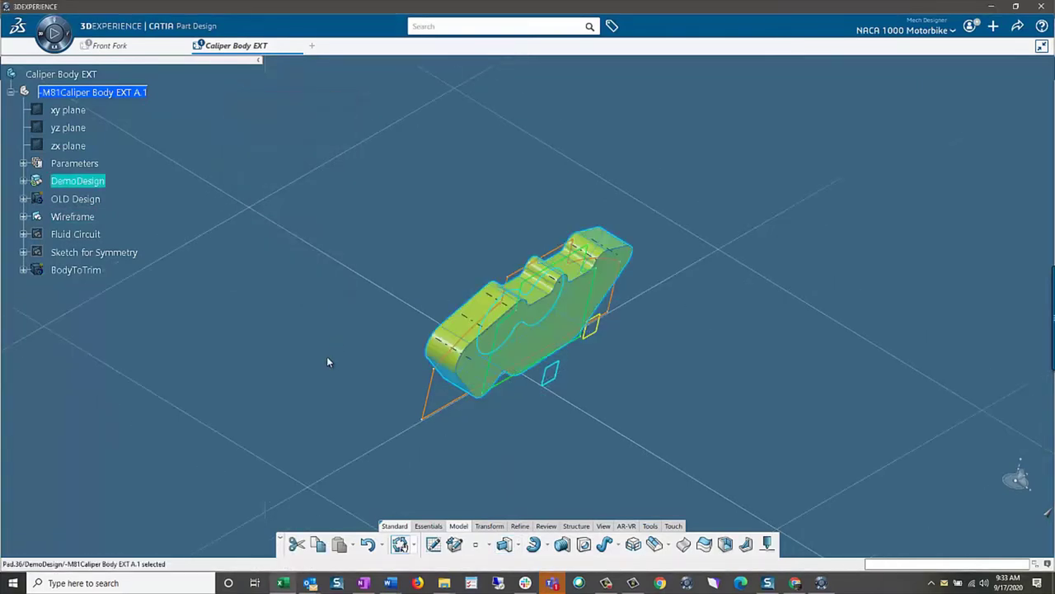
Pad the twin-circle piston sketch in the reversed direction to add two cylindrical bosses
{"action": "middle_click_drag", "start_coordinate": [415, 394], "coordinate": [623, 240]}
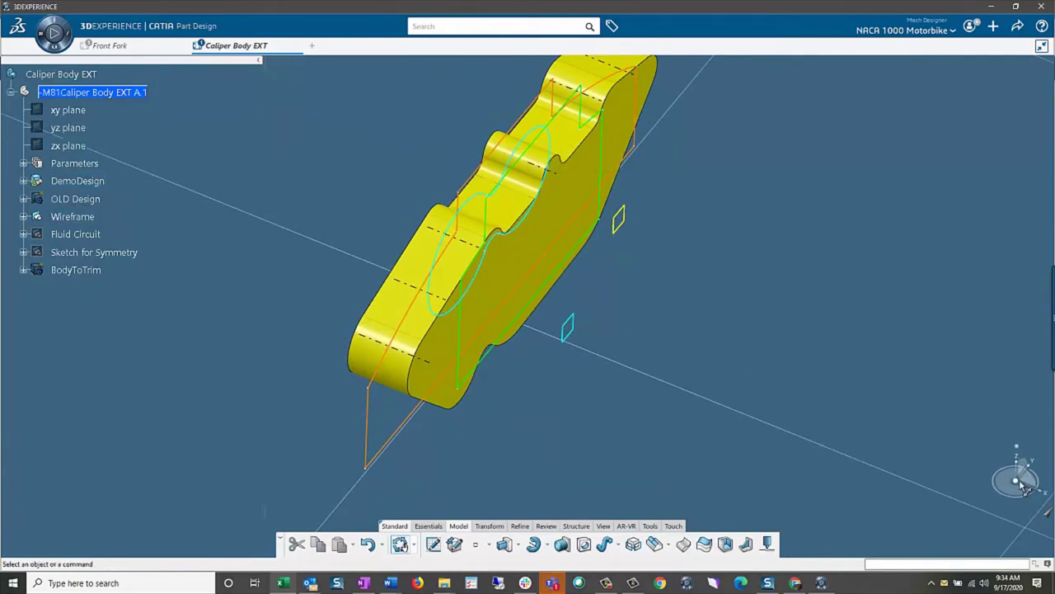
{"action": "left_click", "coordinate": [465, 204]}
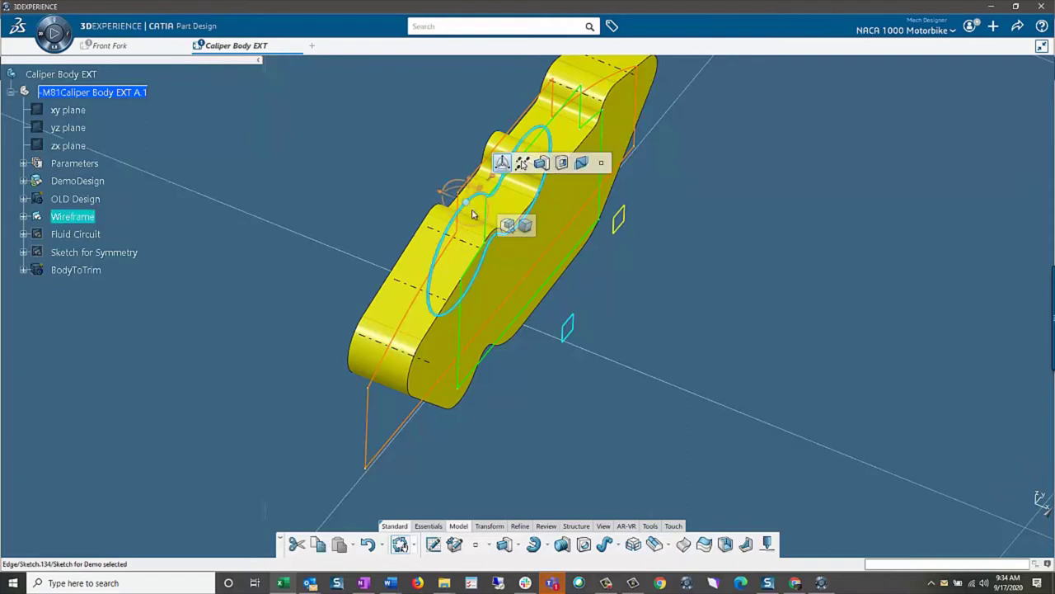
{"action": "left_click", "coordinate": [503, 163]}
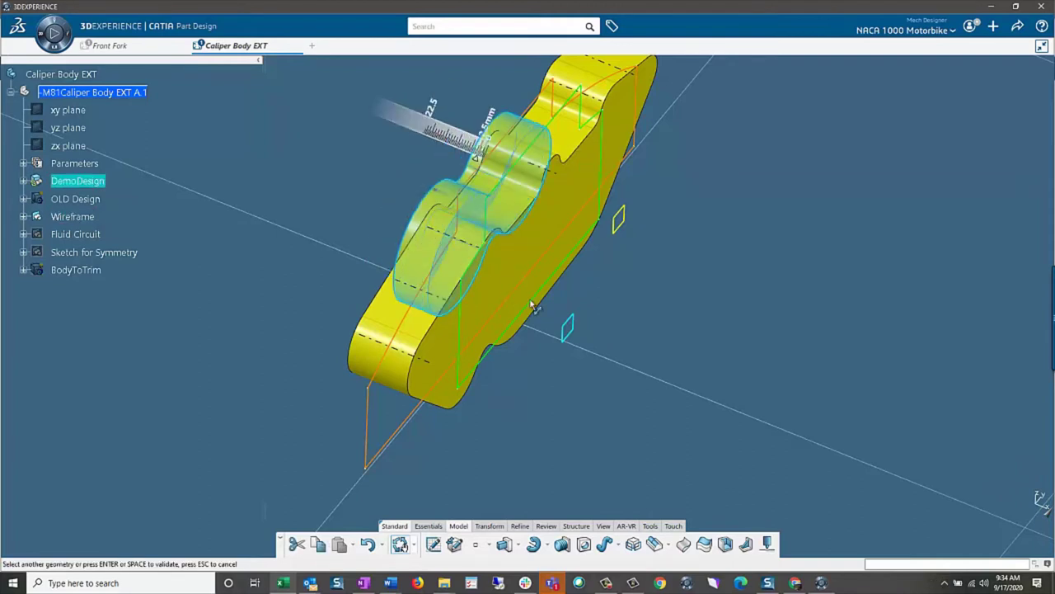
{"action": "left_click", "coordinate": [545, 279]}
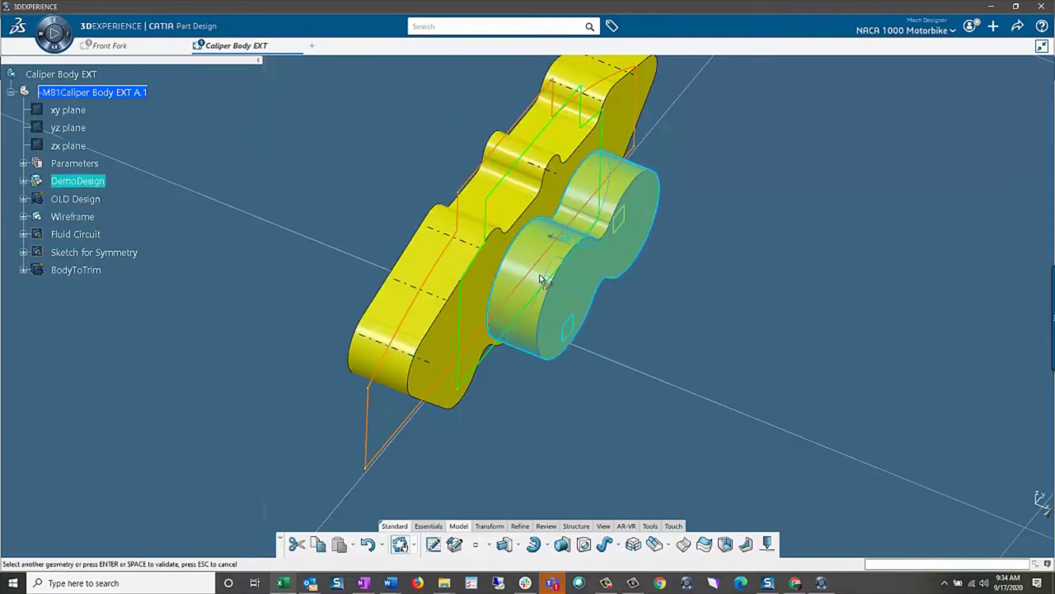
{"action": "key", "text": "Return"}
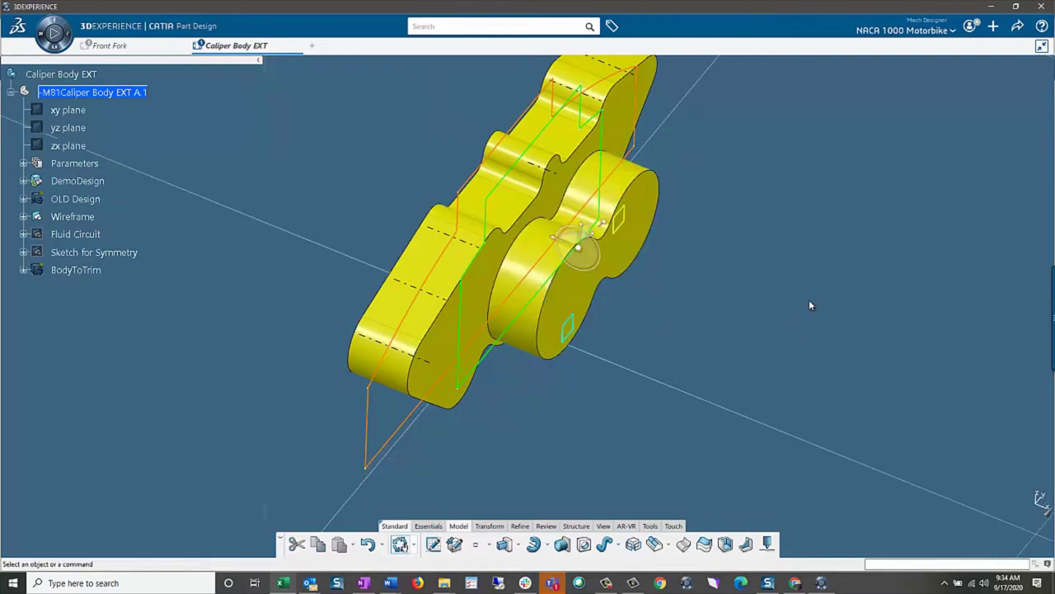
{"action": "middle_click_drag", "start_coordinate": [810, 305], "coordinate": [740, 346]}
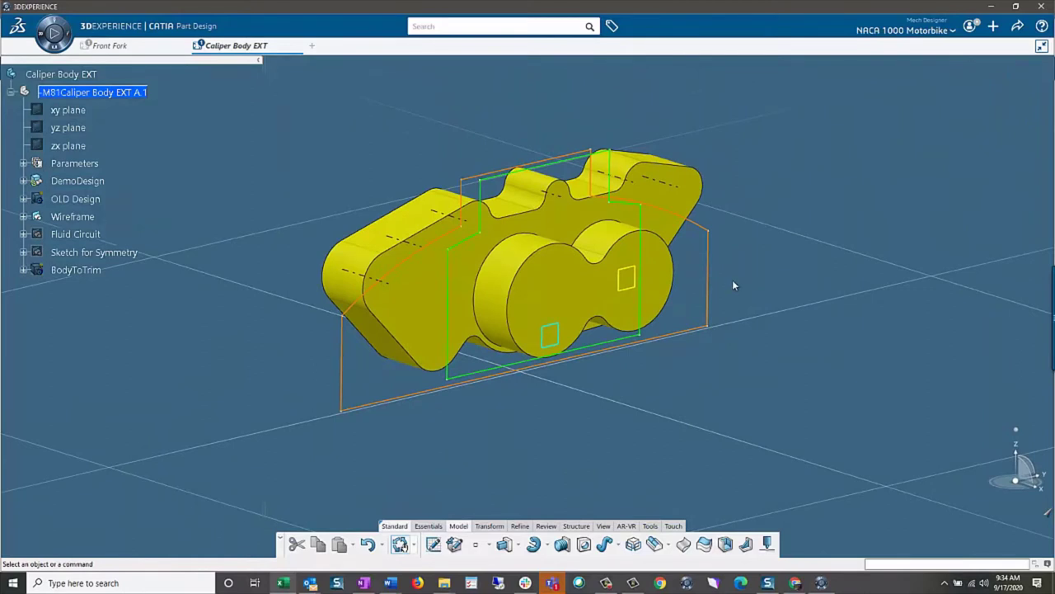
Apply Structure > Trim to BodyToTrim with both fin faces set as faces to remove
{"action": "left_click", "coordinate": [76, 270]}
{"action": "left_click", "coordinate": [123, 231]}
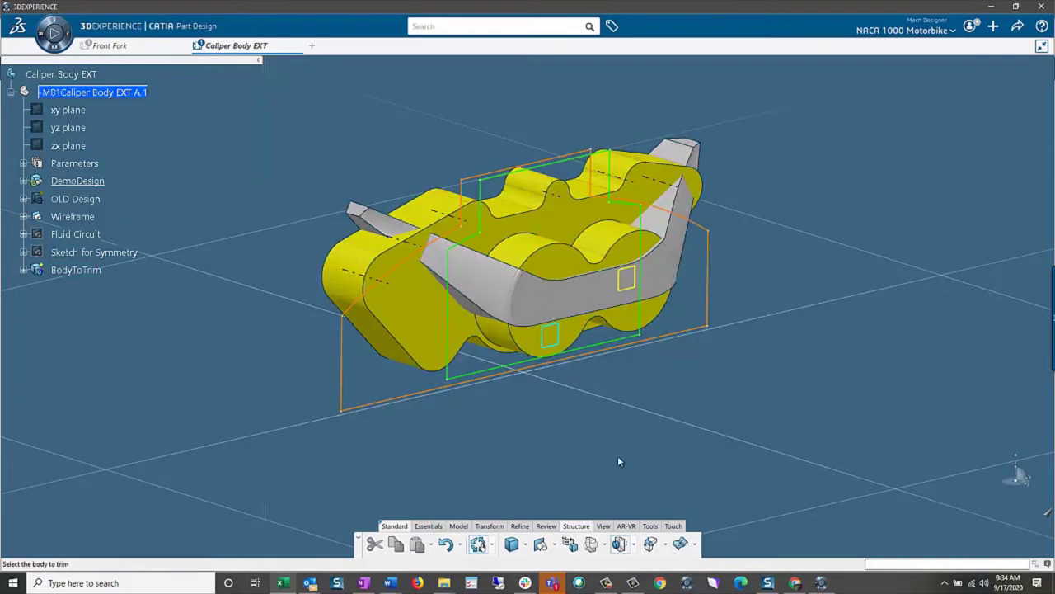
{"action": "left_click", "coordinate": [479, 261]}
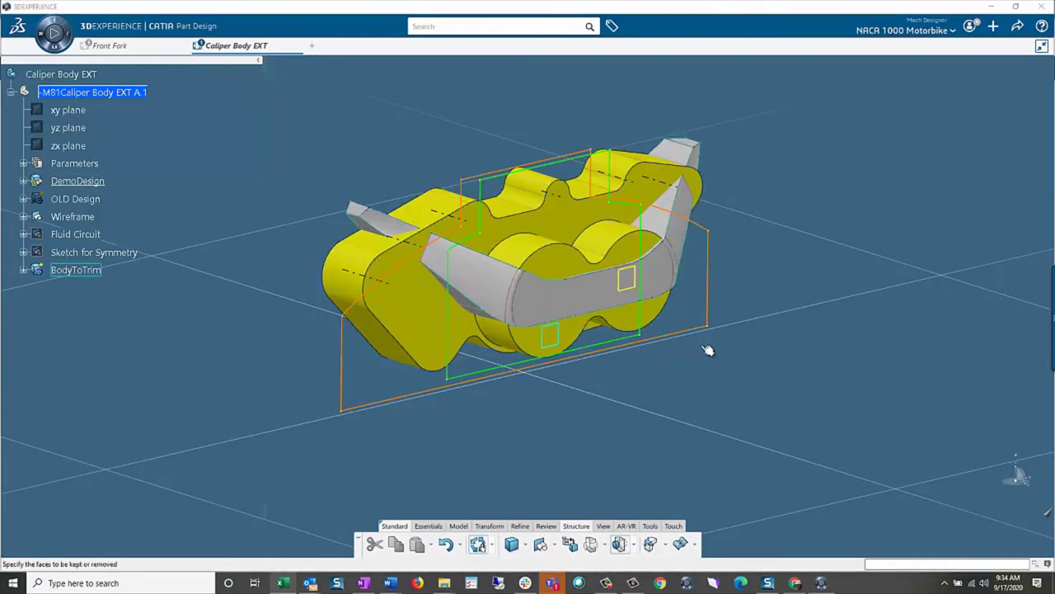
{"action": "left_click", "coordinate": [779, 218]}
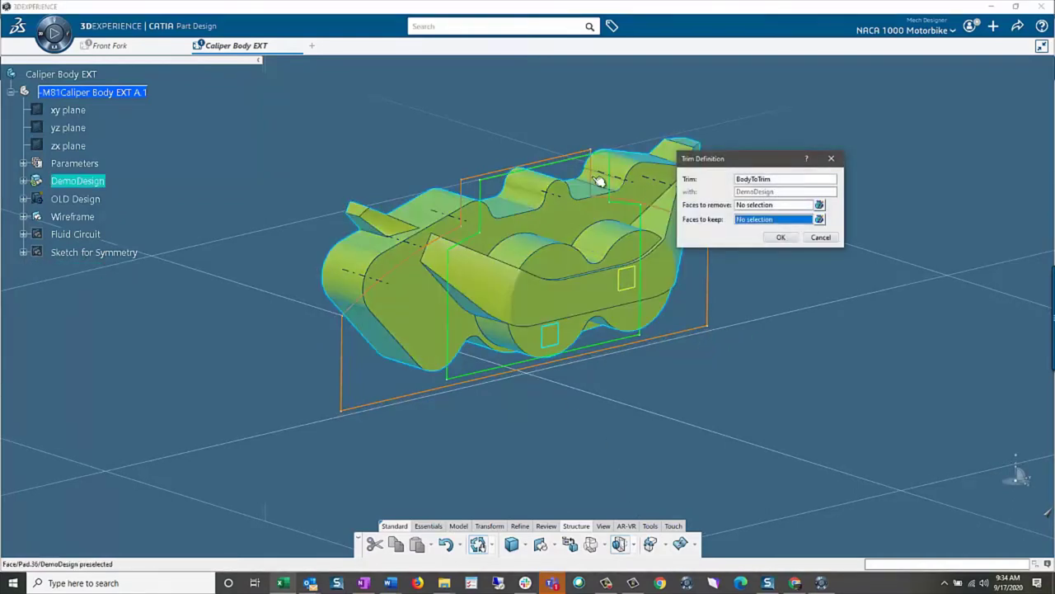
{"action": "left_click", "coordinate": [771, 206]}
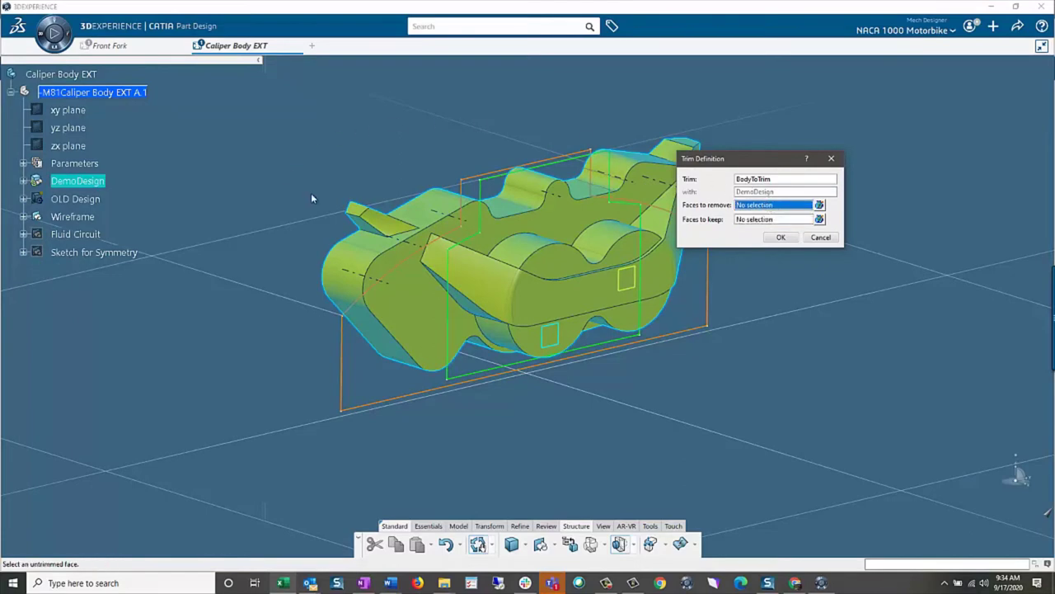
{"action": "left_click", "coordinate": [347, 211]}
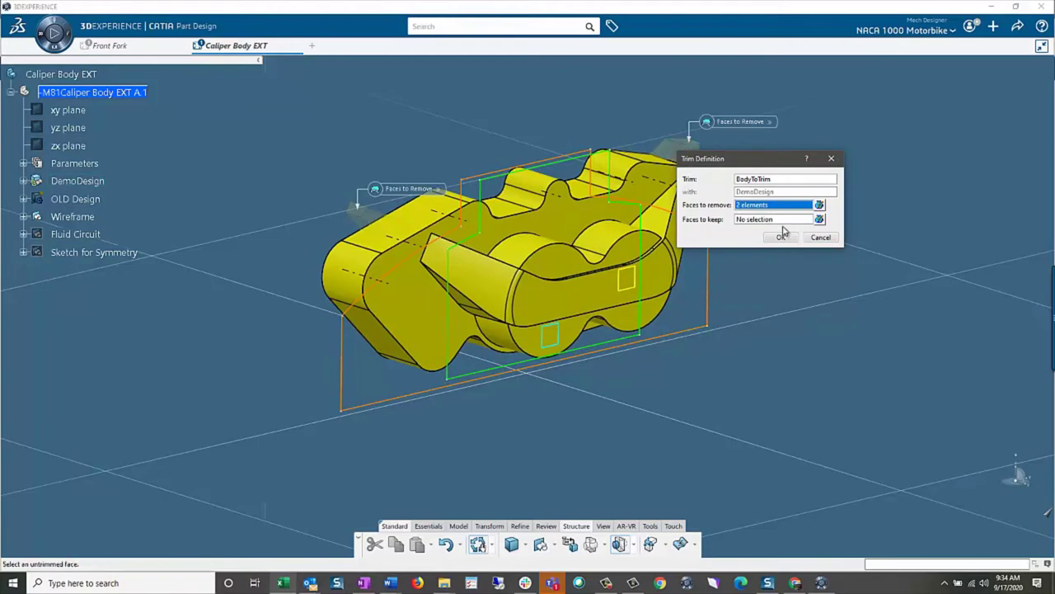
{"action": "left_click", "coordinate": [782, 238]}
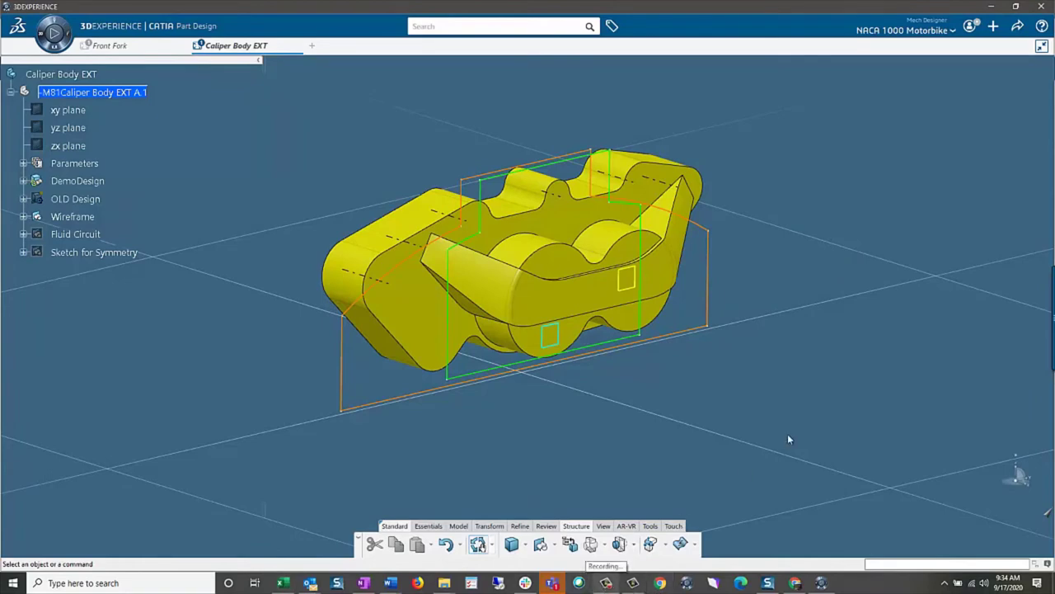
Add a 3 mm edge fillet to the curved bore edge at the base of the piston lobes
{"action": "middle_click_drag", "start_coordinate": [651, 288], "coordinate": [763, 358]}
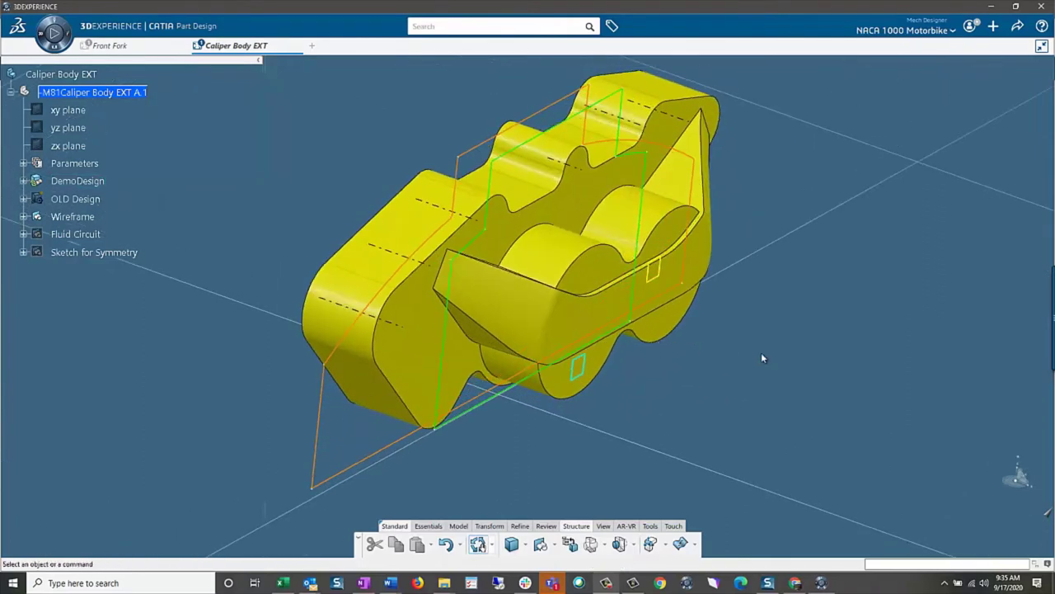
{"action": "middle_click", "coordinate": [528, 238]}
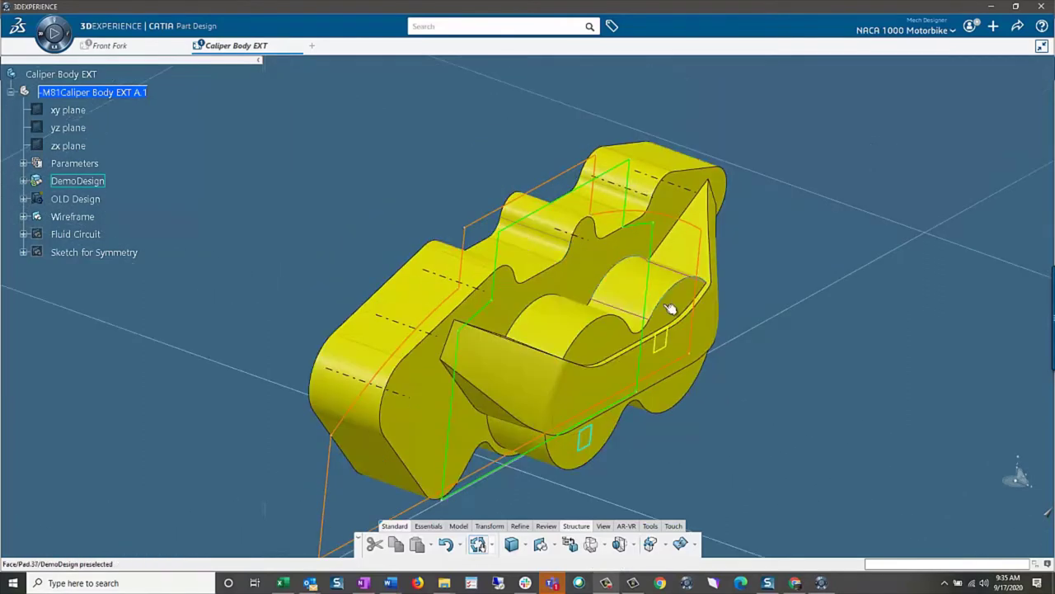
{"action": "left_click", "coordinate": [541, 308]}
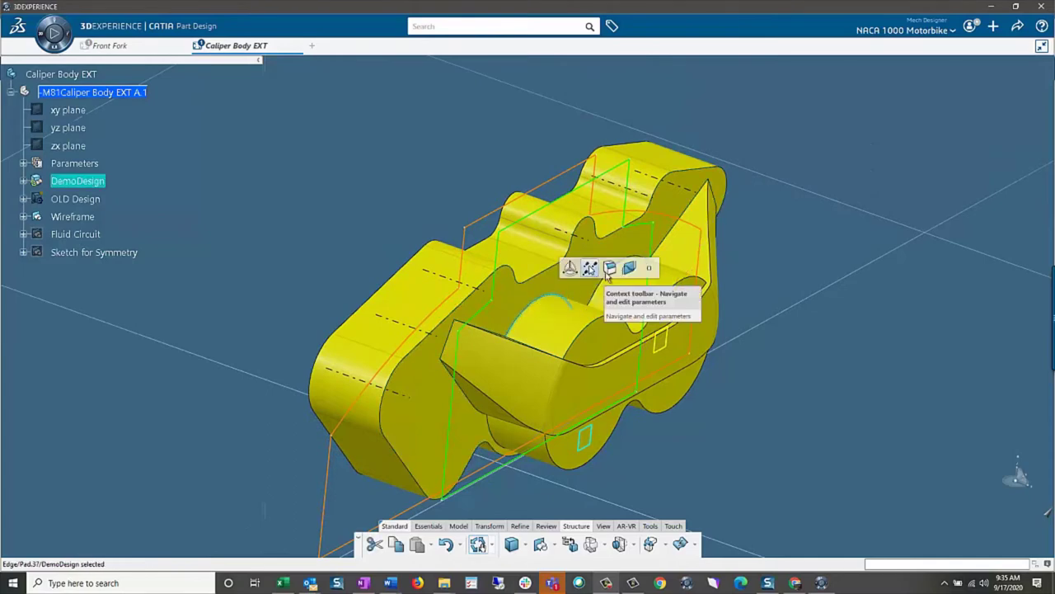
{"action": "left_click", "coordinate": [725, 336]}
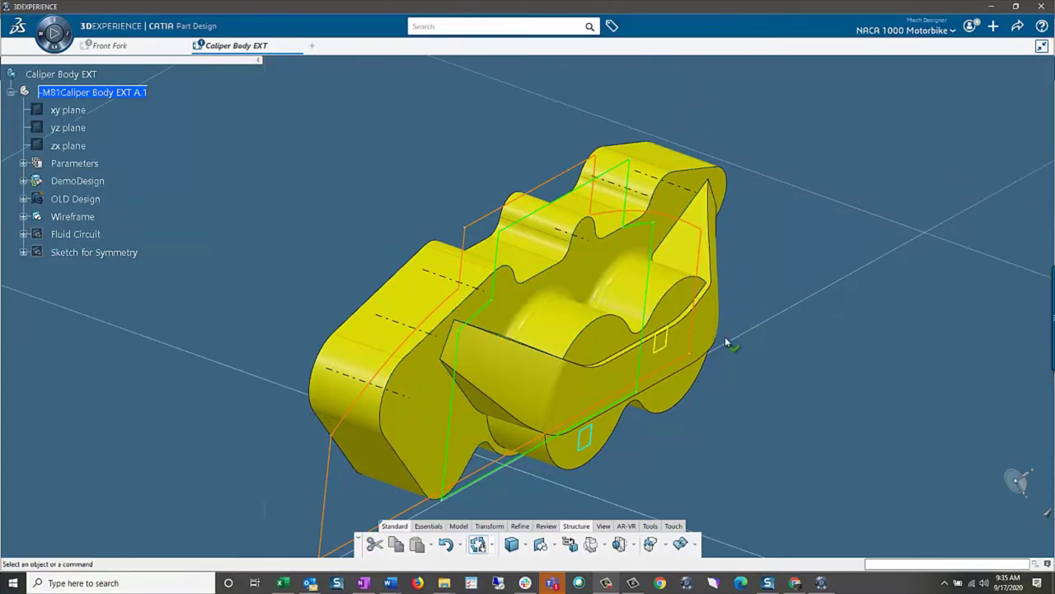
{"action": "middle_click_drag", "start_coordinate": [724, 336], "coordinate": [607, 312]}
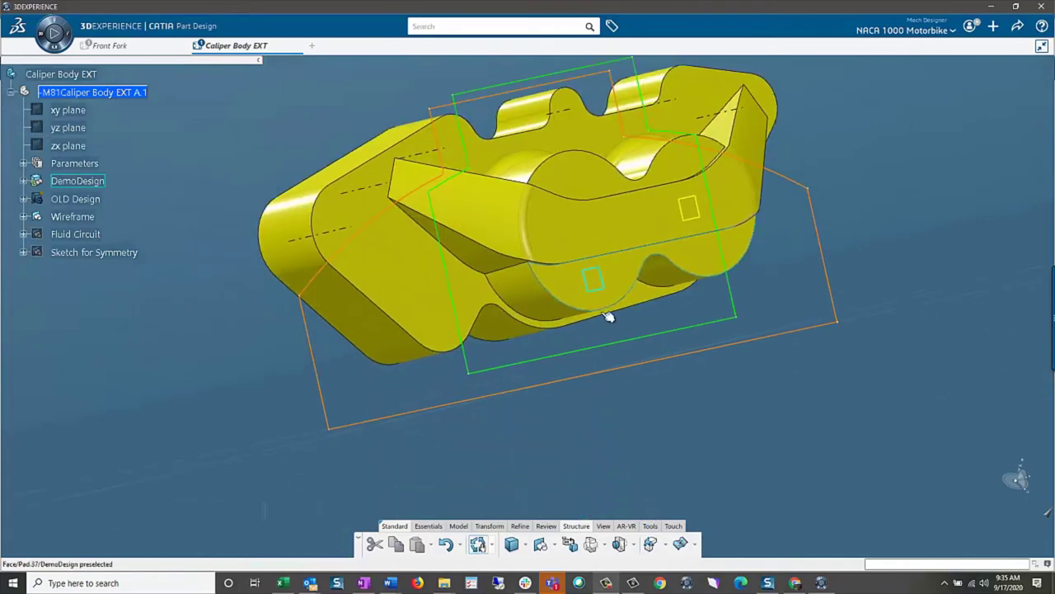
{"action": "left_click", "coordinate": [519, 525]}
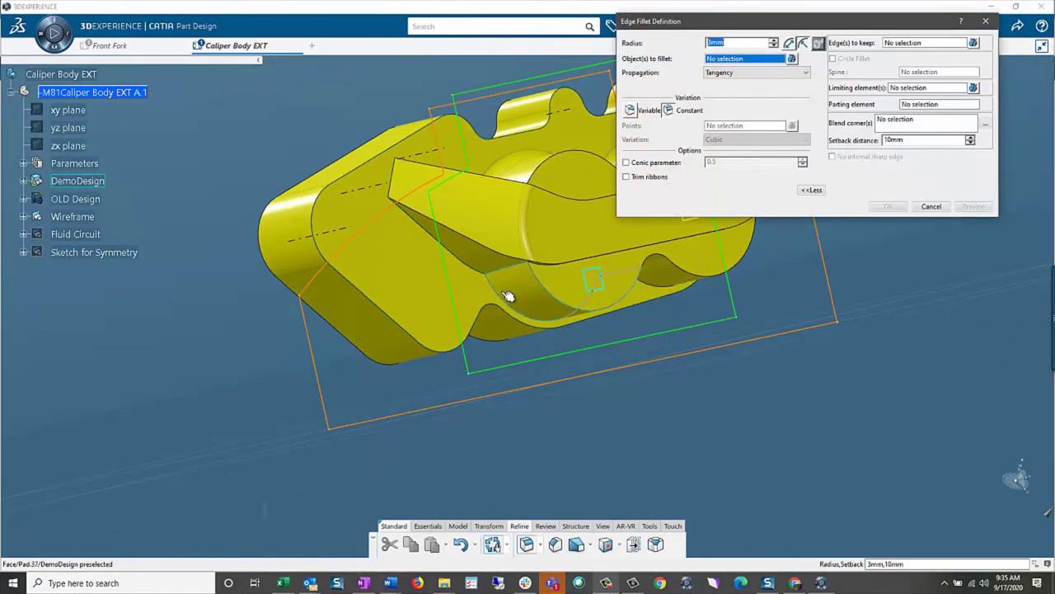
{"action": "left_click", "coordinate": [515, 307]}
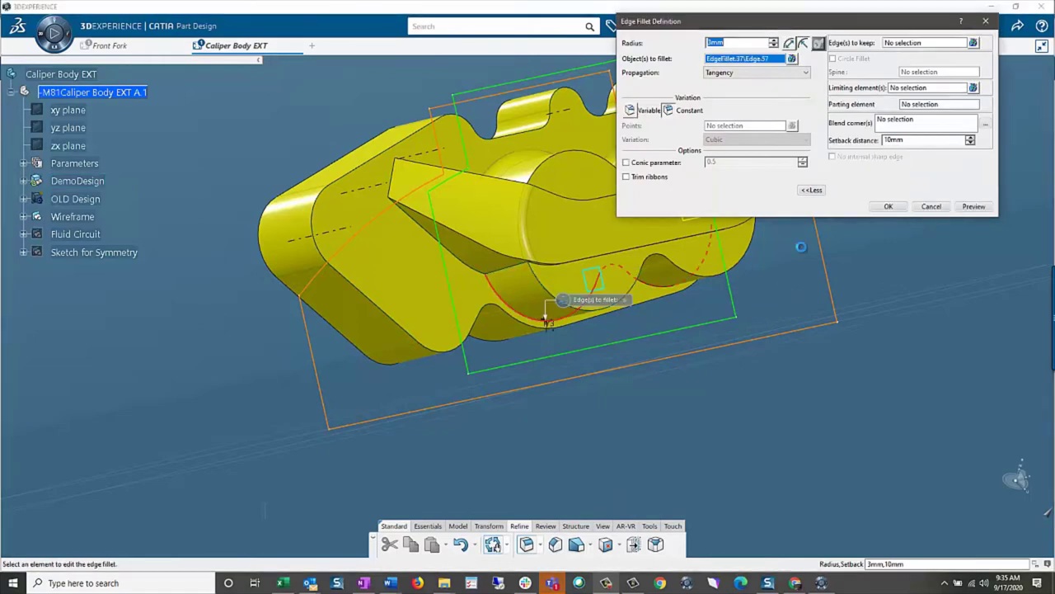
{"action": "left_click", "coordinate": [882, 206]}
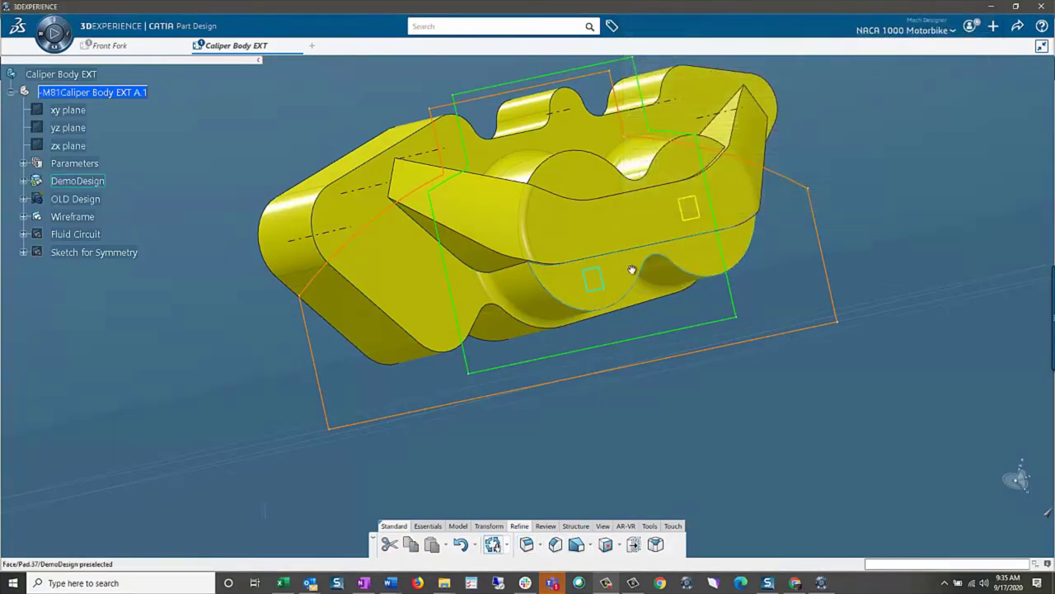
{"action": "middle_click_drag", "start_coordinate": [631, 267], "coordinate": [548, 433]}
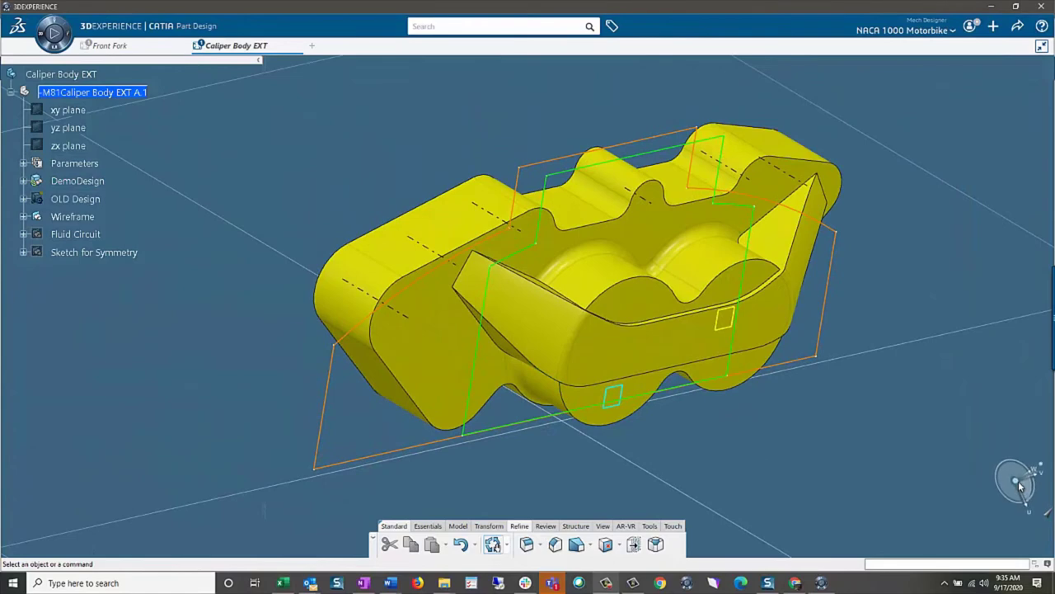
Pad the caliper body's sketch profile into a solid and orbit to inspect it
{"action": "left_click", "coordinate": [556, 161]}
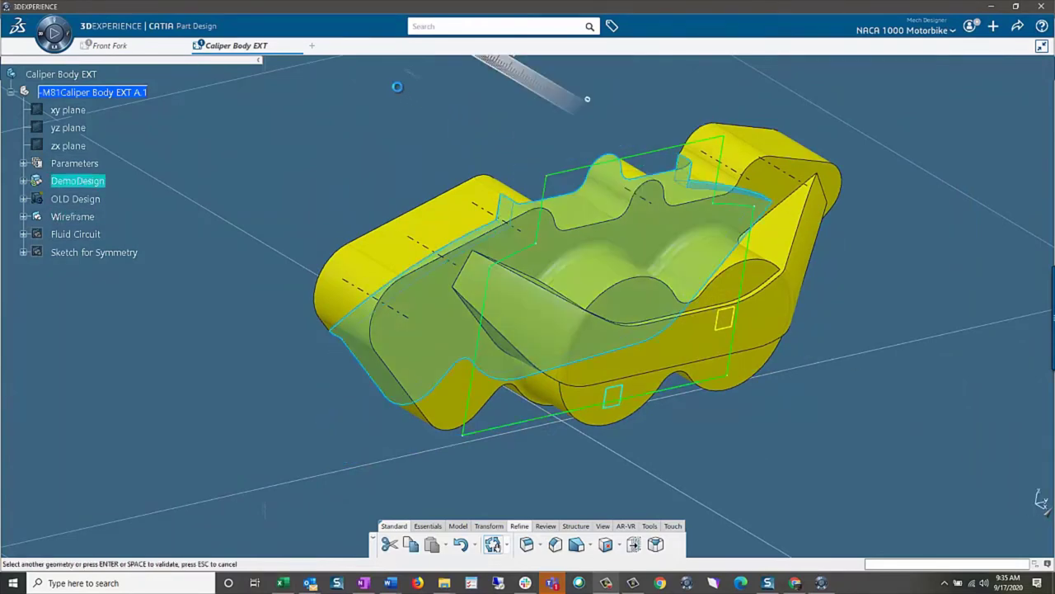
{"action": "mouse_move", "coordinate": [396, 88]}
{"action": "middle_mouse_down"}
{"action": "mouse_move", "coordinate": [415, 412]}
{"action": "mouse_move", "coordinate": [595, 504]}
{"action": "mouse_move", "coordinate": [486, 262]}
{"action": "mouse_move", "coordinate": [532, 176]}
{"action": "mouse_move", "coordinate": [534, 251]}
{"action": "mouse_move", "coordinate": [676, 304]}
{"action": "middle_mouse_up"}
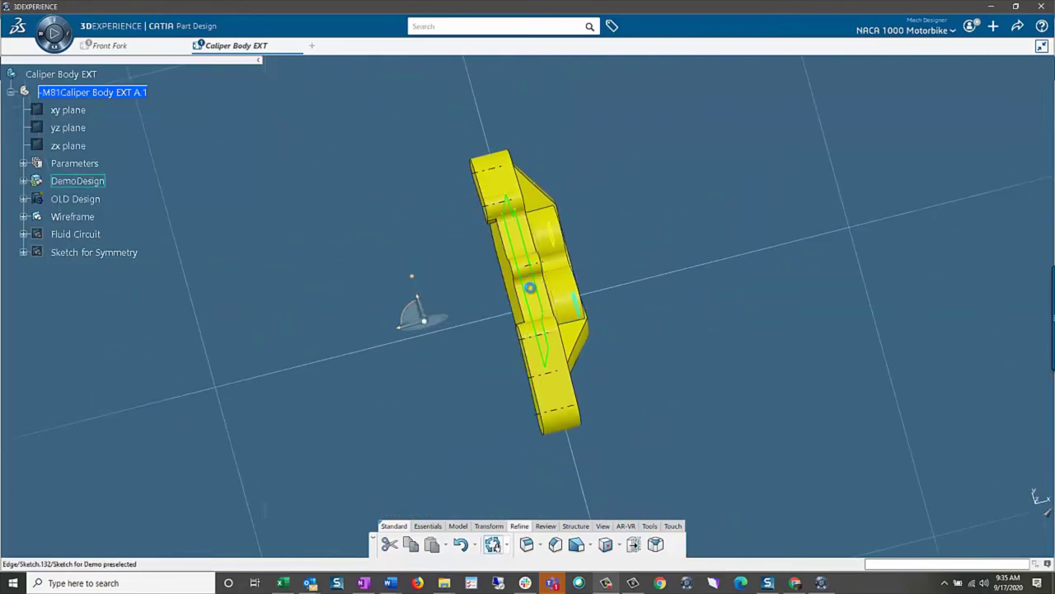
{"action": "left_click", "coordinate": [547, 287]}
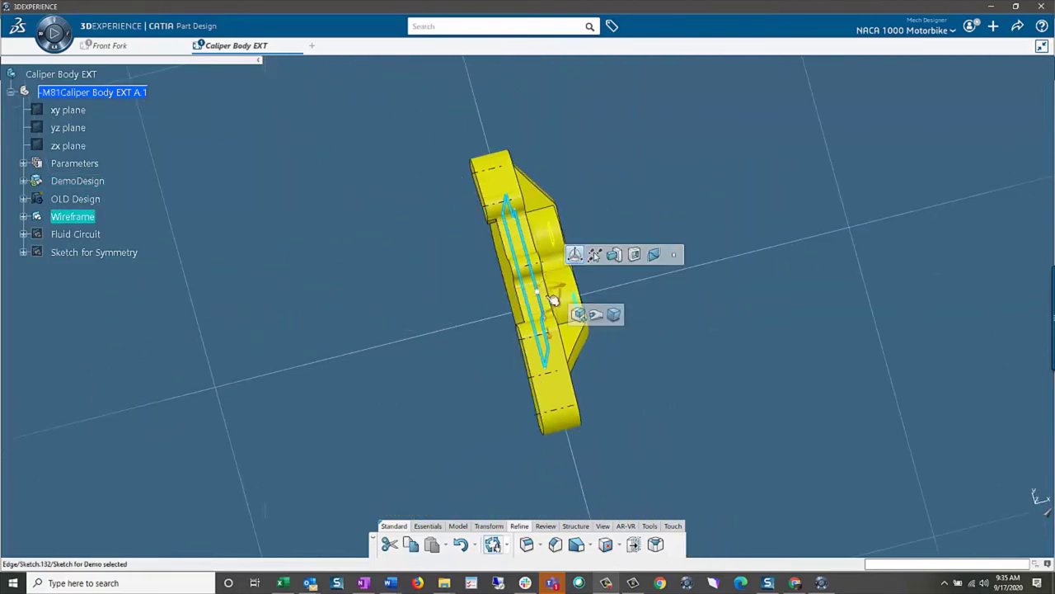
{"action": "left_click", "coordinate": [556, 297]}
{"action": "left_click", "coordinate": [577, 314]}
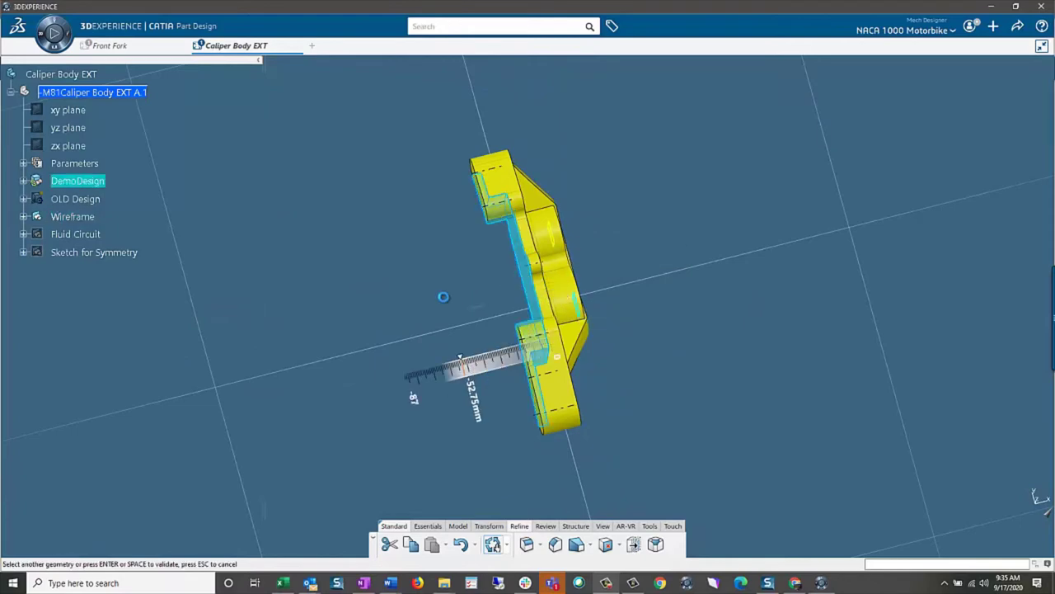
{"action": "left_click", "coordinate": [629, 304]}
{"action": "middle_click_drag", "start_coordinate": [589, 339], "coordinate": [627, 373]}
{"action": "middle_click_drag", "start_coordinate": [610, 297], "coordinate": [664, 365]}
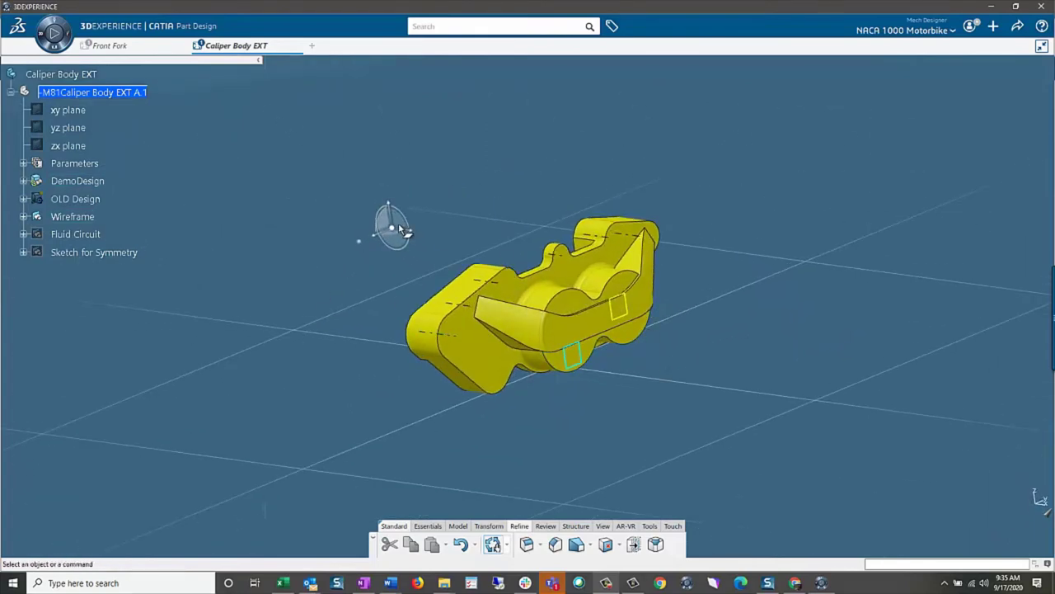
Draw two circles in the sketch, one over each piston bore
{"action": "left_click", "coordinate": [628, 305]}
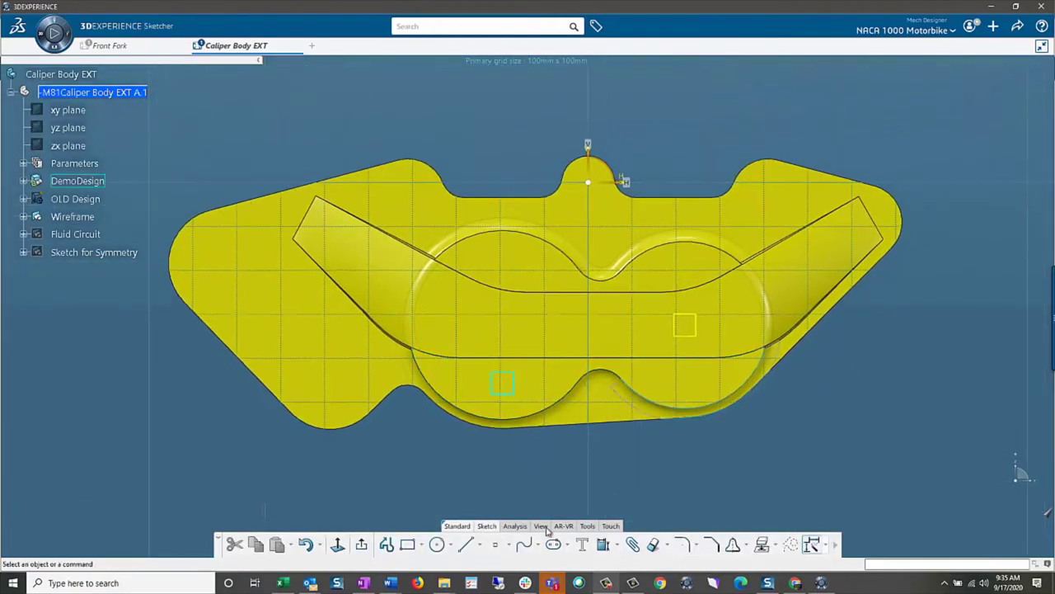
{"action": "left_click", "coordinate": [436, 544]}
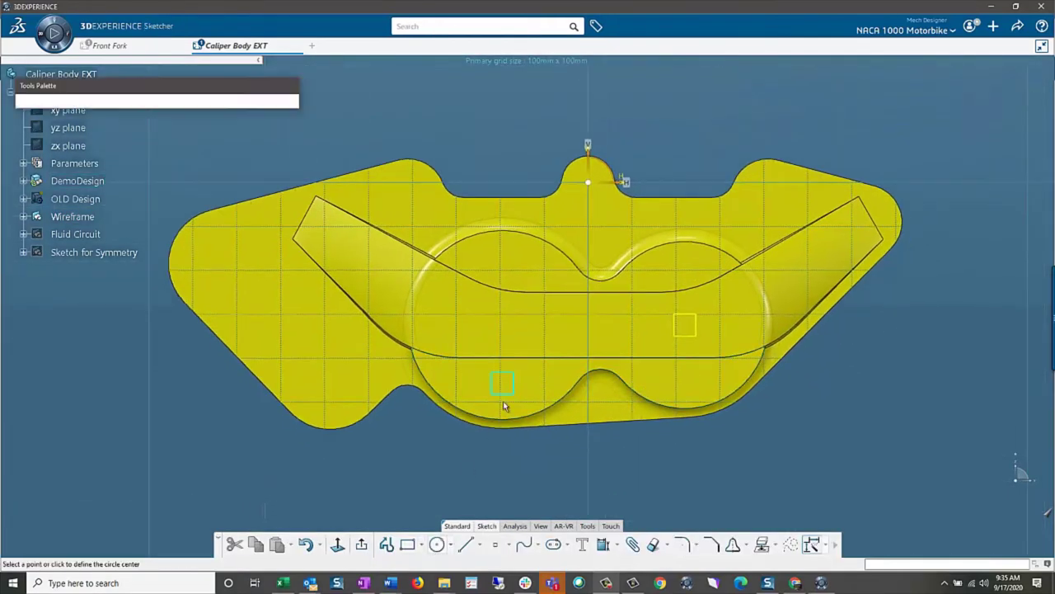
{"action": "left_click", "coordinate": [501, 314]}
{"action": "left_click", "coordinate": [563, 287]}
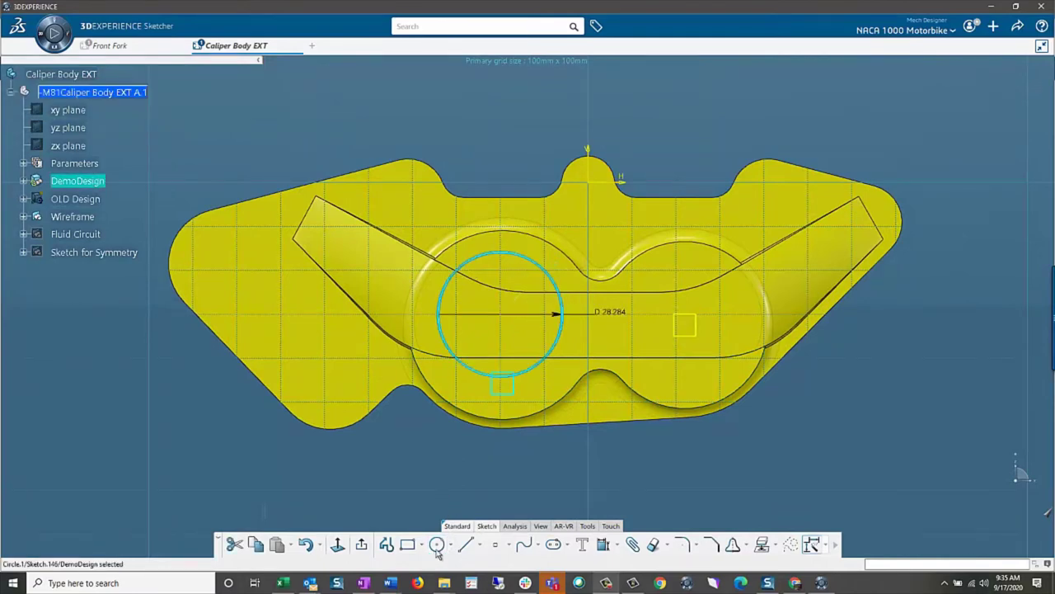
{"action": "left_click", "coordinate": [437, 546]}
{"action": "left_click", "coordinate": [674, 331]}
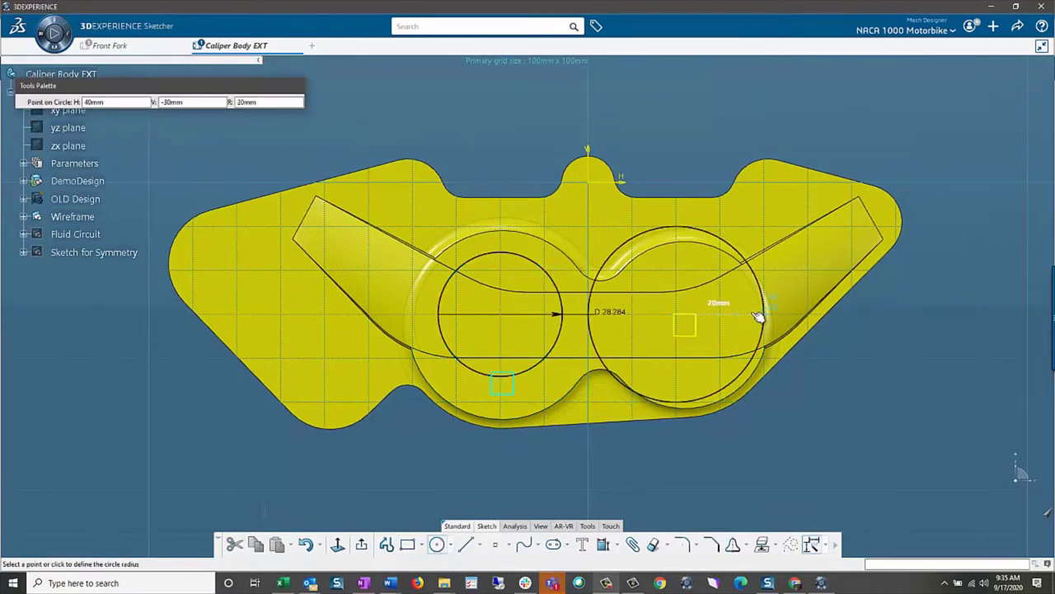
{"action": "left_click", "coordinate": [759, 318]}
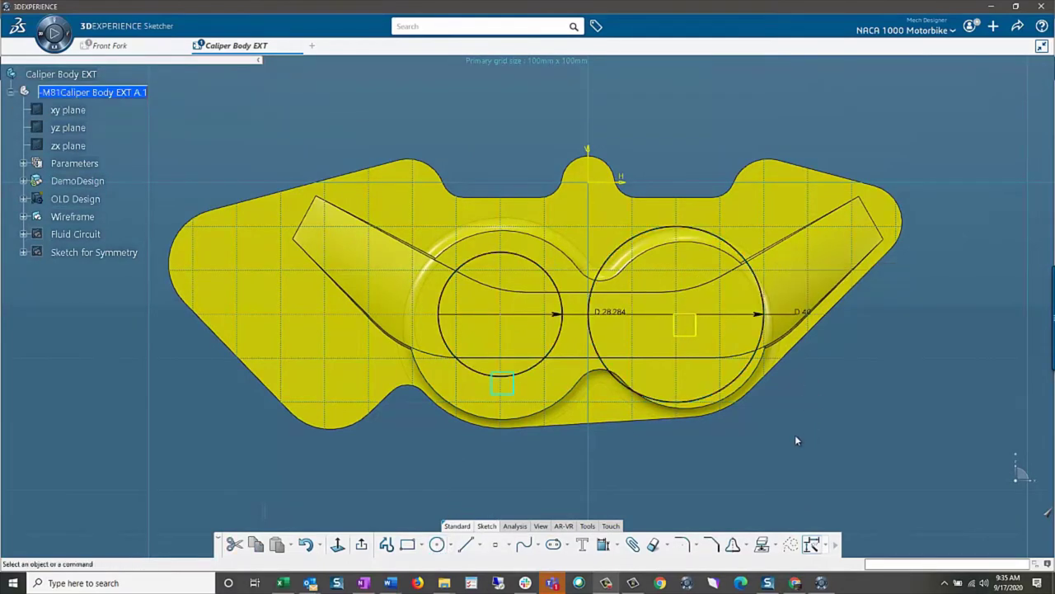
Make the right circle concentric with its bore and set its diameter to 30 mm
{"action": "left_click", "coordinate": [736, 389]}
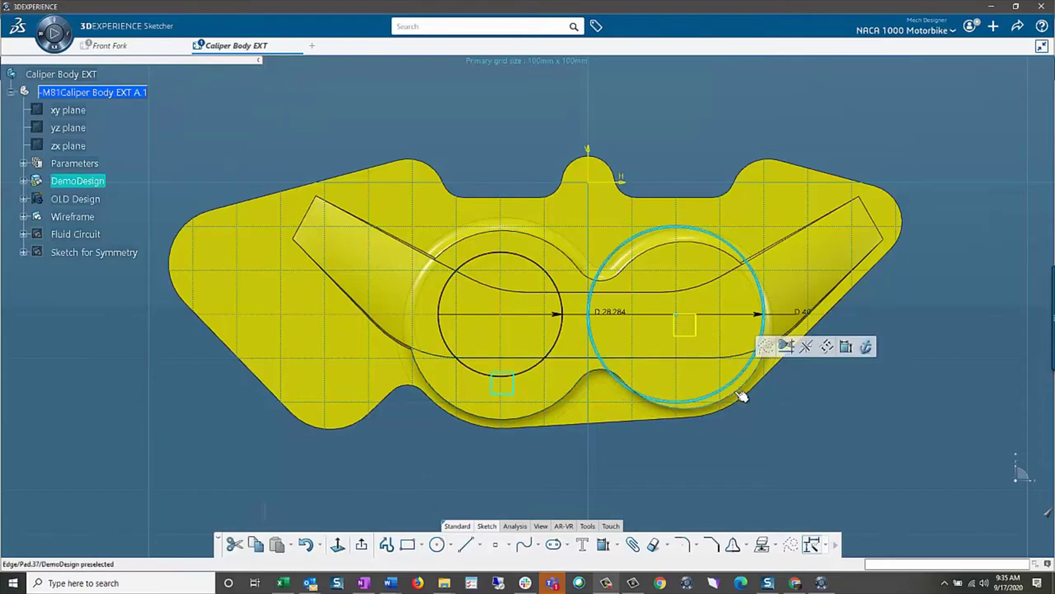
{"action": "left_click", "coordinate": [846, 346]}
{"action": "right_click", "coordinate": [854, 393]}
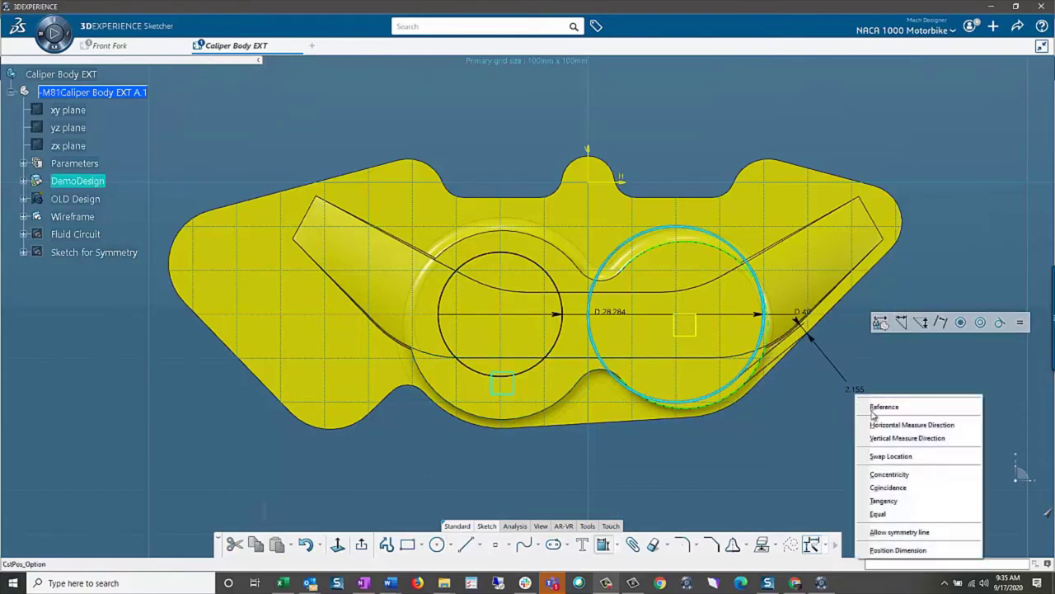
{"action": "left_click", "coordinate": [890, 474]}
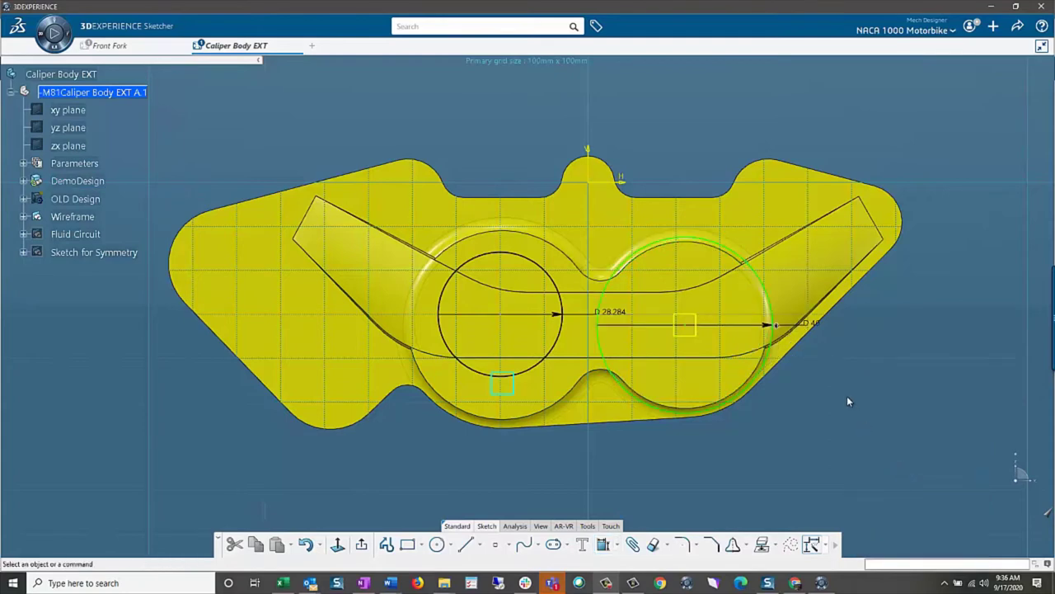
{"action": "double_click", "coordinate": [820, 323]}
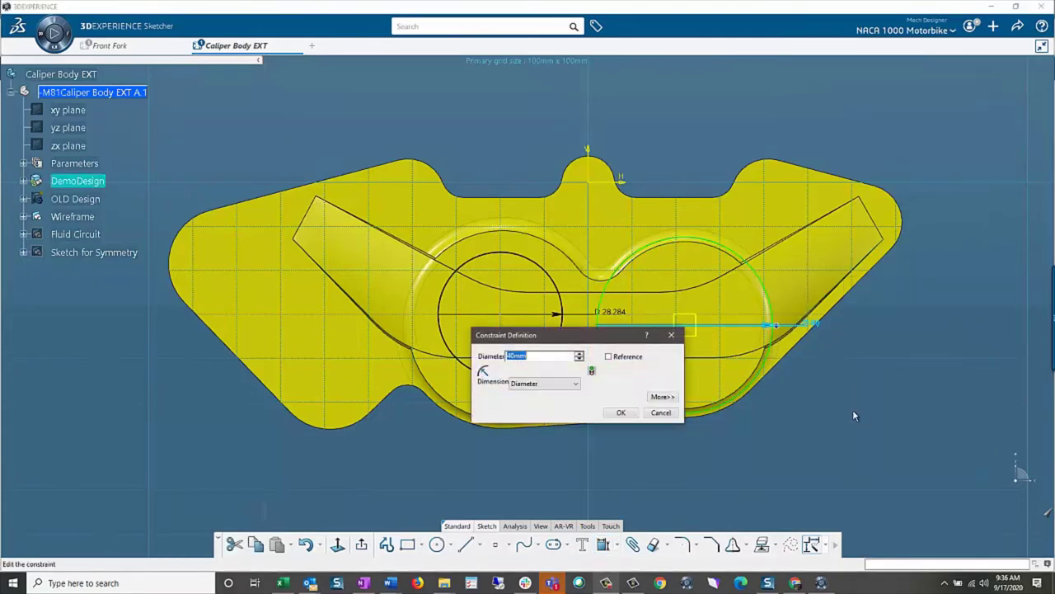
{"action": "type", "text": "30"}
{"action": "key", "text": "Return"}
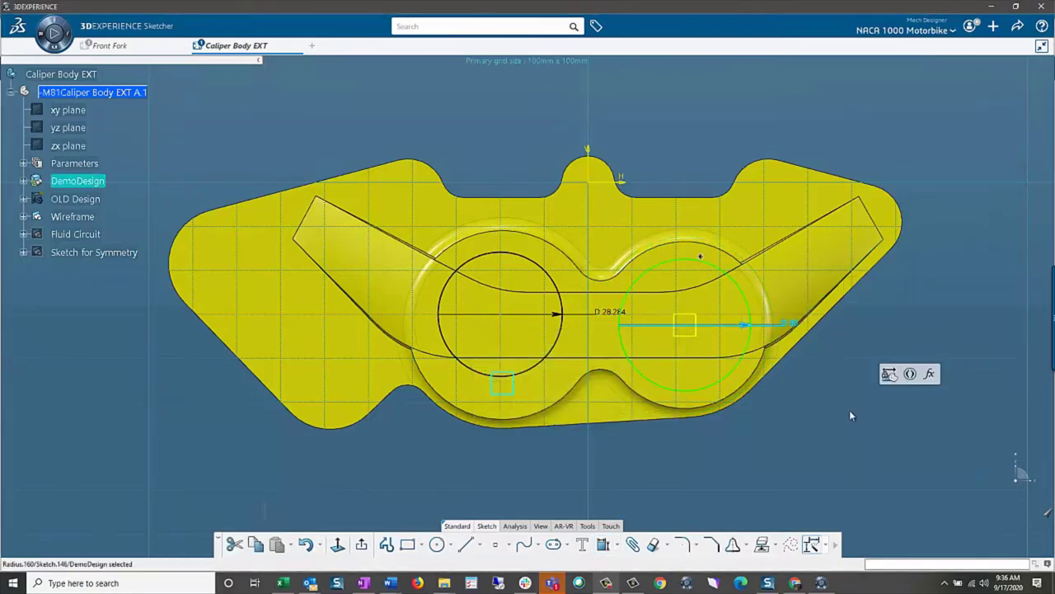
Set the left circle to 32 mm, make it concentric with its bore, and exit the sketch
{"action": "left_click", "coordinate": [556, 347]}
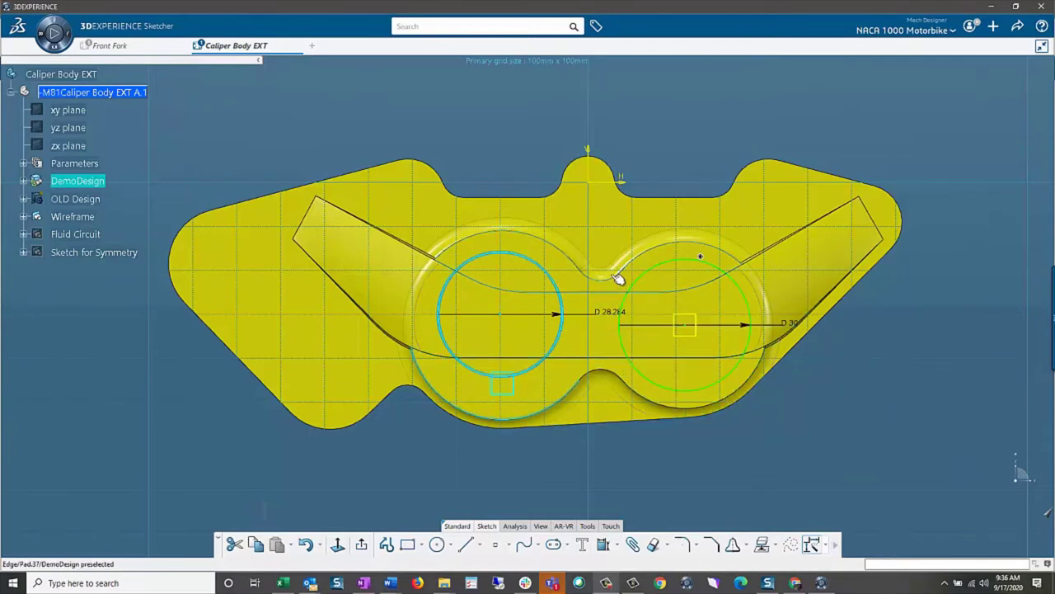
{"action": "double_click", "coordinate": [609, 318]}
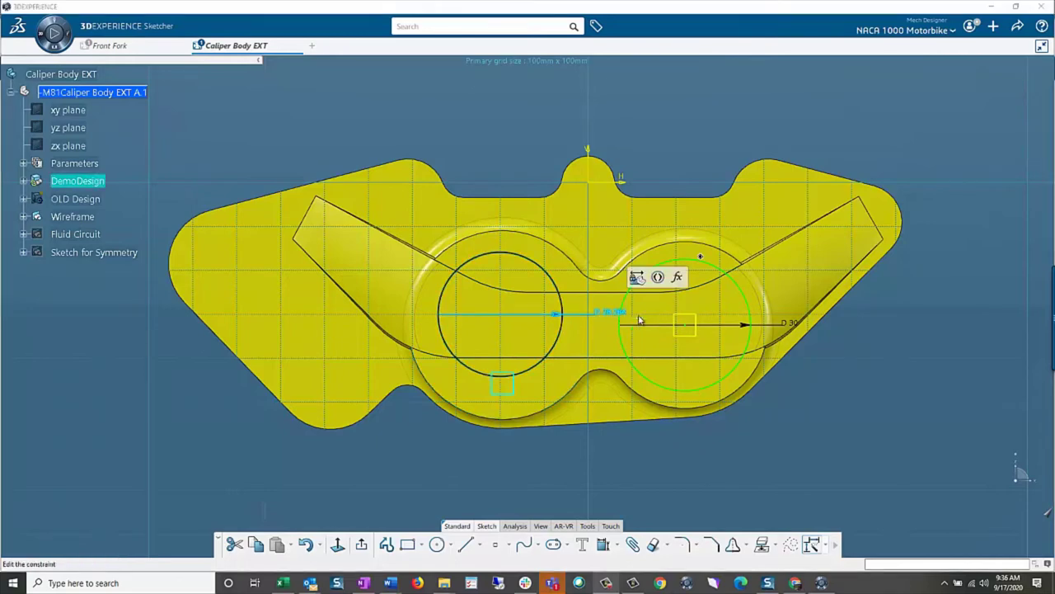
{"action": "type", "text": "32"}
{"action": "key", "text": "Return"}
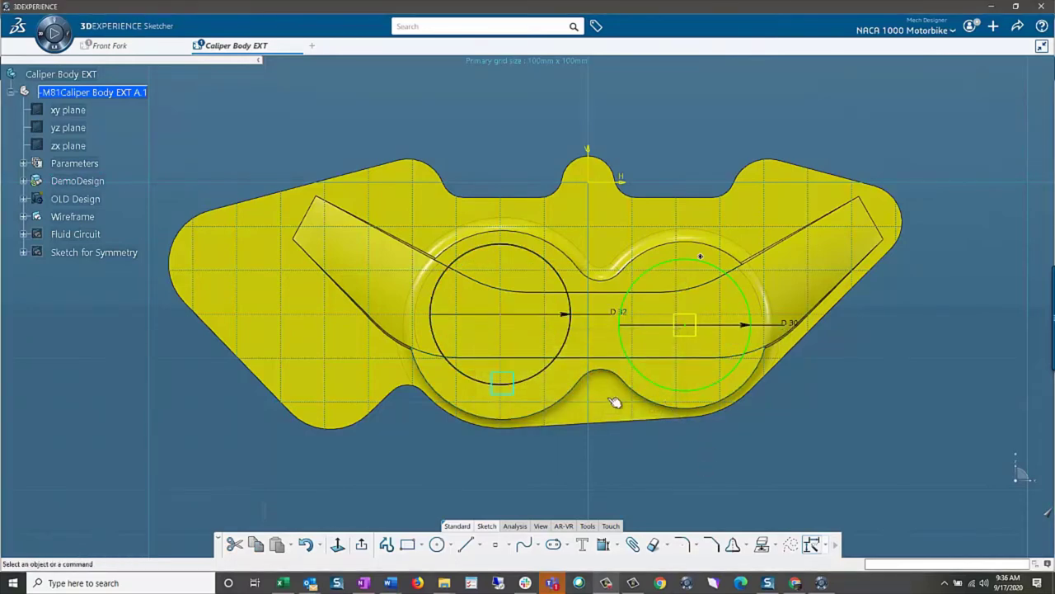
{"action": "left_click", "coordinate": [540, 378]}
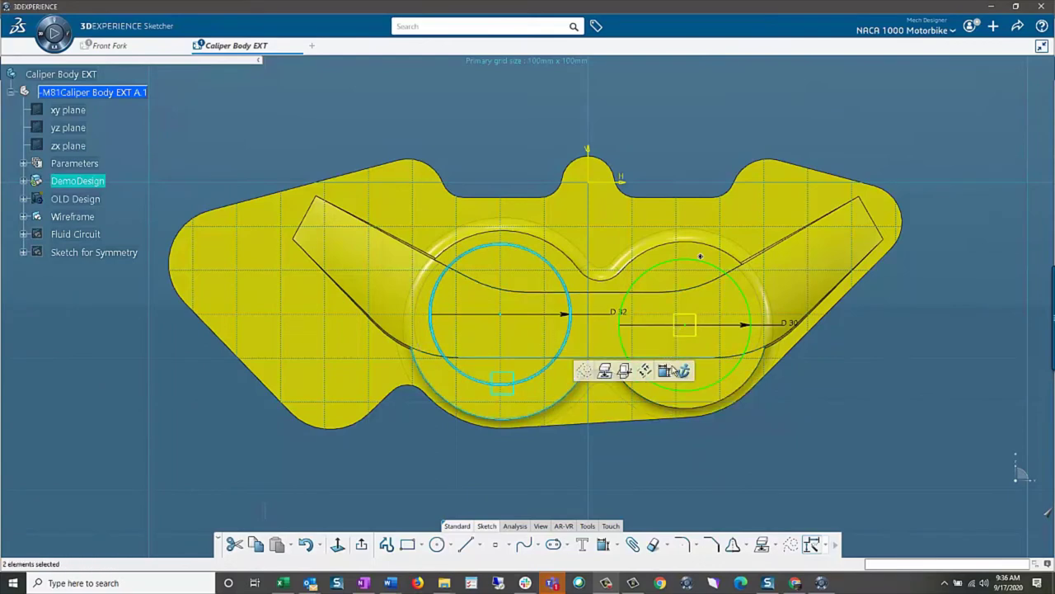
{"action": "left_click", "coordinate": [663, 370]}
{"action": "right_click", "coordinate": [776, 479]}
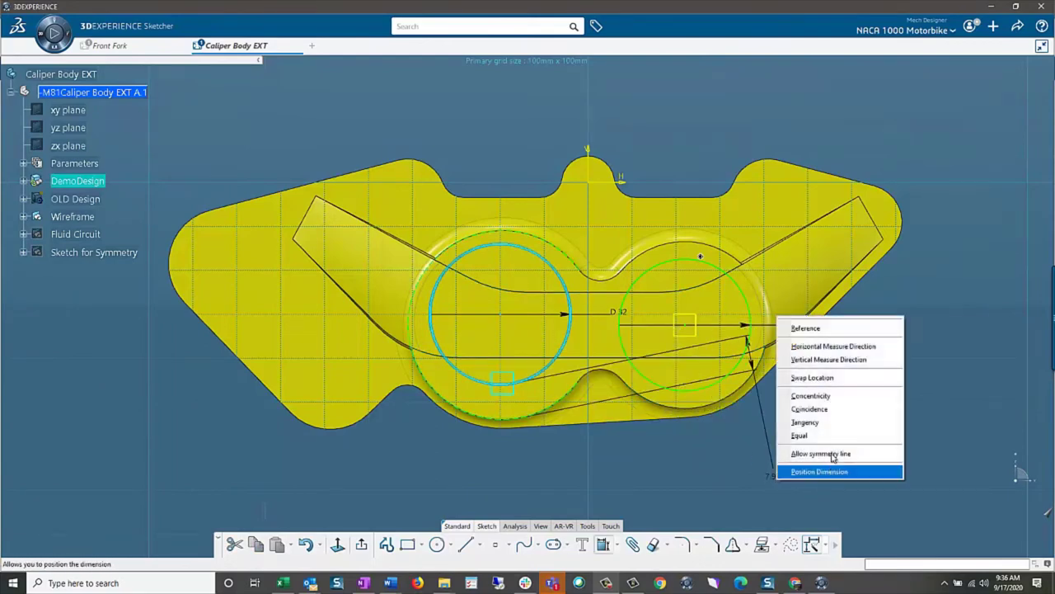
{"action": "left_click", "coordinate": [811, 396]}
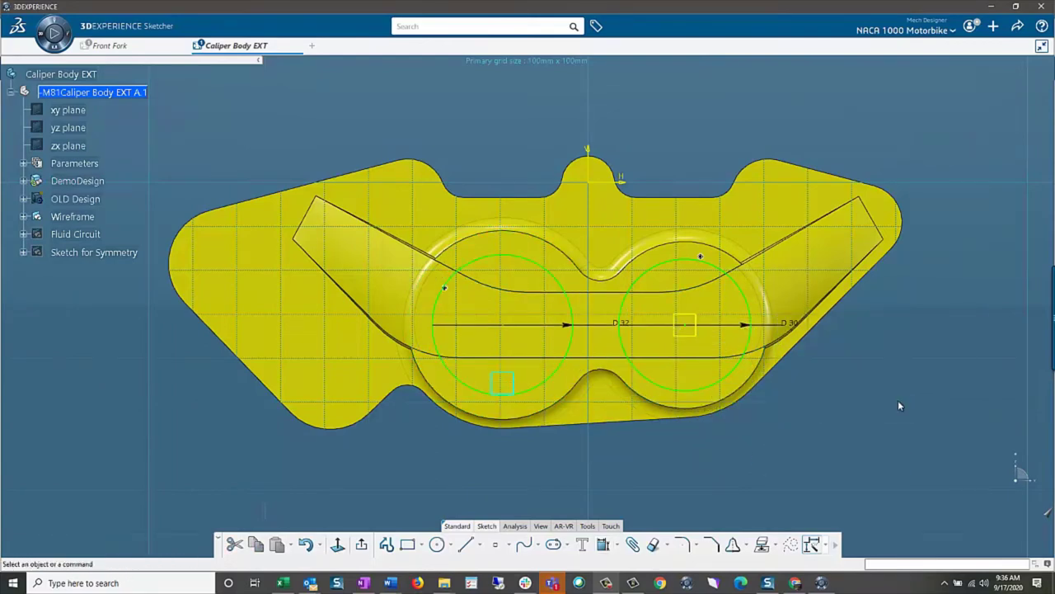
{"action": "left_click", "coordinate": [361, 544]}
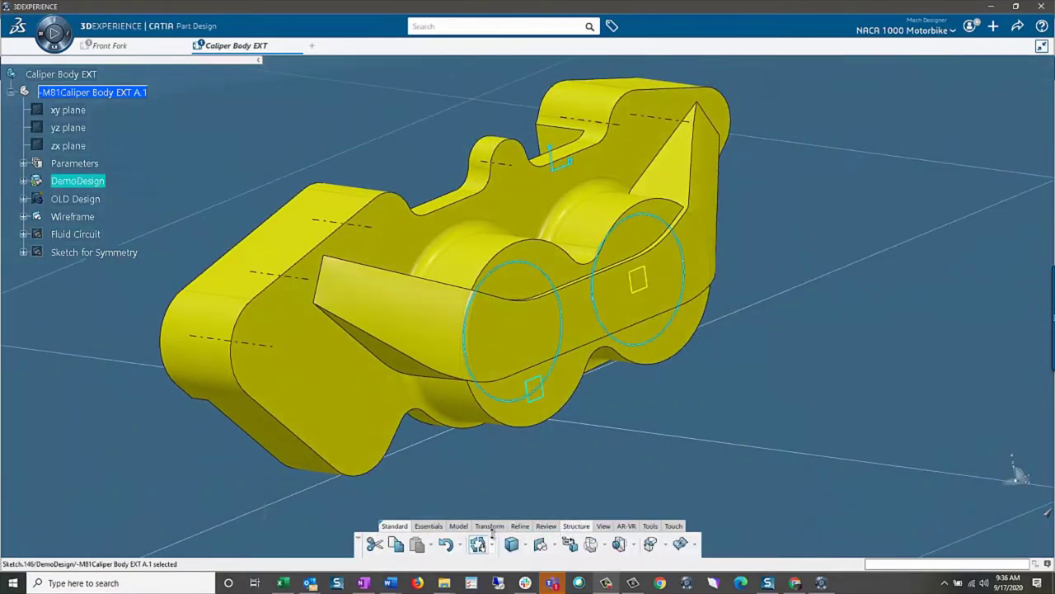
Pocket Sketch.146 with Up to last, reversing direction, to cut two through bores
{"action": "left_click", "coordinate": [459, 527]}
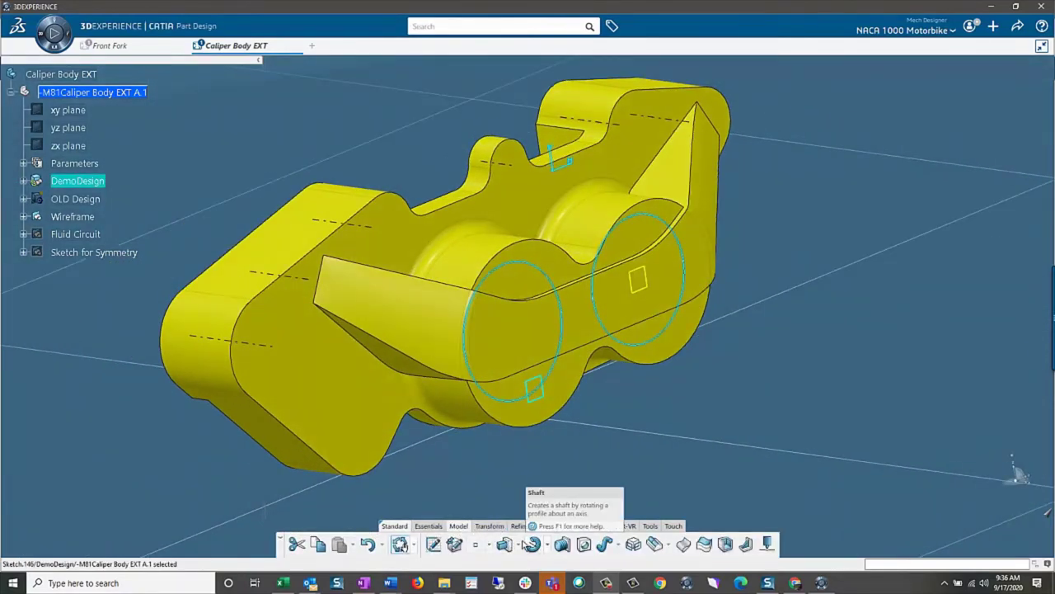
{"action": "left_click", "coordinate": [519, 548]}
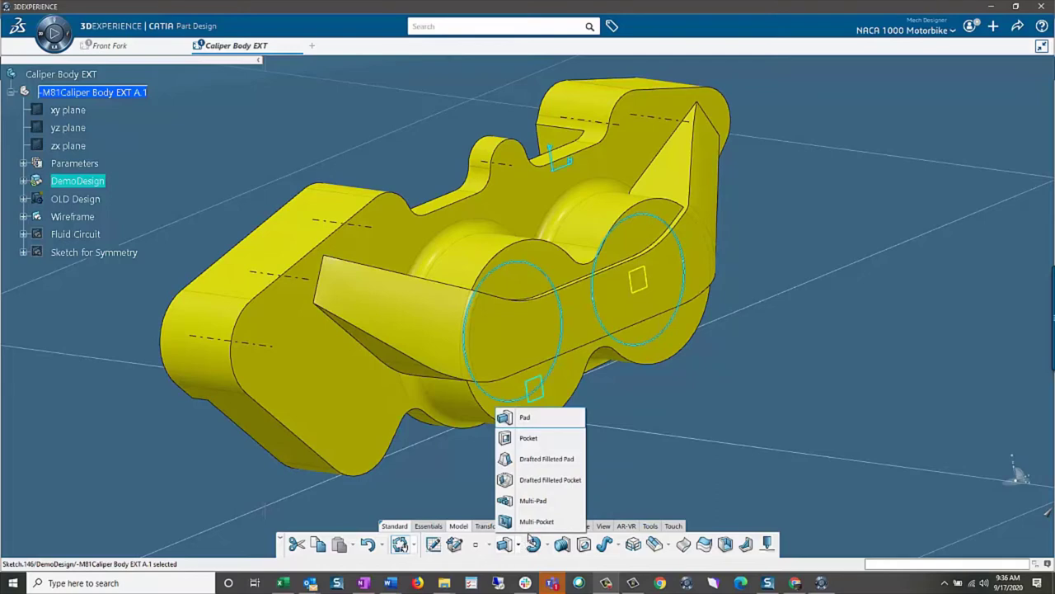
{"action": "left_click", "coordinate": [527, 438]}
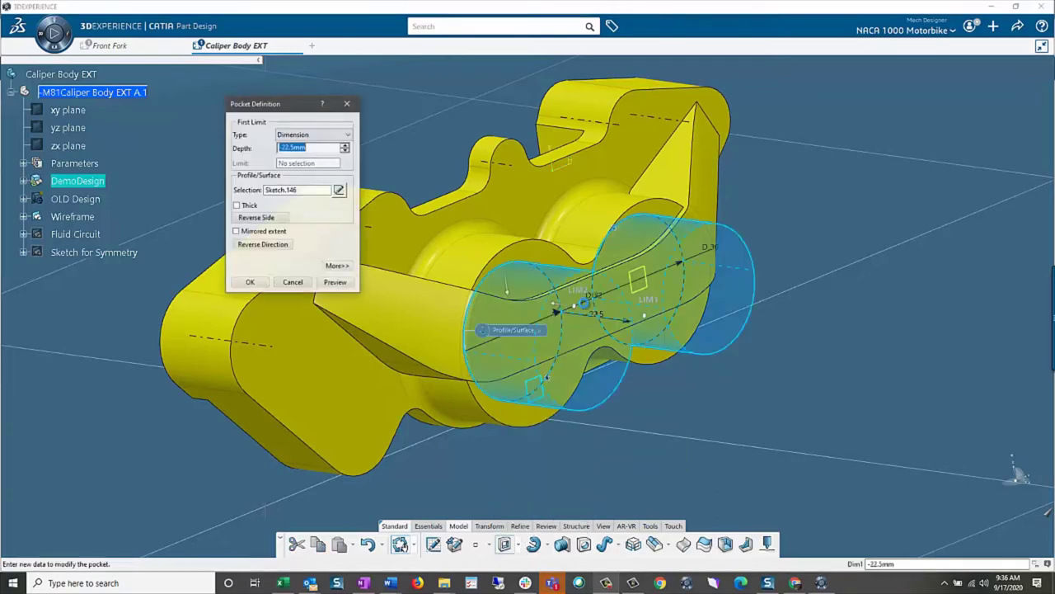
{"action": "middle_click_drag", "start_coordinate": [462, 272], "coordinate": [488, 285]}
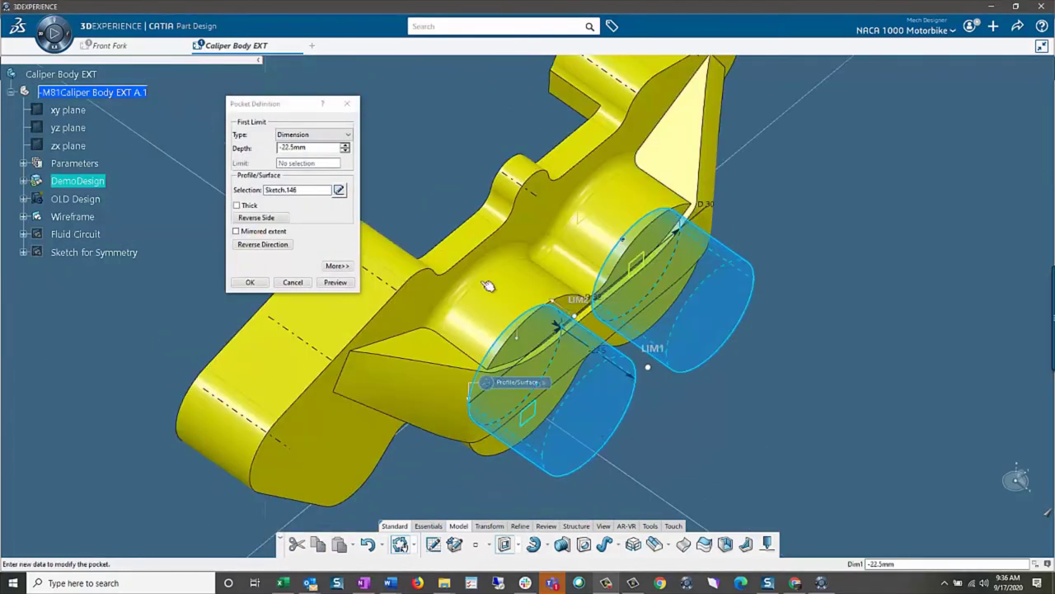
{"action": "left_click", "coordinate": [270, 244]}
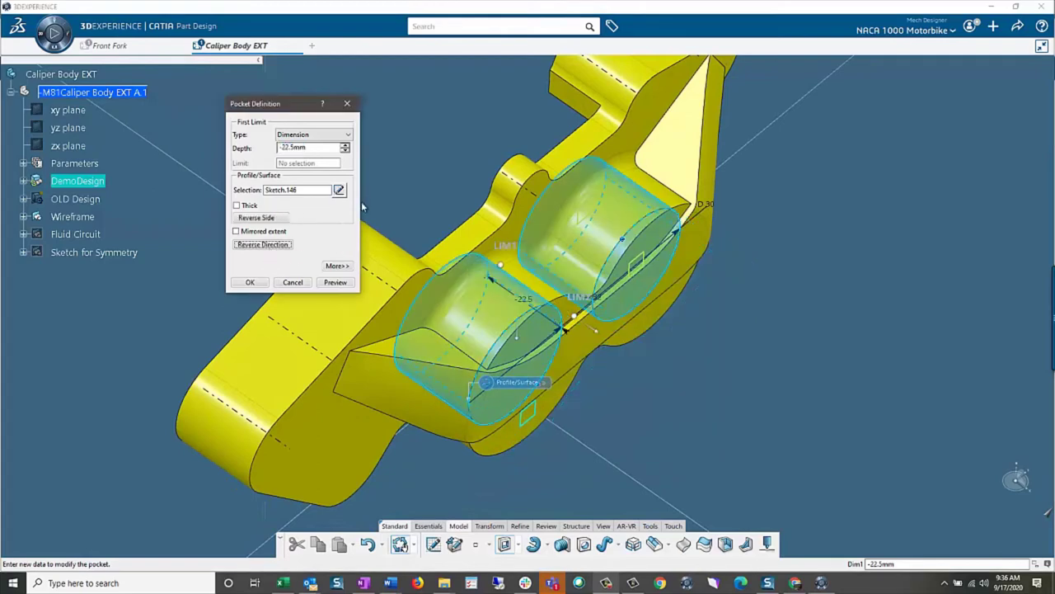
{"action": "left_click", "coordinate": [330, 134]}
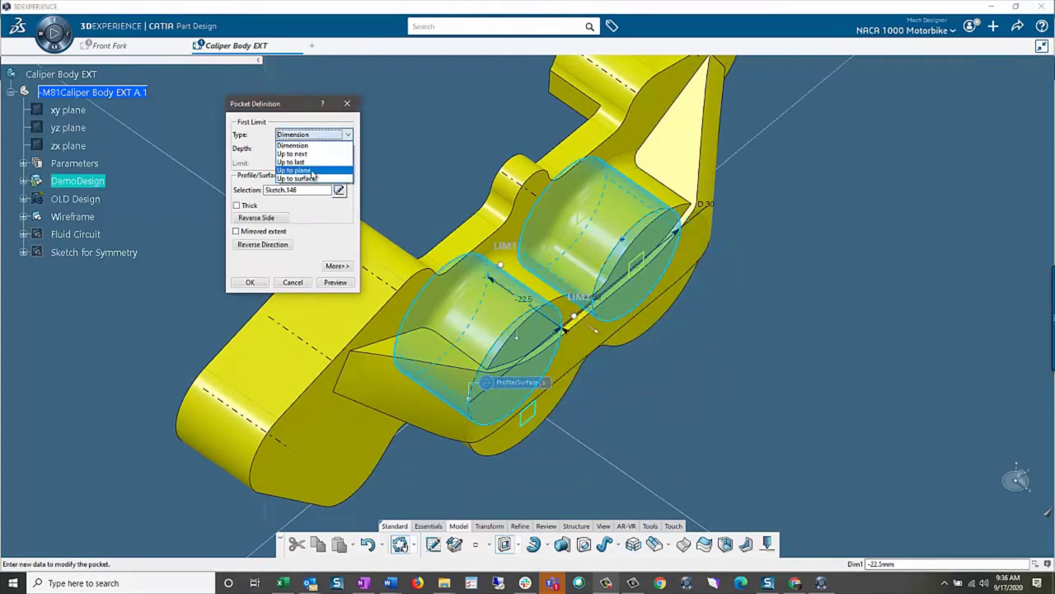
{"action": "left_click", "coordinate": [306, 164]}
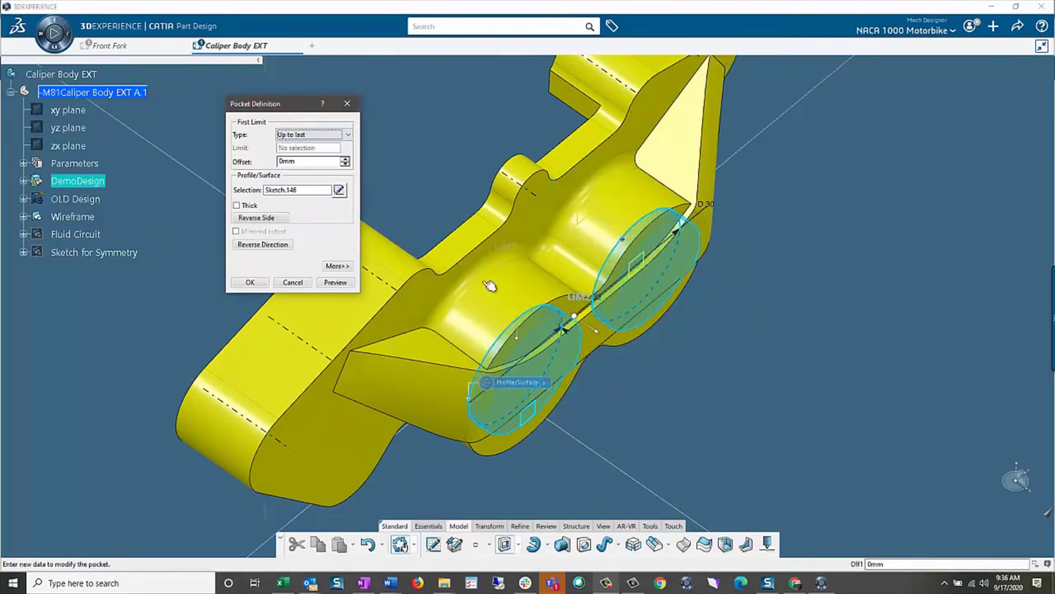
{"action": "middle_click_drag", "start_coordinate": [490, 285], "coordinate": [355, 237]}
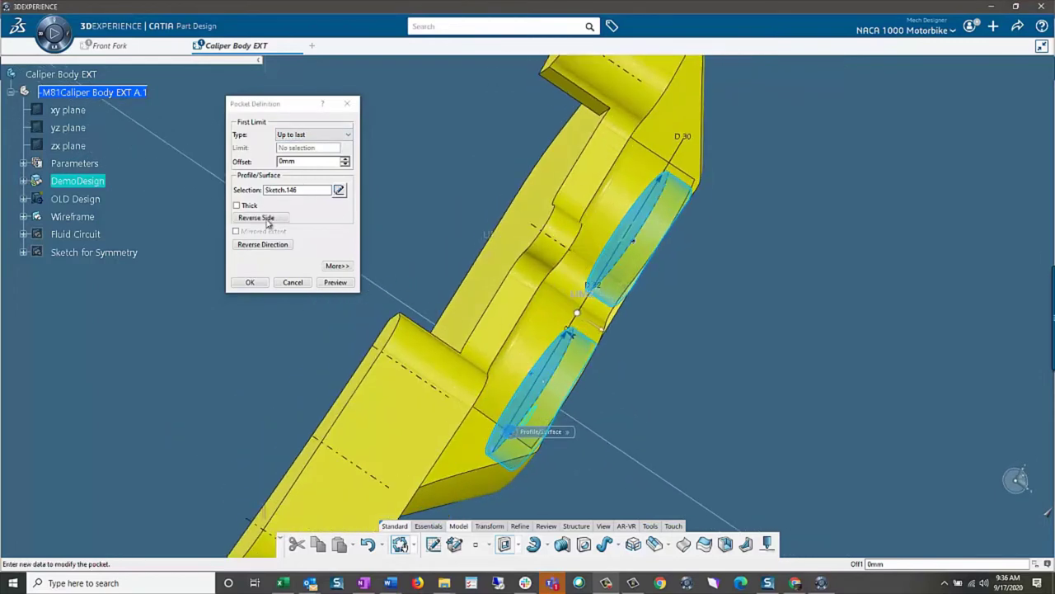
{"action": "left_click", "coordinate": [272, 244]}
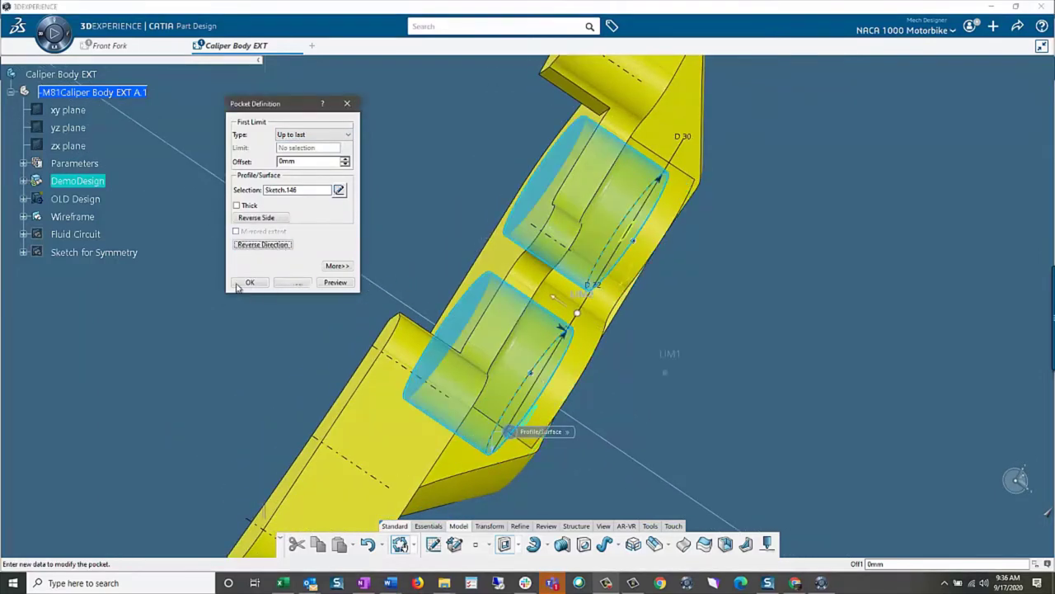
{"action": "key", "text": "Return"}
Orbit the caliper body to inspect the two new through bores
{"action": "middle_click_drag", "start_coordinate": [553, 330], "coordinate": [676, 156]}
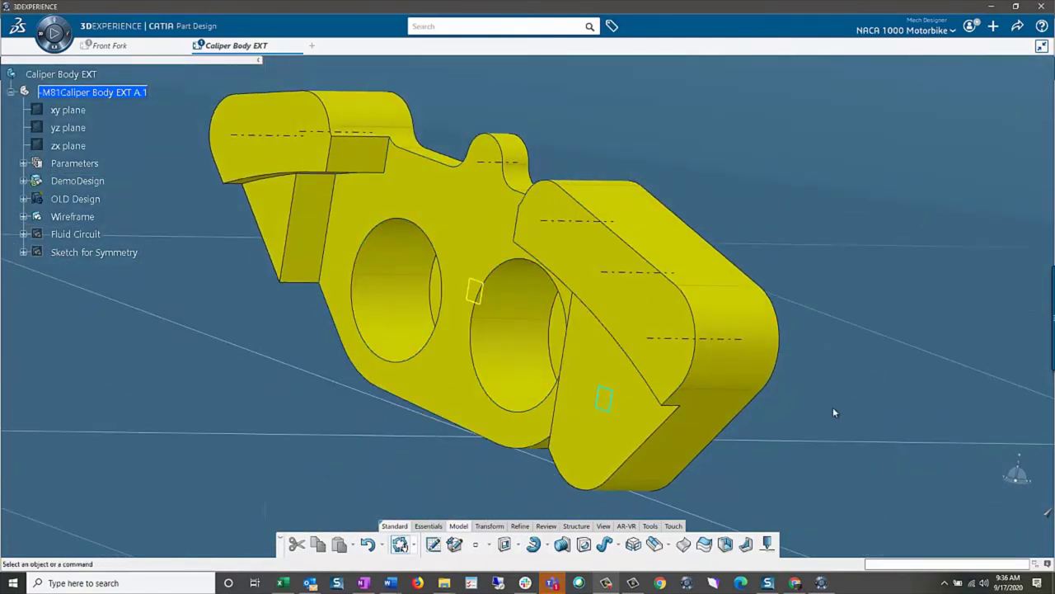
{"action": "middle_click_drag", "start_coordinate": [833, 407], "coordinate": [654, 451]}
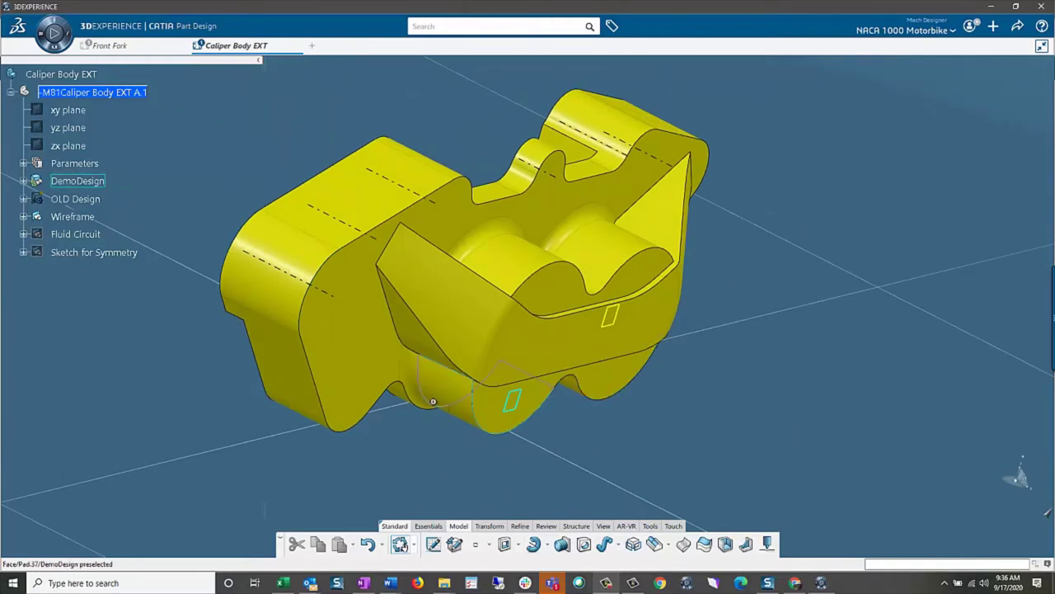
{"action": "middle_click_drag", "start_coordinate": [440, 420], "coordinate": [450, 324]}
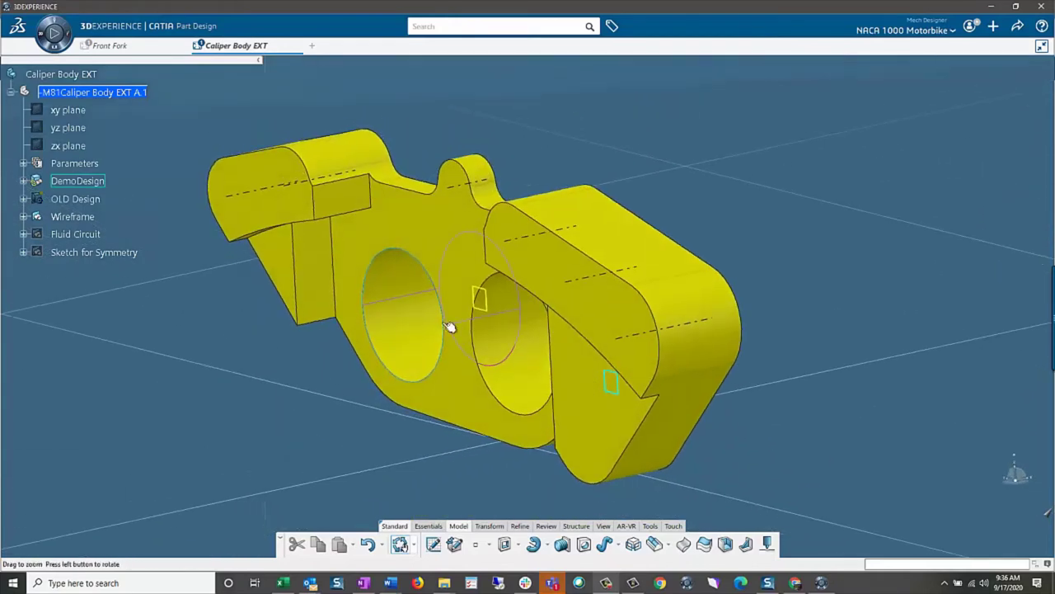
Start a 1.5° draft and pick the caliper body's side faces to draft
{"action": "left_click", "coordinate": [519, 526]}
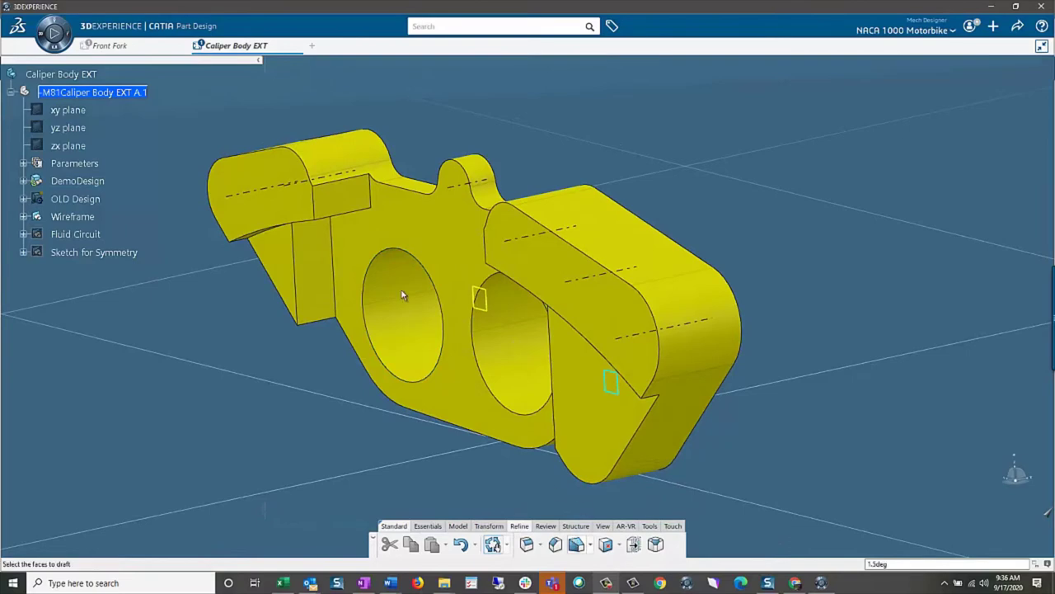
{"action": "middle_click_drag", "start_coordinate": [396, 330], "coordinate": [363, 177]}
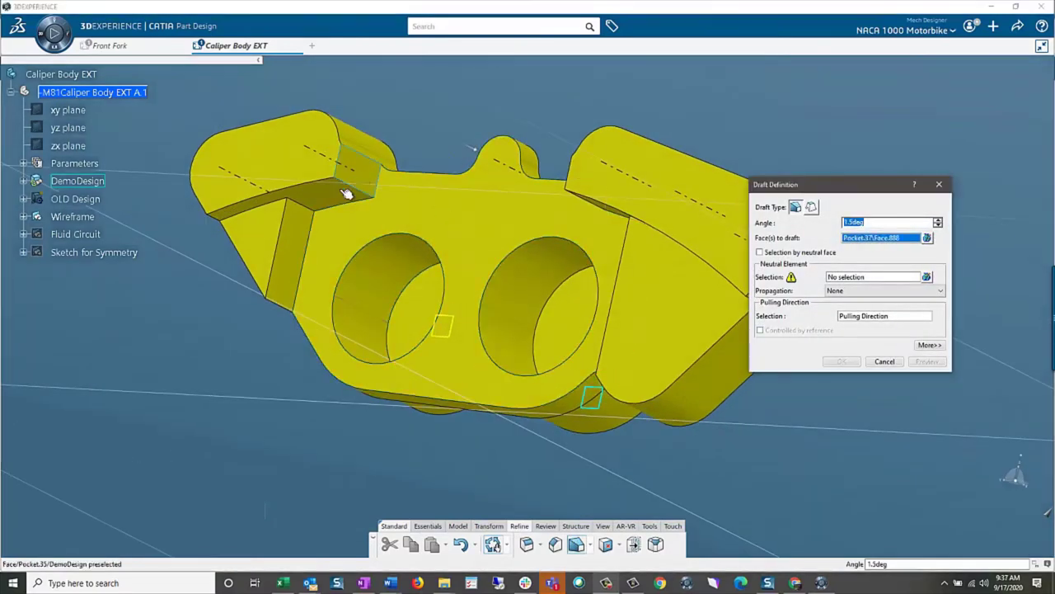
{"action": "left_click", "coordinate": [346, 193]}
{"action": "left_click", "coordinate": [297, 251]}
{"action": "middle_click_drag", "start_coordinate": [358, 278], "coordinate": [667, 206]}
{"action": "left_click", "coordinate": [681, 181]}
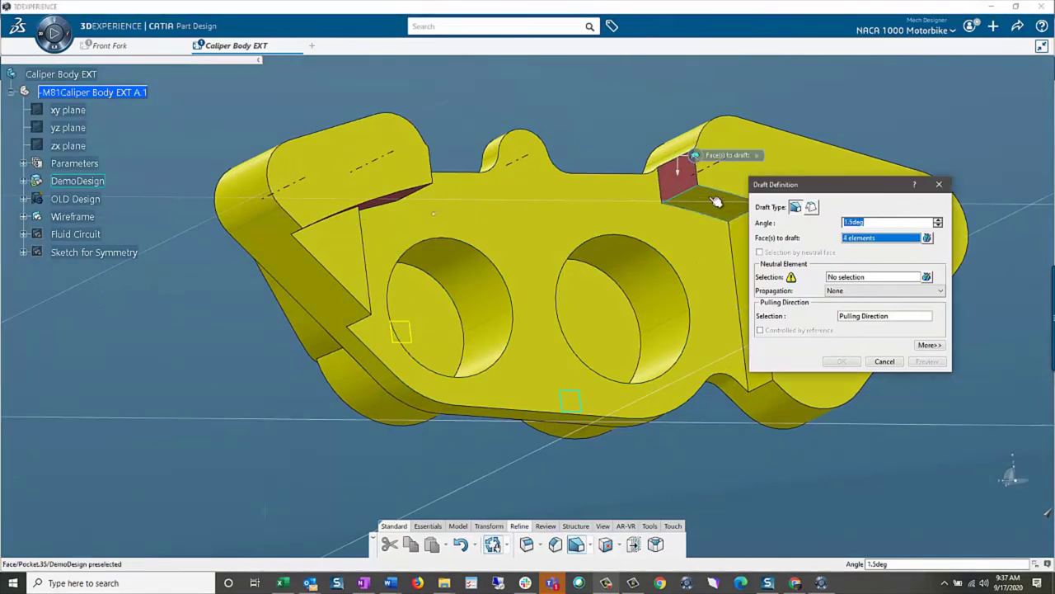
{"action": "left_click", "coordinate": [715, 201]}
Set the front face as neutral element, preview, and apply the draft
{"action": "left_click", "coordinate": [831, 277]}
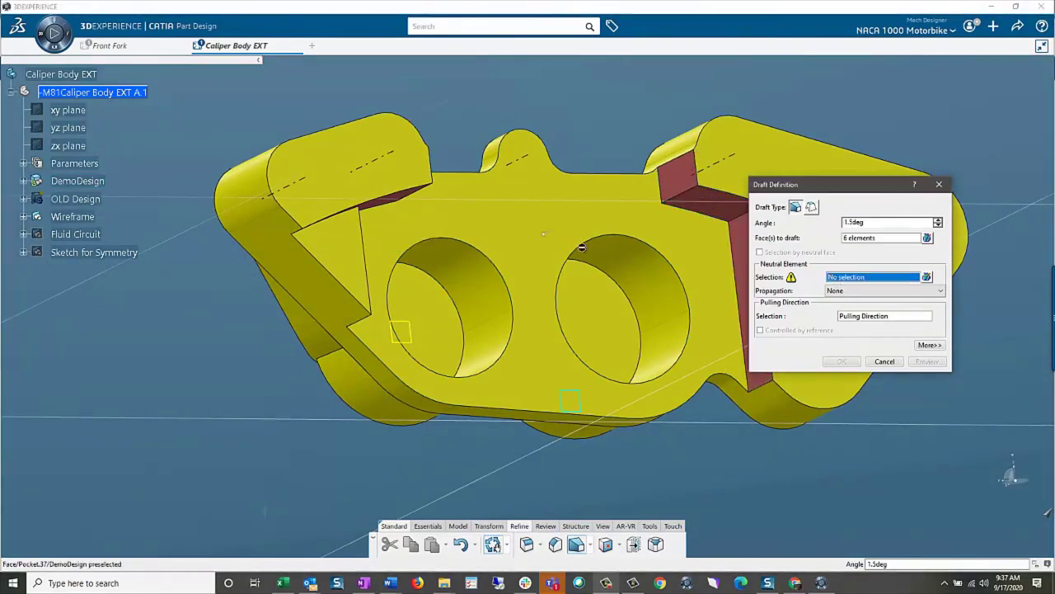
{"action": "left_click", "coordinate": [598, 226]}
{"action": "middle_click_drag", "start_coordinate": [598, 226], "coordinate": [477, 318]}
{"action": "left_click", "coordinate": [938, 363]}
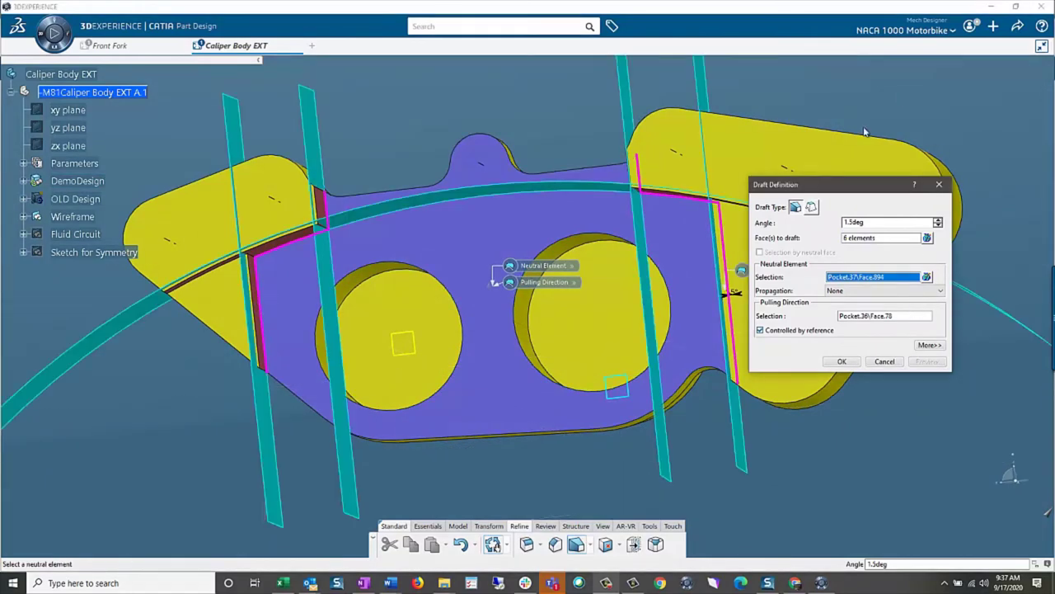
{"action": "left_click", "coordinate": [841, 362]}
{"action": "middle_click_drag", "start_coordinate": [882, 432], "coordinate": [429, 494]}
{"action": "left_click", "coordinate": [540, 545]}
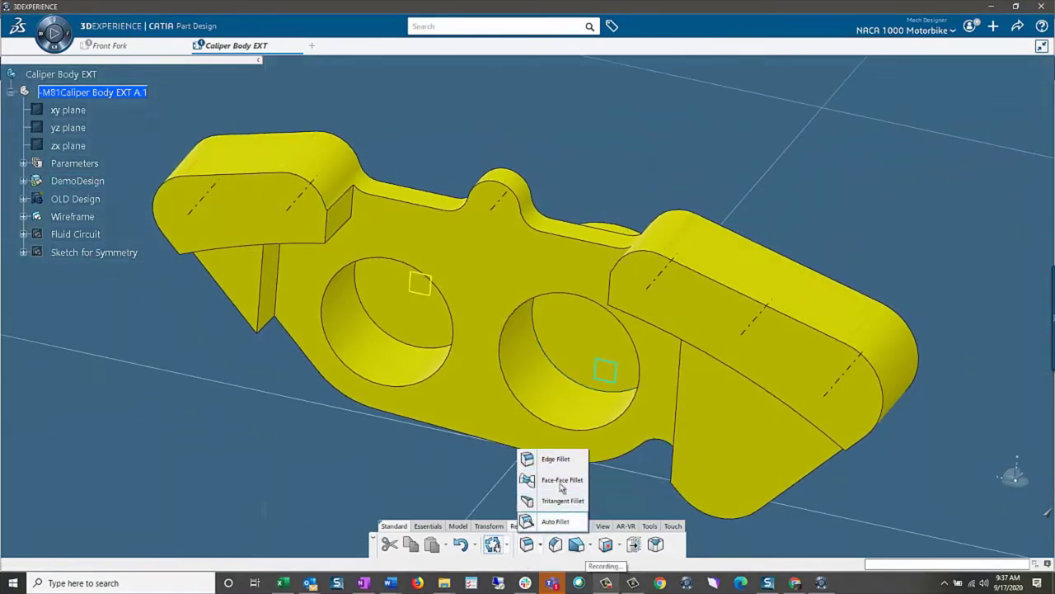
Apply a 1.25 mm AutoFillet, keeping hole walls, hole bottoms, left end and sloped right face sharp
{"action": "left_click", "coordinate": [548, 521]}
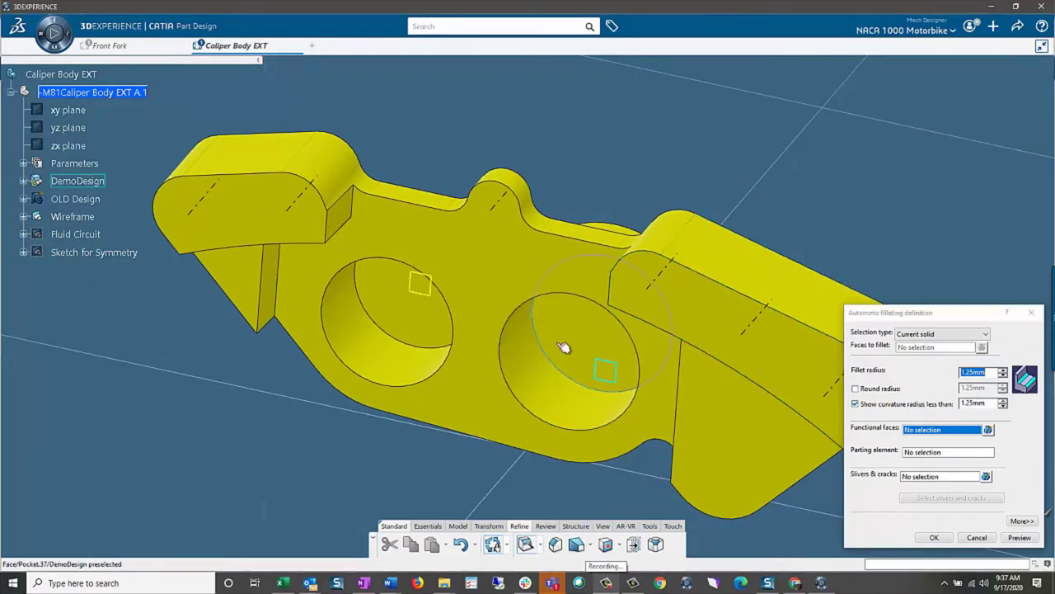
{"action": "left_click", "coordinate": [557, 307]}
{"action": "left_click", "coordinate": [594, 384]}
{"action": "left_click", "coordinate": [397, 352]}
{"action": "left_click", "coordinate": [400, 340]}
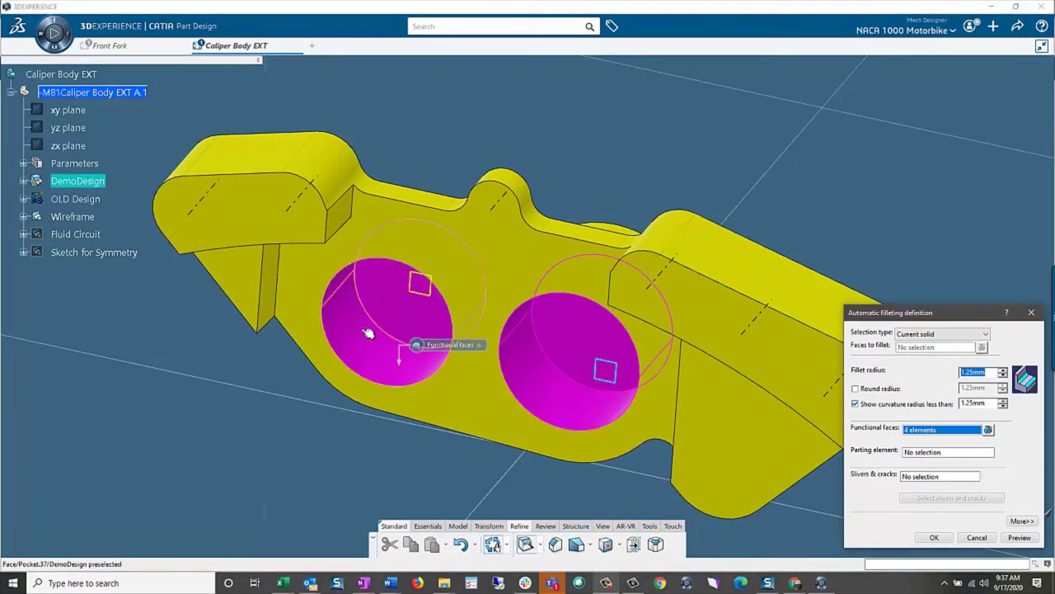
{"action": "left_click", "coordinate": [252, 189]}
{"action": "left_click", "coordinate": [698, 307]}
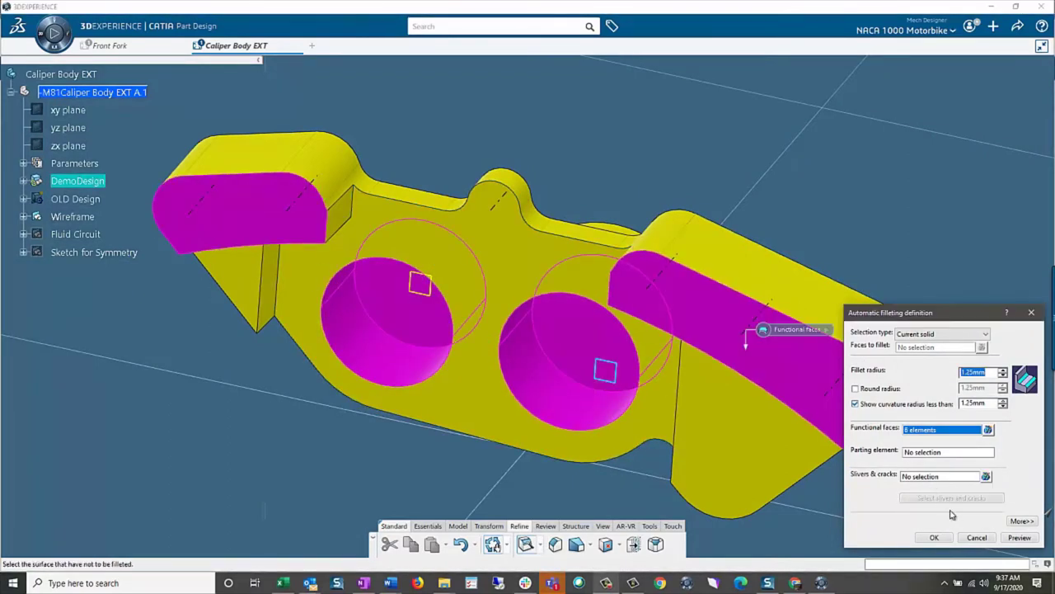
{"action": "left_click", "coordinate": [932, 537]}
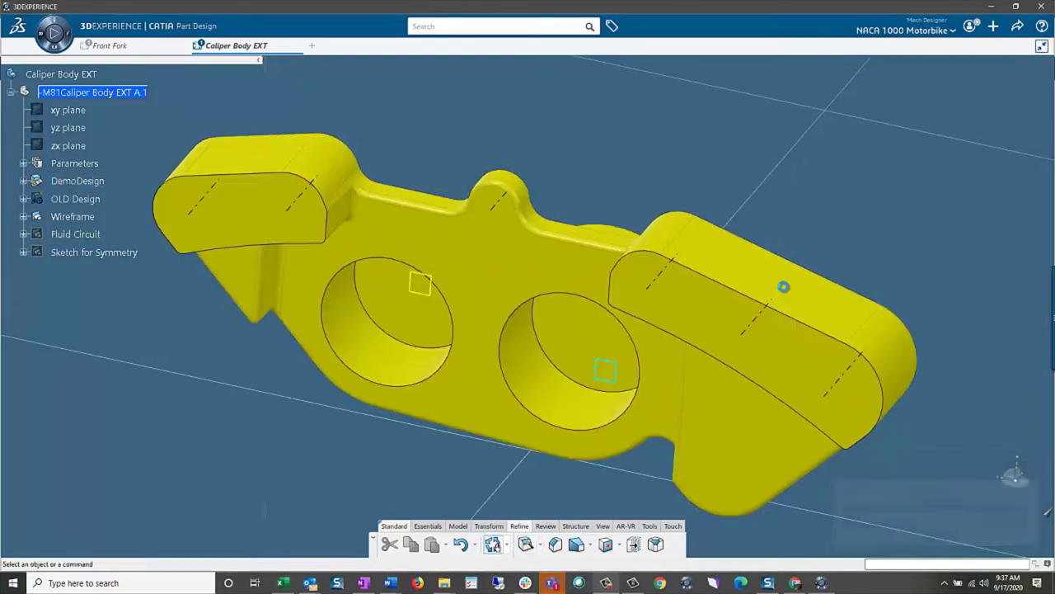
{"action": "middle_click_drag", "start_coordinate": [731, 447], "coordinate": [702, 207]}
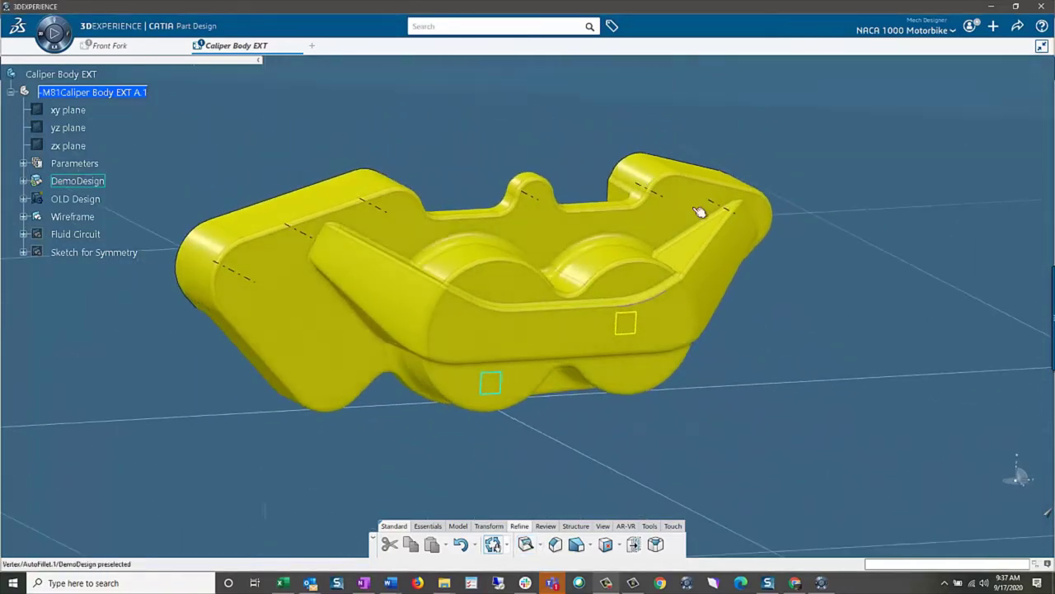
Add a simple hole located on the sketch axis, entering 12 as its diameter
{"action": "left_click", "coordinate": [456, 525]}
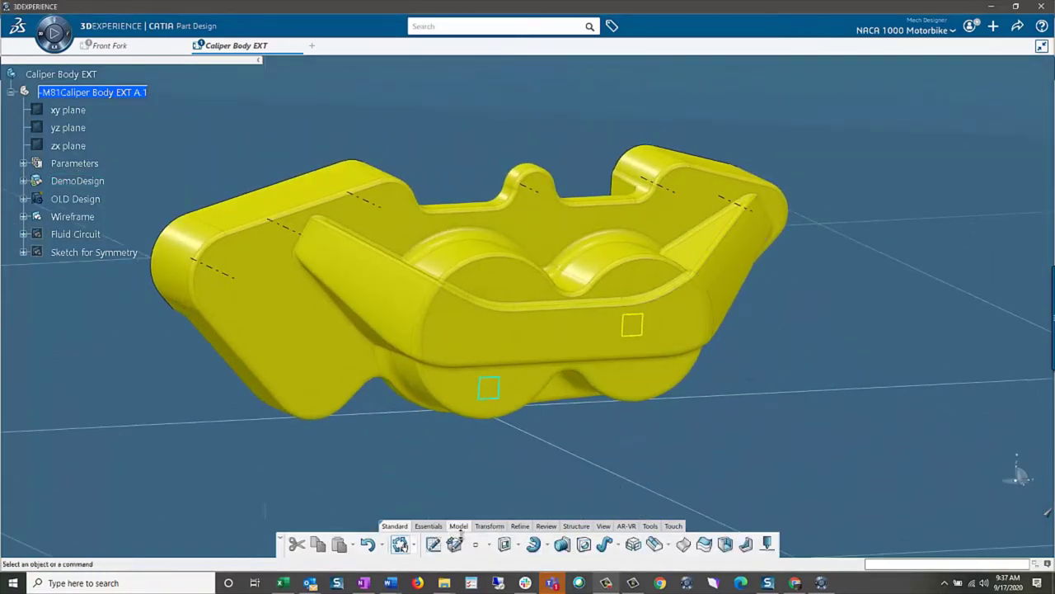
{"action": "left_click", "coordinate": [584, 545]}
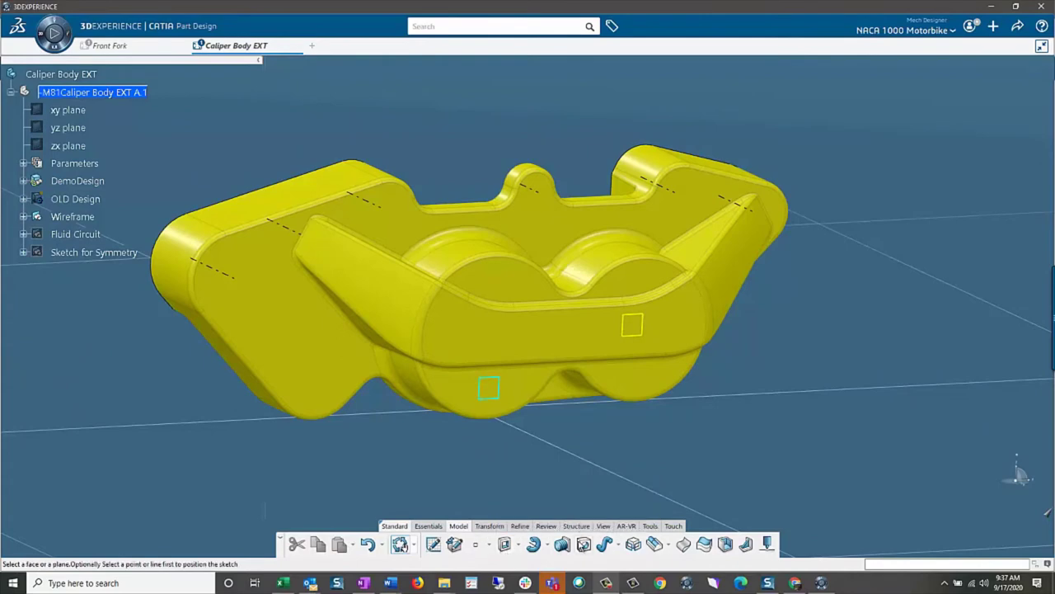
{"action": "left_click", "coordinate": [239, 281]}
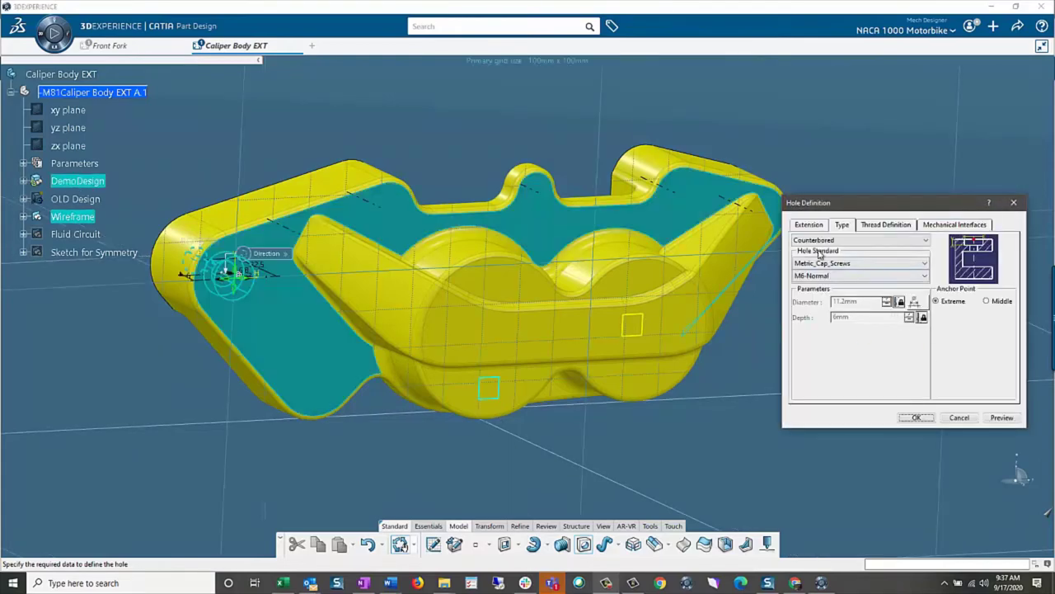
{"action": "left_click", "coordinate": [831, 240]}
{"action": "left_click", "coordinate": [830, 252]}
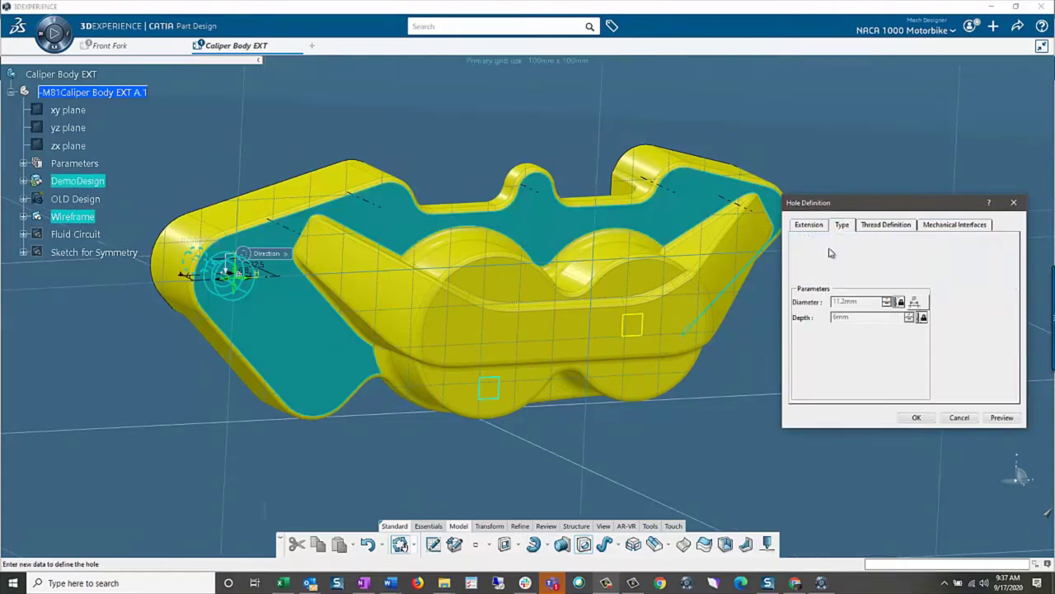
{"action": "left_click", "coordinate": [808, 225]}
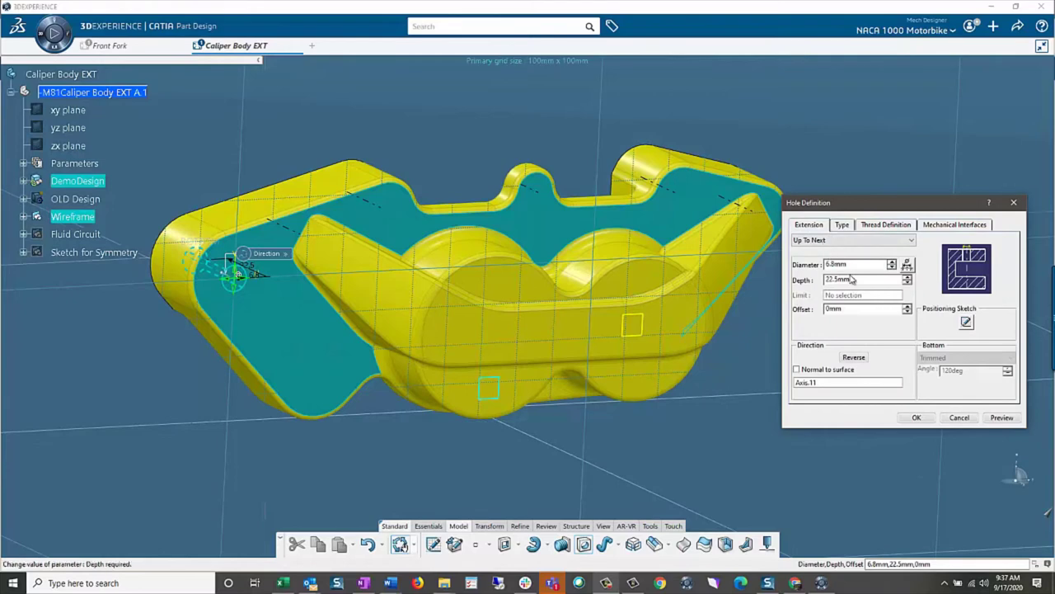
{"action": "double_click", "coordinate": [849, 265]}
{"action": "type", "text": "12"}
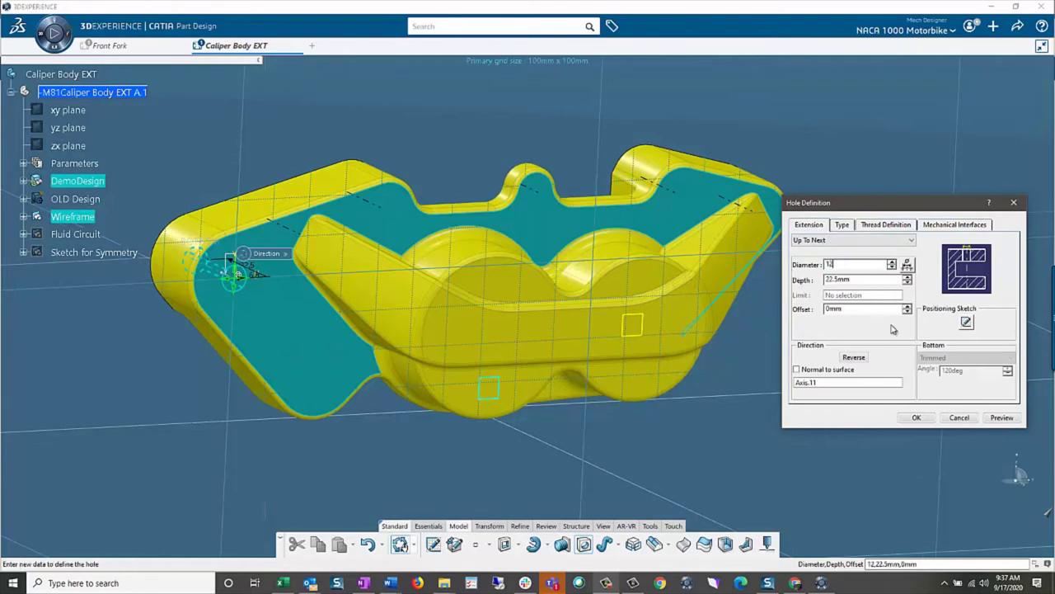
{"action": "left_click", "coordinate": [1001, 419]}
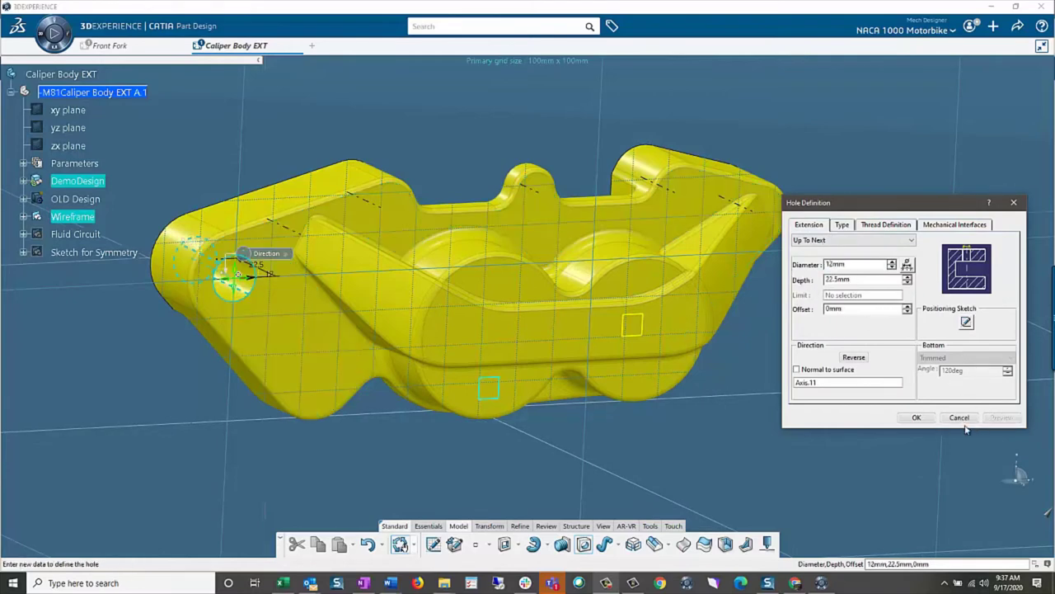
{"action": "left_click", "coordinate": [917, 418]}
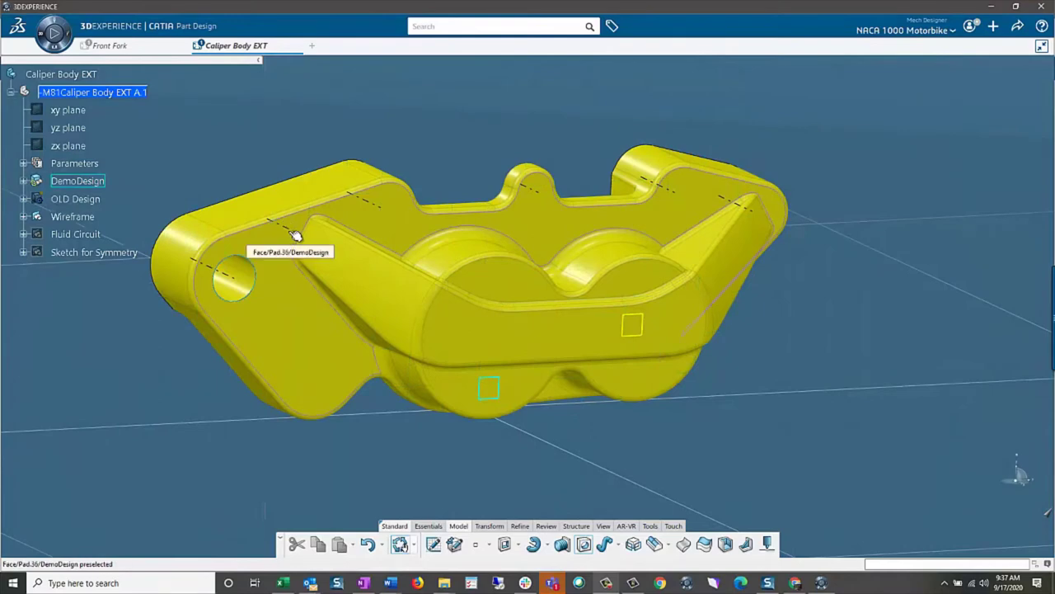
Place further 6 mm Up To Next holes on the upper pin bosses, confirming each
{"action": "left_click", "coordinate": [285, 273]}
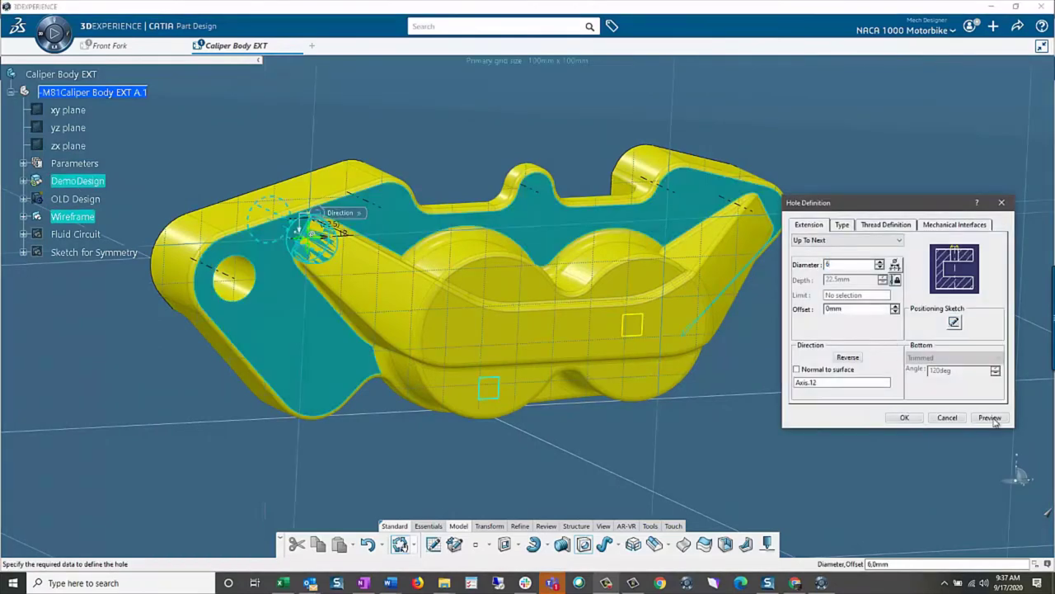
{"action": "left_click", "coordinate": [990, 418]}
{"action": "left_click", "coordinate": [905, 417]}
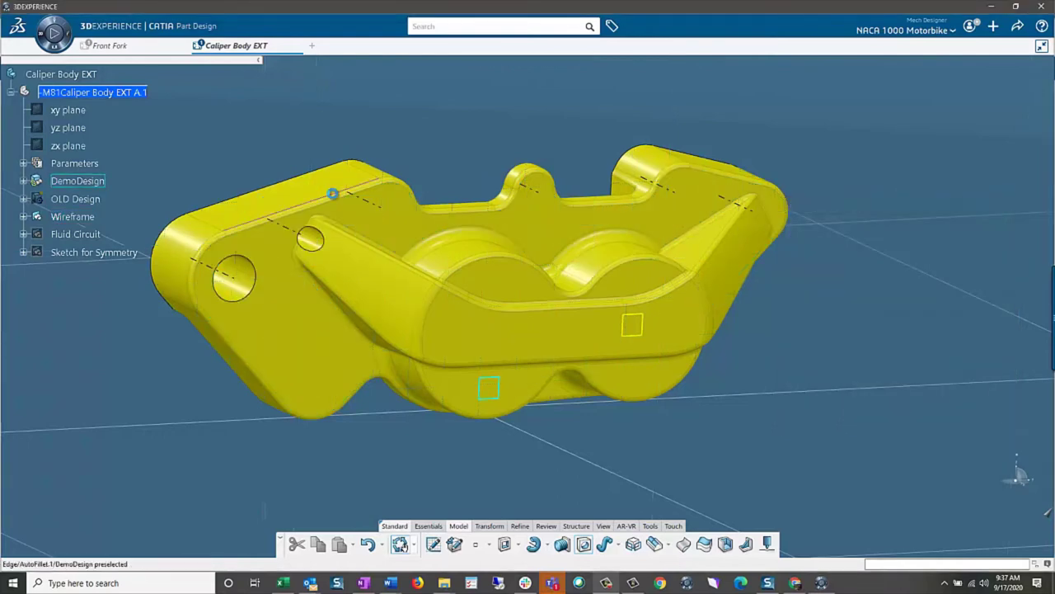
{"action": "left_click", "coordinate": [389, 207]}
{"action": "key", "text": "Return"}
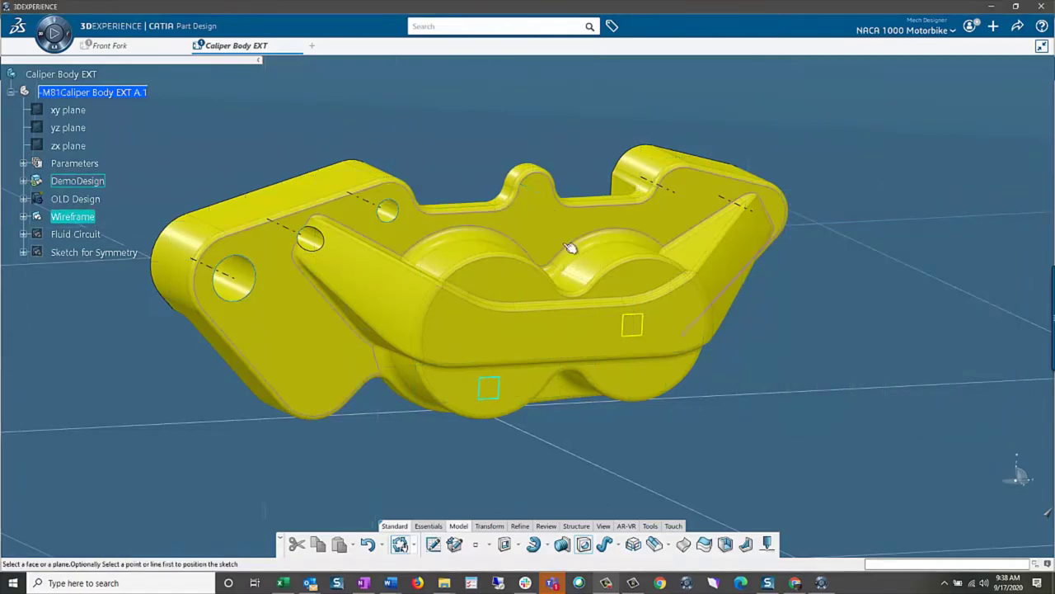
{"action": "left_click", "coordinate": [670, 232]}
{"action": "key", "text": "Return"}
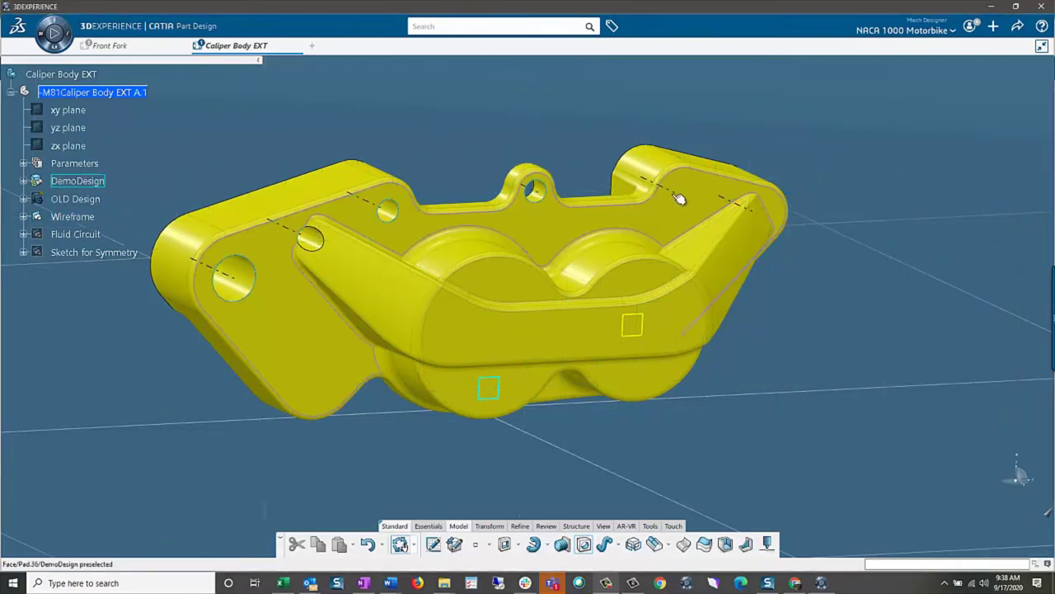
{"action": "left_click", "coordinate": [699, 223]}
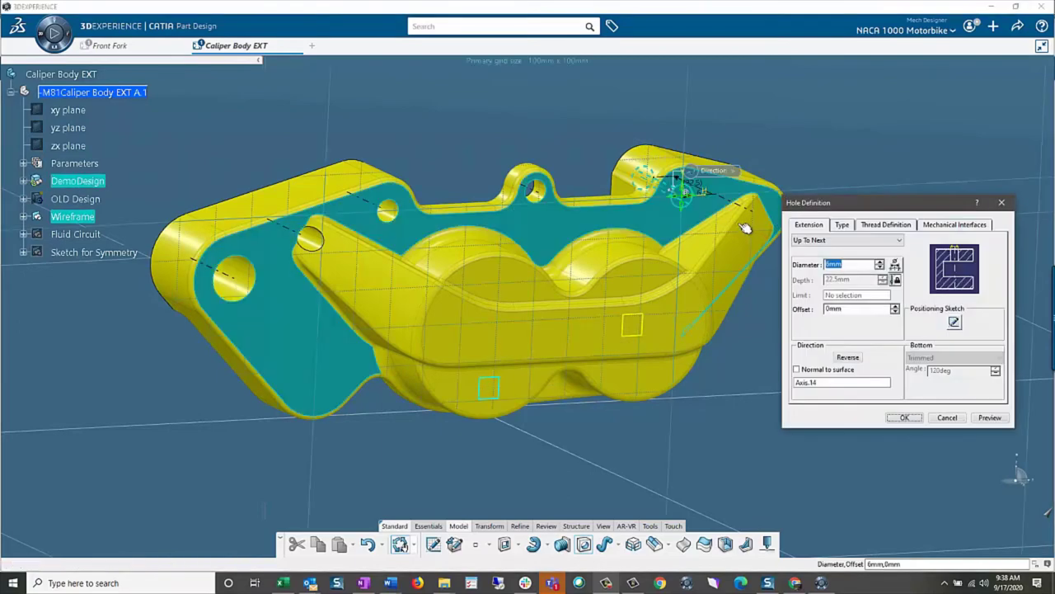
{"action": "key", "text": "Return"}
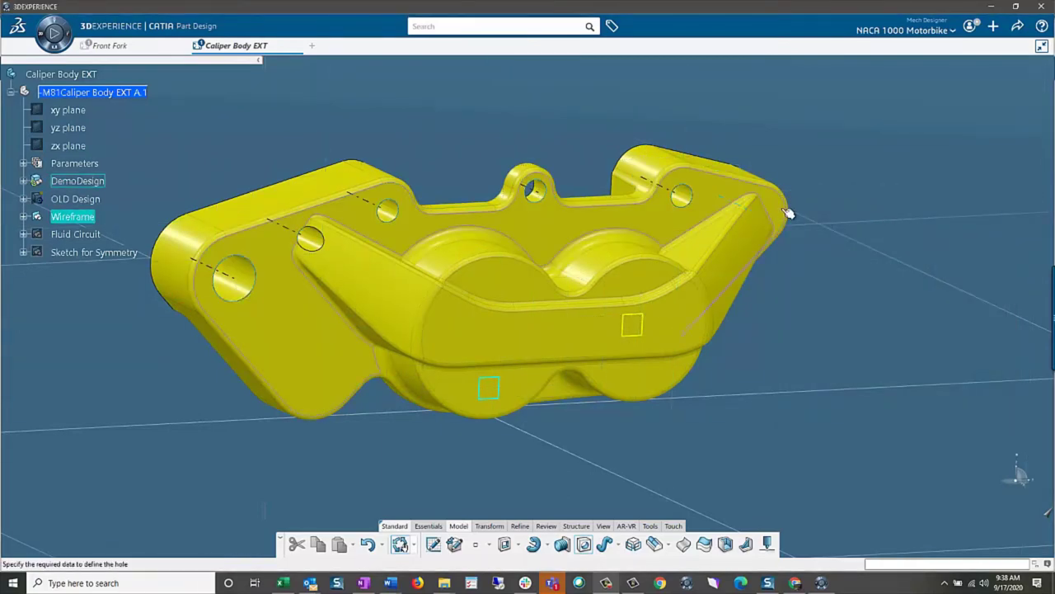
{"action": "left_click", "coordinate": [780, 206]}
{"action": "key", "text": "Return"}
{"action": "key", "text": "Escape"}
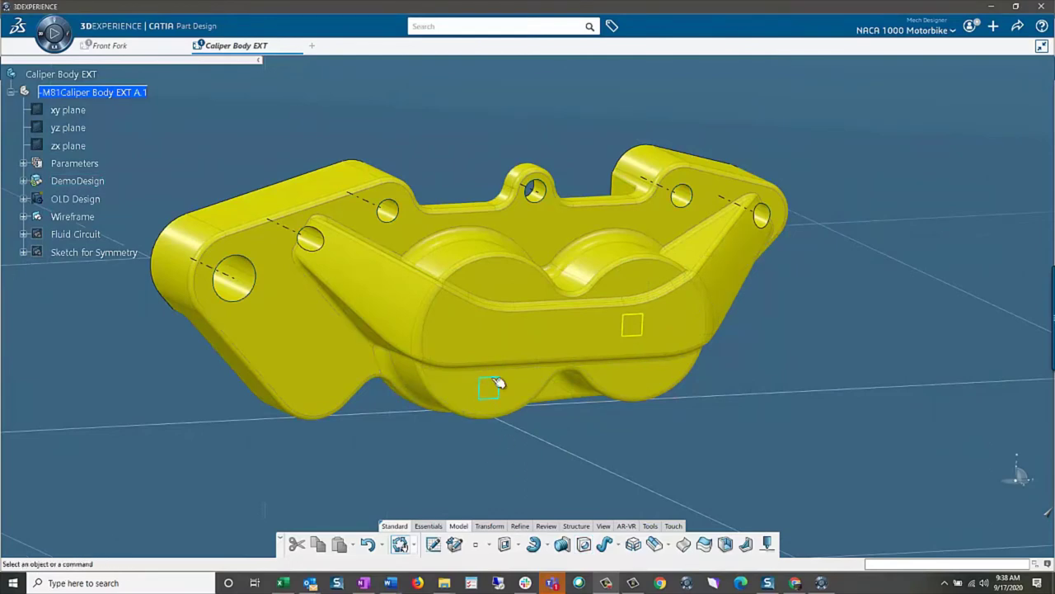
Make the left upper boss hole counterbored, 11.2 mm wide and 6 mm deep
{"action": "left_click", "coordinate": [310, 239]}
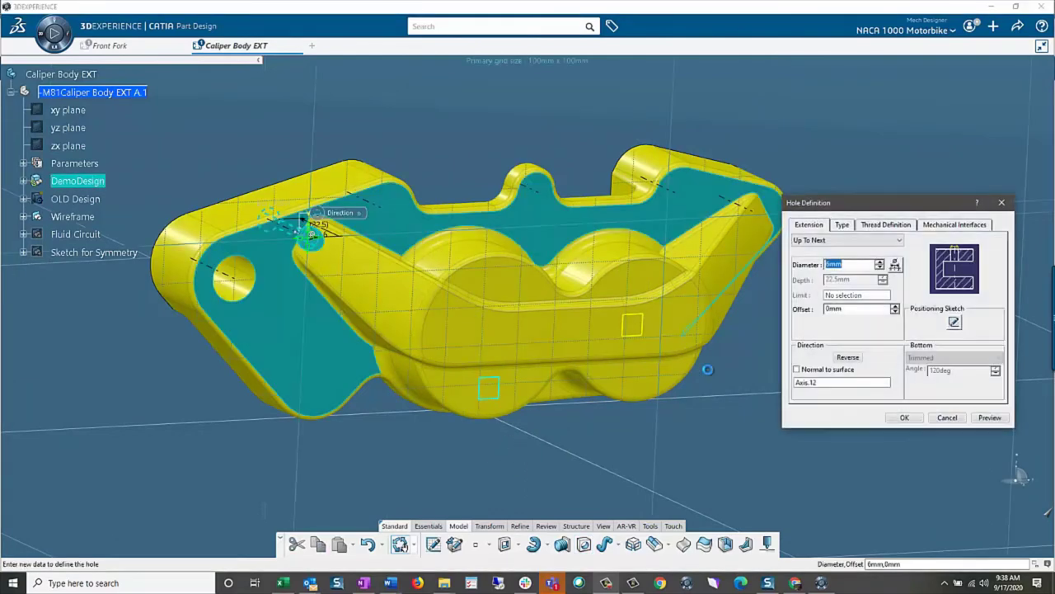
{"action": "left_click", "coordinate": [842, 225]}
{"action": "left_click", "coordinate": [838, 244]}
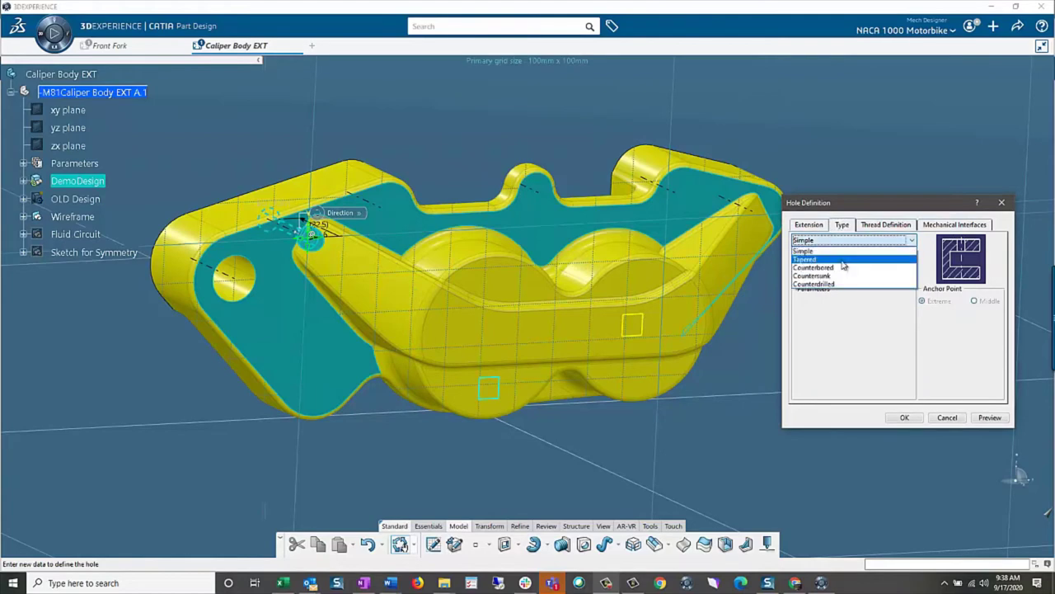
{"action": "left_click", "coordinate": [843, 269]}
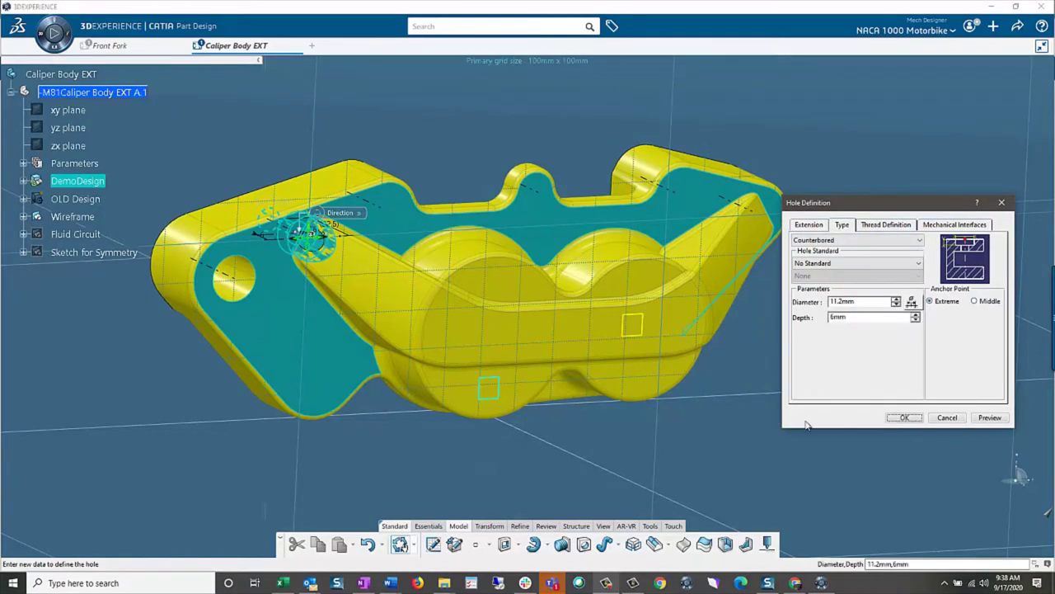
{"action": "left_click", "coordinate": [905, 417]}
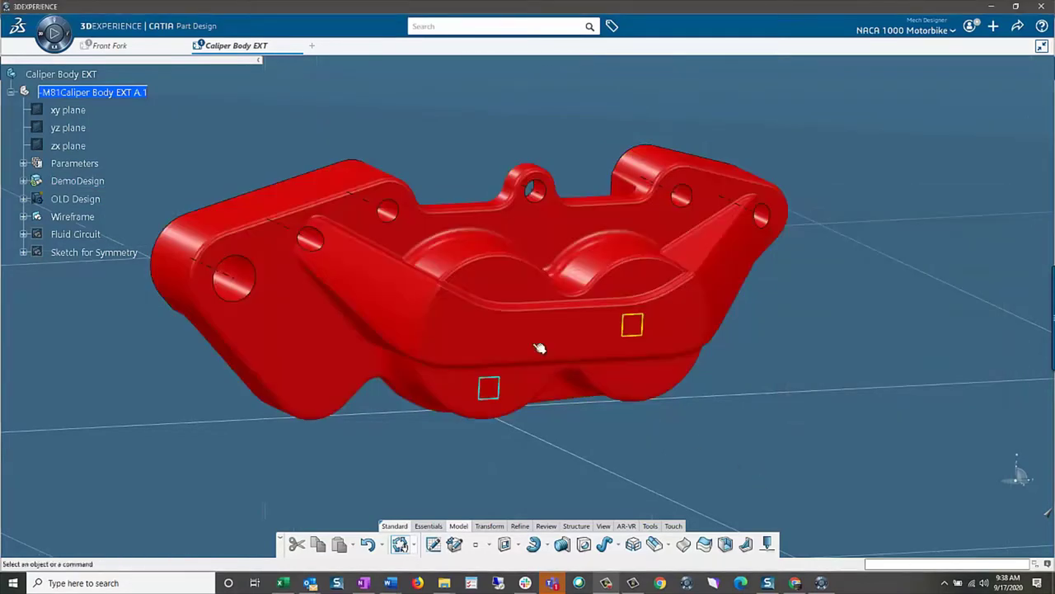
Local-update the DemoDesign body and select the counterbored hole
{"action": "right_click", "coordinate": [73, 182]}
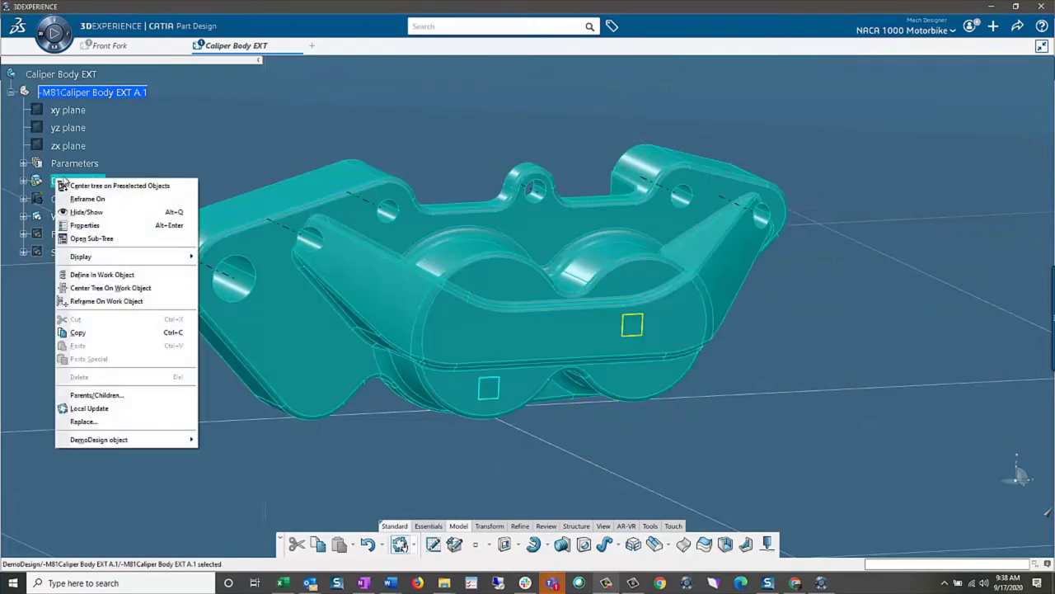
{"action": "left_click", "coordinate": [89, 408]}
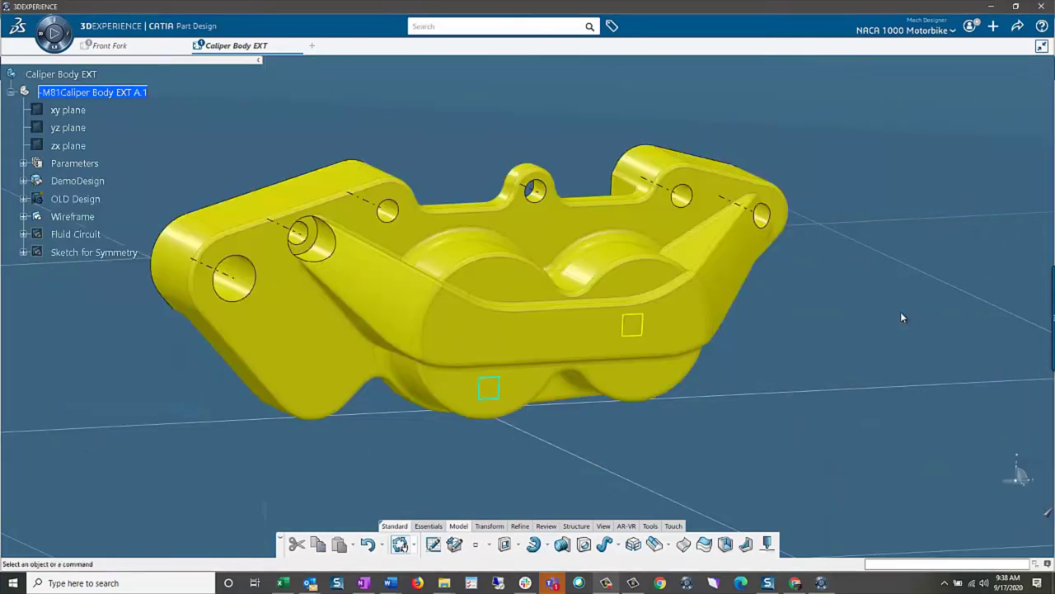
{"action": "left_click", "coordinate": [321, 256]}
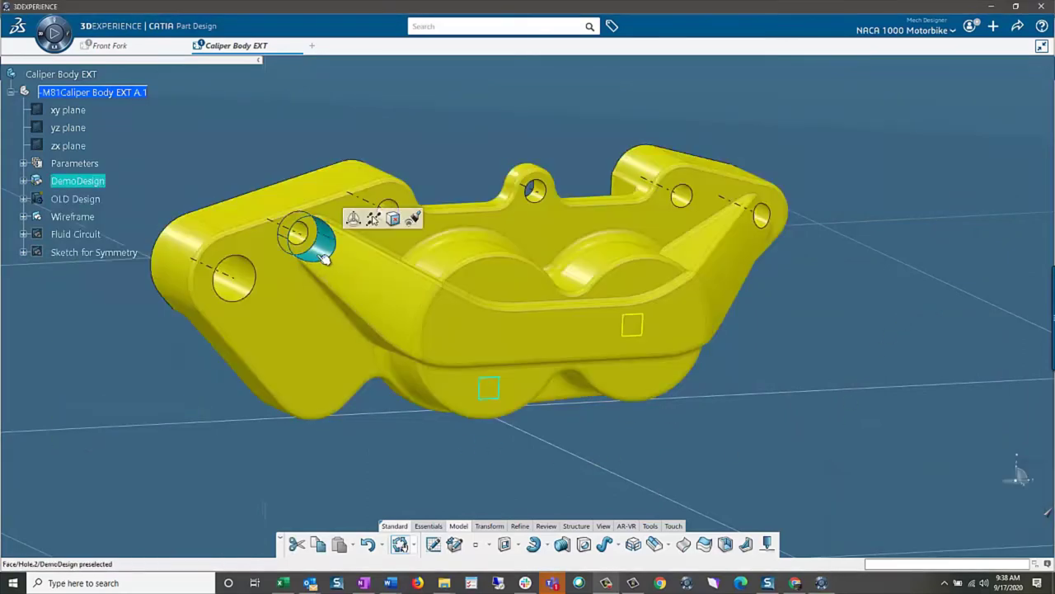
Paint the counterbore onto the upper-left, upper-right and far-right pin holes with Semantic Painter
{"action": "left_click", "coordinate": [419, 226]}
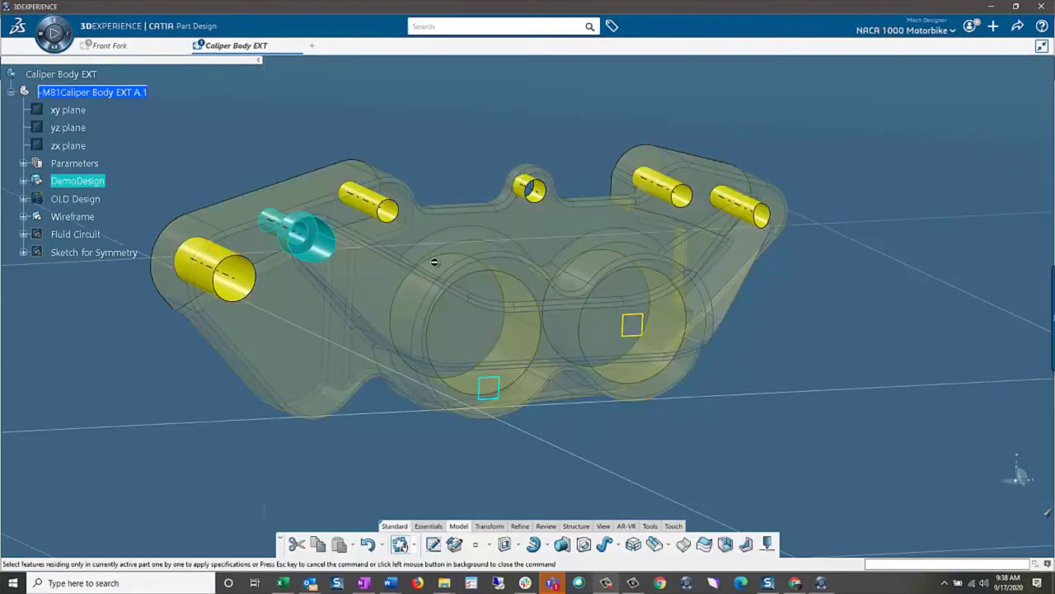
{"action": "left_click", "coordinate": [663, 196]}
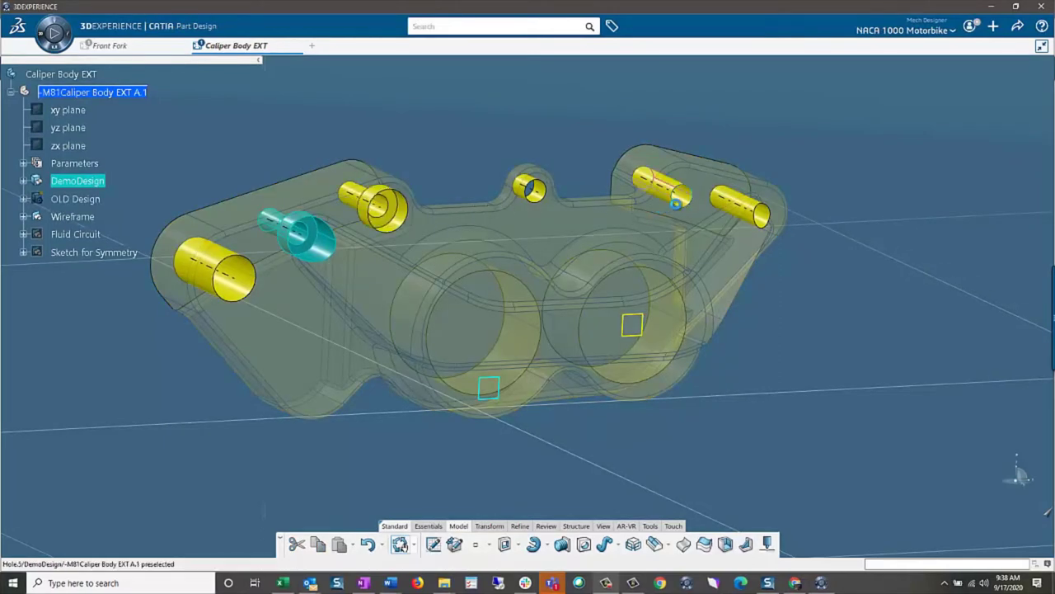
{"action": "left_click", "coordinate": [758, 221]}
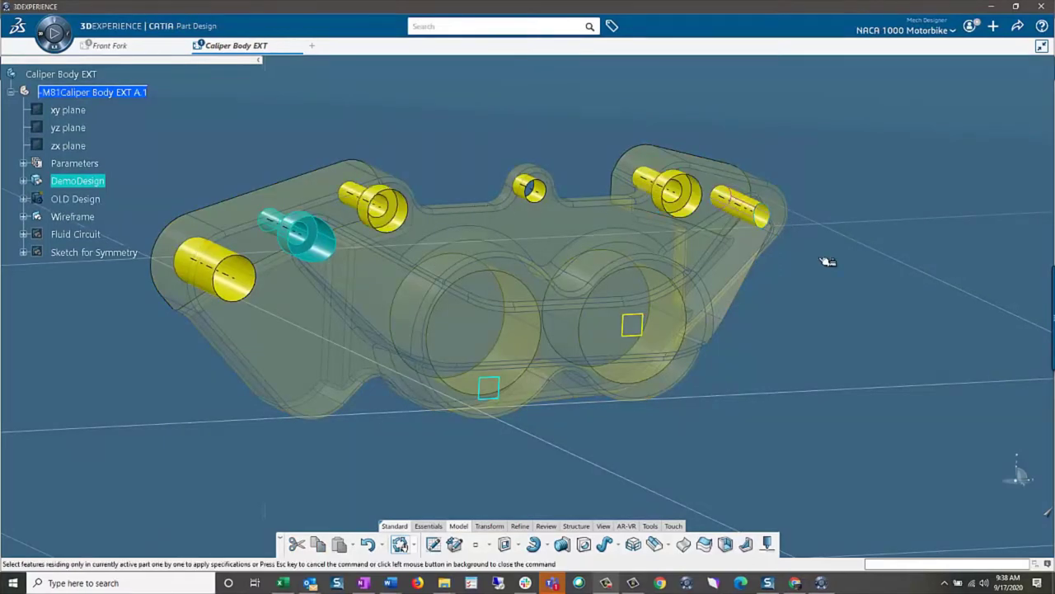
{"action": "left_click", "coordinate": [869, 365]}
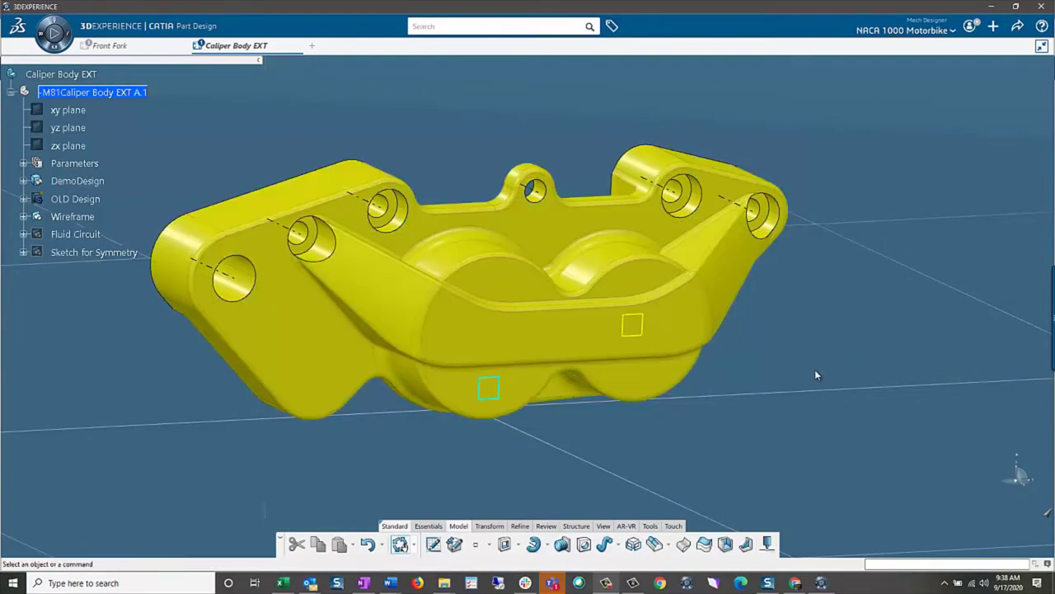
{"action": "mouse_move", "coordinate": [815, 370]}
{"action": "middle_mouse_down"}
{"action": "mouse_move", "coordinate": [832, 412]}
{"action": "mouse_move", "coordinate": [684, 329]}
{"action": "mouse_move", "coordinate": [514, 354]}
{"action": "mouse_move", "coordinate": [761, 330]}
{"action": "mouse_move", "coordinate": [523, 351]}
{"action": "mouse_move", "coordinate": [449, 324]}
{"action": "mouse_move", "coordinate": [729, 342]}
{"action": "middle_mouse_up"}
{"action": "middle_click_drag", "start_coordinate": [627, 385], "coordinate": [660, 330]}
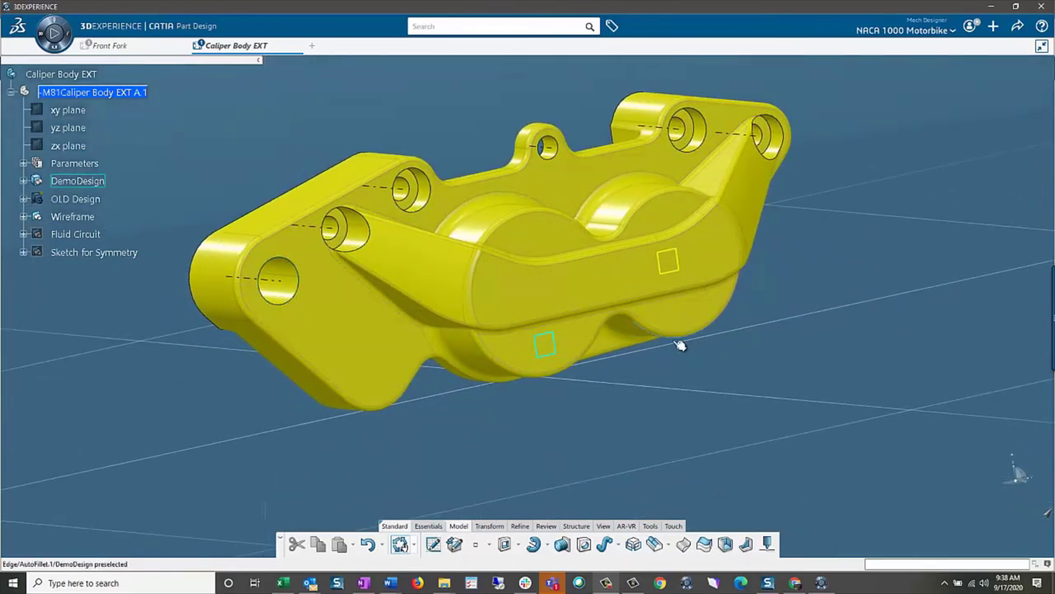
Run a Draft Analysis with the direction along X, then choose Thickness Analysis
{"action": "left_click", "coordinate": [543, 527]}
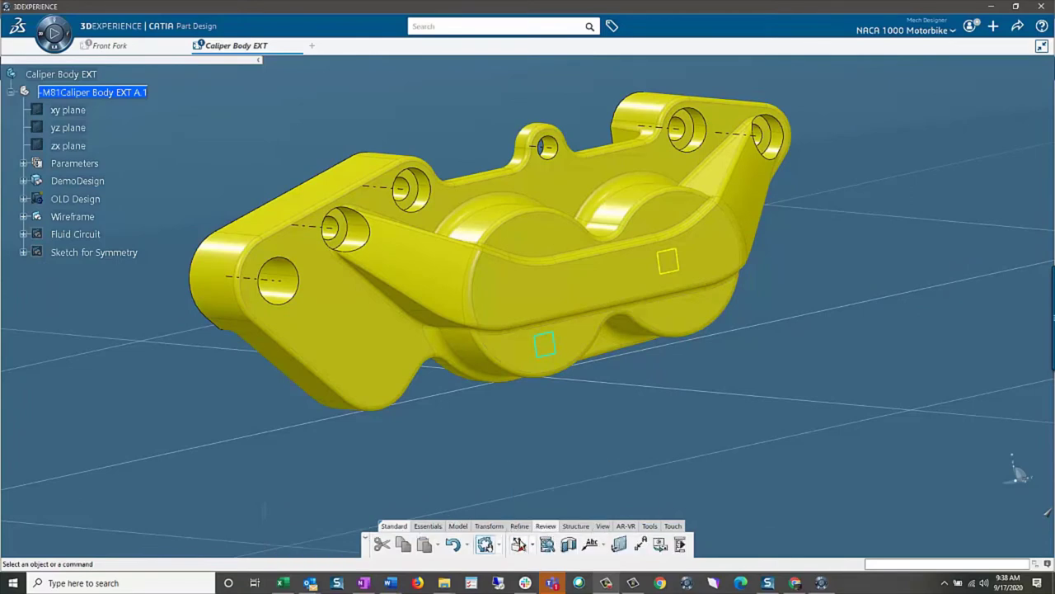
{"action": "left_click", "coordinate": [517, 544]}
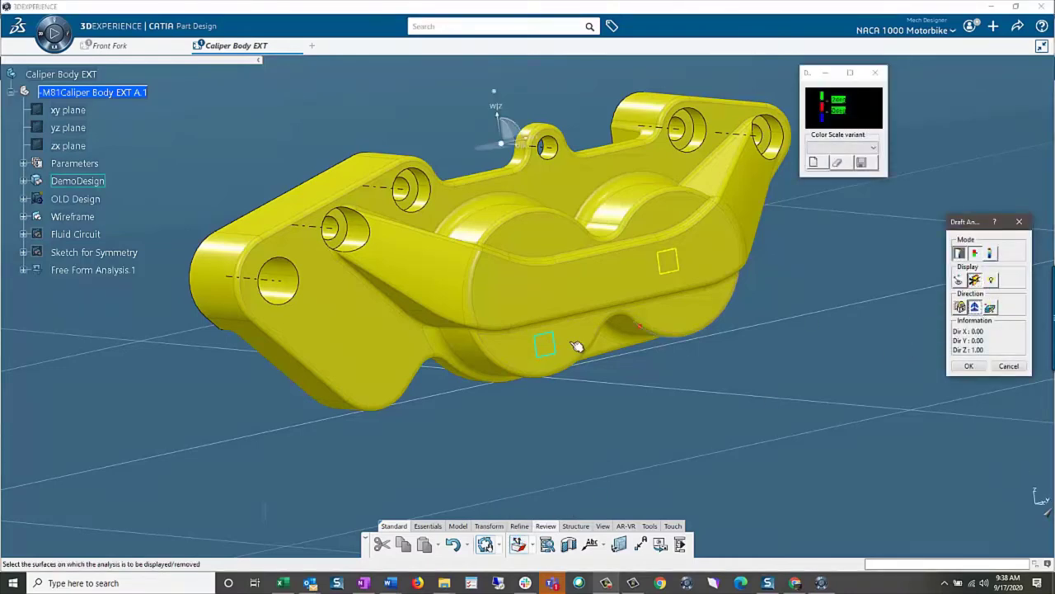
{"action": "middle_click_drag", "start_coordinate": [575, 346], "coordinate": [438, 174]}
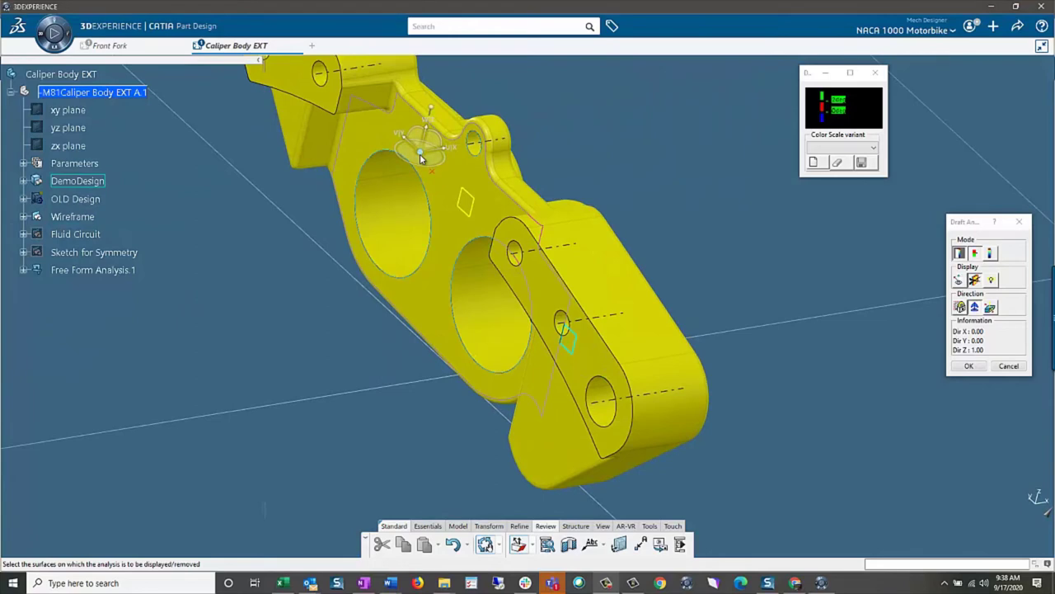
{"action": "left_click_drag", "start_coordinate": [421, 160], "coordinate": [440, 172]}
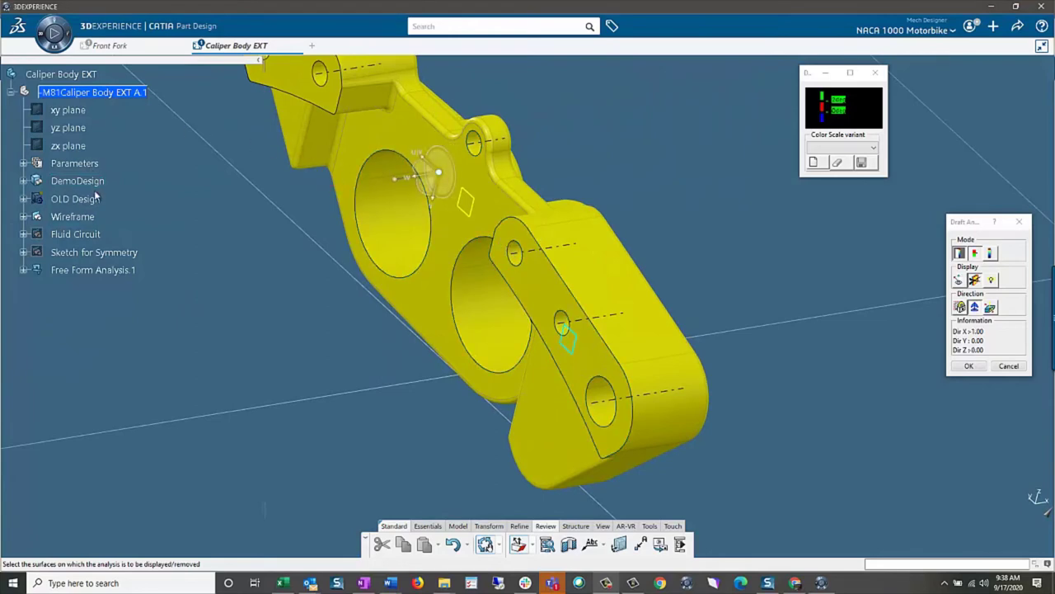
{"action": "middle_click_drag", "start_coordinate": [624, 346], "coordinate": [676, 365]}
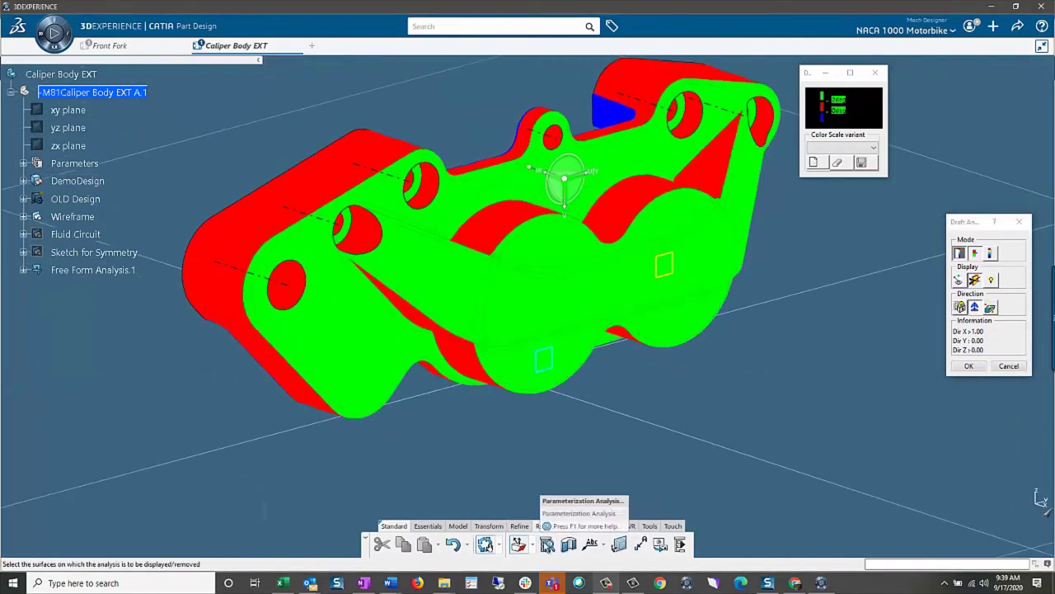
{"action": "left_click", "coordinate": [533, 546]}
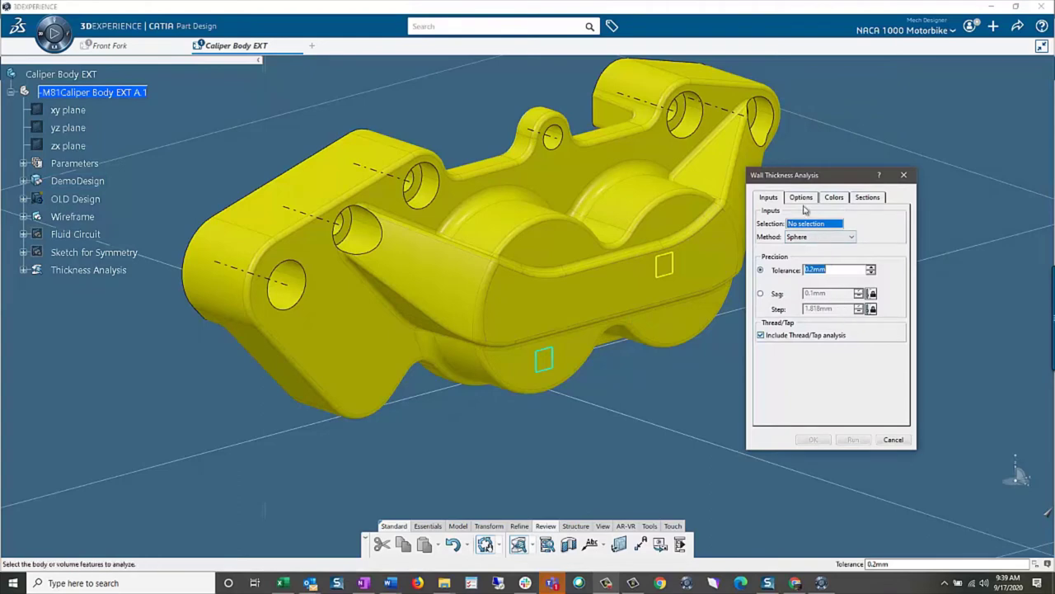
Run wall thickness on DemoDesign, cut through it with a section plane, then cancel
{"action": "left_click", "coordinate": [73, 180]}
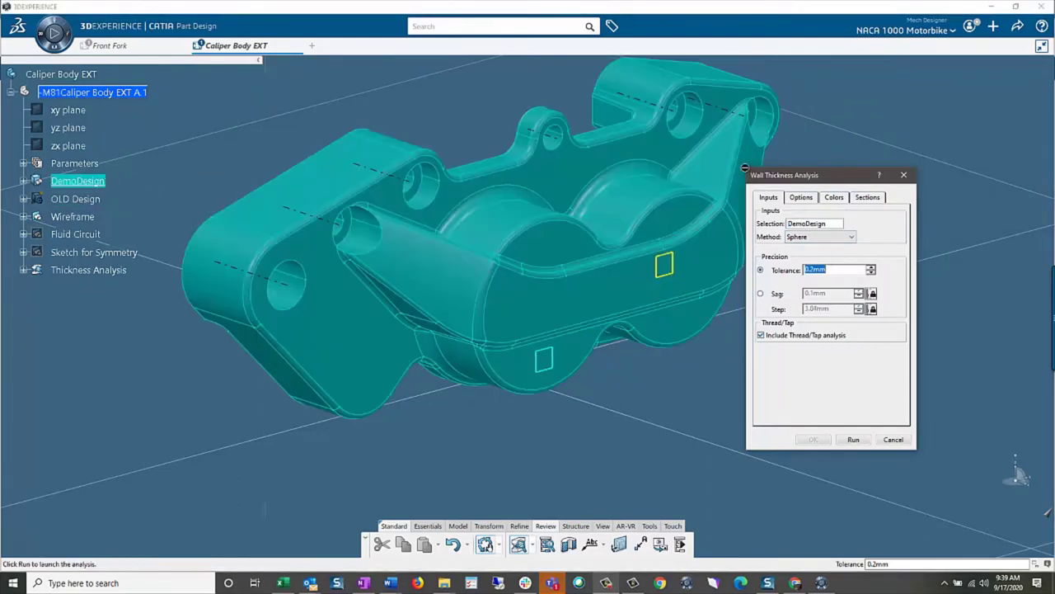
{"action": "left_click", "coordinate": [854, 440]}
{"action": "middle_click_drag", "start_coordinate": [382, 365], "coordinate": [783, 247]}
{"action": "left_click", "coordinate": [868, 198]}
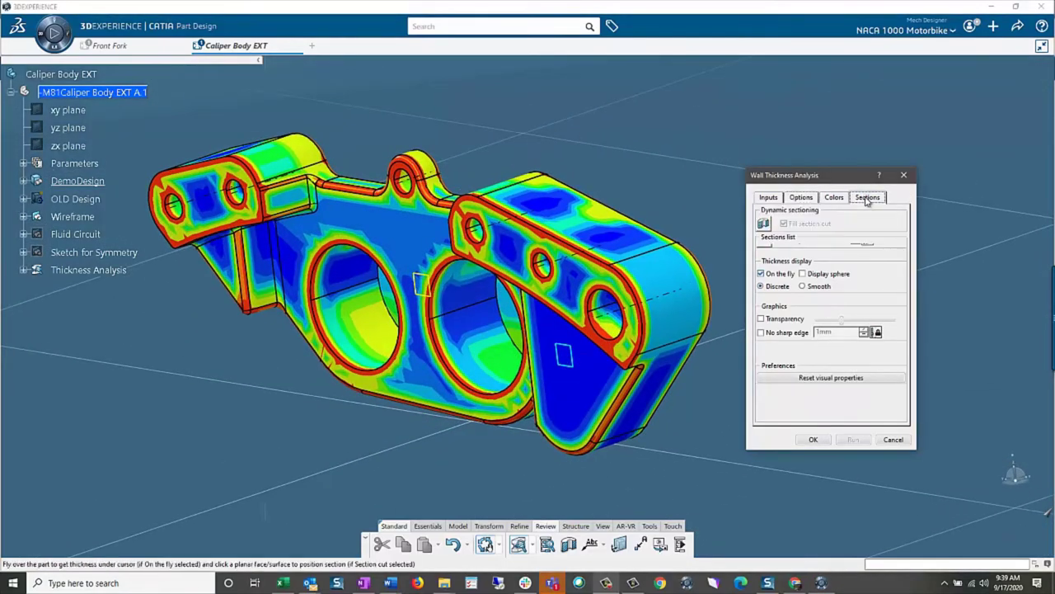
{"action": "middle_click_drag", "start_coordinate": [416, 264], "coordinate": [495, 202]}
{"action": "left_click_drag", "start_coordinate": [511, 198], "coordinate": [534, 164]}
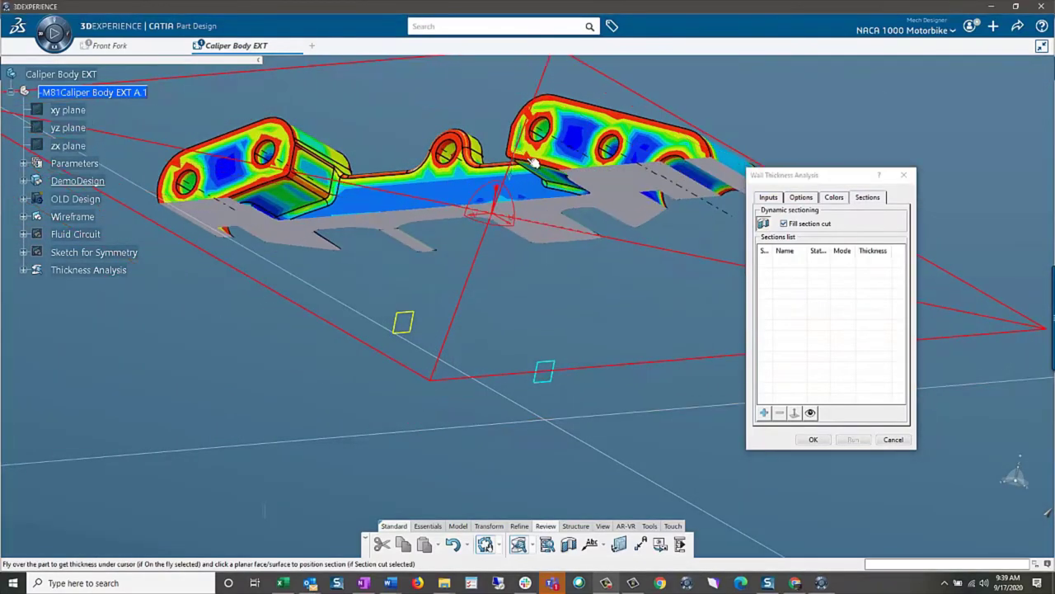
{"action": "left_click", "coordinate": [895, 439]}
{"action": "middle_click_drag", "start_coordinate": [494, 272], "coordinate": [142, 29]}
Open Front Fender.2 from the Front Fork assembly in a new tab and list the 3D apps
{"action": "left_click", "coordinate": [98, 47]}
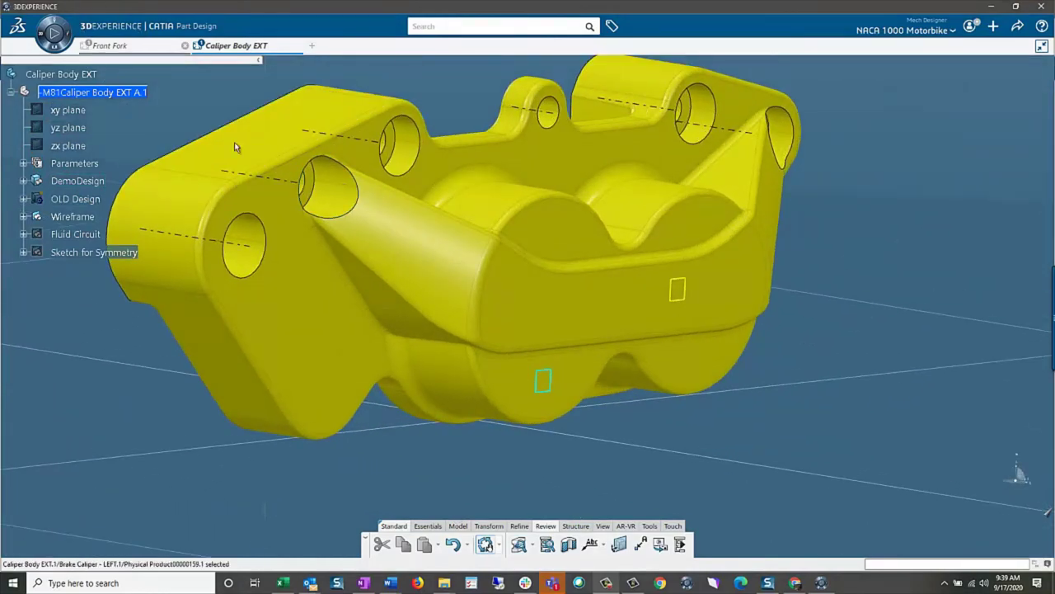
{"action": "middle_click_drag", "start_coordinate": [551, 285], "coordinate": [742, 342]}
{"action": "left_click", "coordinate": [761, 340]}
{"action": "right_click", "coordinate": [761, 200]}
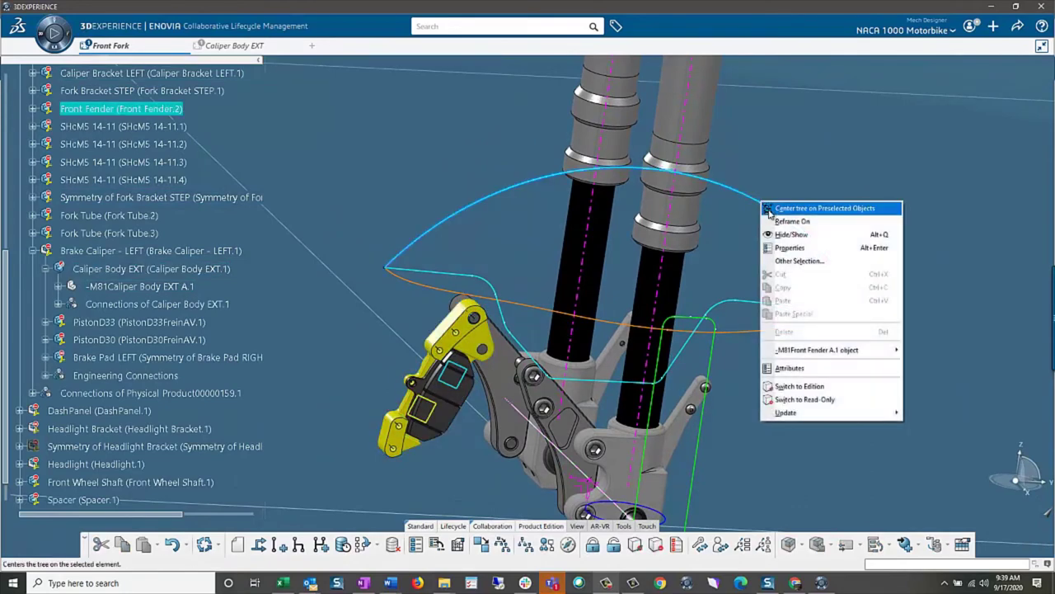
{"action": "left_click", "coordinate": [771, 213]}
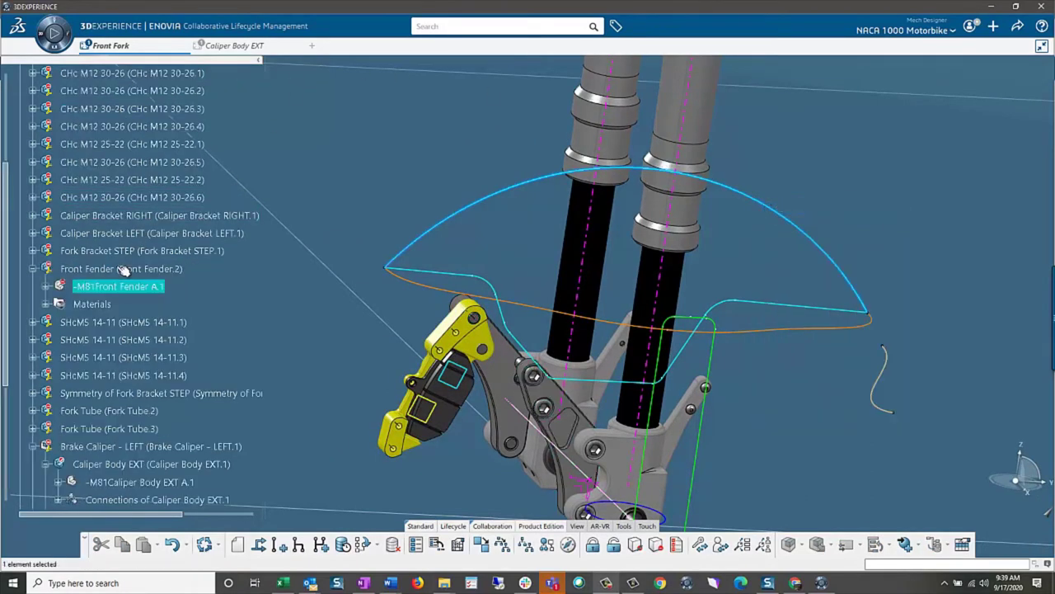
{"action": "right_click", "coordinate": [122, 270]}
{"action": "mouse_move", "coordinate": [184, 426]}
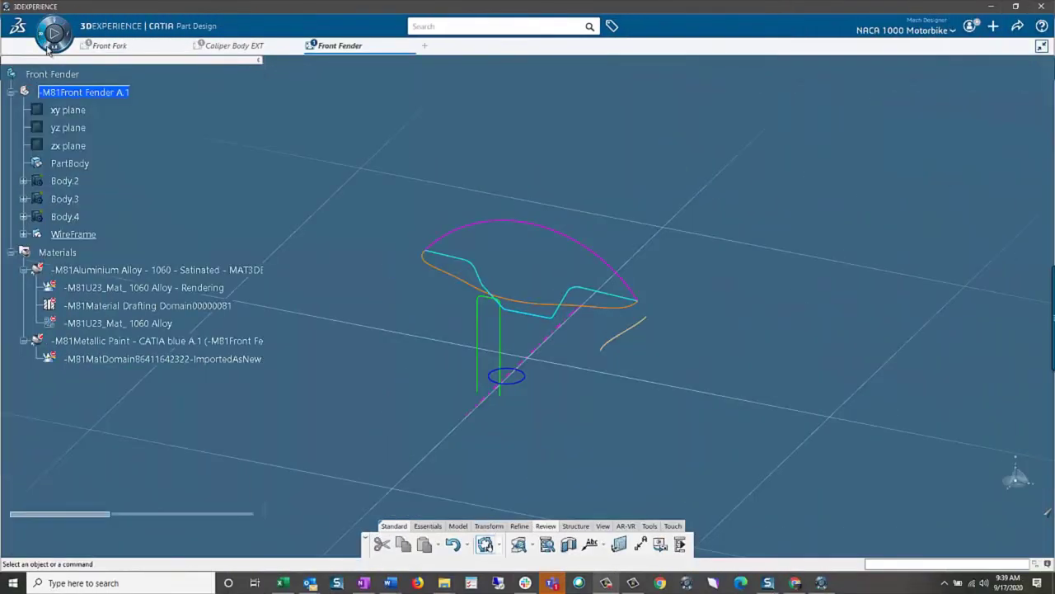
{"action": "left_click", "coordinate": [47, 48]}
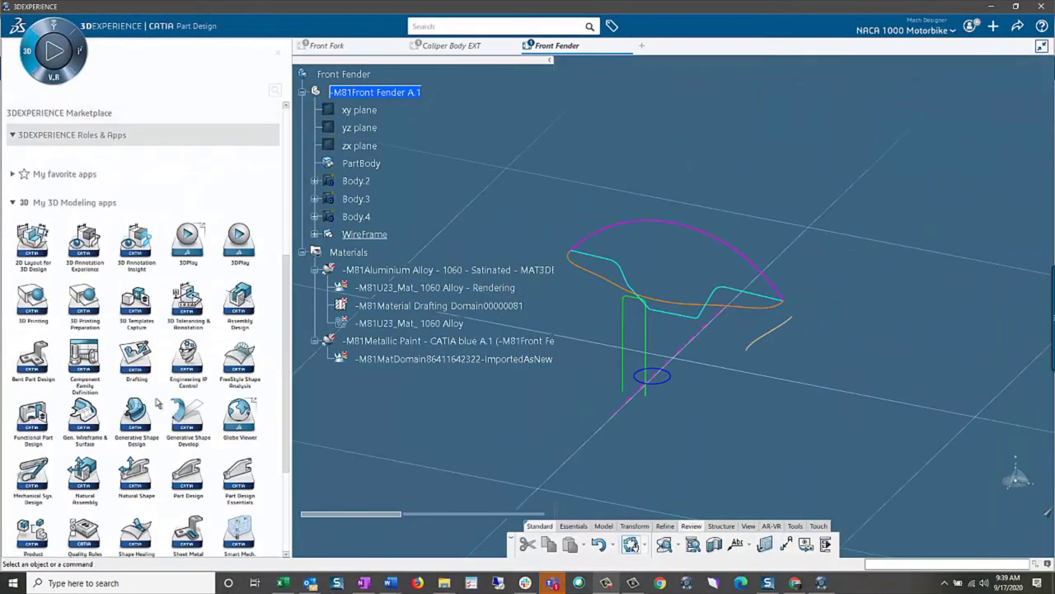
Revolve the tan profile curve about Line.2 into the arched fender surface
{"action": "left_click", "coordinate": [136, 410]}
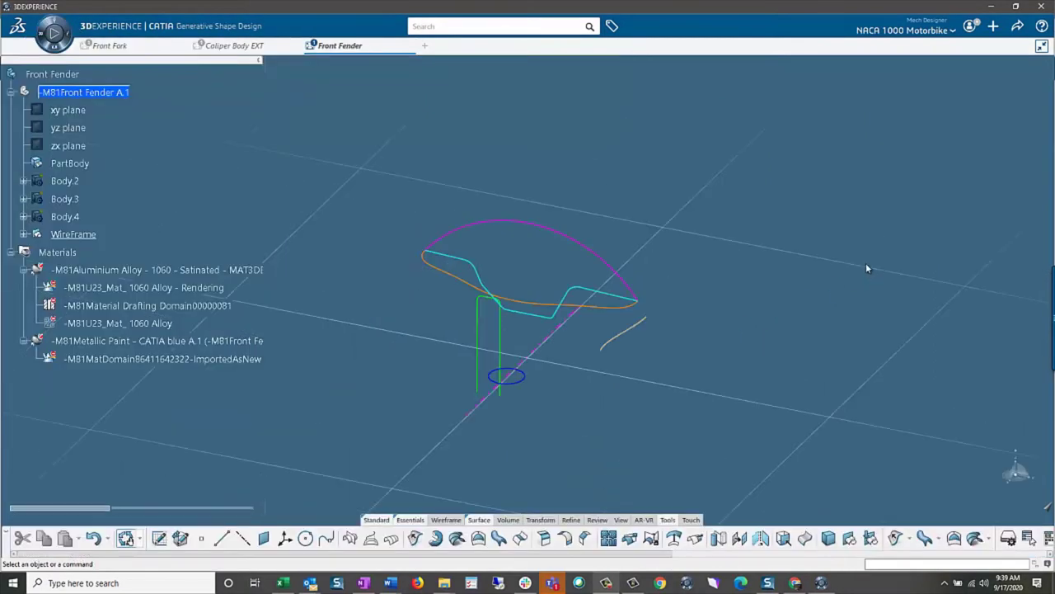
{"action": "left_click", "coordinate": [648, 325]}
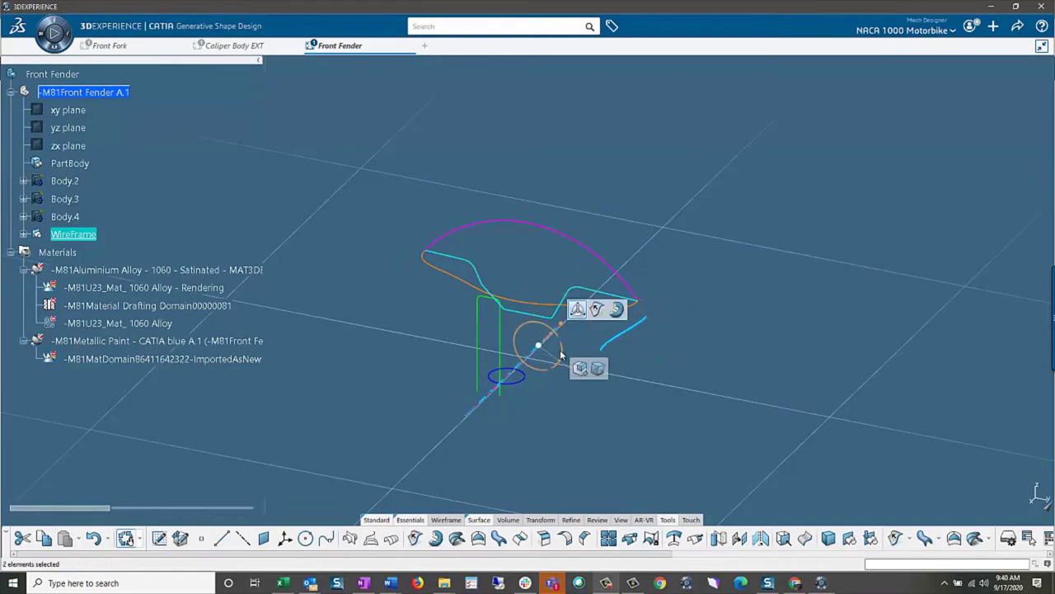
{"action": "left_click", "coordinate": [556, 333]}
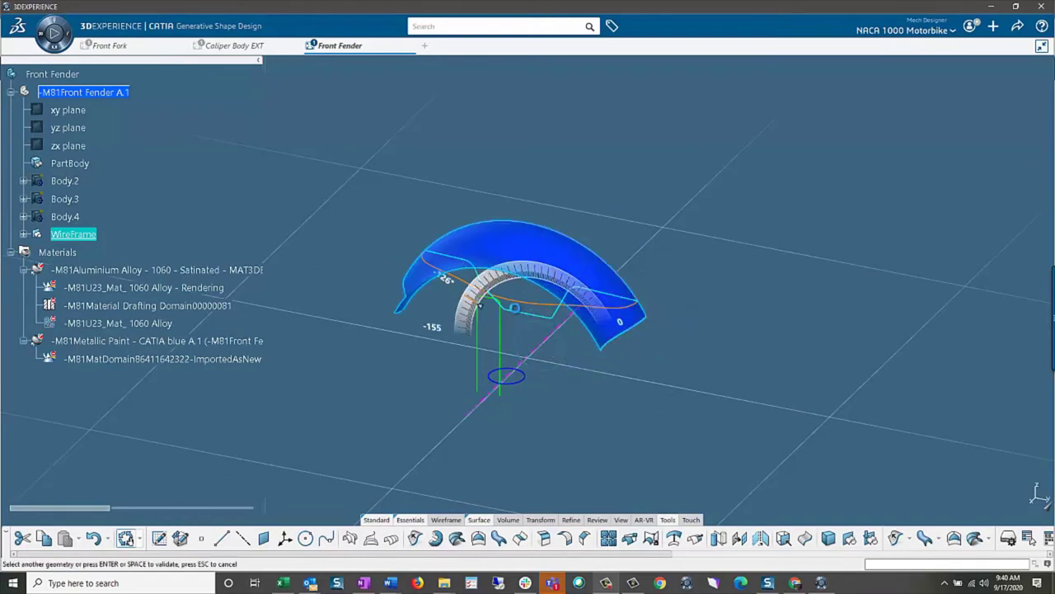
{"action": "key", "text": "Return"}
Start extruding the orange sketch curve upward into a tall surface
{"action": "middle_click_drag", "start_coordinate": [544, 334], "coordinate": [528, 316]}
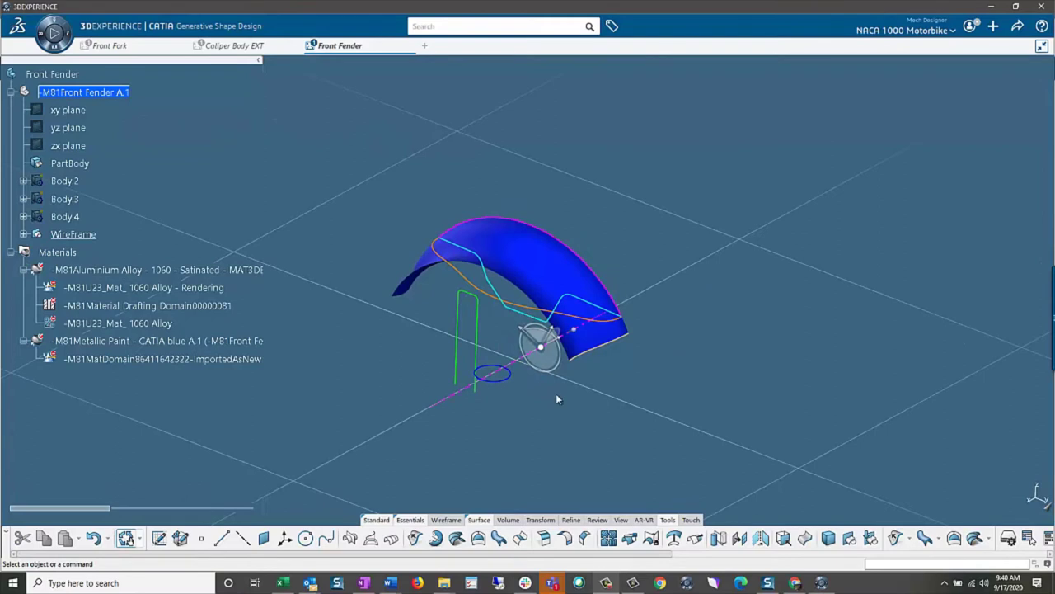
{"action": "middle_click_drag", "start_coordinate": [556, 399], "coordinate": [489, 291]}
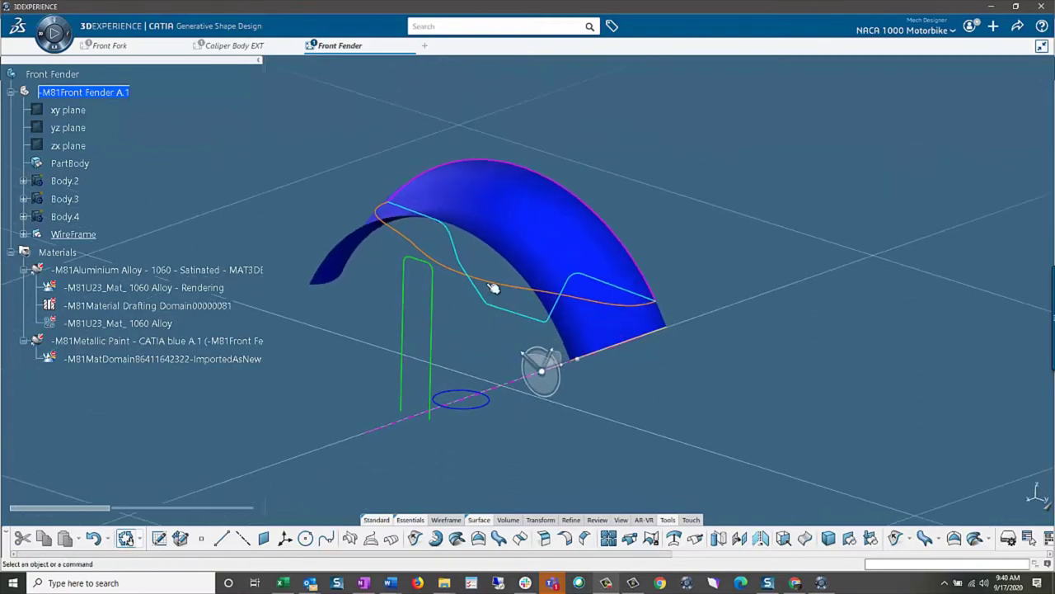
{"action": "left_click", "coordinate": [493, 286]}
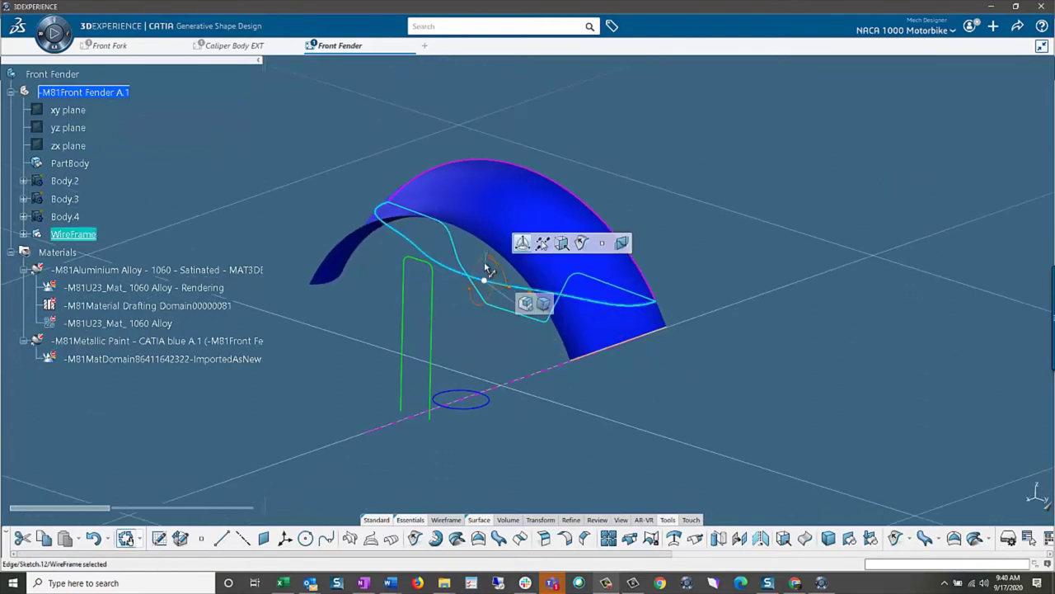
{"action": "mouse_move", "coordinate": [488, 269]}
{"action": "left_mouse_down"}
{"action": "mouse_move", "coordinate": [505, 126]}
{"action": "mouse_move", "coordinate": [505, 138]}
{"action": "left_mouse_up"}
Validate the tall extruded wall built from the orange curve
{"action": "key", "text": "Return"}
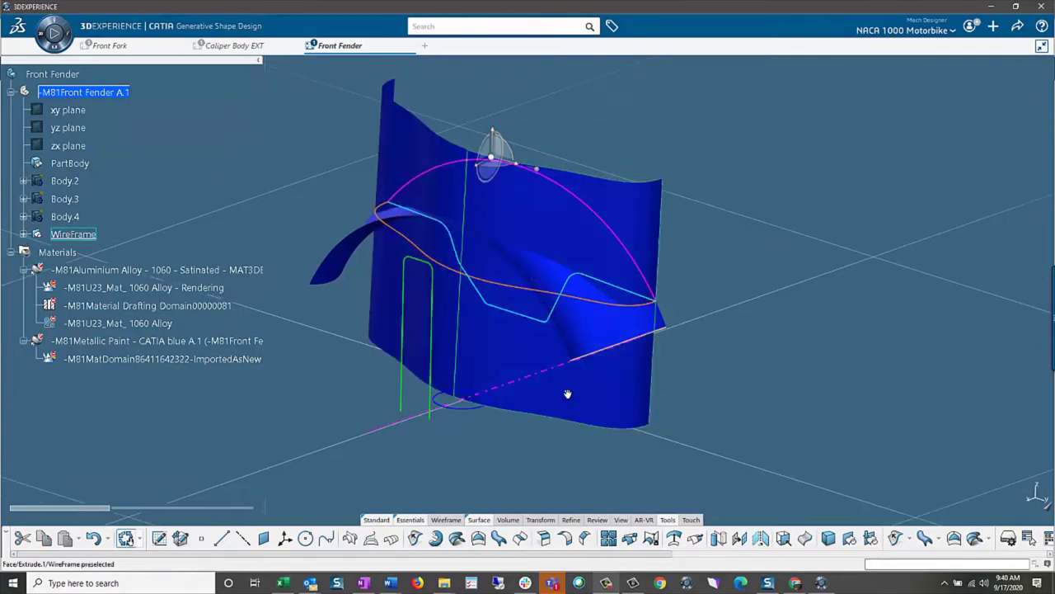
{"action": "middle_click_drag", "start_coordinate": [567, 393], "coordinate": [627, 346]}
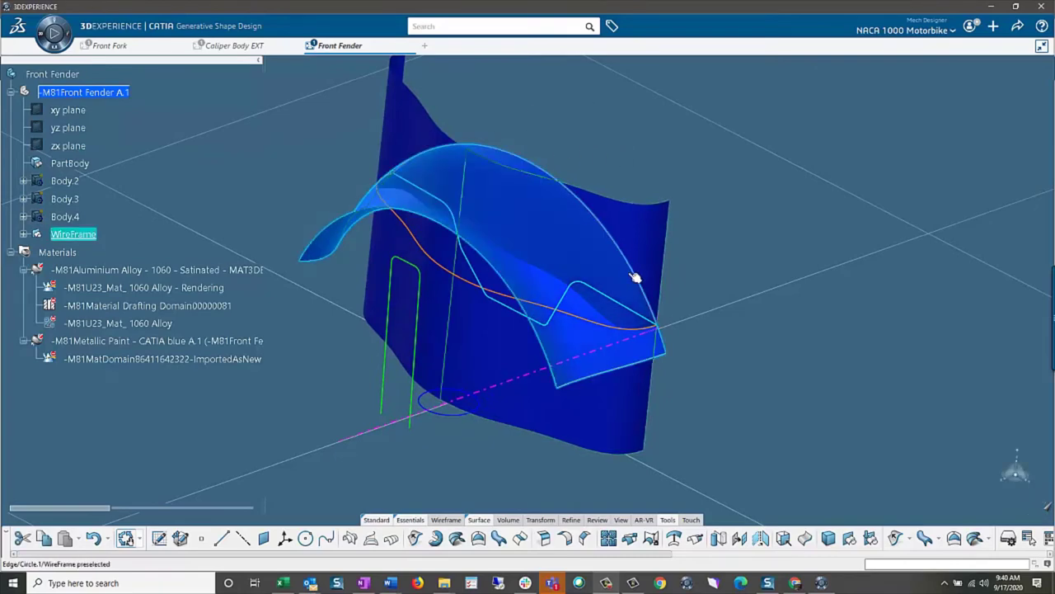
{"action": "middle_click_drag", "start_coordinate": [634, 278], "coordinate": [503, 384]}
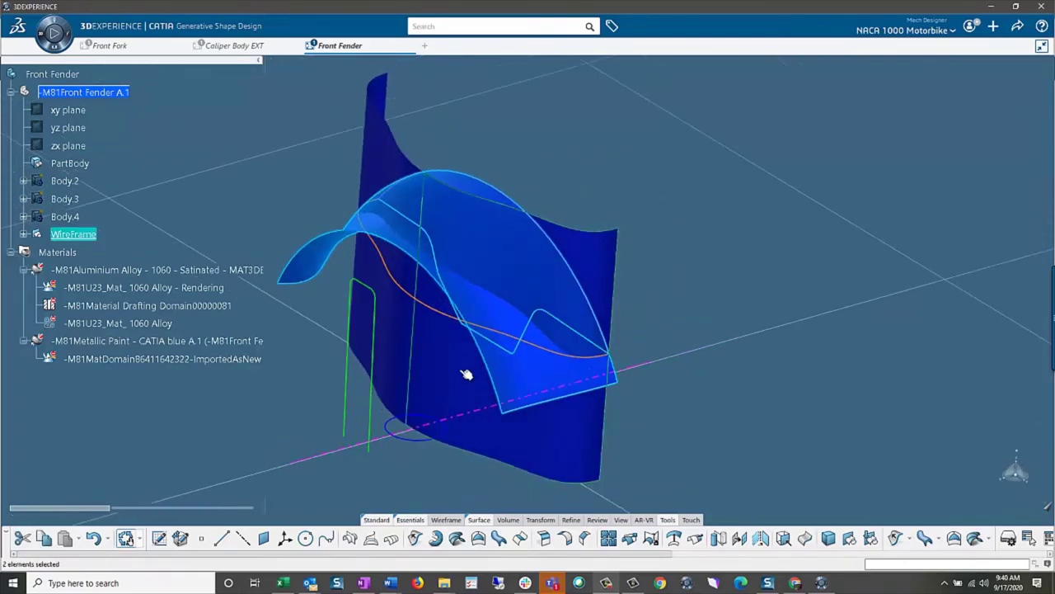
Trim the extruded wall and revolved fender surface against each other into one shape
{"action": "left_click", "coordinate": [549, 331]}
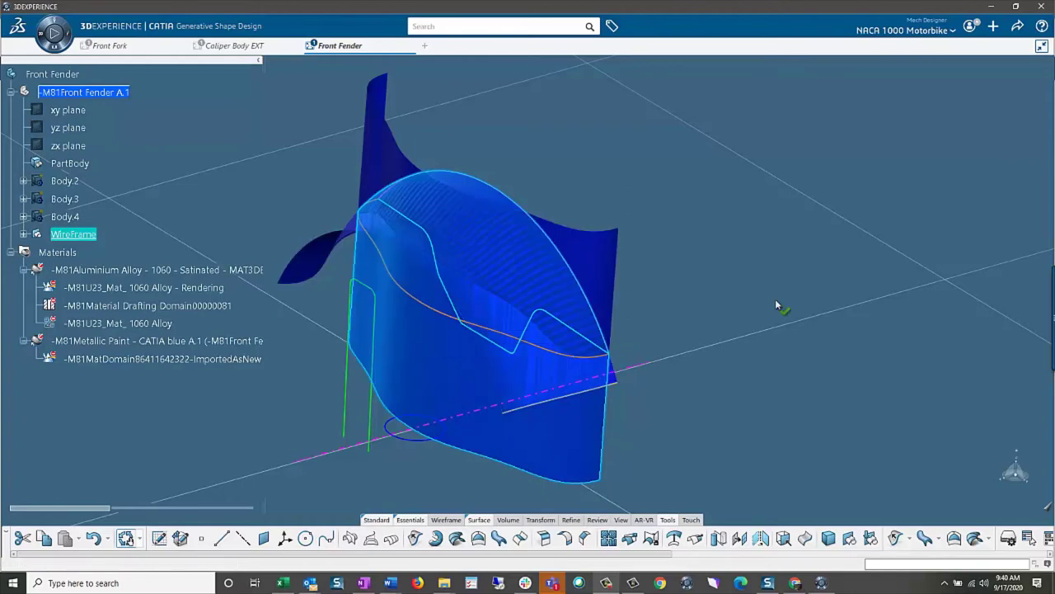
{"action": "middle_click_drag", "start_coordinate": [775, 305], "coordinate": [490, 323]}
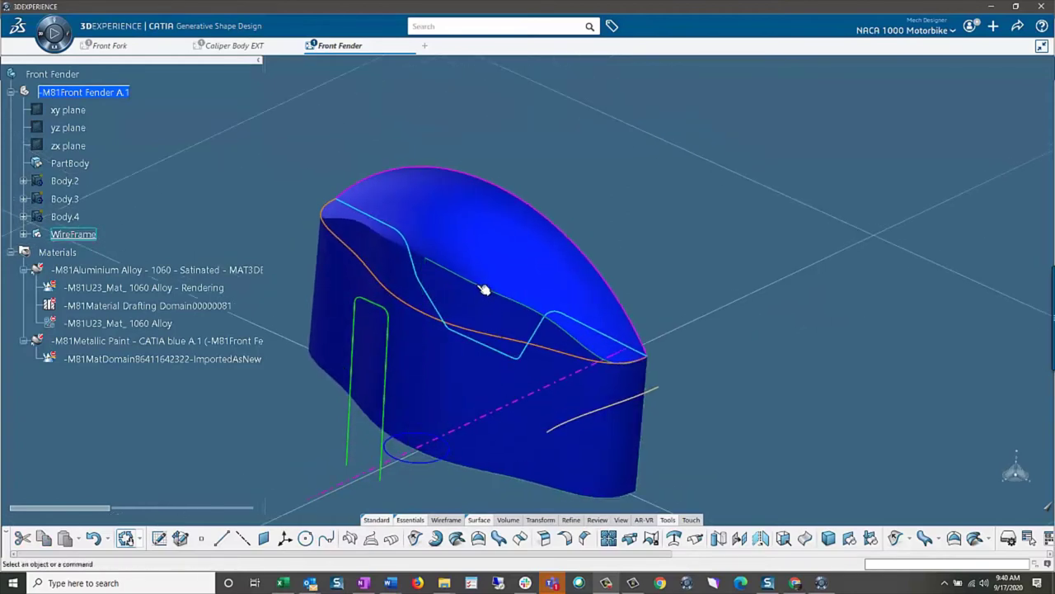
{"action": "left_click", "coordinate": [495, 282]}
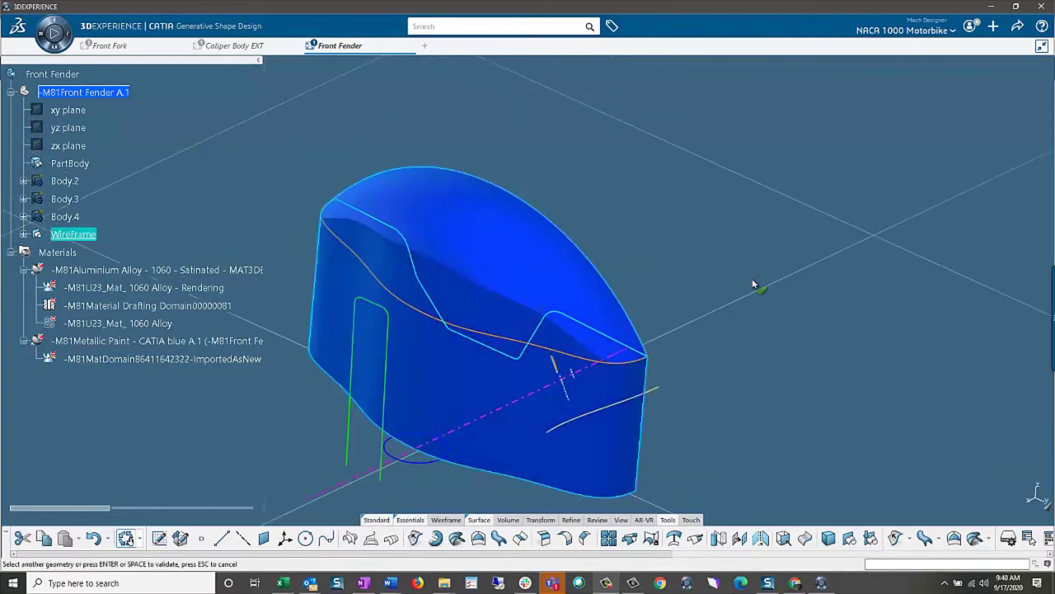
{"action": "left_click", "coordinate": [753, 282]}
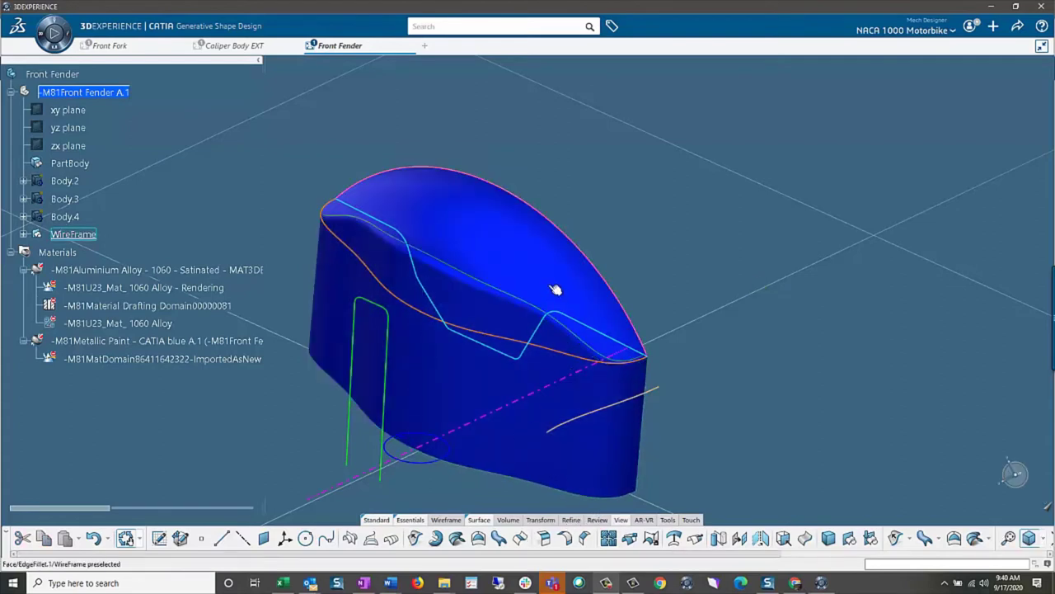
{"action": "left_click", "coordinate": [620, 520]}
Switch the display style to Shading with Edges
{"action": "left_click", "coordinate": [608, 545]}
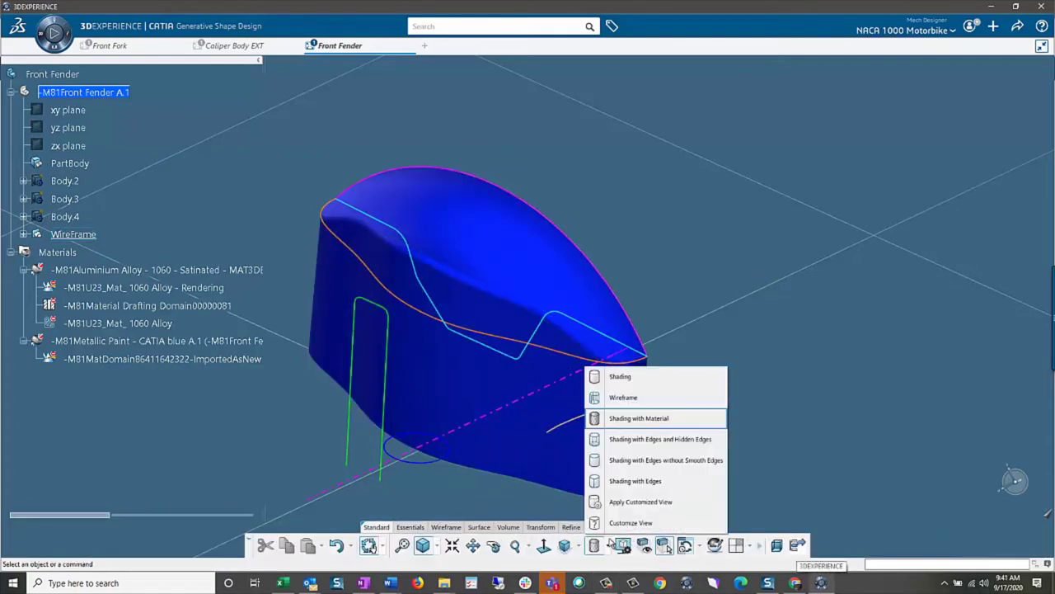
{"action": "left_click", "coordinate": [616, 485]}
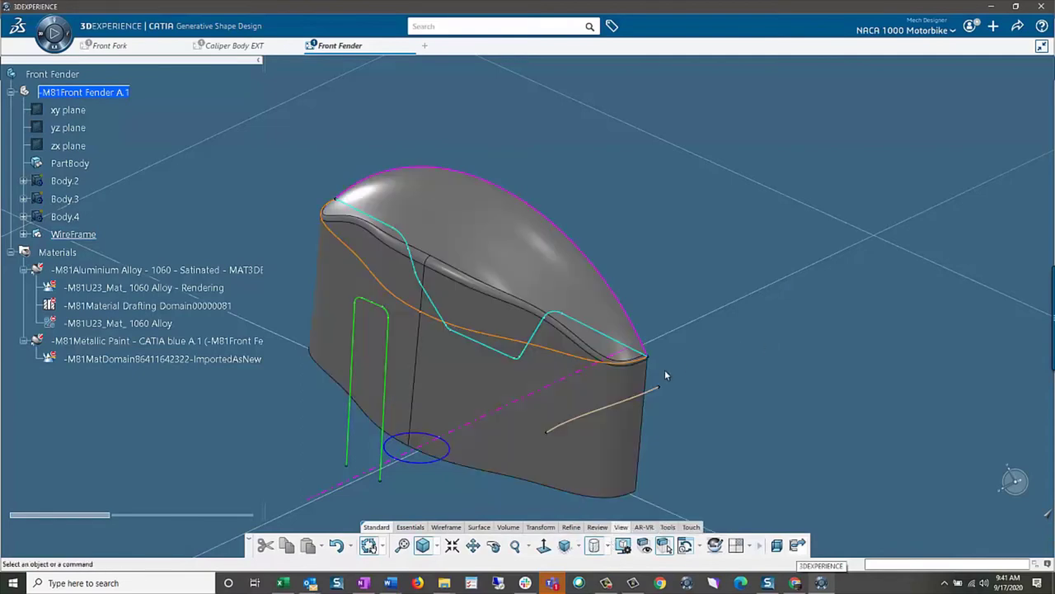
{"action": "mouse_move", "coordinate": [665, 370]}
{"action": "middle_mouse_down"}
{"action": "mouse_move", "coordinate": [635, 401]}
{"action": "mouse_move", "coordinate": [509, 290]}
{"action": "middle_mouse_up"}
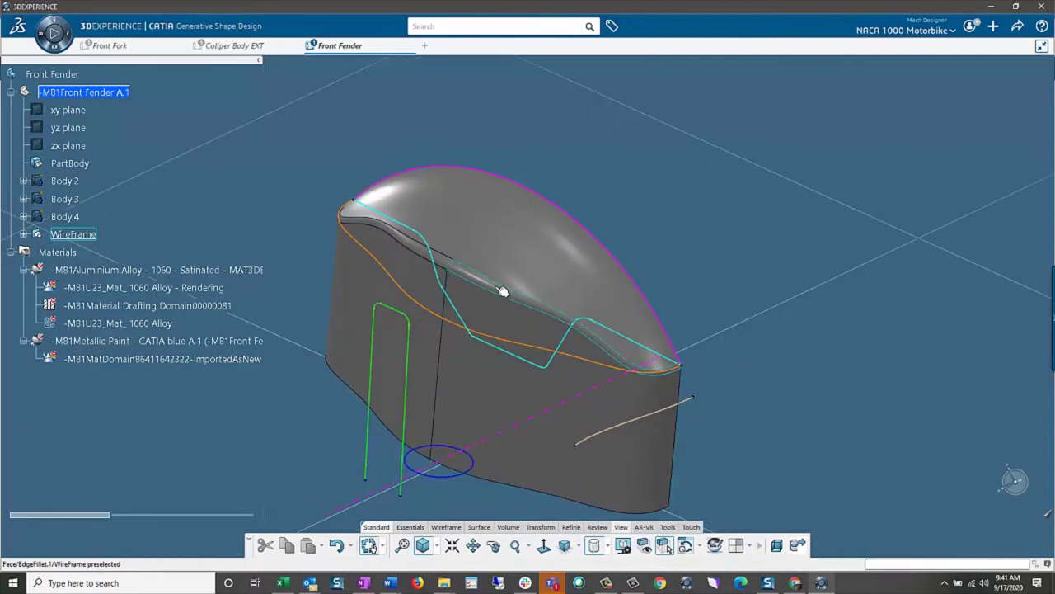
Make EdgeFillet.1 a variable fillet and add a third control point at the edge's end
{"action": "double_click", "coordinate": [541, 297]}
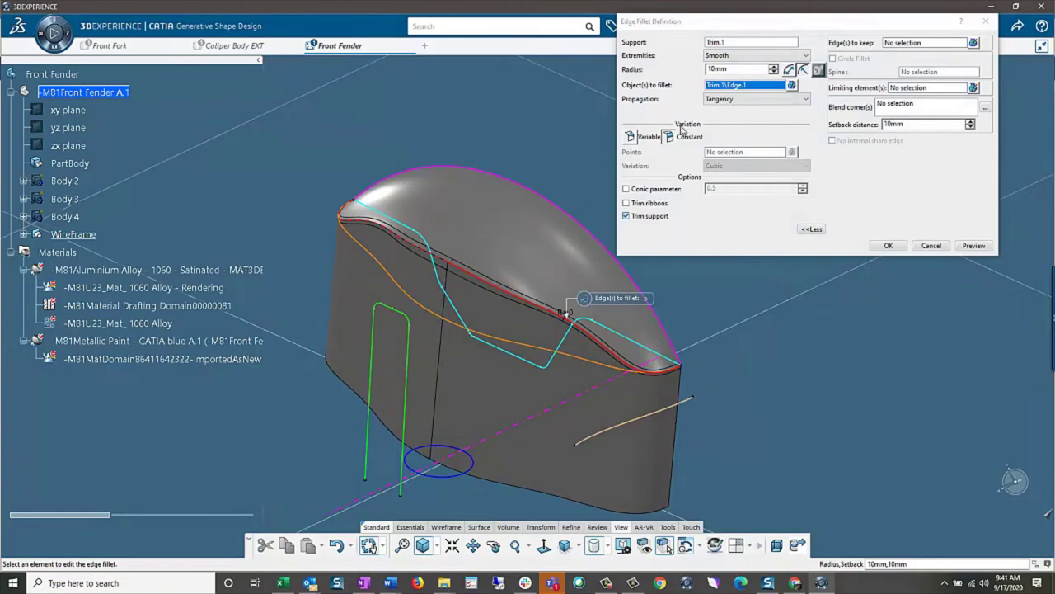
{"action": "left_click", "coordinate": [631, 136]}
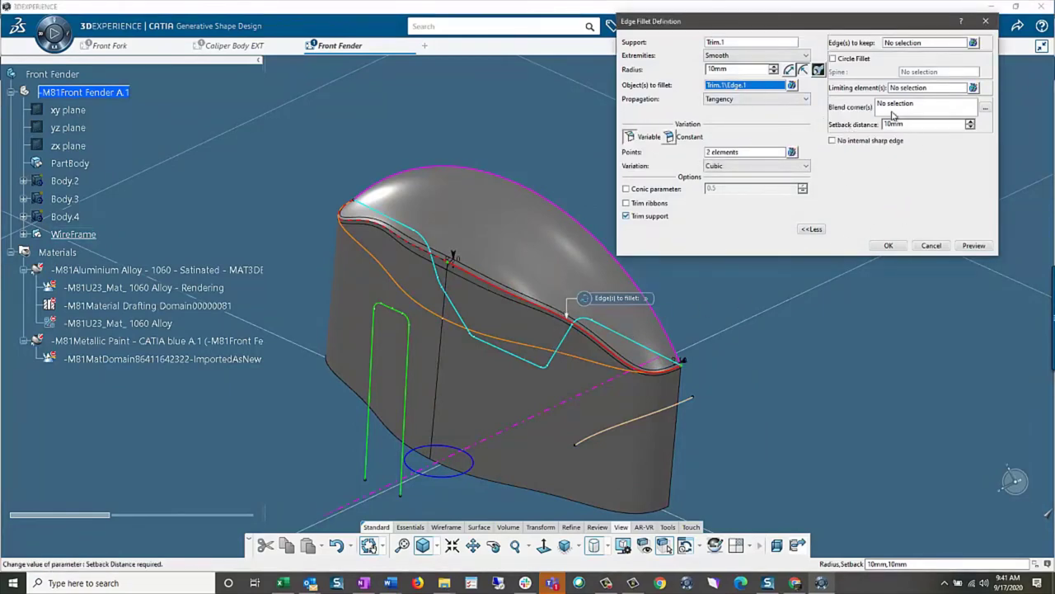
{"action": "left_click", "coordinate": [792, 152]}
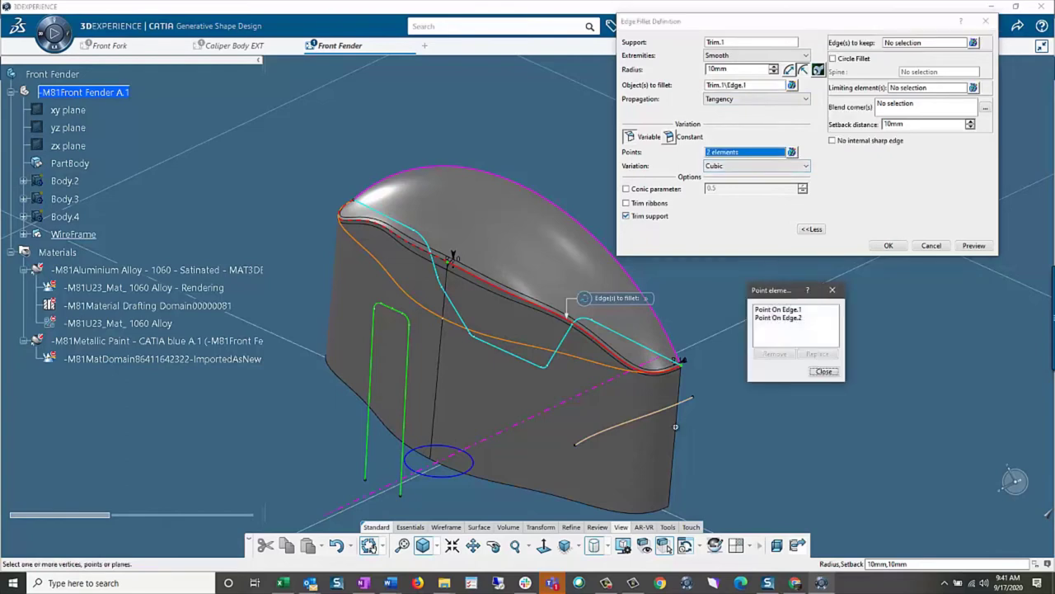
{"action": "middle_click_drag", "start_coordinate": [446, 281], "coordinate": [384, 282]}
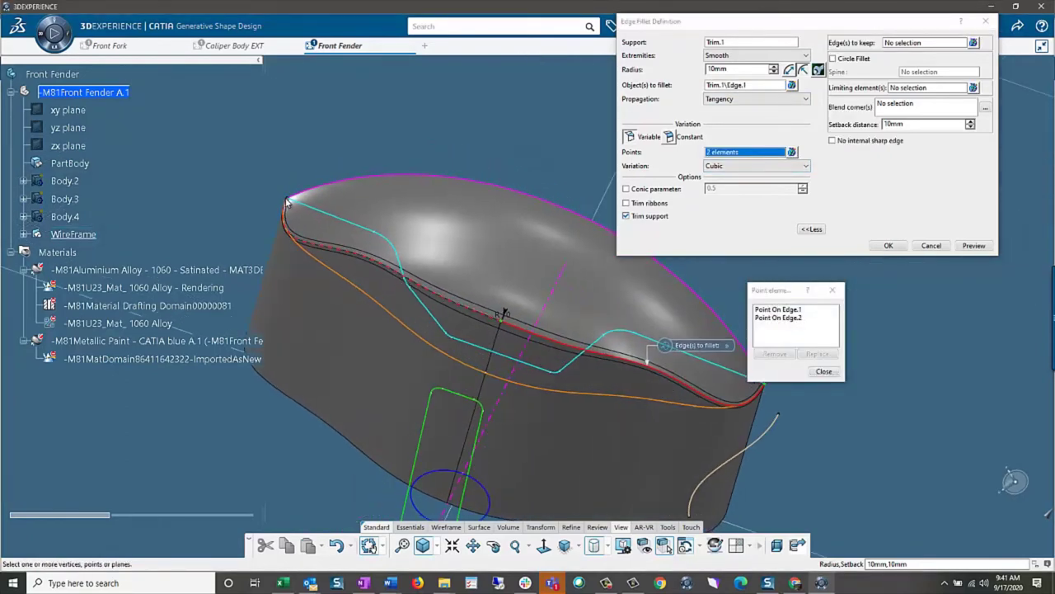
{"action": "left_click", "coordinate": [285, 198]}
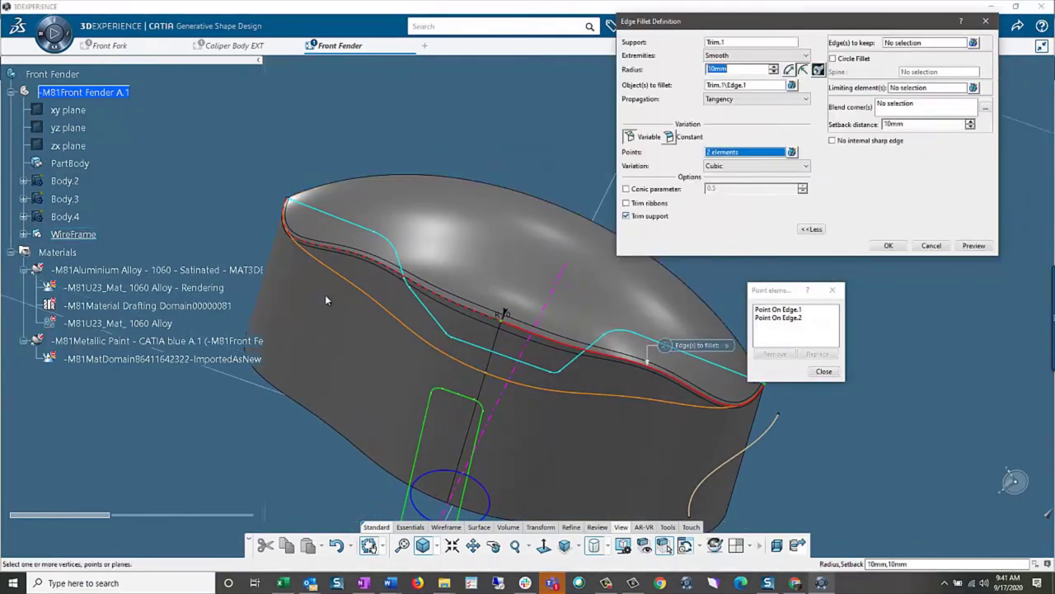
{"action": "middle_click_drag", "start_coordinate": [221, 209], "coordinate": [280, 239]}
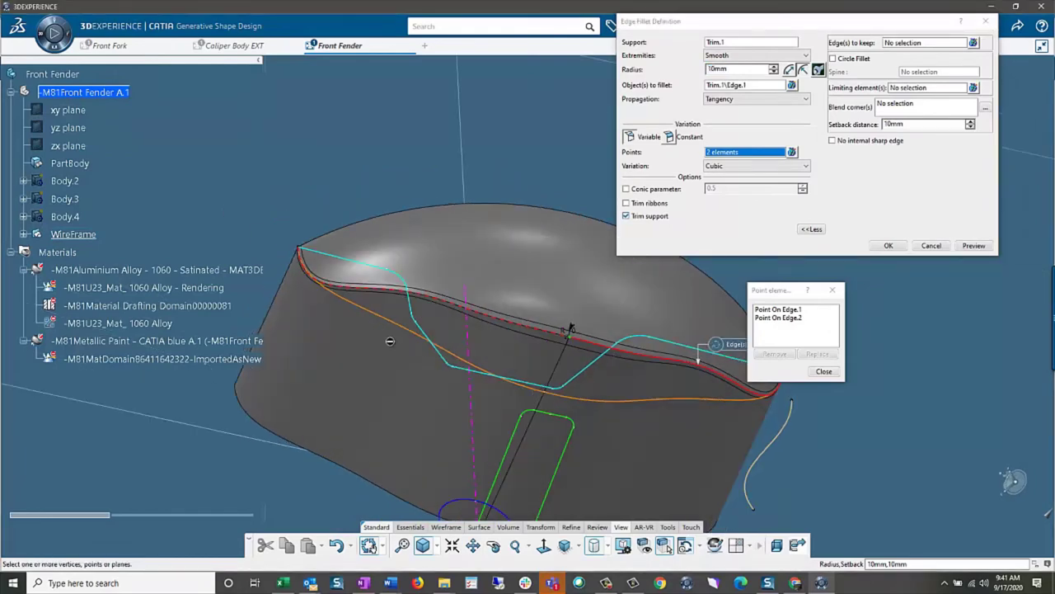
{"action": "left_click", "coordinate": [303, 253]}
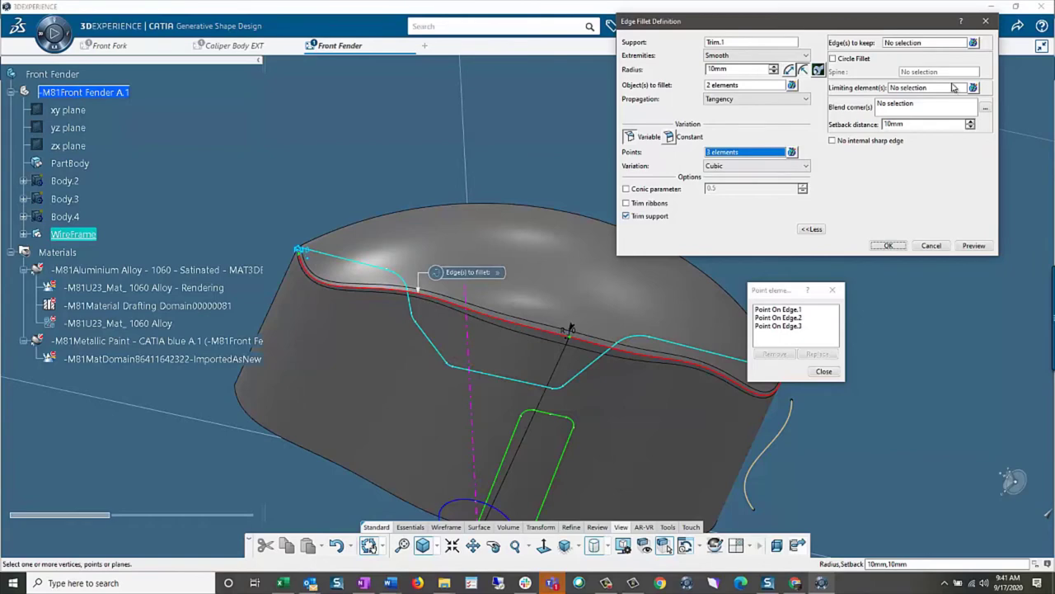
Set the fillet radius at Point On Edge.2 to 50mm and confirm the variable fillet
{"action": "left_click", "coordinate": [818, 69]}
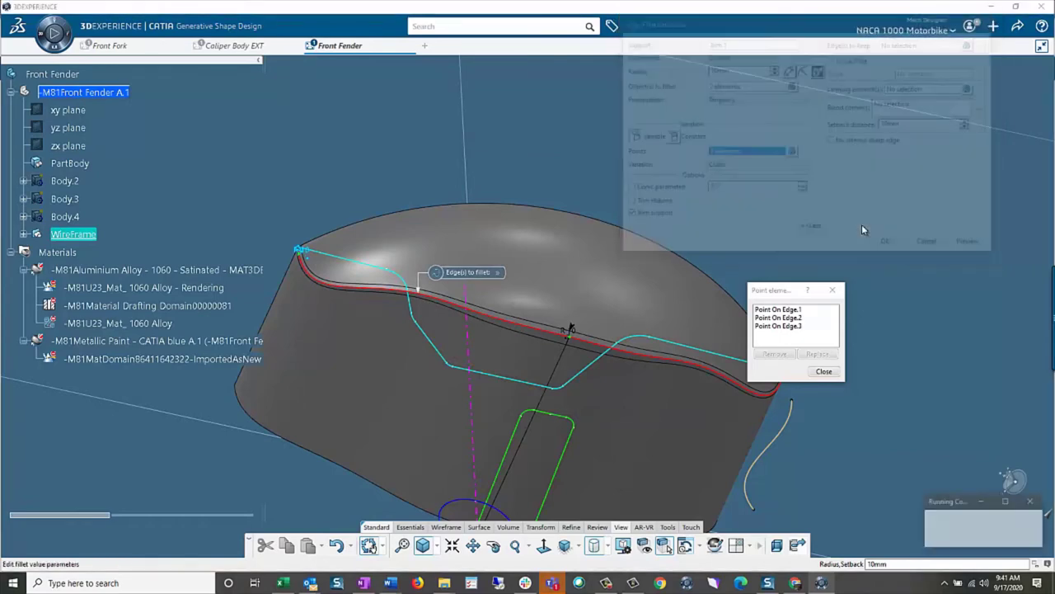
{"action": "left_click", "coordinate": [816, 183]}
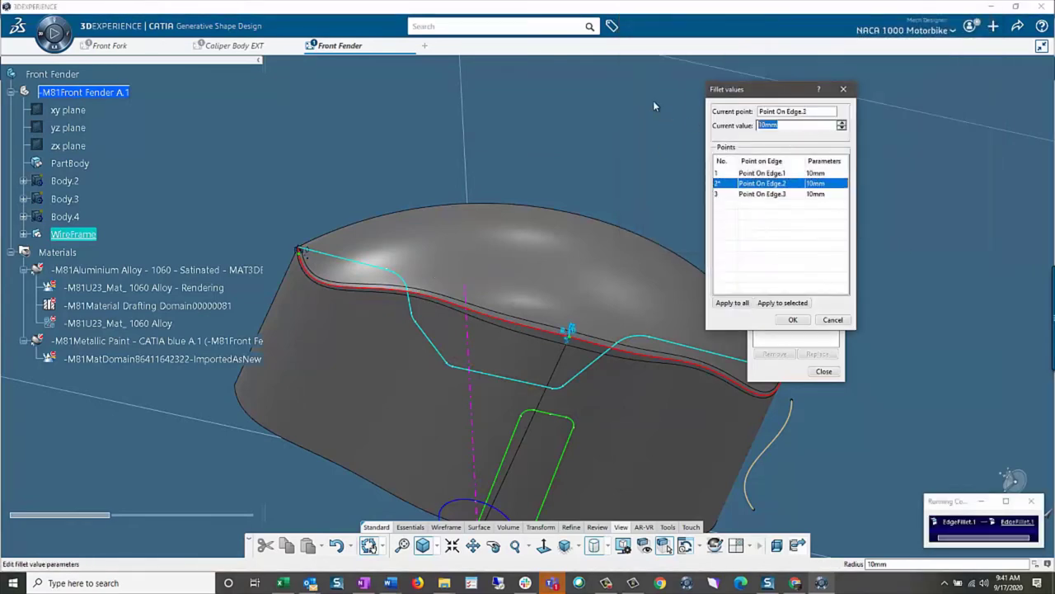
{"action": "type", "text": "50mm"}
{"action": "key", "text": "Tab"}
{"action": "key", "text": "Return"}
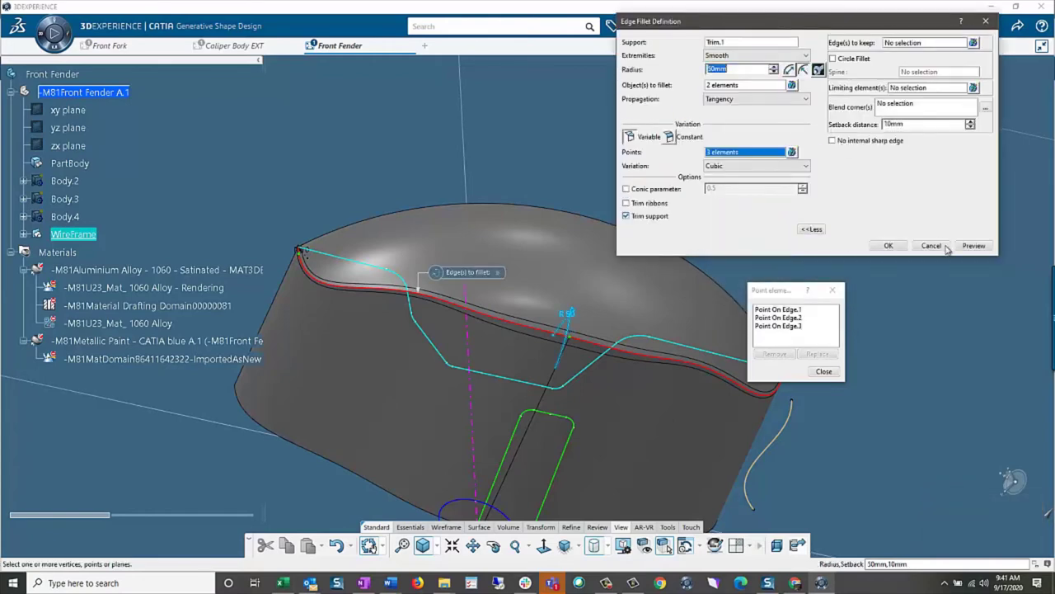
{"action": "left_click", "coordinate": [960, 248]}
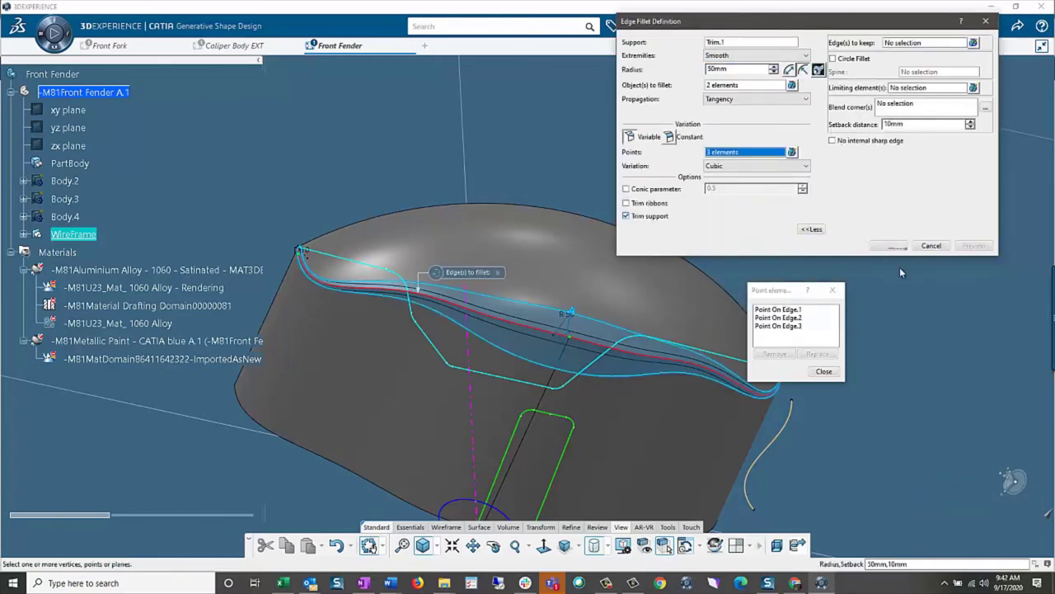
{"action": "middle_click_drag", "start_coordinate": [512, 313], "coordinate": [383, 319]}
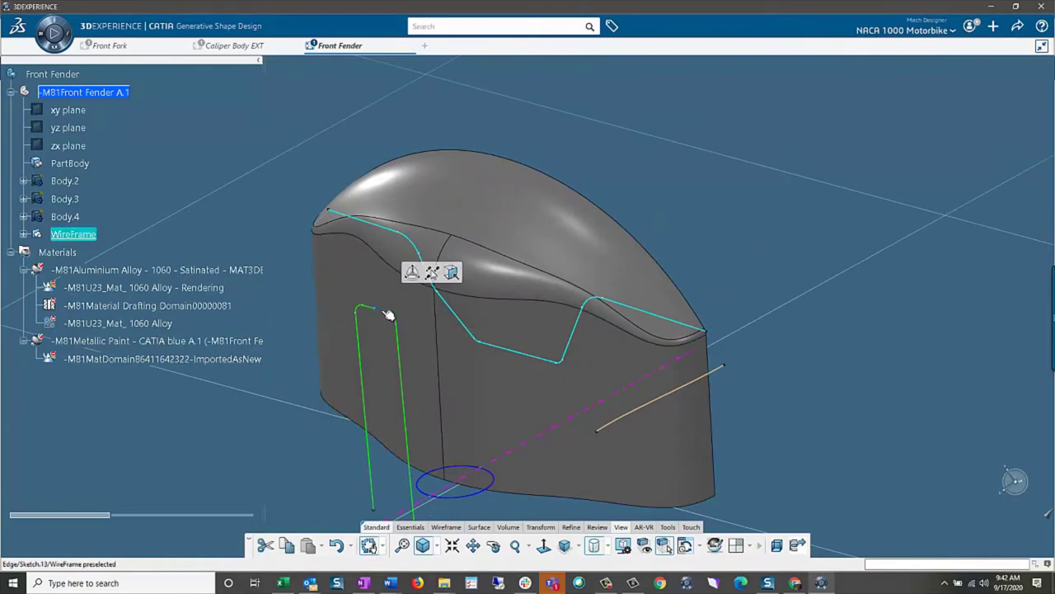
Extrude Sketch.13 into a surface crossing the fender, 125 mm in both directions
{"action": "left_click", "coordinate": [403, 533]}
{"action": "left_click", "coordinate": [443, 528]}
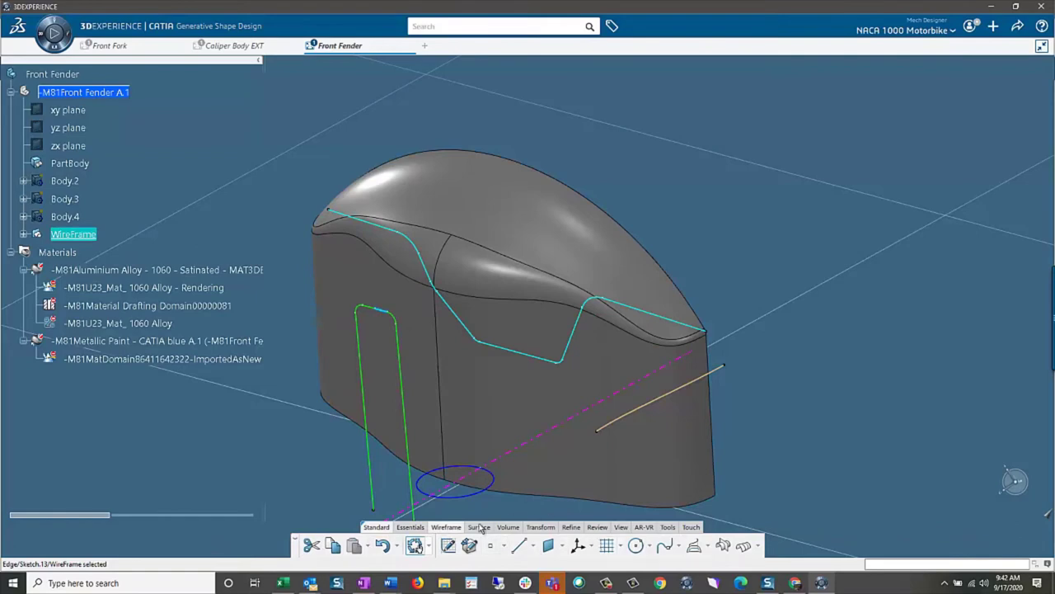
{"action": "left_click", "coordinate": [480, 527]}
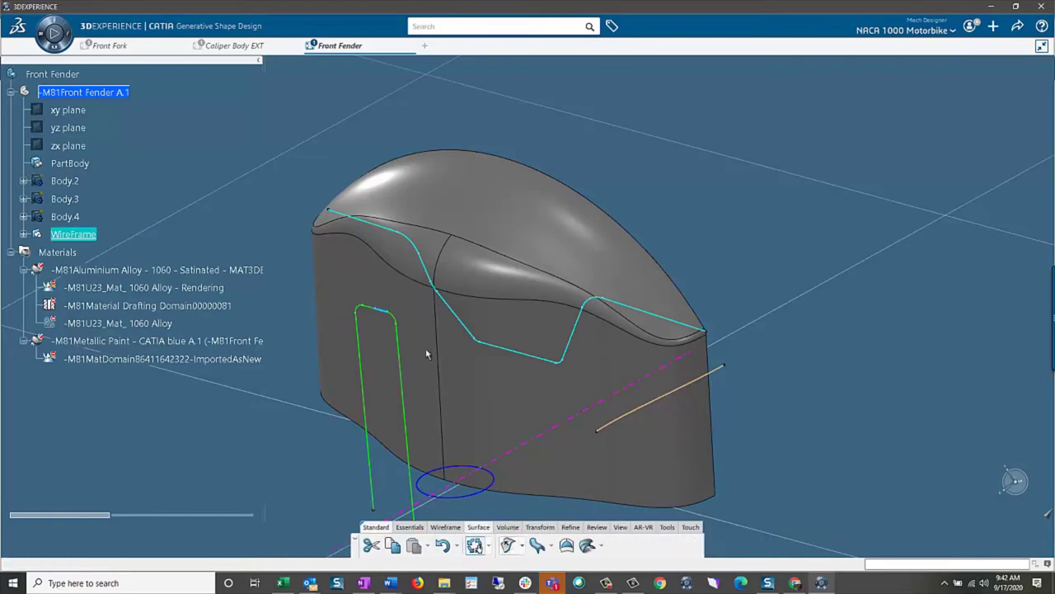
{"action": "mouse_move", "coordinate": [425, 353]}
{"action": "middle_mouse_down"}
{"action": "mouse_move", "coordinate": [459, 202]}
{"action": "mouse_move", "coordinate": [511, 218]}
{"action": "middle_mouse_up"}
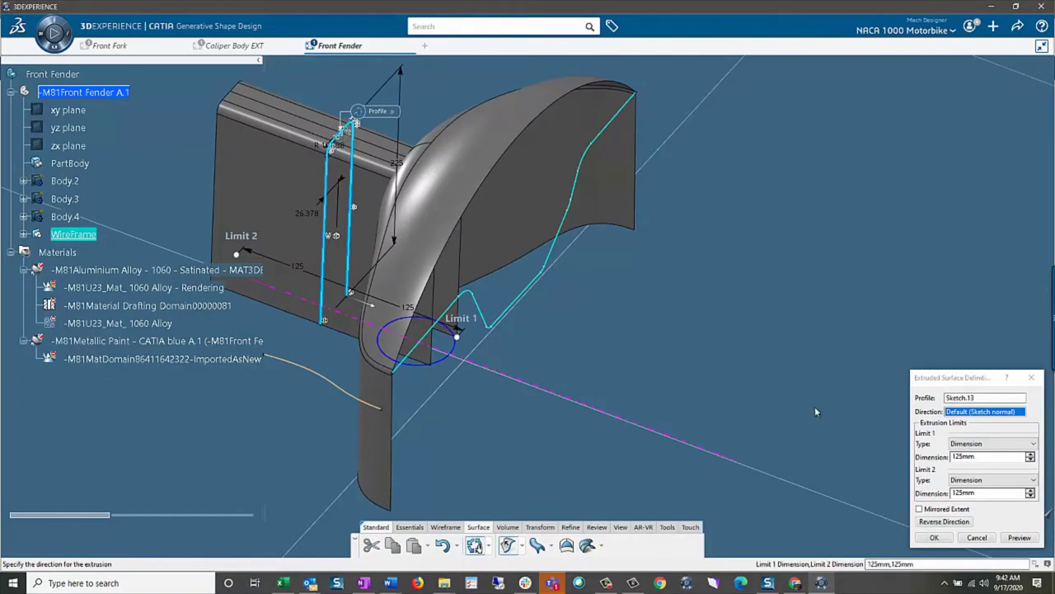
{"action": "left_click", "coordinate": [935, 537]}
{"action": "middle_click_drag", "start_coordinate": [934, 537], "coordinate": [414, 432]}
{"action": "left_click", "coordinate": [414, 437]}
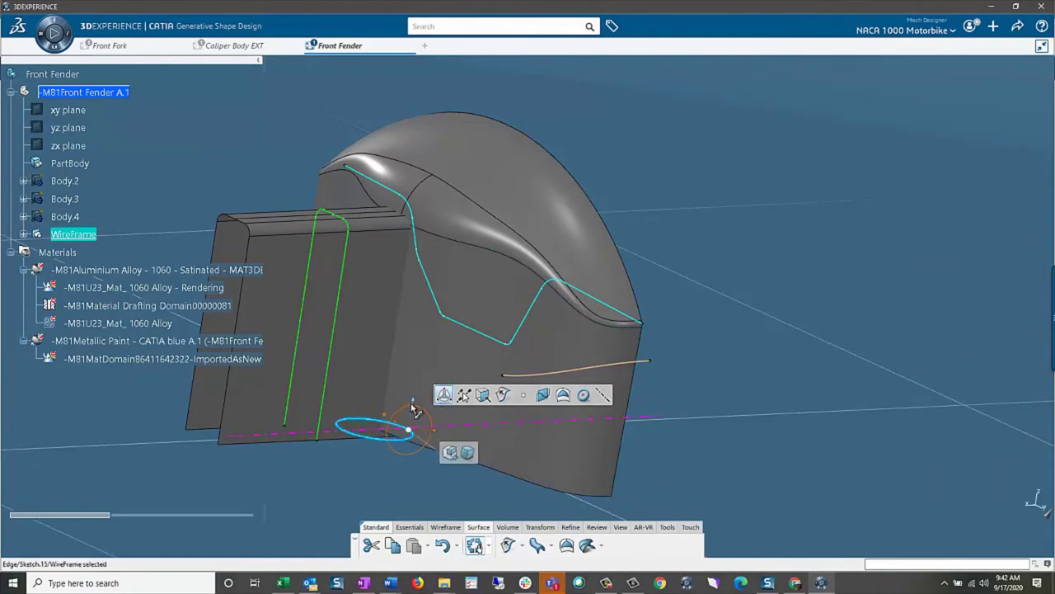
Extrude the ellipse into a tall cylinder and trim it with the fender to cut an opening
{"action": "left_click_drag", "start_coordinate": [413, 401], "coordinate": [412, 132]}
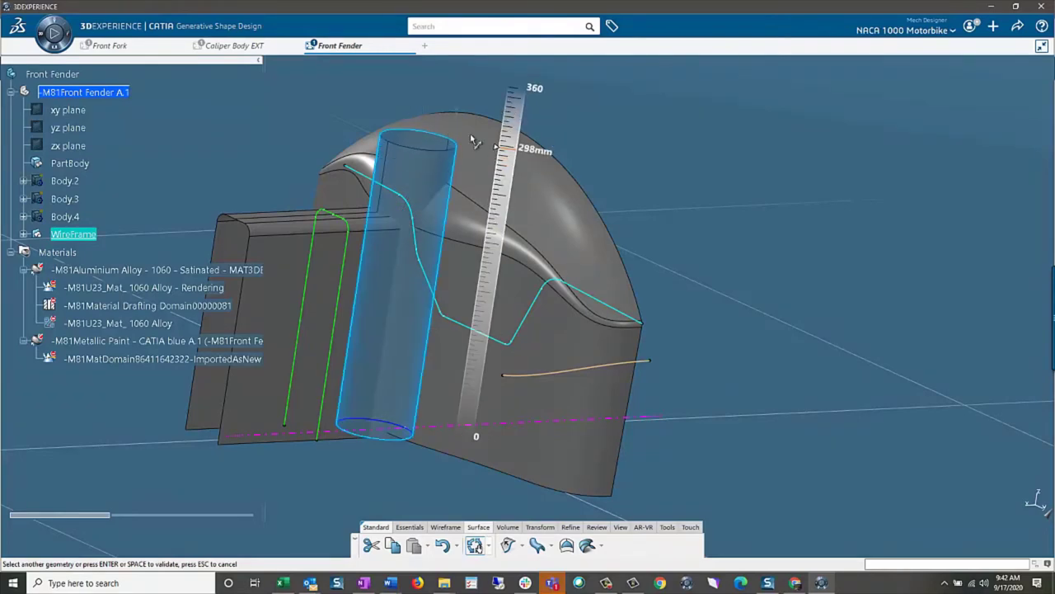
{"action": "left_click", "coordinate": [577, 200]}
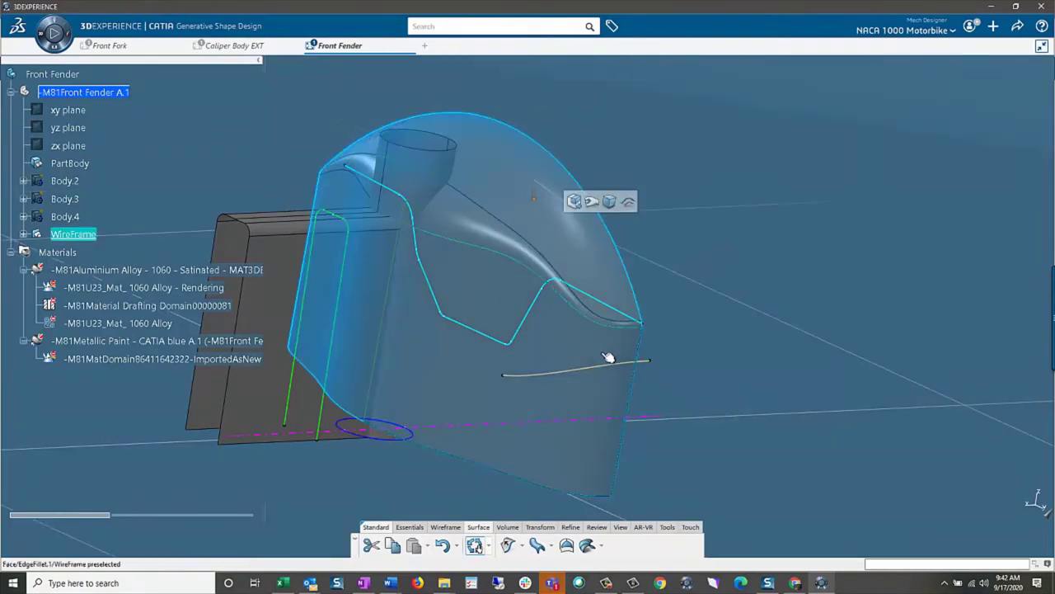
{"action": "middle_click_drag", "start_coordinate": [607, 358], "coordinate": [517, 410]}
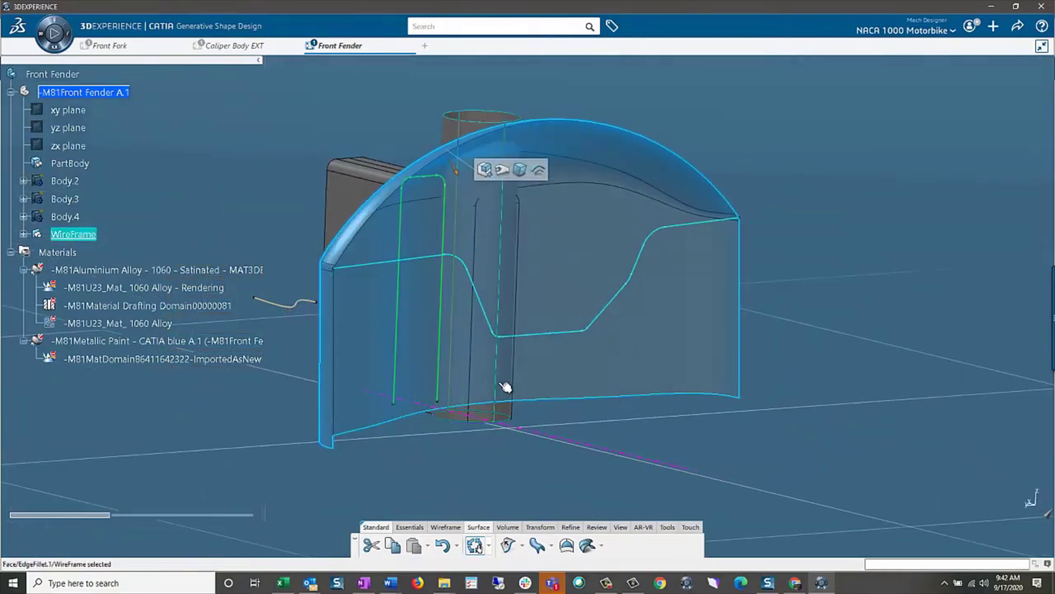
{"action": "left_click", "coordinate": [502, 389], "text": "ctrl"}
{"action": "left_click", "coordinate": [595, 347]}
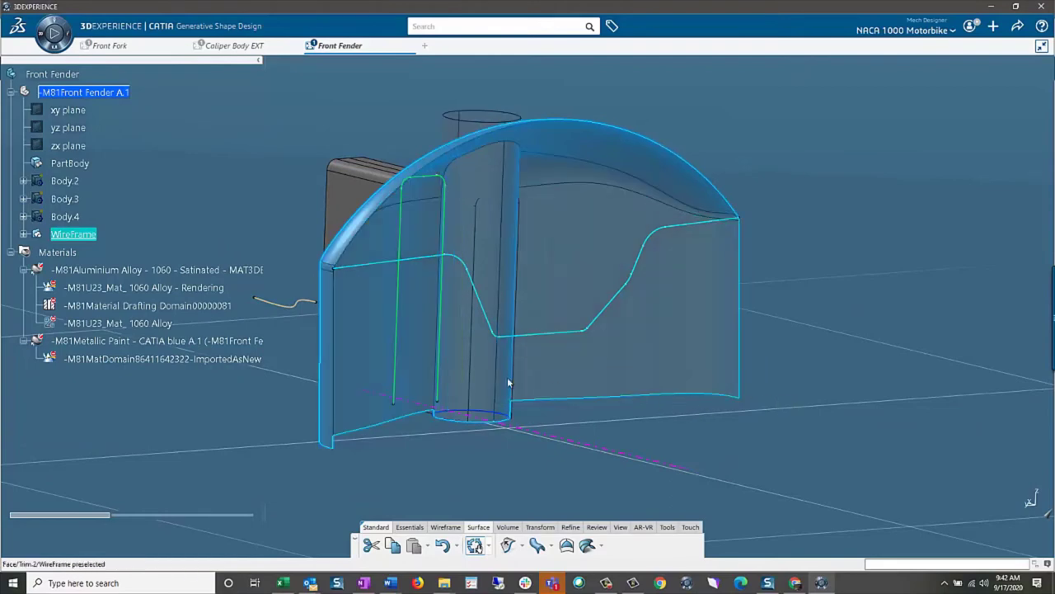
{"action": "middle_click_drag", "start_coordinate": [507, 376], "coordinate": [372, 301]}
{"action": "left_click", "coordinate": [714, 226]}
Hide the leftover extrude, fillet the opening's edges, and select EdgeFillet.2 with Extrude.2
{"action": "left_click", "coordinate": [258, 319]}
{"action": "left_click", "coordinate": [407, 323]}
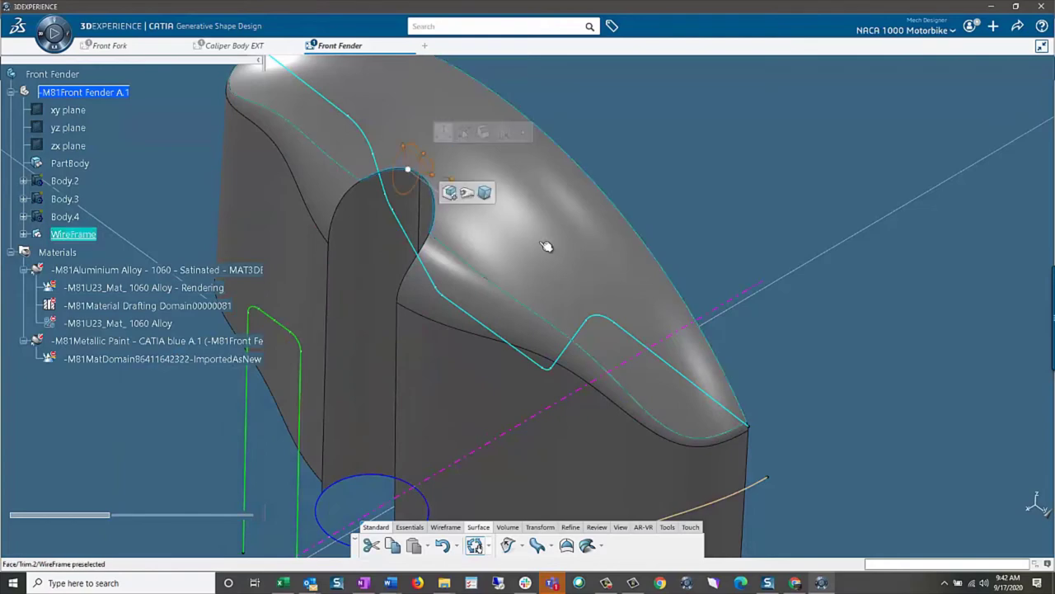
{"action": "left_click", "coordinate": [486, 131]}
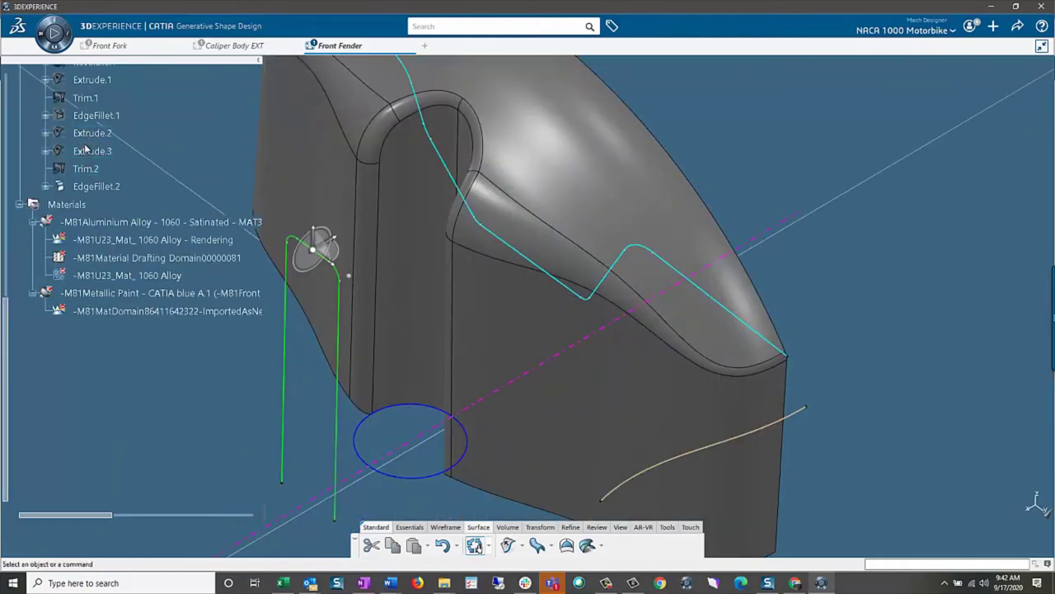
{"action": "left_click", "coordinate": [362, 399]}
{"action": "middle_click_drag", "start_coordinate": [363, 398], "coordinate": [577, 169]}
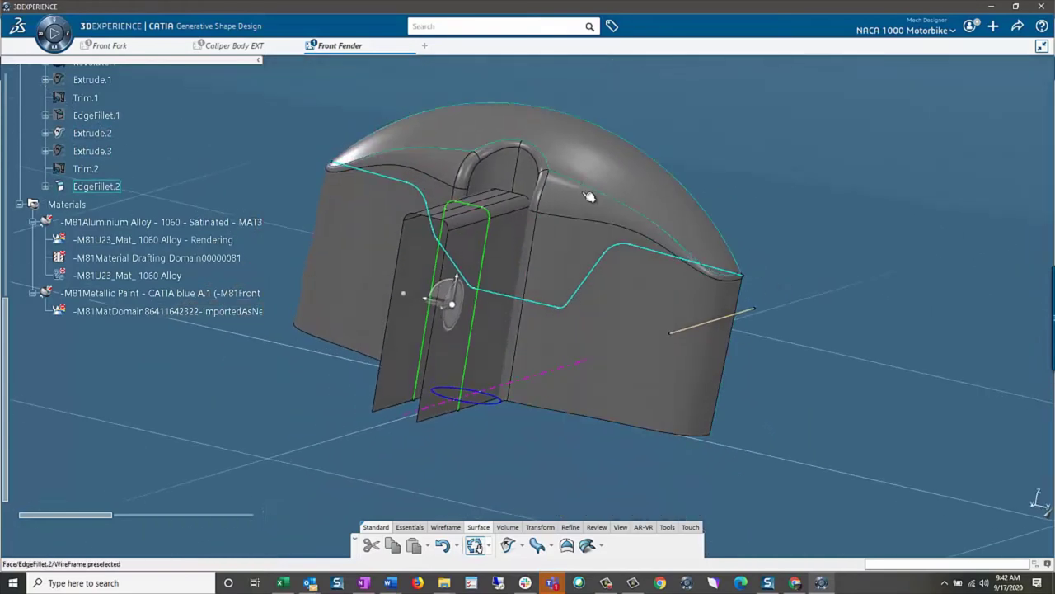
{"action": "left_click", "coordinate": [576, 164], "text": "ctrl"}
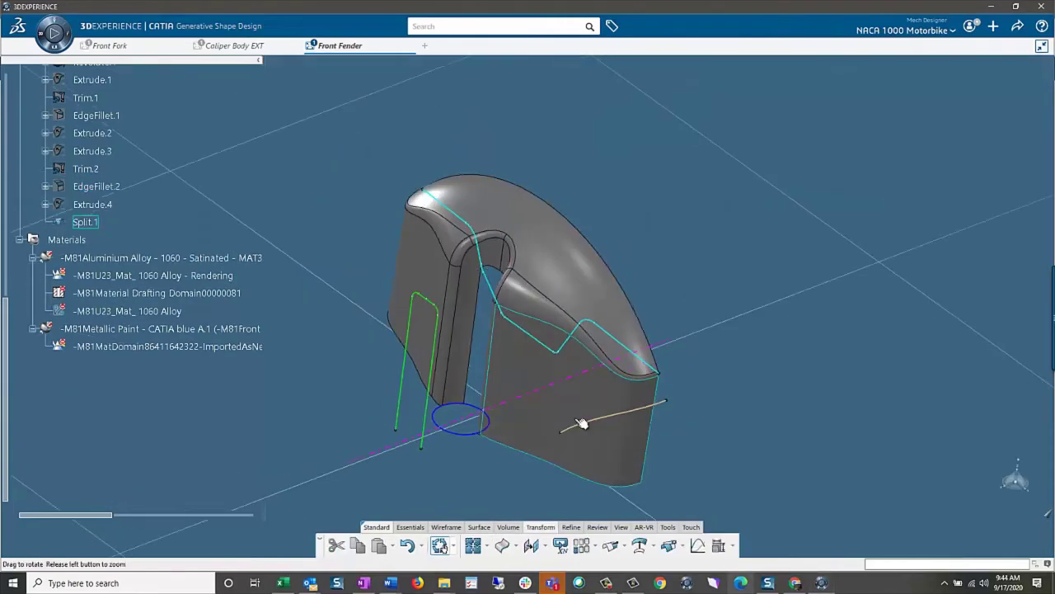
Extrude cyan Curve.3 into Extrude.5 and split Split.1 with it, removing the lower block
{"action": "left_click", "coordinate": [528, 333]}
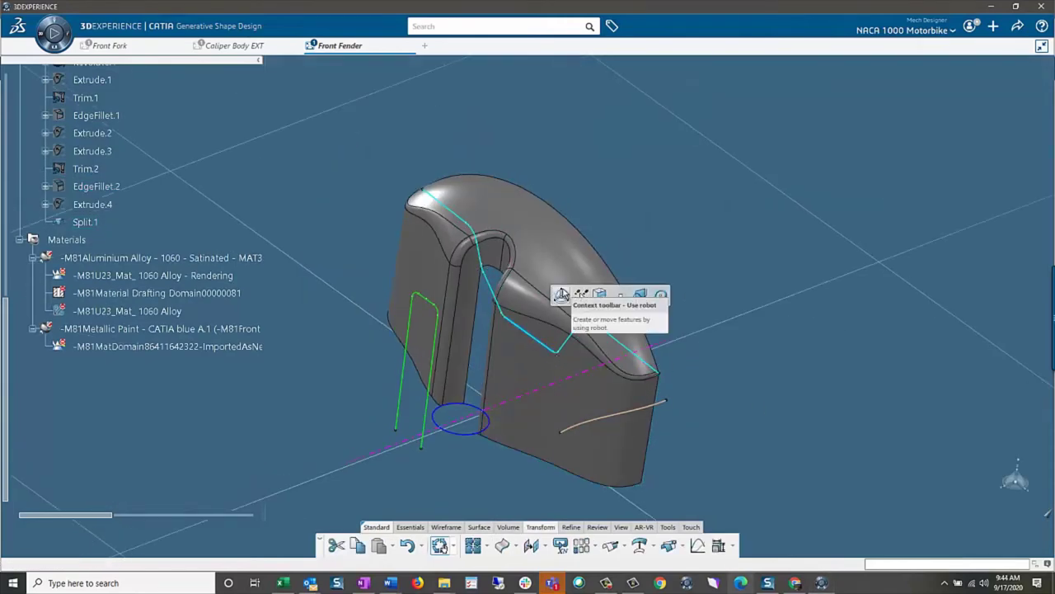
{"action": "left_click", "coordinate": [560, 295]}
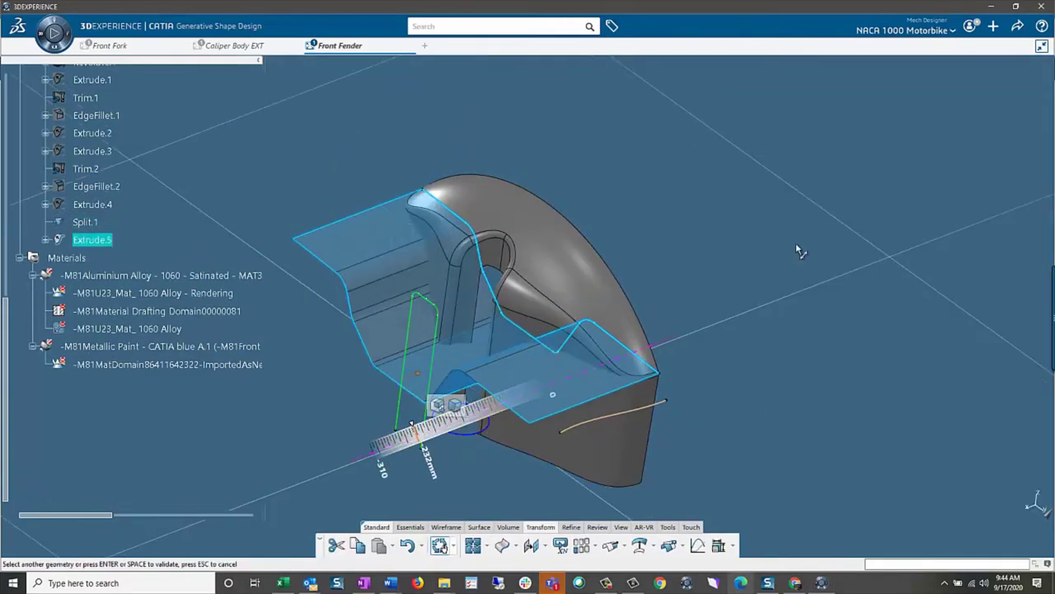
{"action": "left_click", "coordinate": [562, 307]}
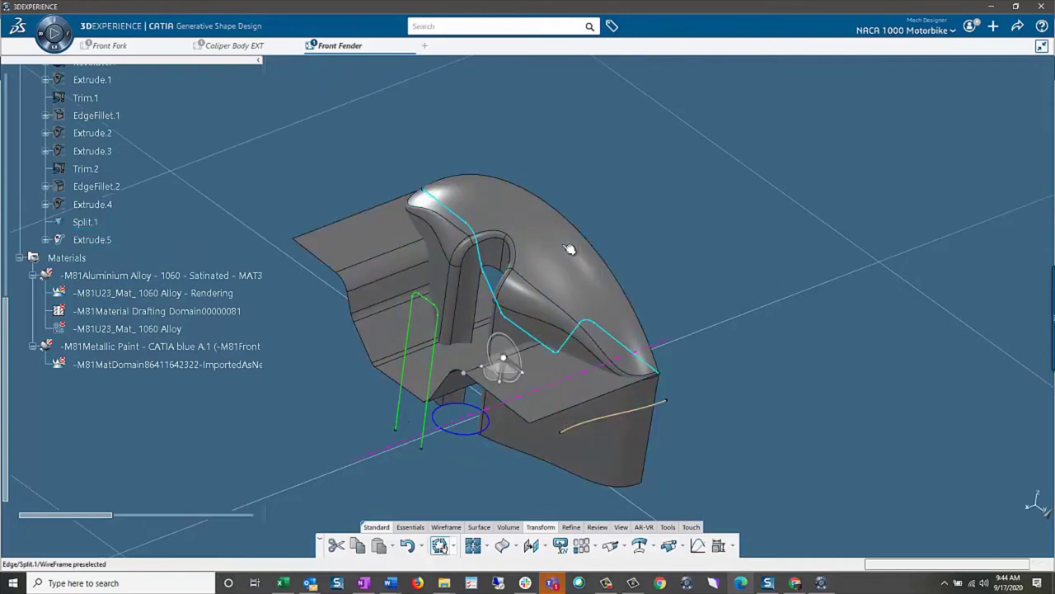
{"action": "left_click", "coordinate": [544, 343]}
{"action": "left_click", "coordinate": [599, 287]}
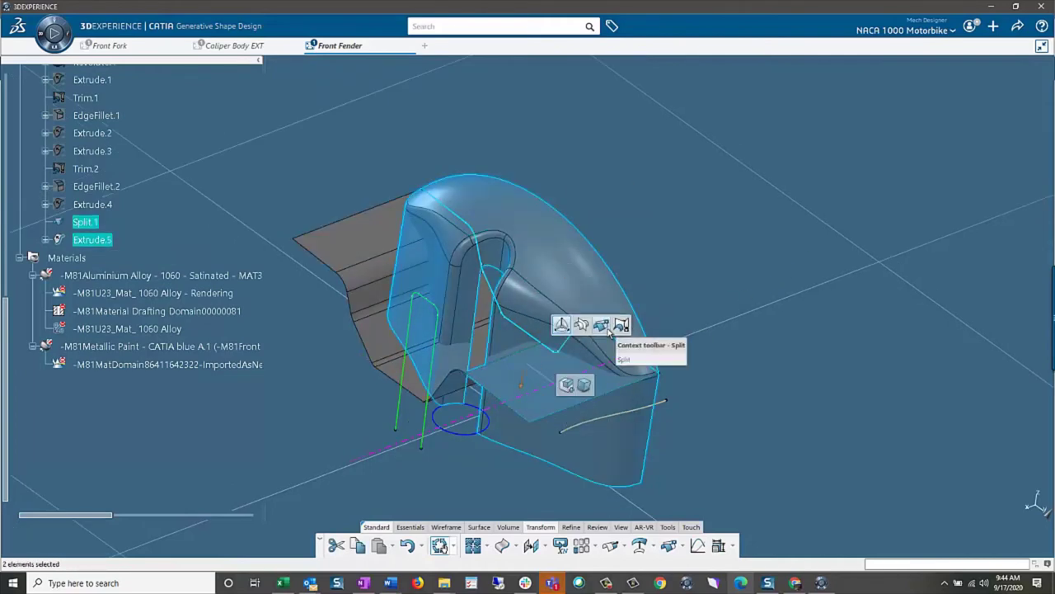
{"action": "left_click", "coordinate": [719, 245]}
{"action": "middle_click_drag", "start_coordinate": [547, 410], "coordinate": [765, 307]}
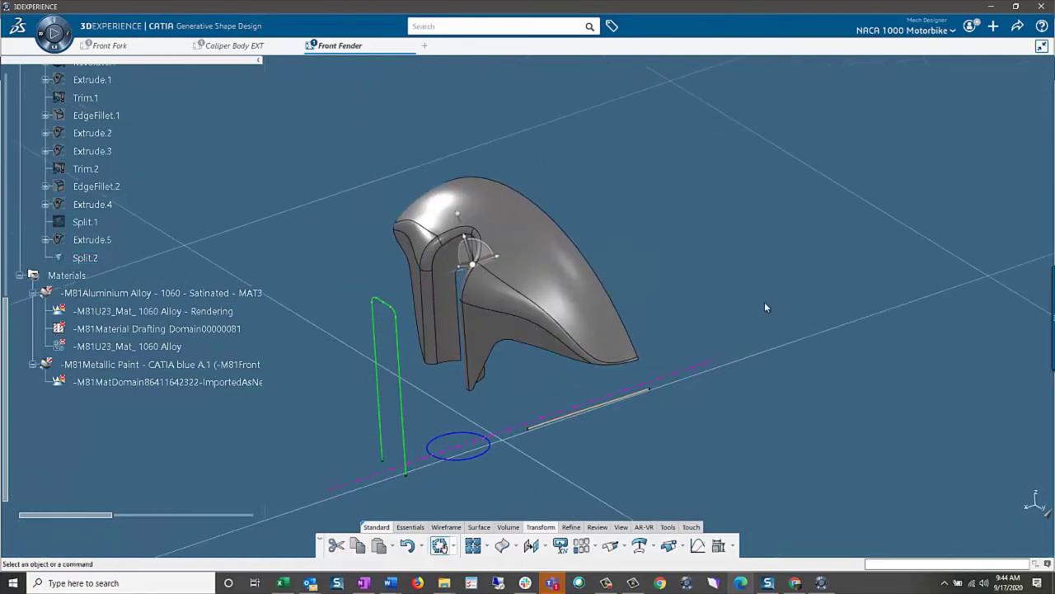
Mirror Split.2 about the YZ plane to create Symmetry.1
{"action": "left_click", "coordinate": [544, 545]}
{"action": "left_click", "coordinate": [557, 460]}
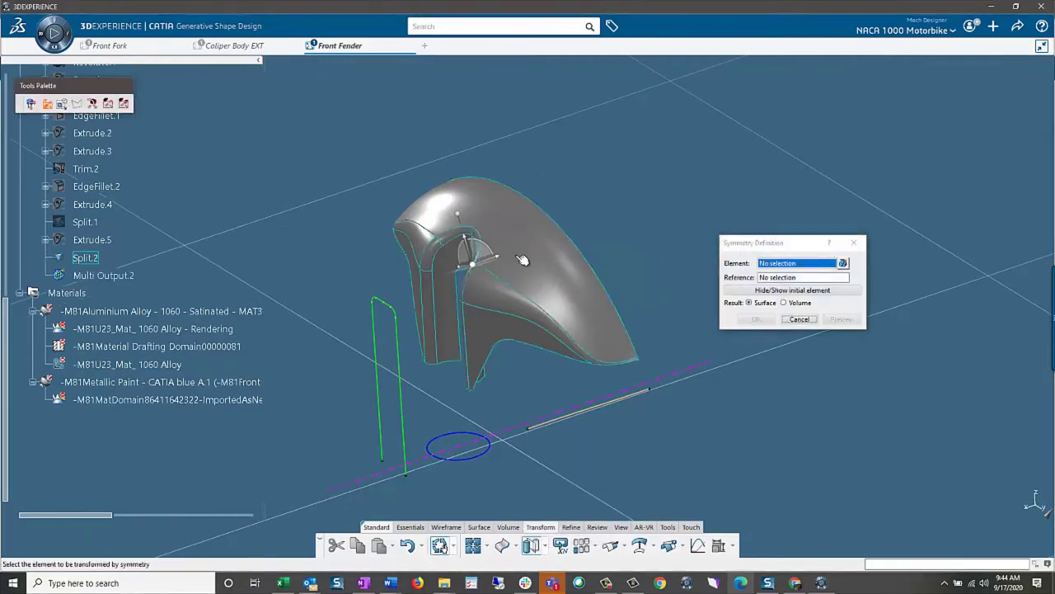
{"action": "left_click", "coordinate": [506, 265]}
{"action": "right_click", "coordinate": [779, 284]}
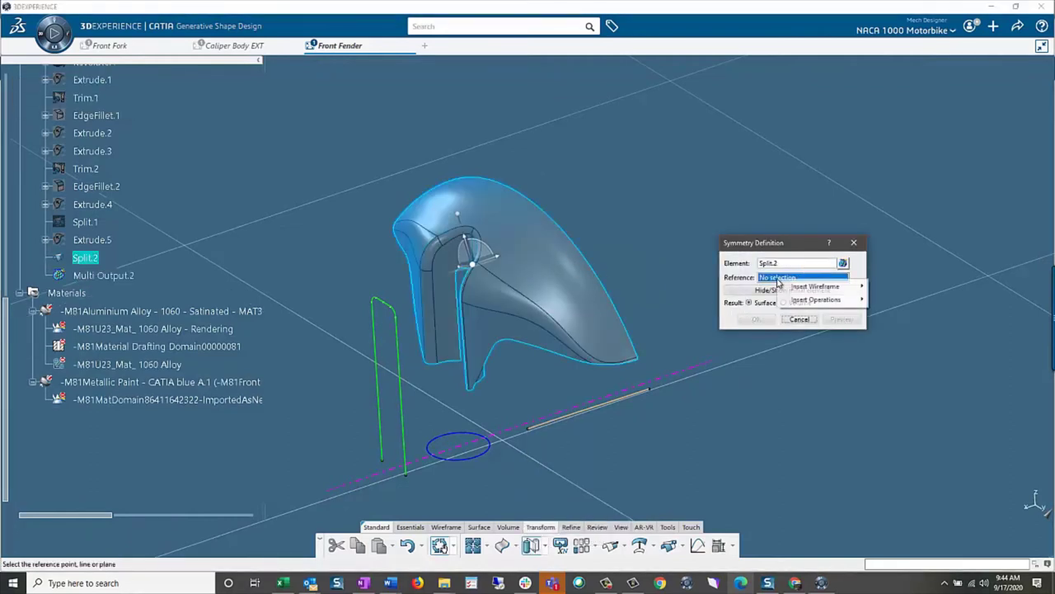
{"action": "mouse_move", "coordinate": [798, 290]}
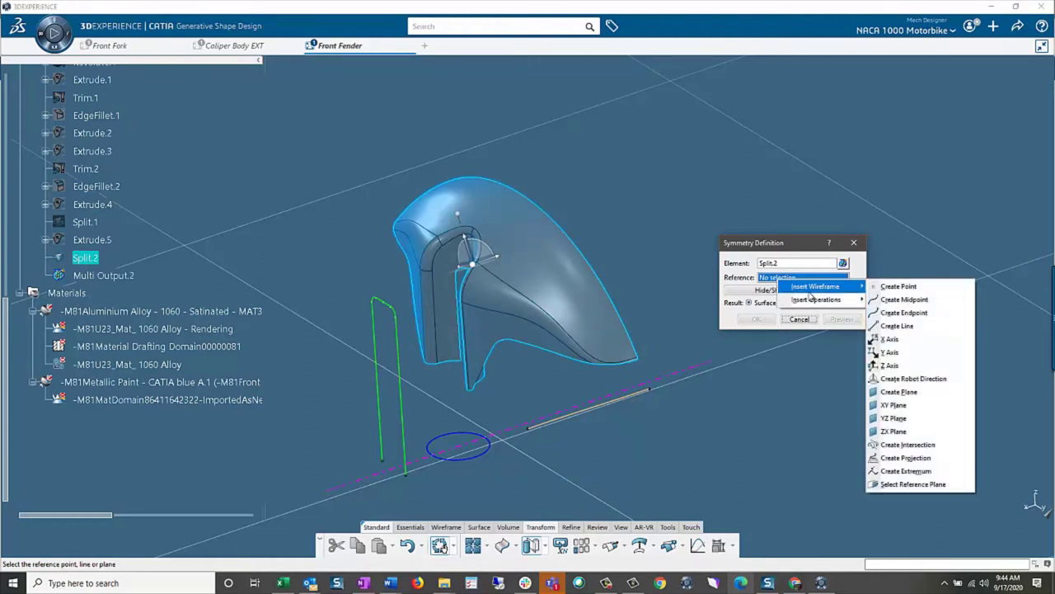
{"action": "left_click", "coordinate": [894, 418]}
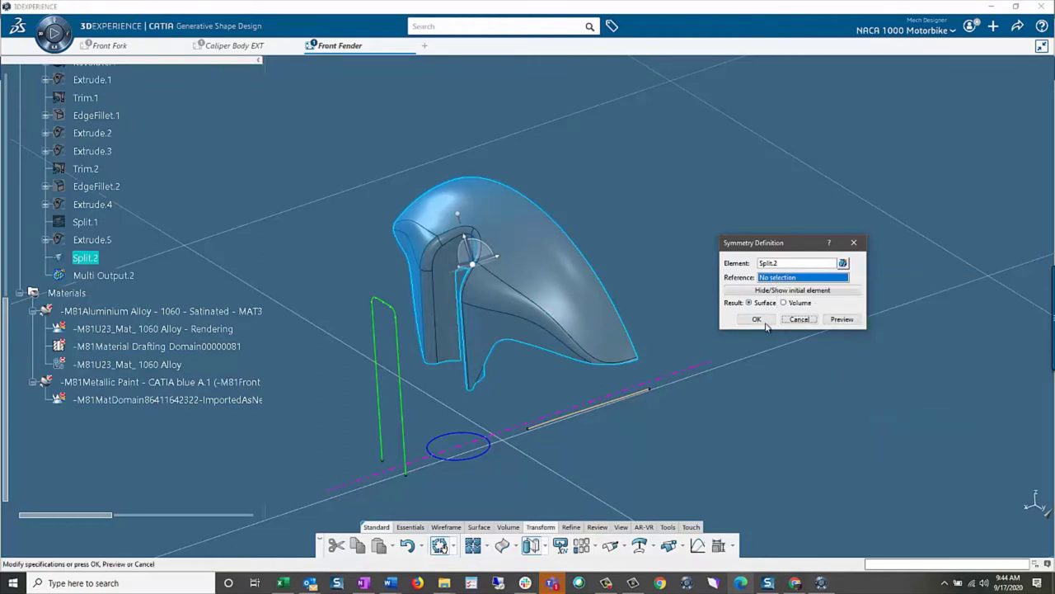
{"action": "left_click", "coordinate": [772, 322]}
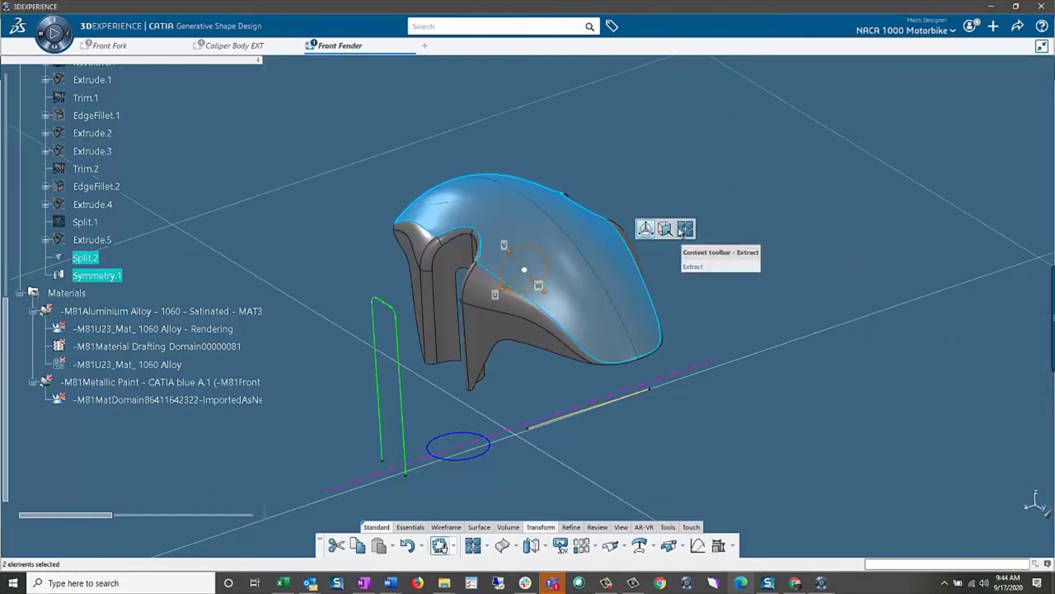
Join both halves into Join.1, hide the leftover wireframe, and switch to the Front Fork document
{"action": "left_click", "coordinate": [676, 287]}
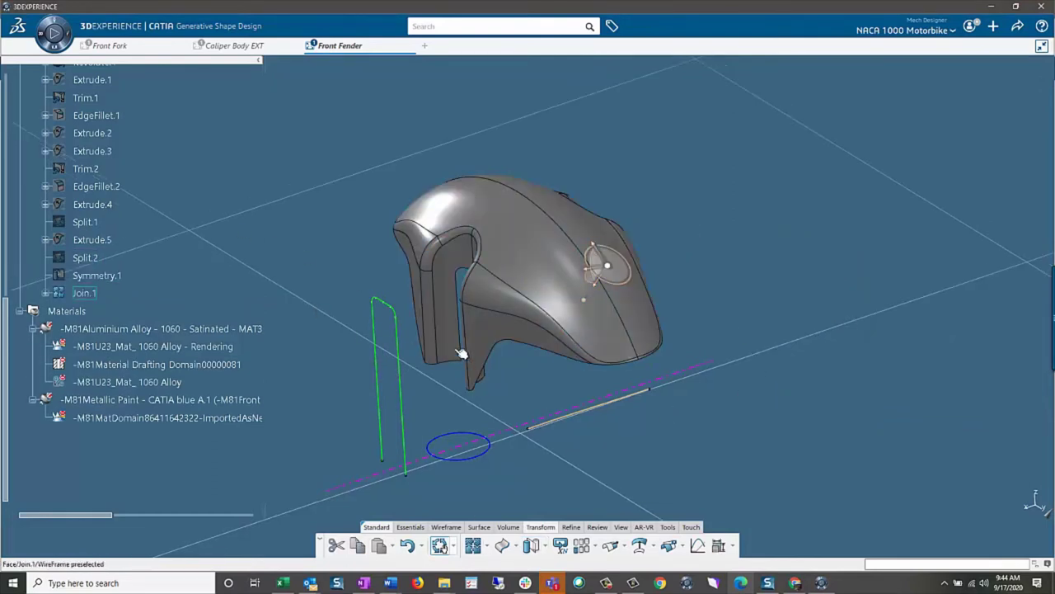
{"action": "left_click_drag", "start_coordinate": [318, 260], "coordinate": [839, 492]}
{"action": "key", "text": "Delete"}
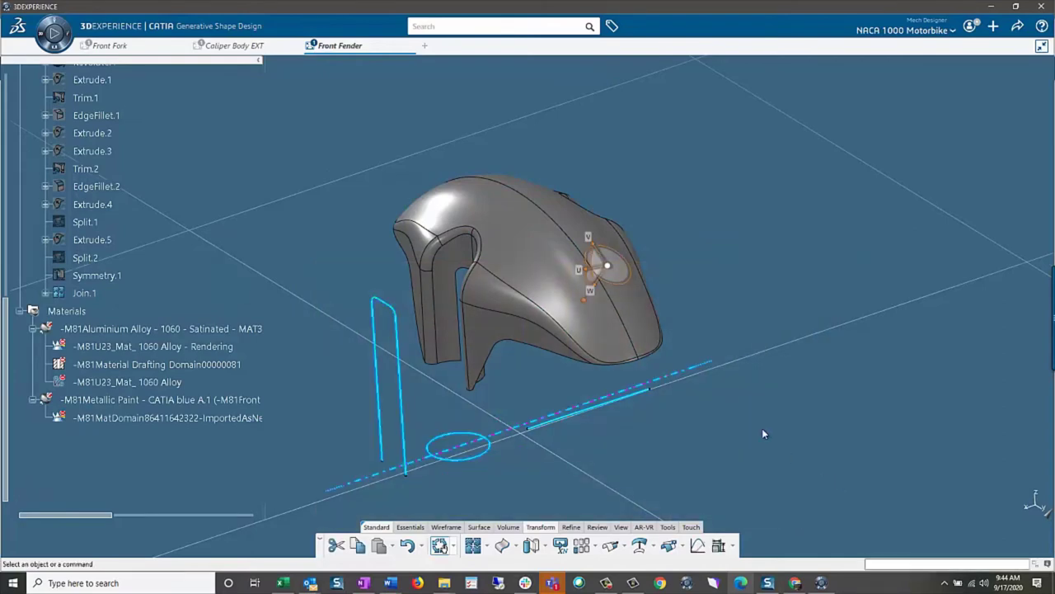
{"action": "left_click_drag", "start_coordinate": [608, 271], "coordinate": [776, 273]}
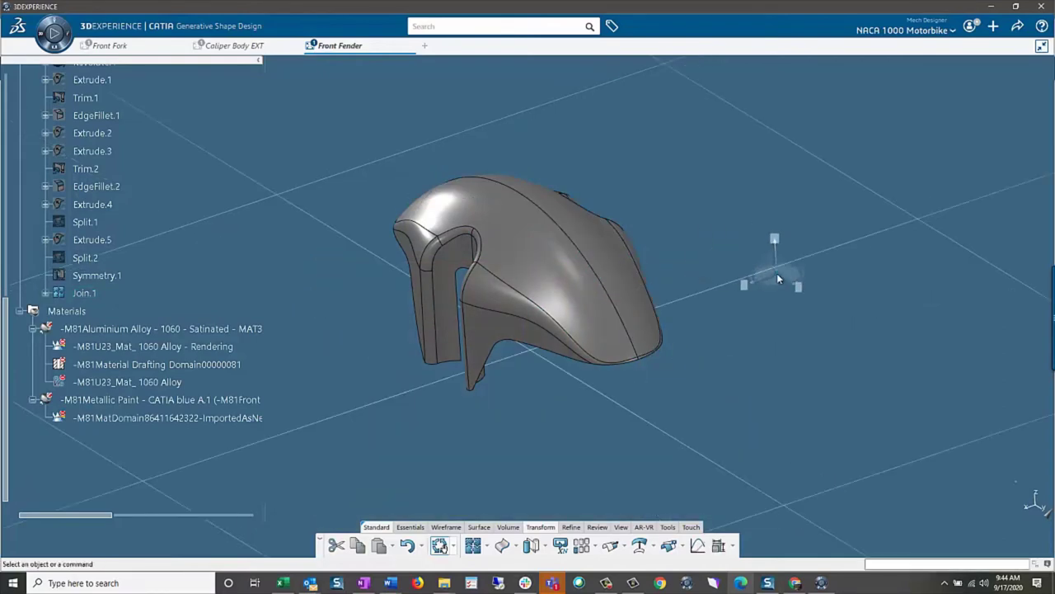
{"action": "middle_click_drag", "start_coordinate": [483, 360], "coordinate": [280, 109]}
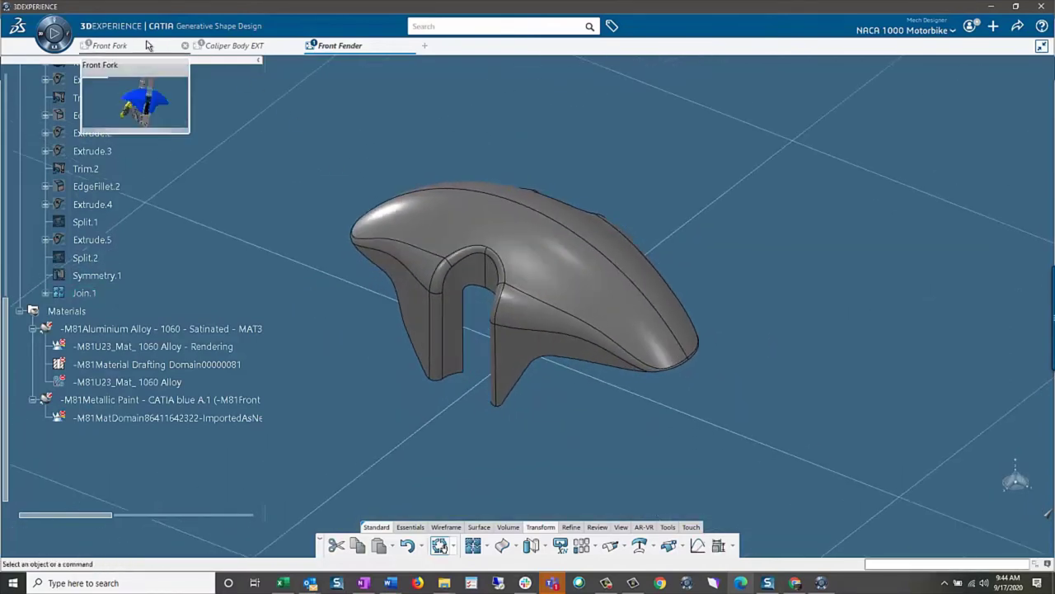
{"action": "key", "text": "ctrl+Tab"}
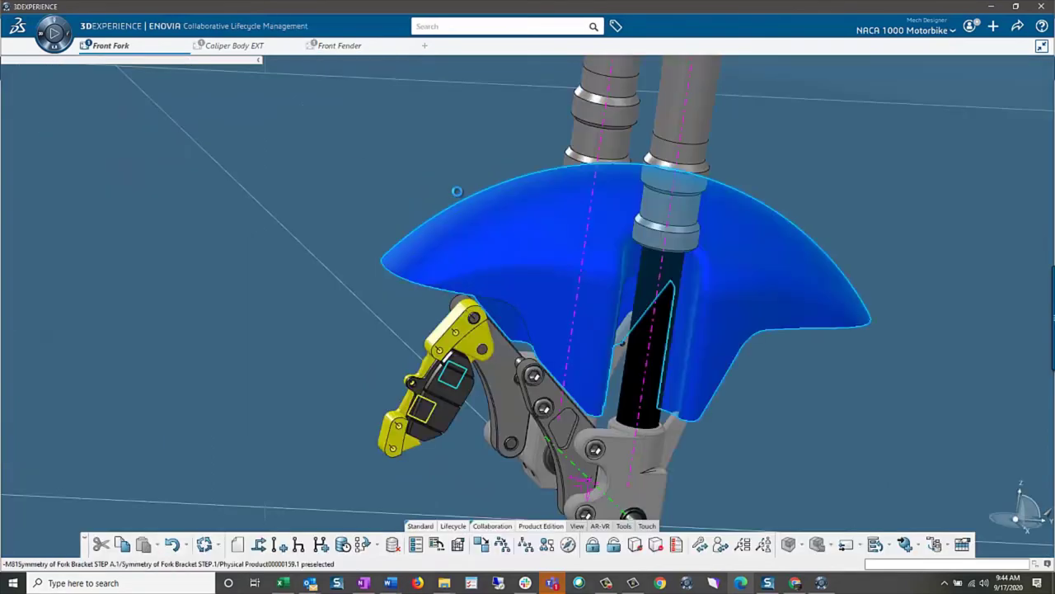
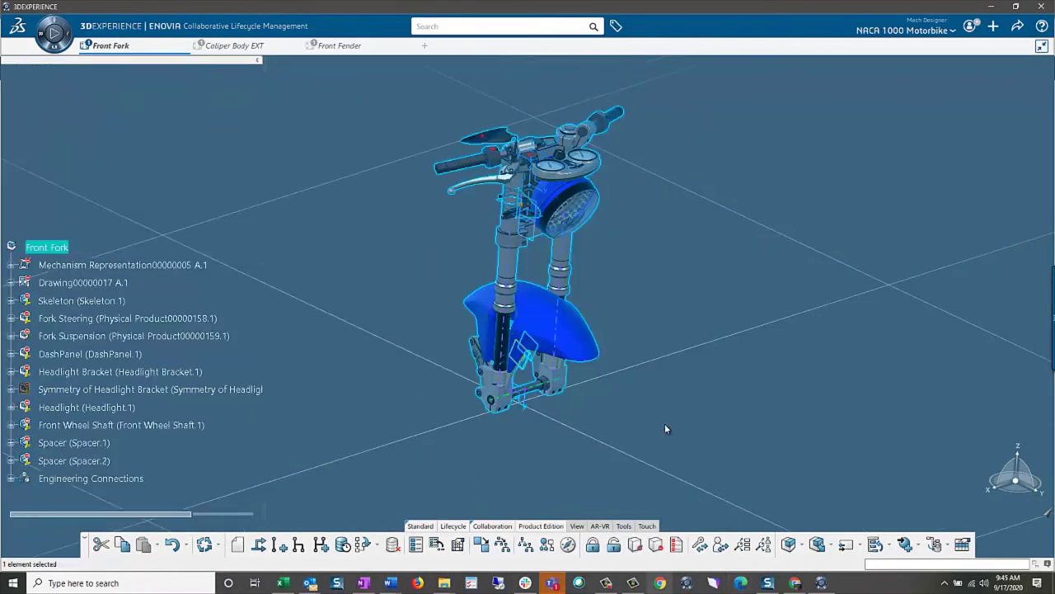
Insert the existing Front Wheel product, found by searching 'wheel', into Front Fork as Front Wheel.1
{"action": "left_click", "coordinate": [648, 455]}
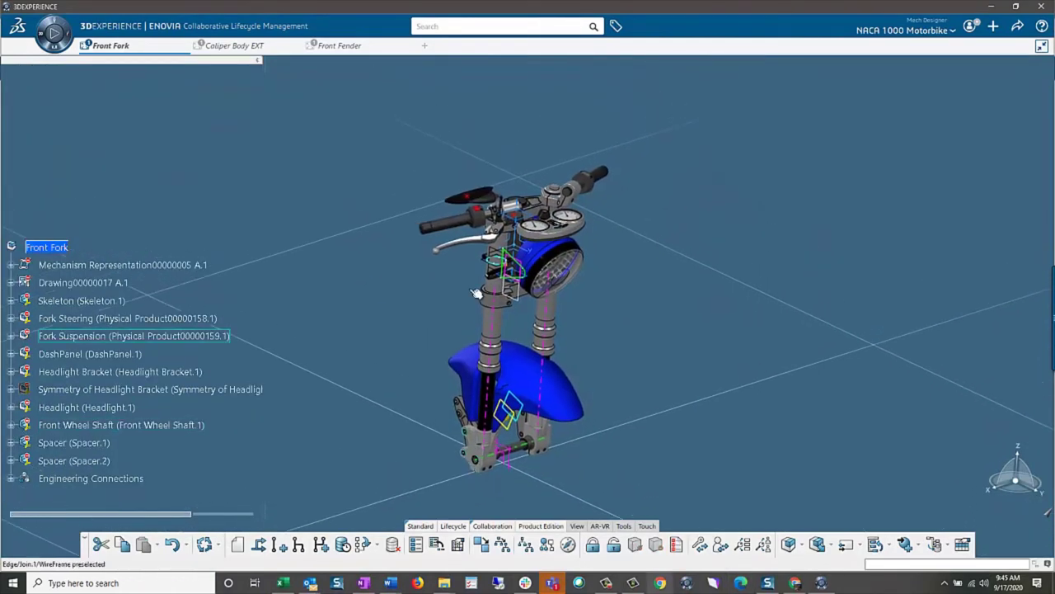
{"action": "left_click", "coordinate": [31, 240]}
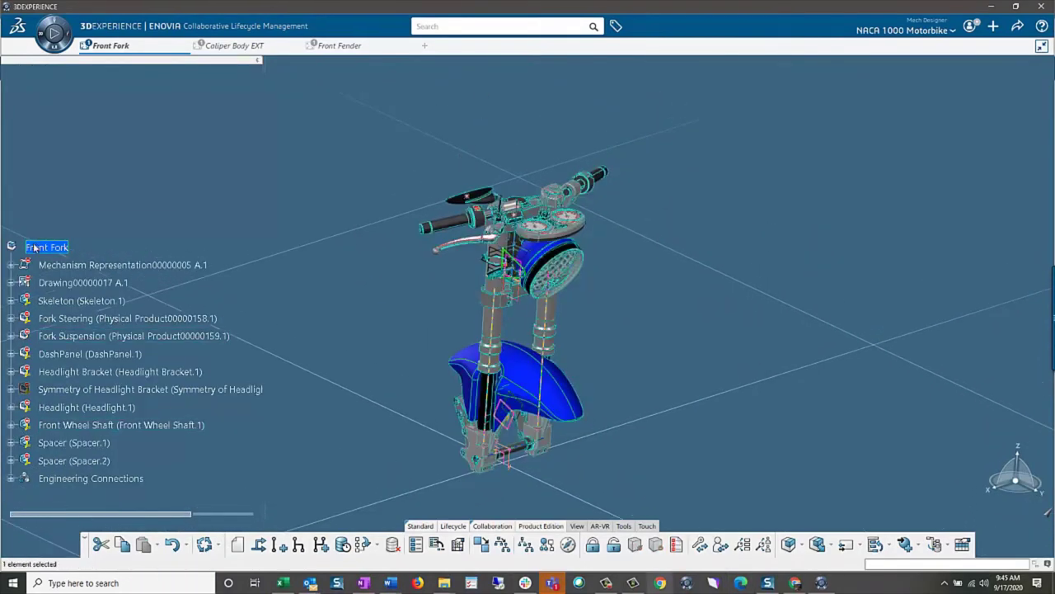
{"action": "right_click", "coordinate": [33, 241]}
{"action": "mouse_move", "coordinate": [89, 455]}
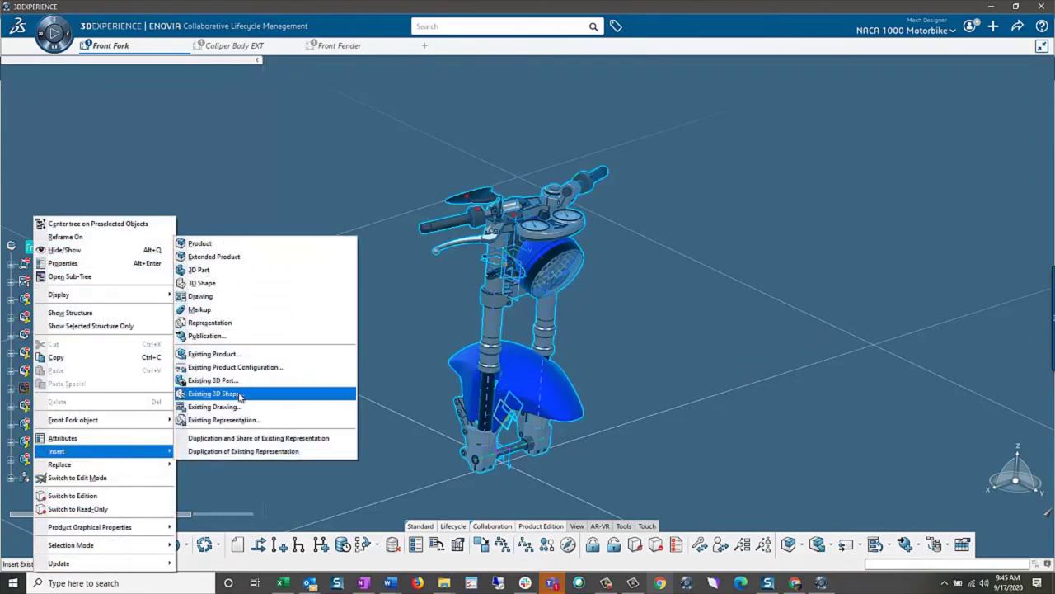
{"action": "left_click", "coordinate": [214, 354]}
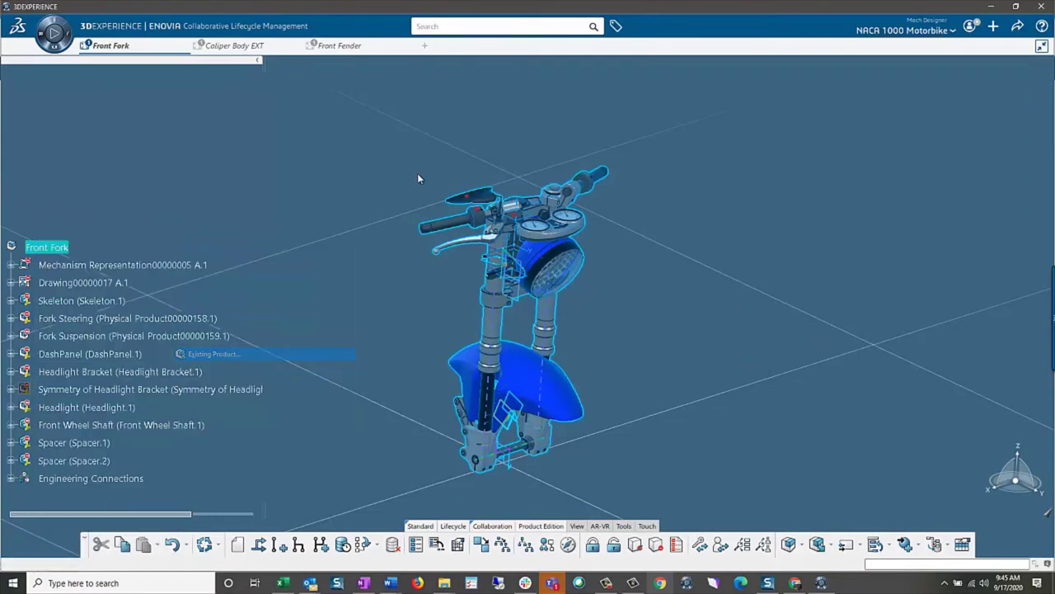
{"action": "left_click", "coordinate": [460, 43]}
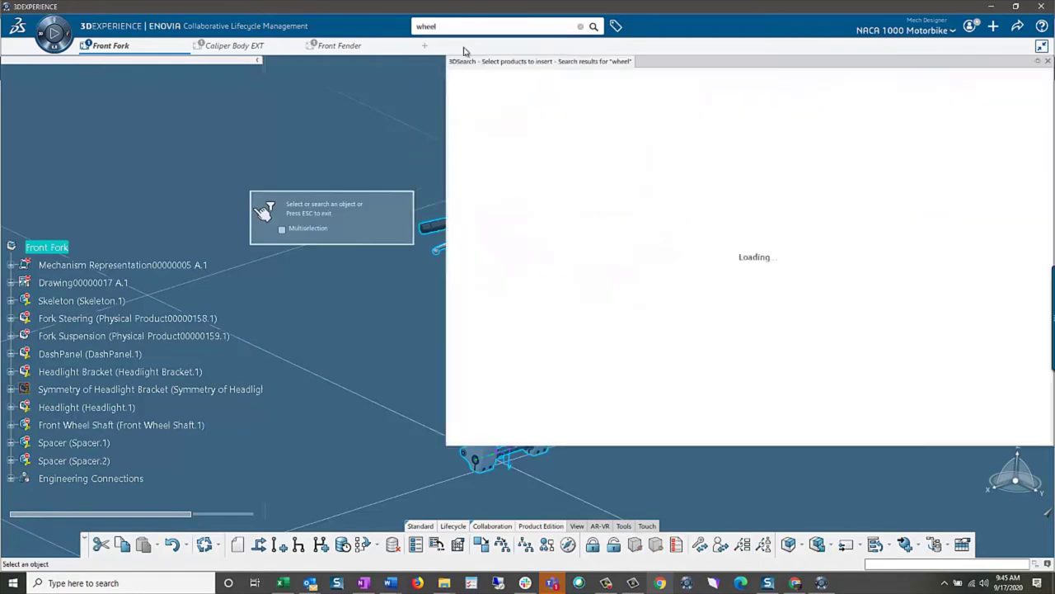
{"action": "left_click", "coordinate": [523, 158]}
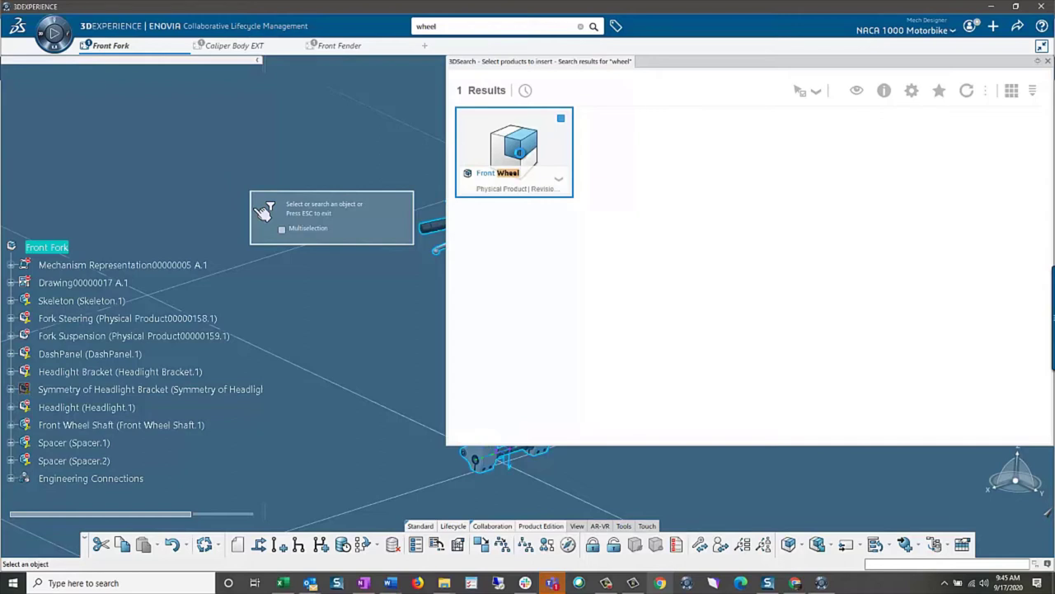
{"action": "left_click", "coordinate": [515, 152]}
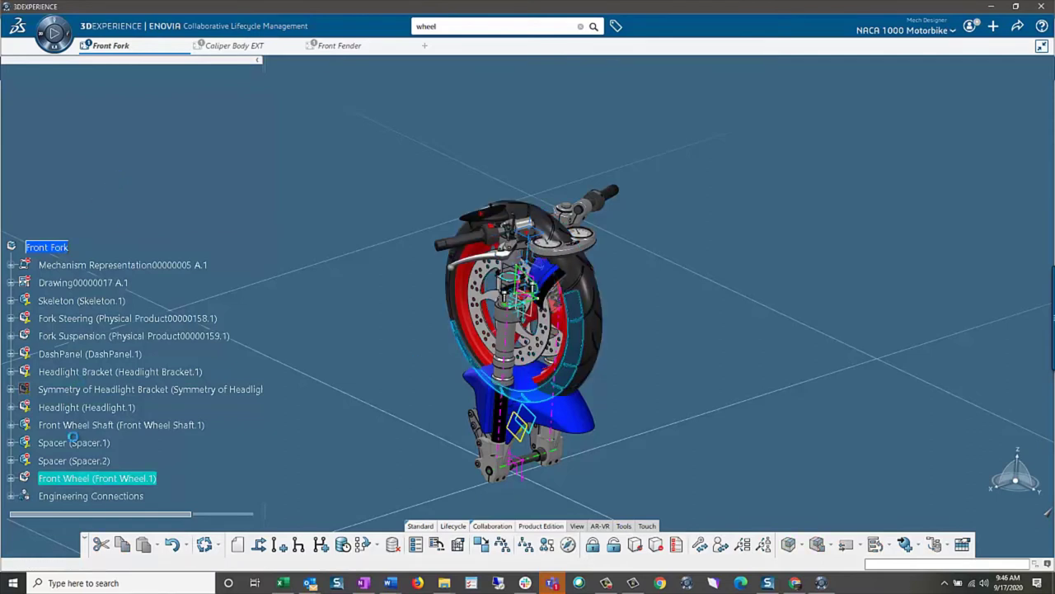
Drag Front Wheel.1 to the right of the fork and show the Assembly Design commands
{"action": "left_click", "coordinate": [478, 371]}
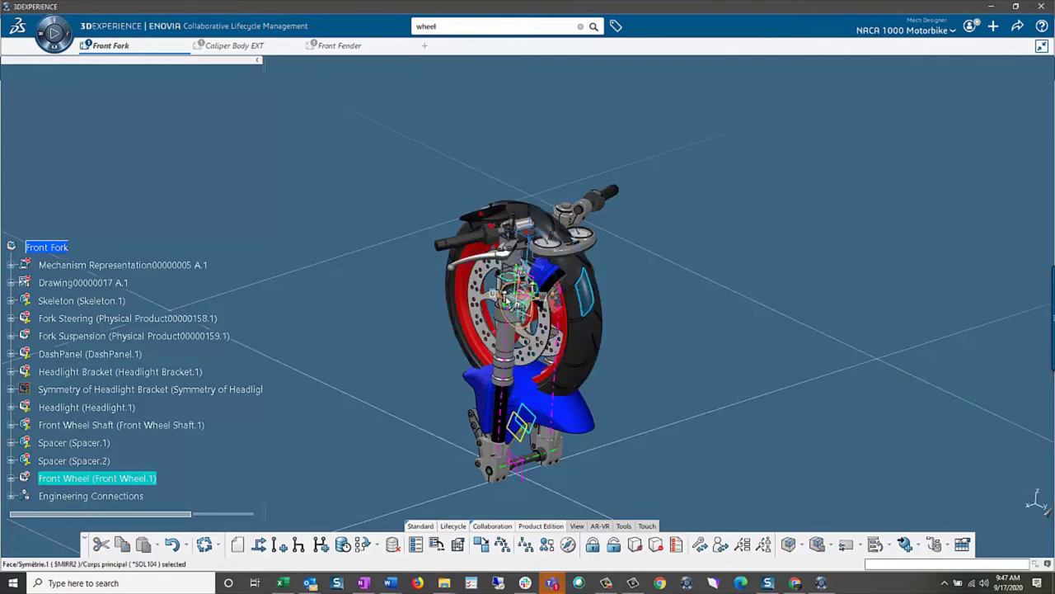
{"action": "left_click_drag", "start_coordinate": [547, 323], "coordinate": [724, 403]}
{"action": "left_click", "coordinate": [783, 190]}
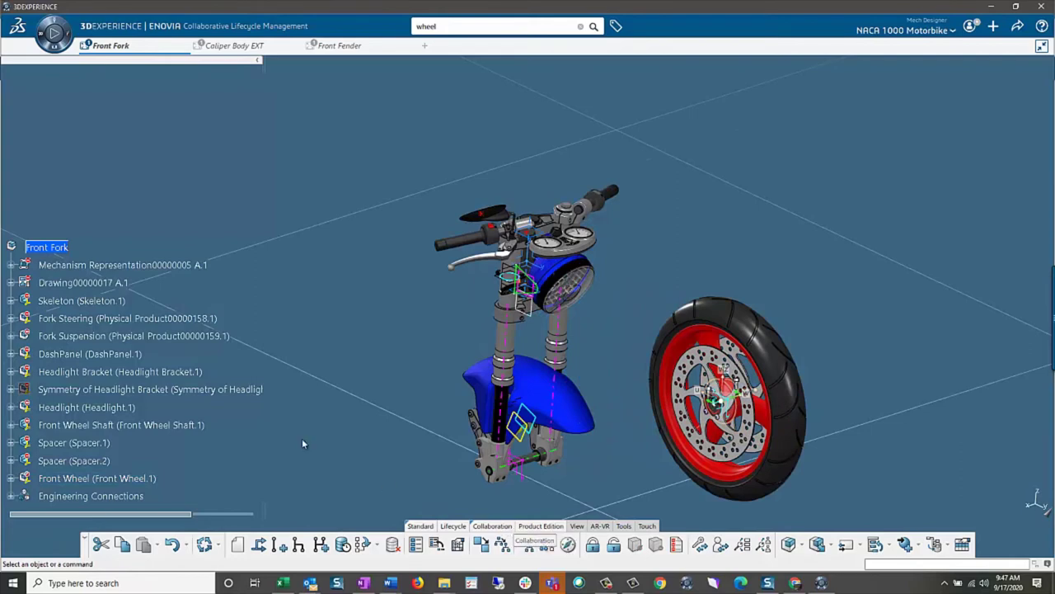
{"action": "left_click", "coordinate": [50, 33]}
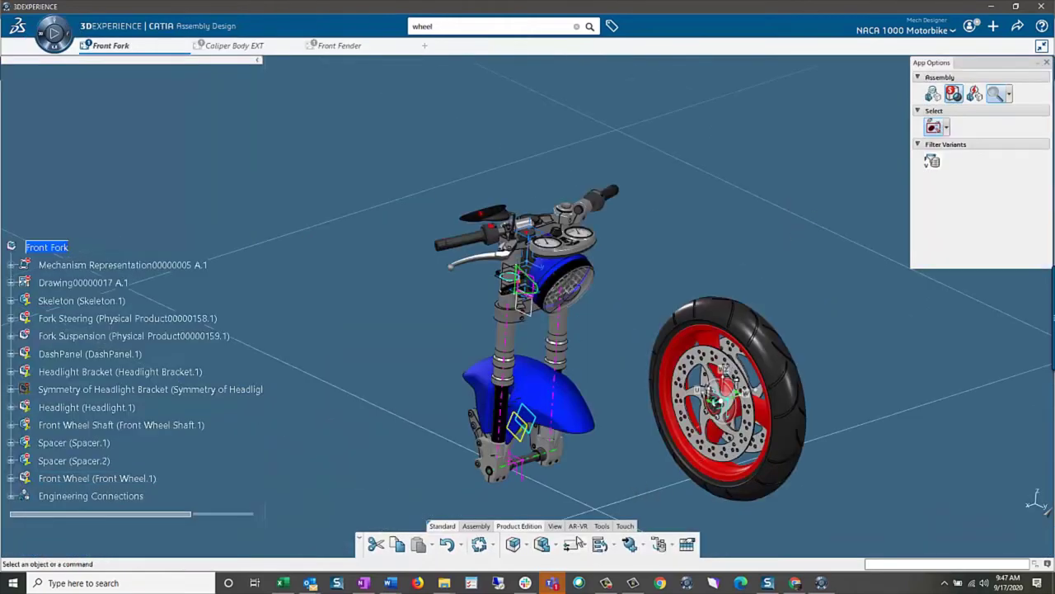
{"action": "left_click", "coordinate": [478, 526]}
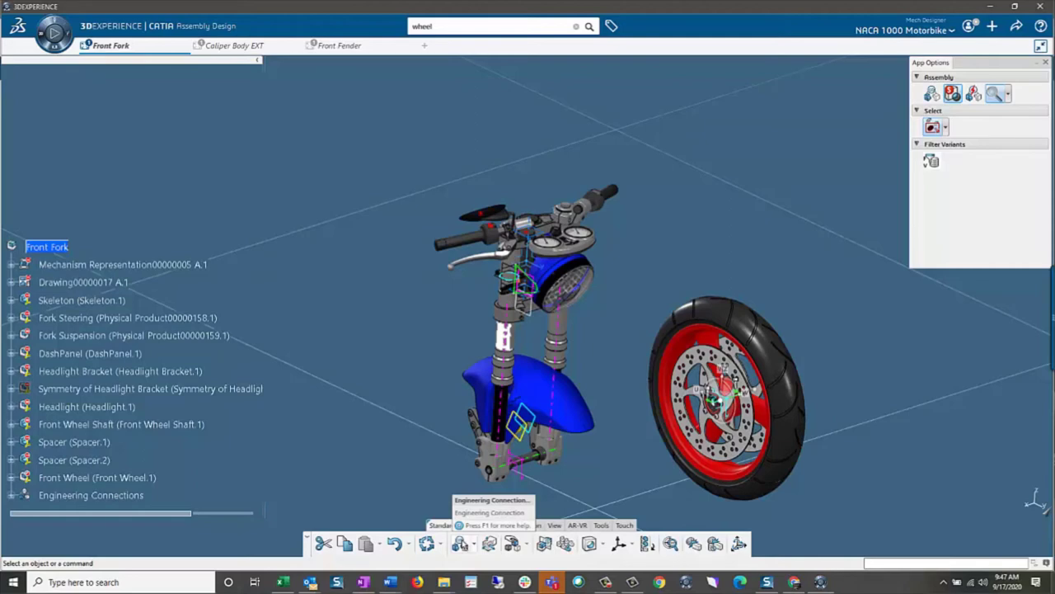
Start a new engineering connection with an Axis-Based Cylindrical constraint
{"action": "left_click", "coordinate": [460, 542]}
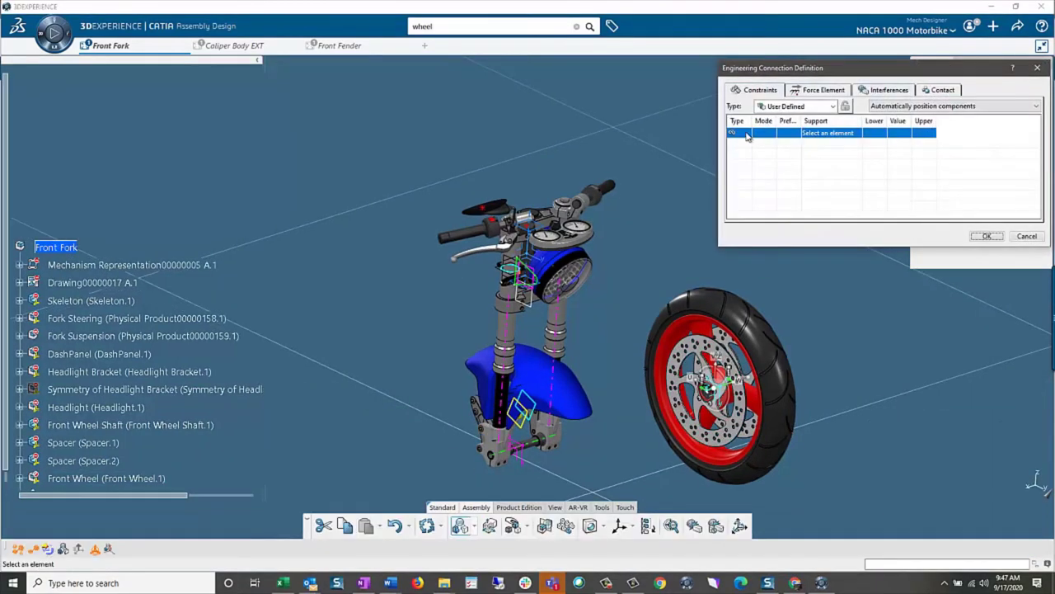
{"action": "right_click", "coordinate": [747, 136]}
{"action": "mouse_move", "coordinate": [765, 140]}
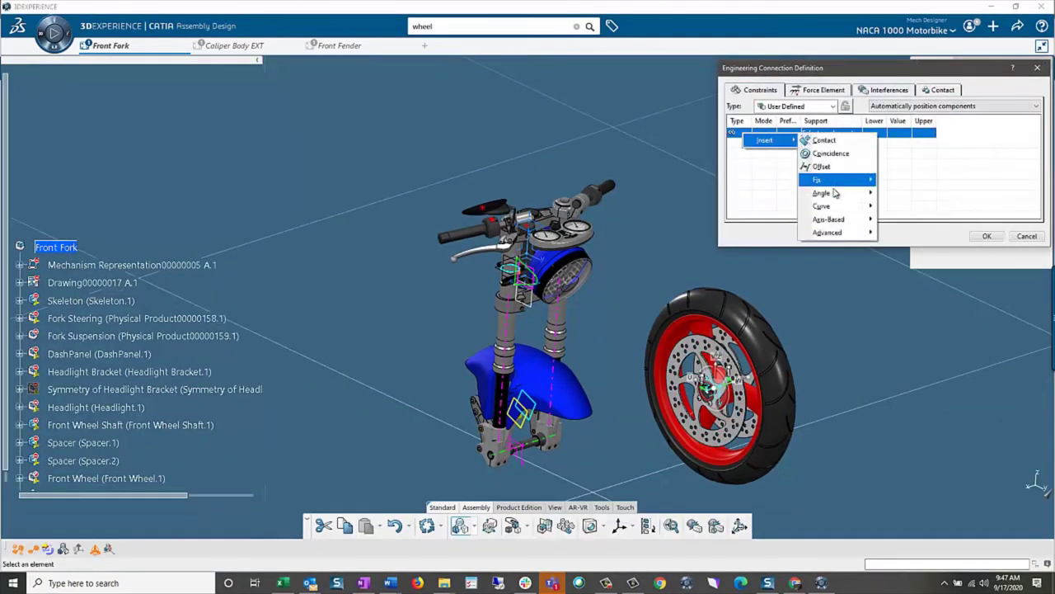
{"action": "mouse_move", "coordinate": [823, 219]}
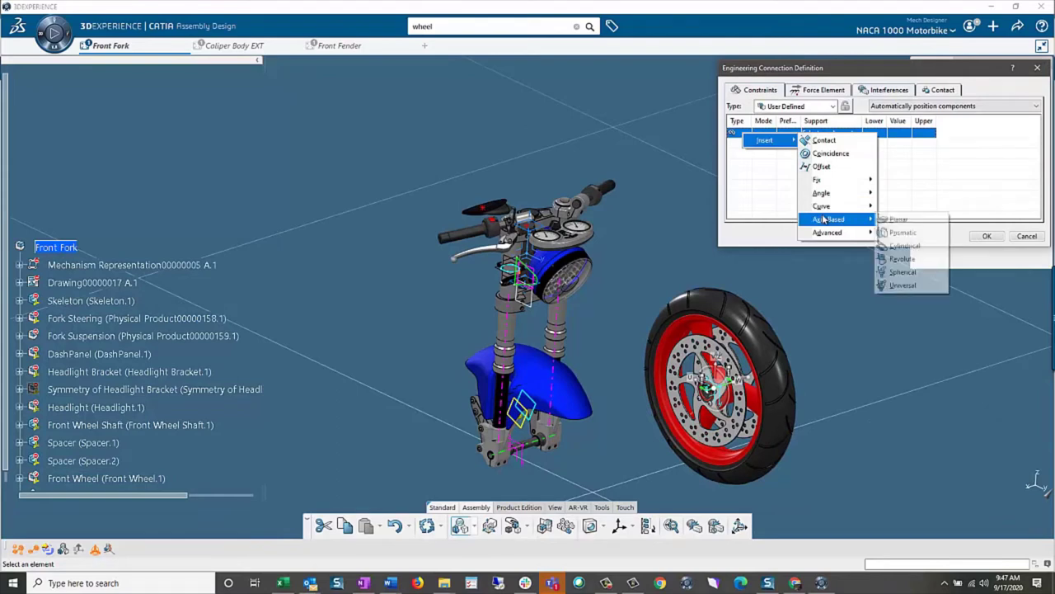
{"action": "left_click", "coordinate": [903, 245]}
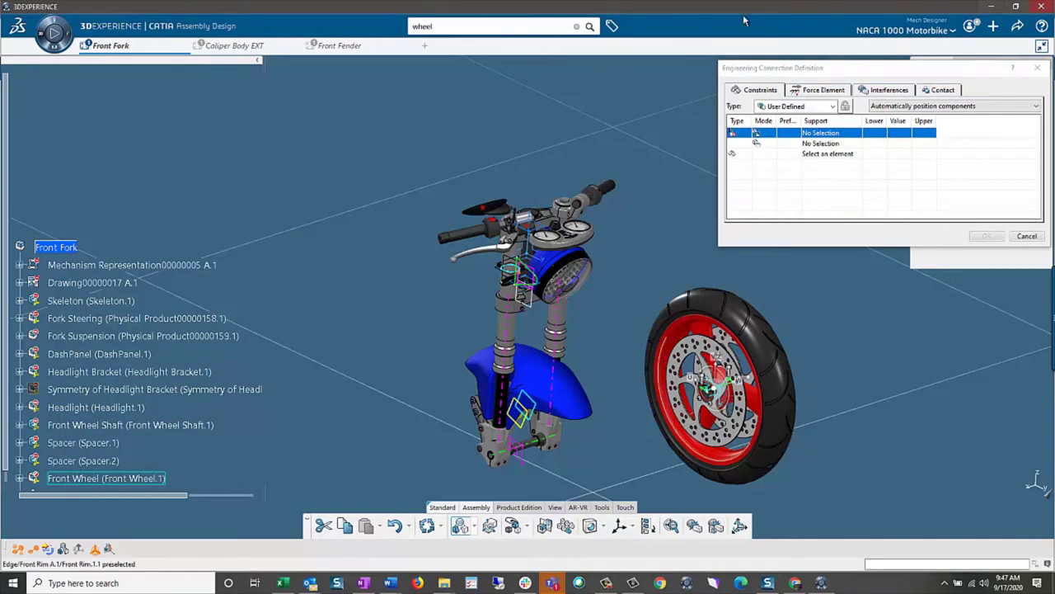
Pick the wheel hub axis system and the fork axle axis system as the supports
{"action": "scroll", "coordinate": [717, 367], "scroll_direction": "up", "scroll_amount": 10}
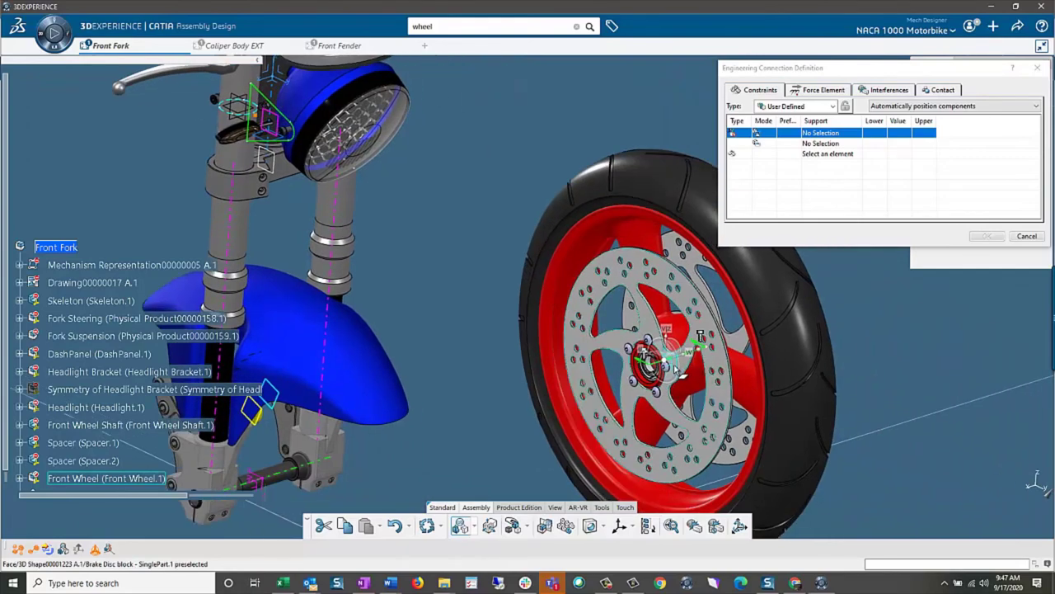
{"action": "middle_click_drag", "start_coordinate": [671, 362], "coordinate": [710, 273]}
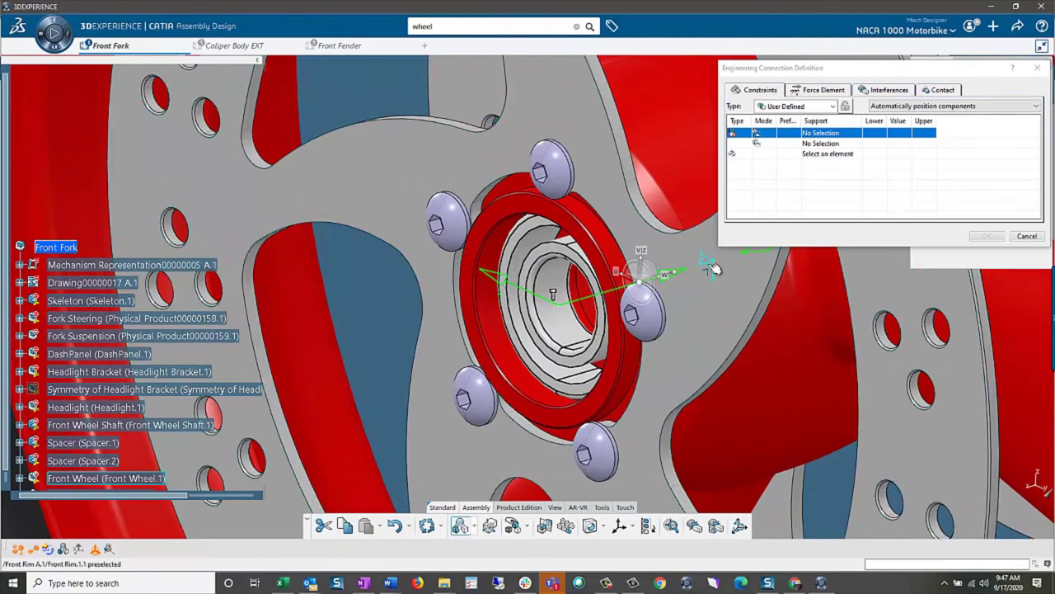
{"action": "left_click", "coordinate": [719, 264]}
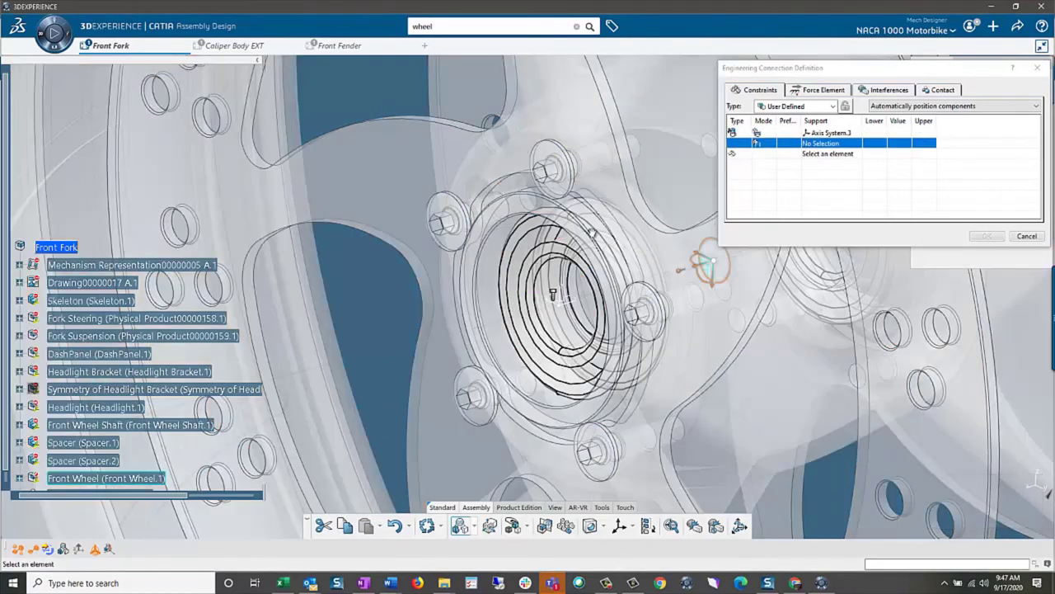
{"action": "middle_click_drag", "start_coordinate": [620, 321], "coordinate": [678, 229]}
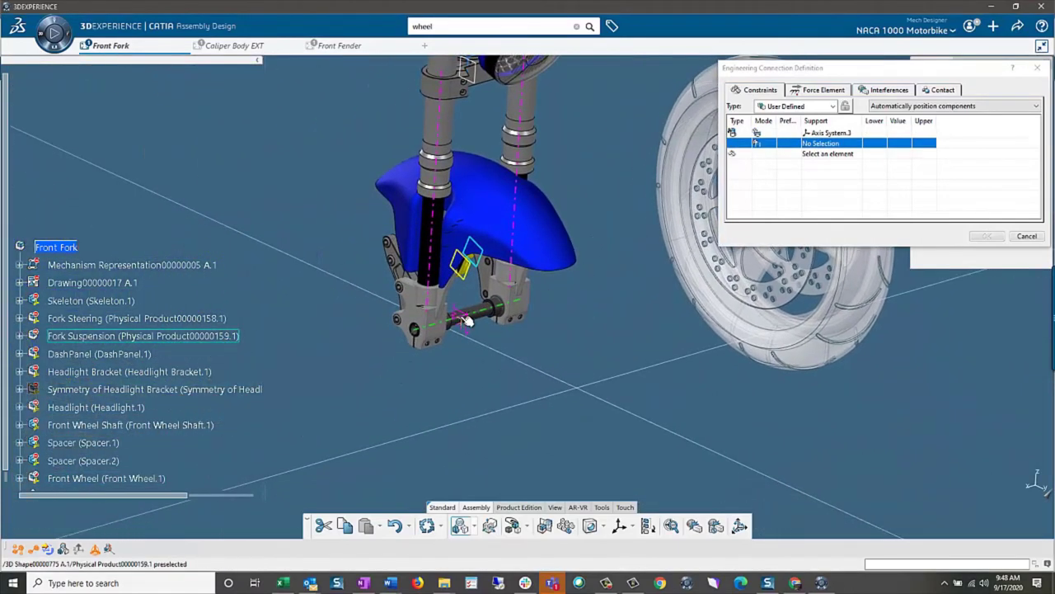
{"action": "scroll", "coordinate": [468, 333], "scroll_direction": "up", "scroll_amount": 3}
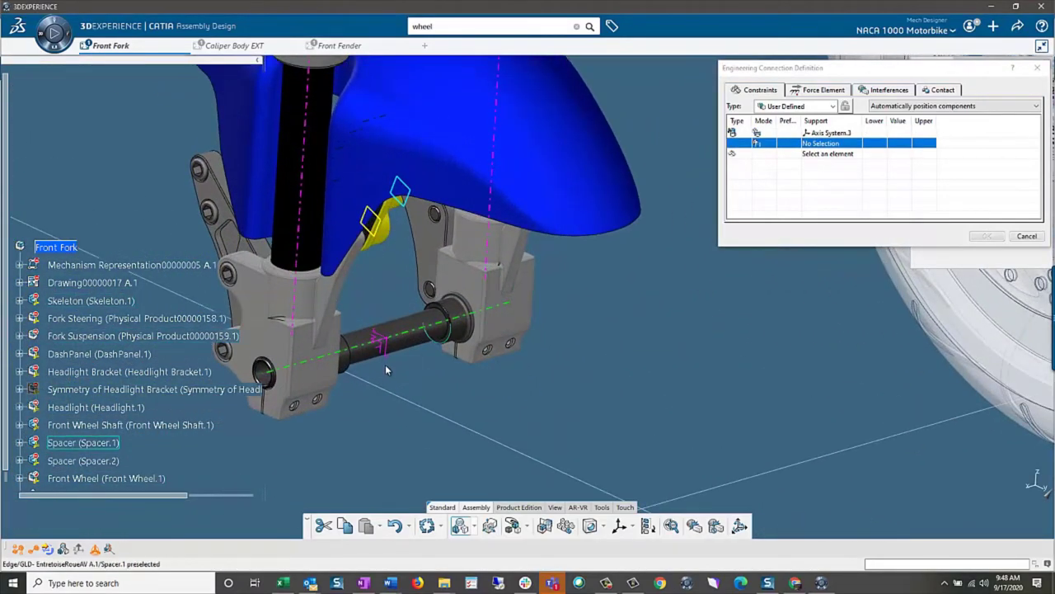
{"action": "left_click", "coordinate": [379, 342]}
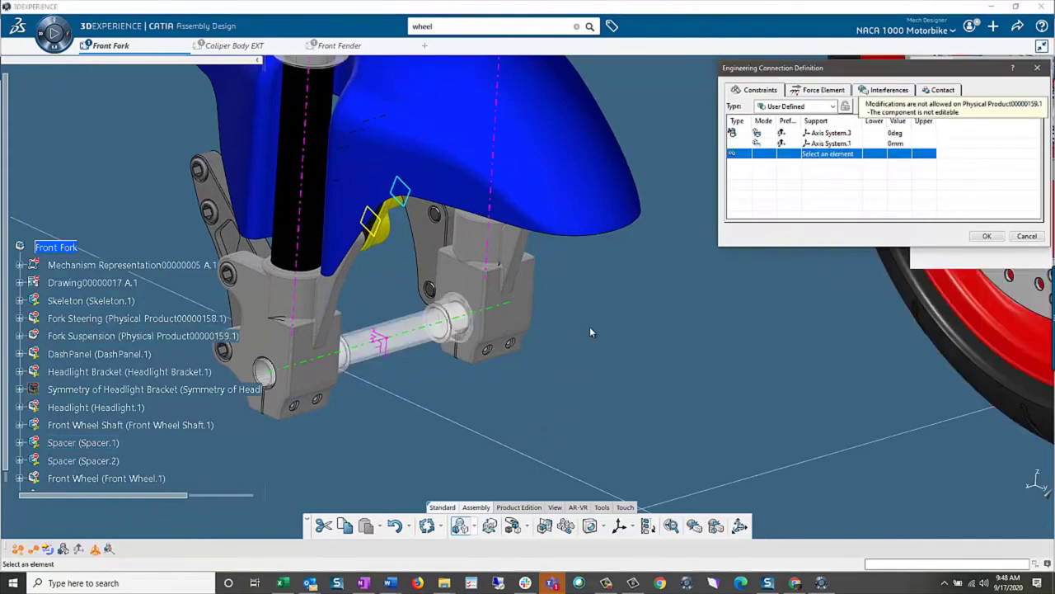
{"action": "scroll", "coordinate": [589, 332], "scroll_direction": "down", "scroll_amount": 5}
{"action": "scroll", "coordinate": [185, 375], "scroll_direction": "down", "scroll_amount": 3}
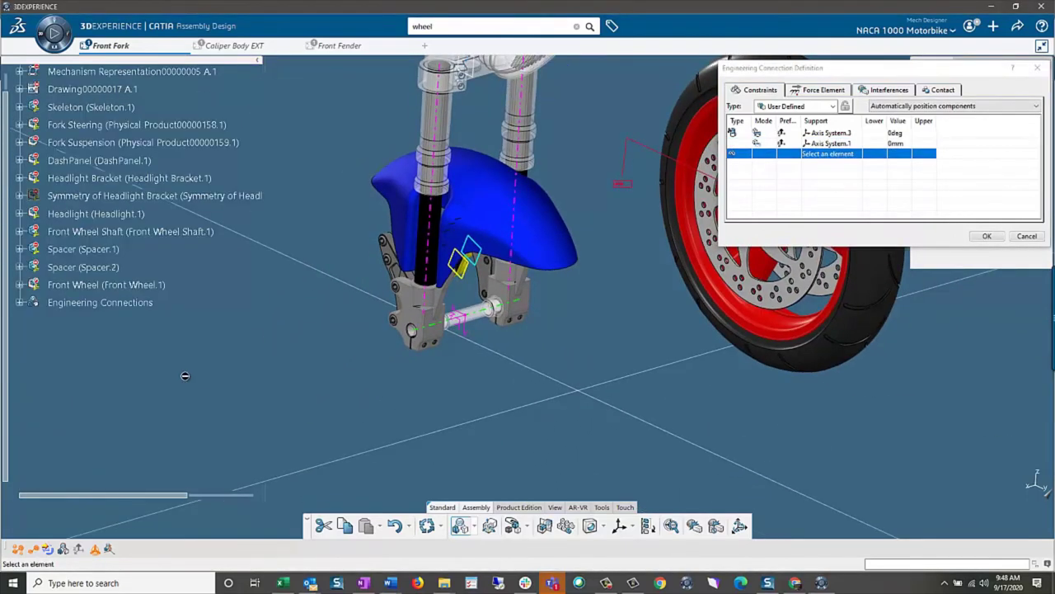
{"action": "scroll", "coordinate": [185, 376], "scroll_direction": "up", "scroll_amount": 3}
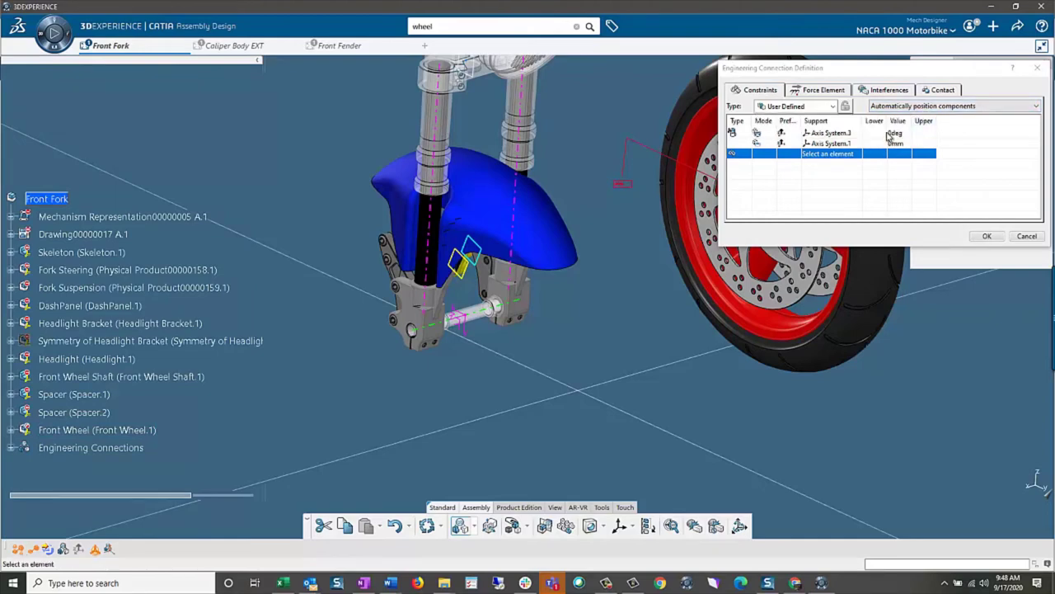
Limit the cylindrical constraint to lower 0deg and upper 900deg and finish the connection
{"action": "left_click", "coordinate": [888, 135]}
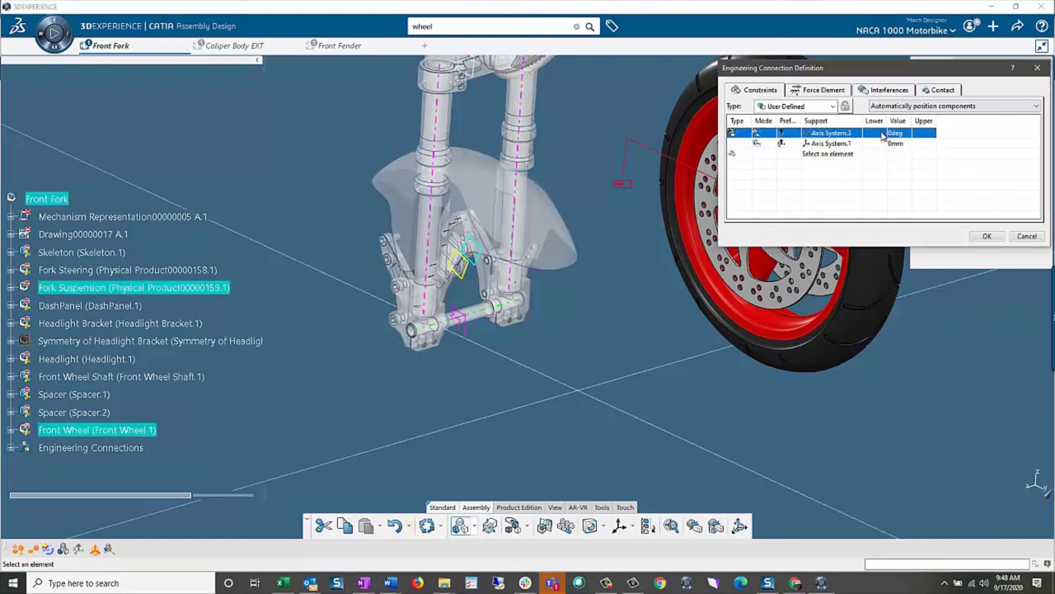
{"action": "left_click", "coordinate": [886, 136]}
{"action": "type", "text": "0deg"}
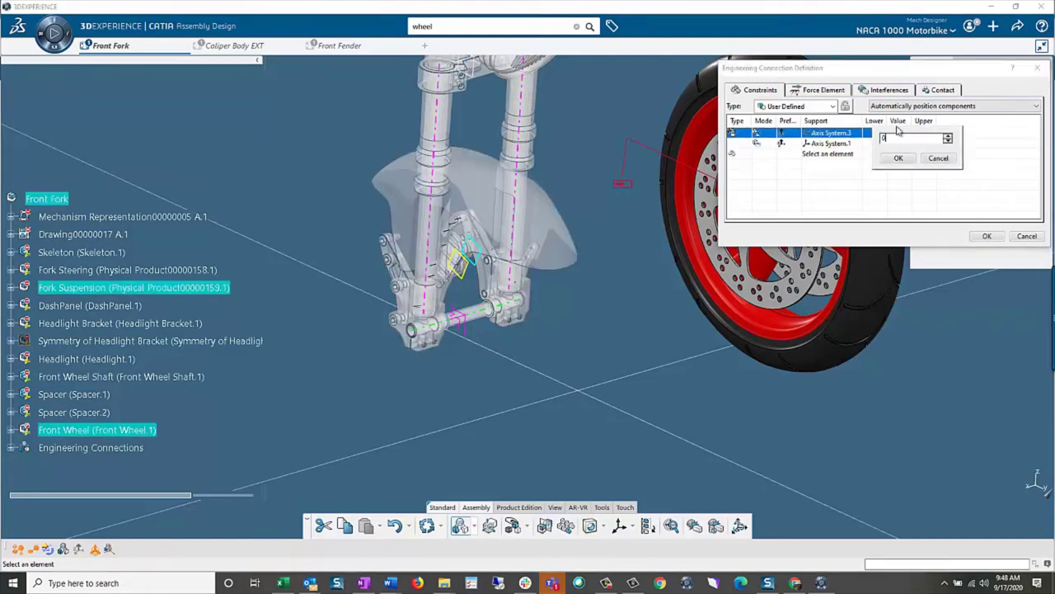
{"action": "left_click", "coordinate": [901, 159]}
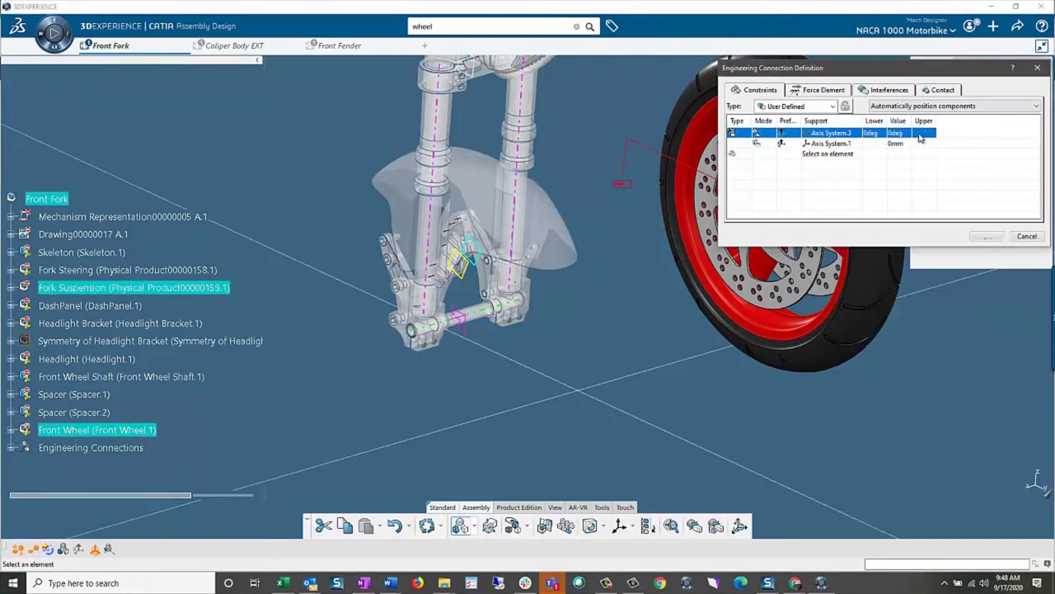
{"action": "left_click", "coordinate": [920, 136]}
{"action": "type", "text": "900deg"}
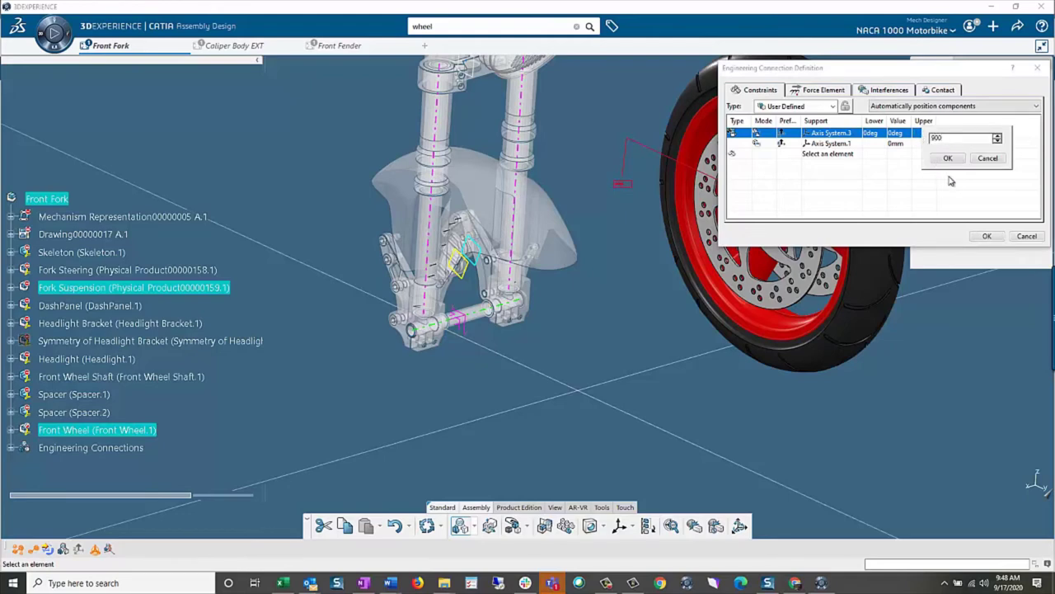
{"action": "left_click", "coordinate": [950, 161]}
{"action": "left_click", "coordinate": [987, 236]}
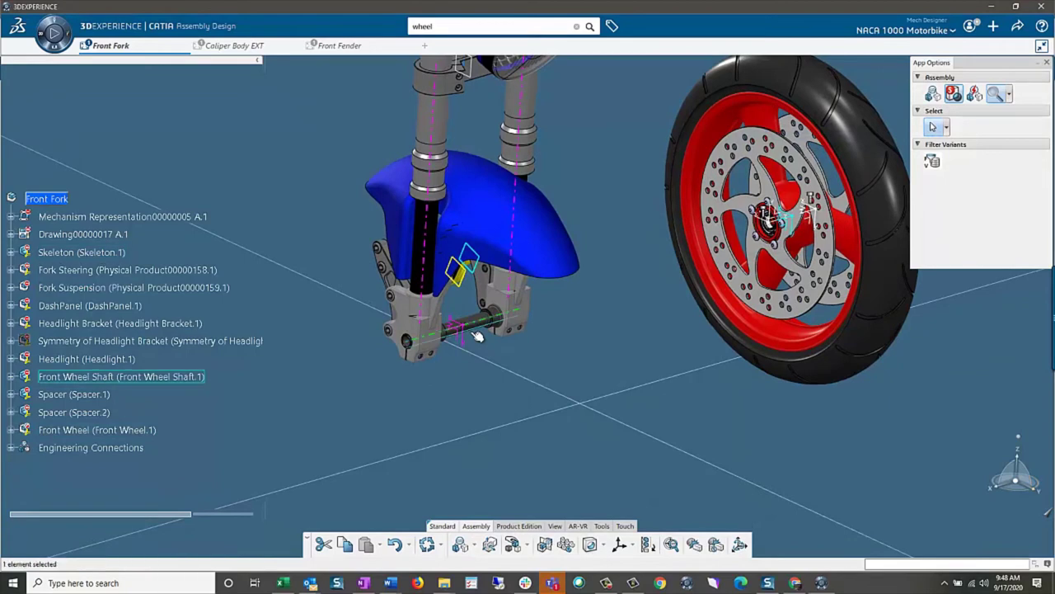
Update the Front Fork assembly so the wheel sits in the fork
{"action": "left_click", "coordinate": [86, 378]}
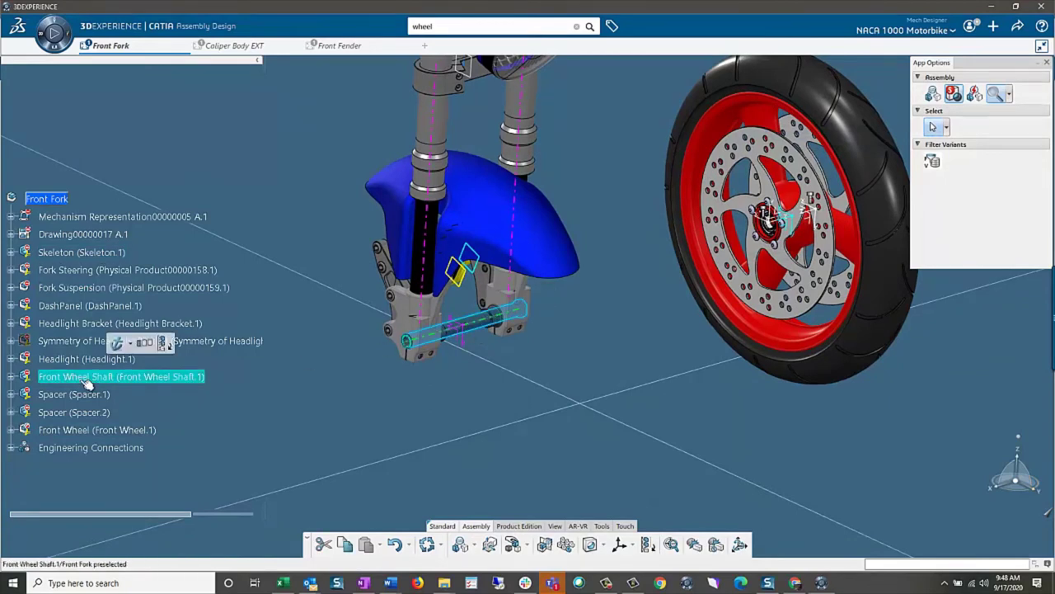
{"action": "left_click", "coordinate": [377, 453]}
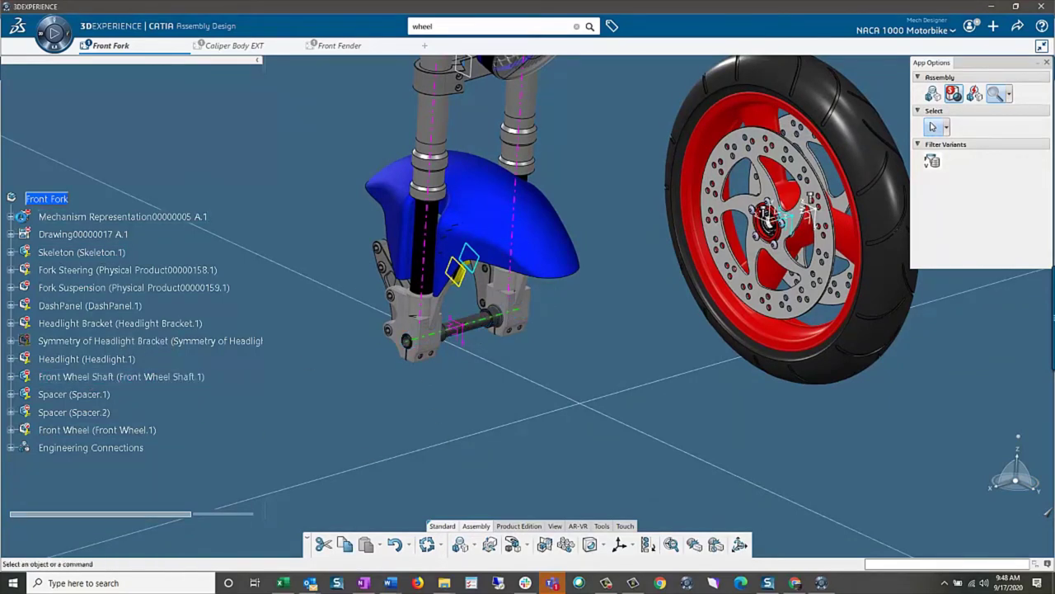
{"action": "right_click", "coordinate": [53, 198]}
{"action": "mouse_move", "coordinate": [116, 548]}
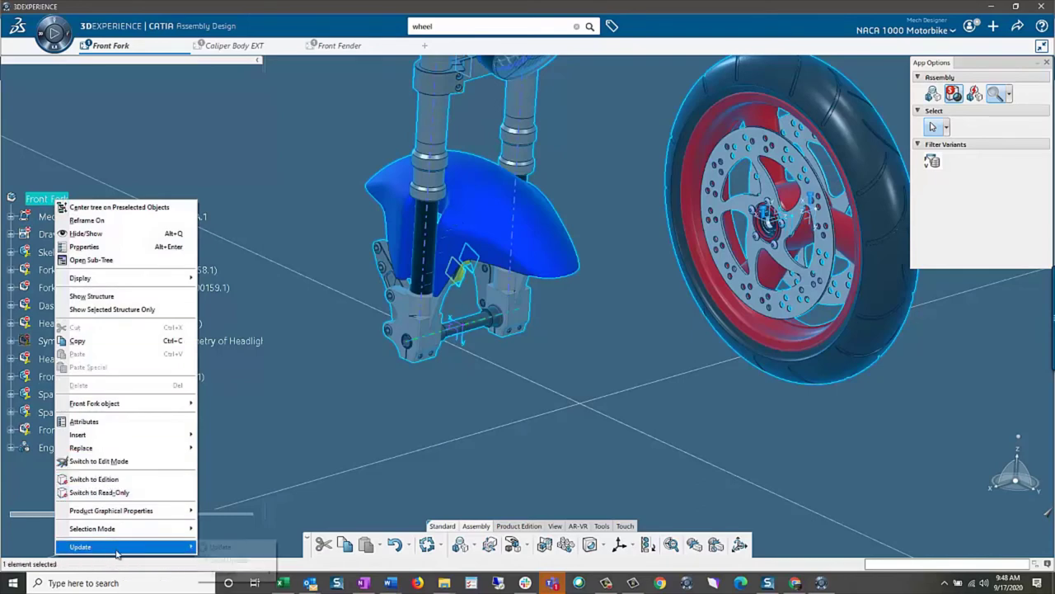
{"action": "left_click", "coordinate": [221, 545]}
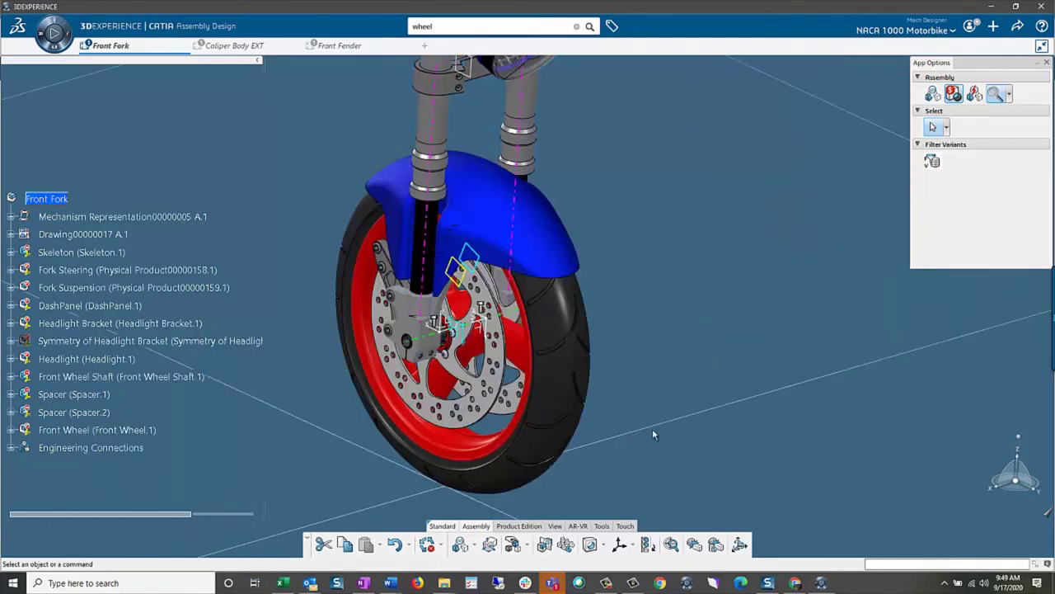
{"action": "middle_click_drag", "start_coordinate": [652, 435], "coordinate": [589, 456]}
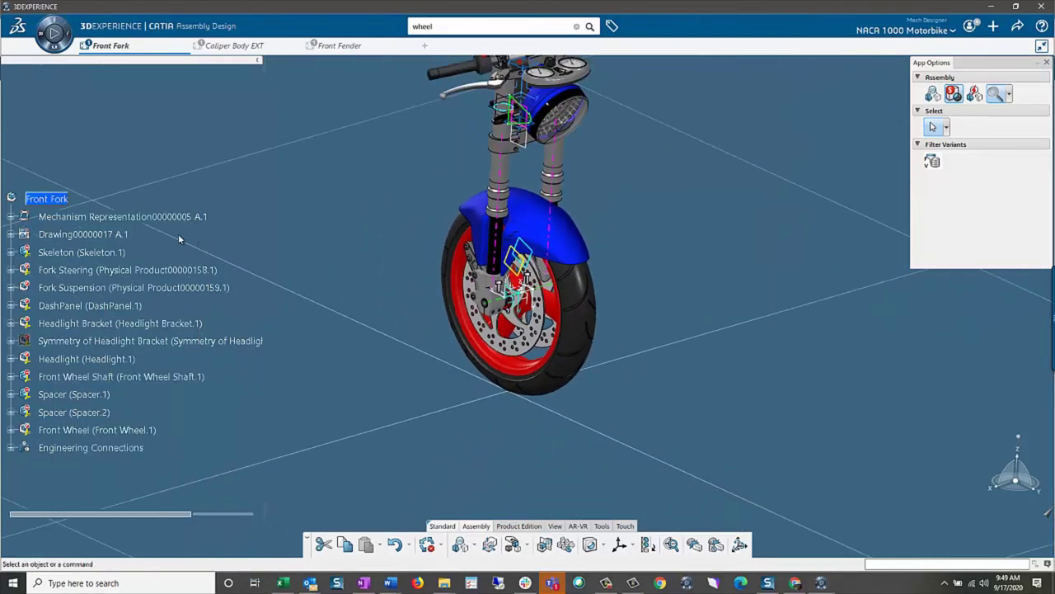
Include Revolute.15 in the mechanism's joints, driven by Angle 1
{"action": "left_click", "coordinate": [10, 216]}
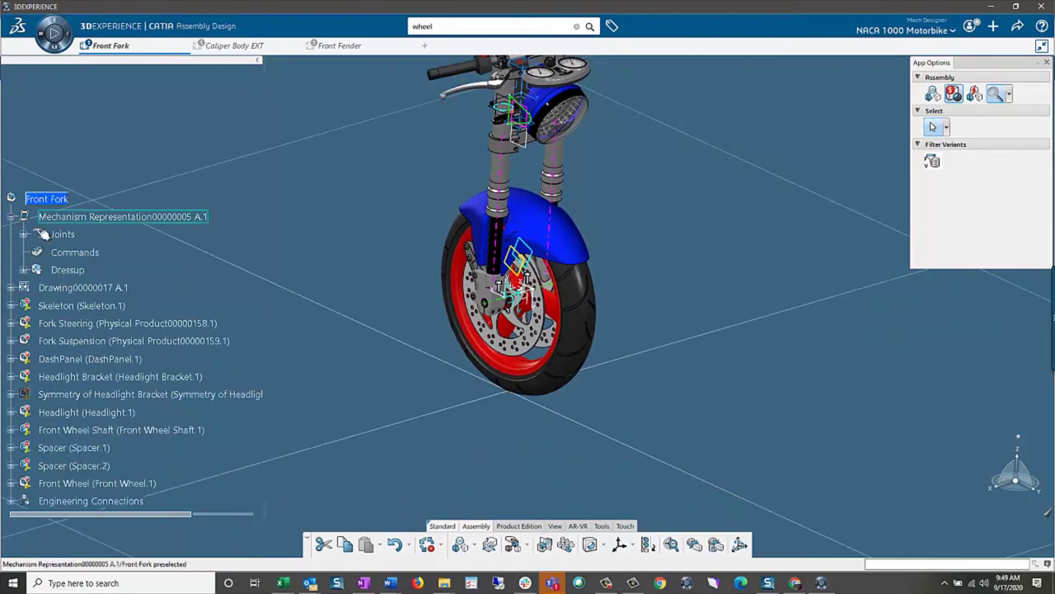
{"action": "left_click", "coordinate": [25, 234]}
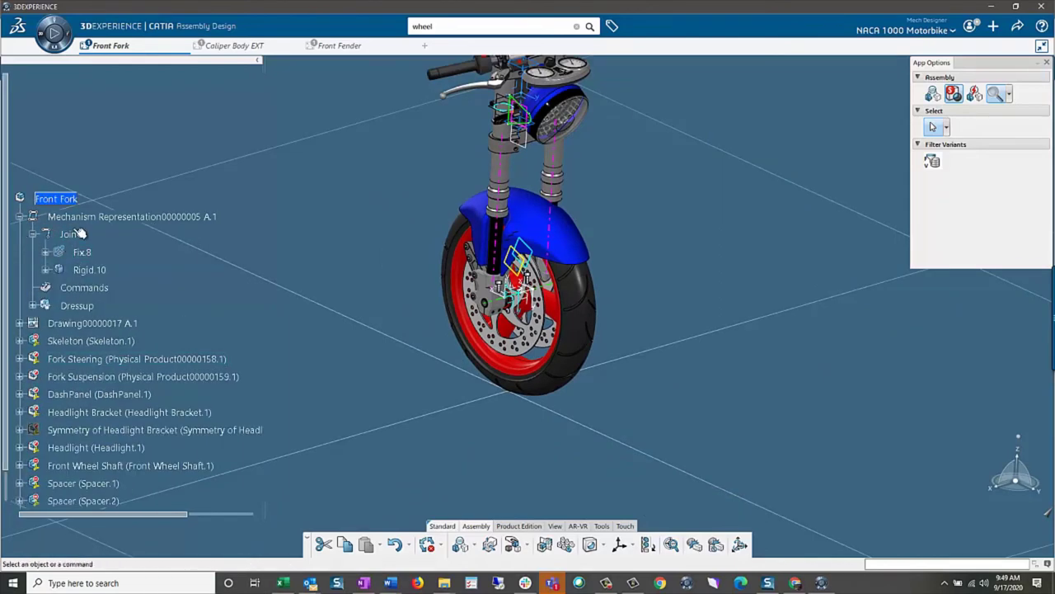
{"action": "left_click", "coordinate": [75, 219]}
{"action": "double_click", "coordinate": [71, 235]}
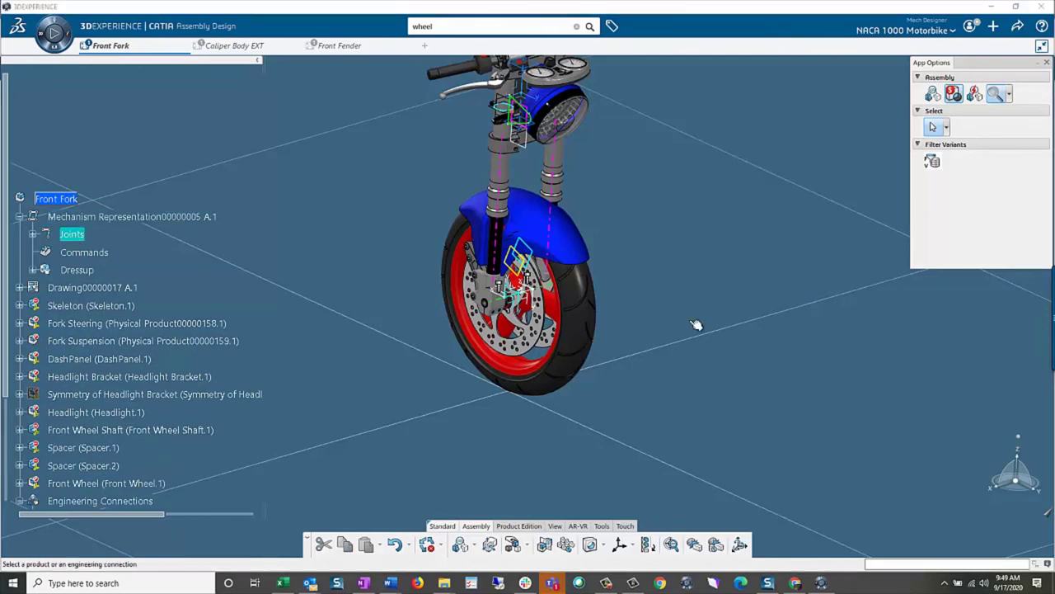
{"action": "left_click", "coordinate": [655, 349]}
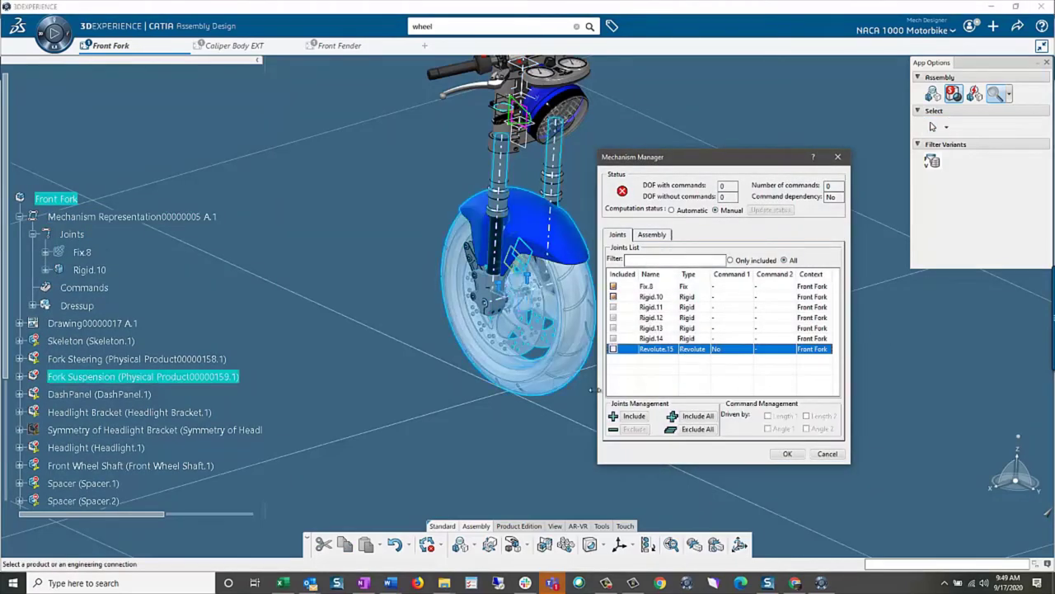
{"action": "left_click", "coordinate": [613, 349]}
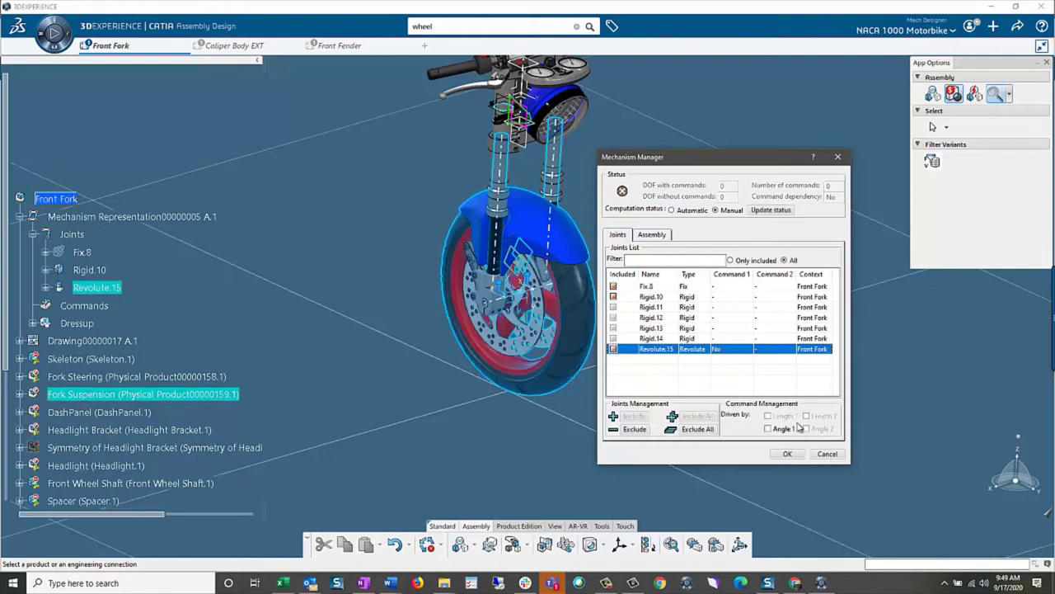
{"action": "left_click", "coordinate": [783, 429]}
{"action": "left_click", "coordinate": [790, 455]}
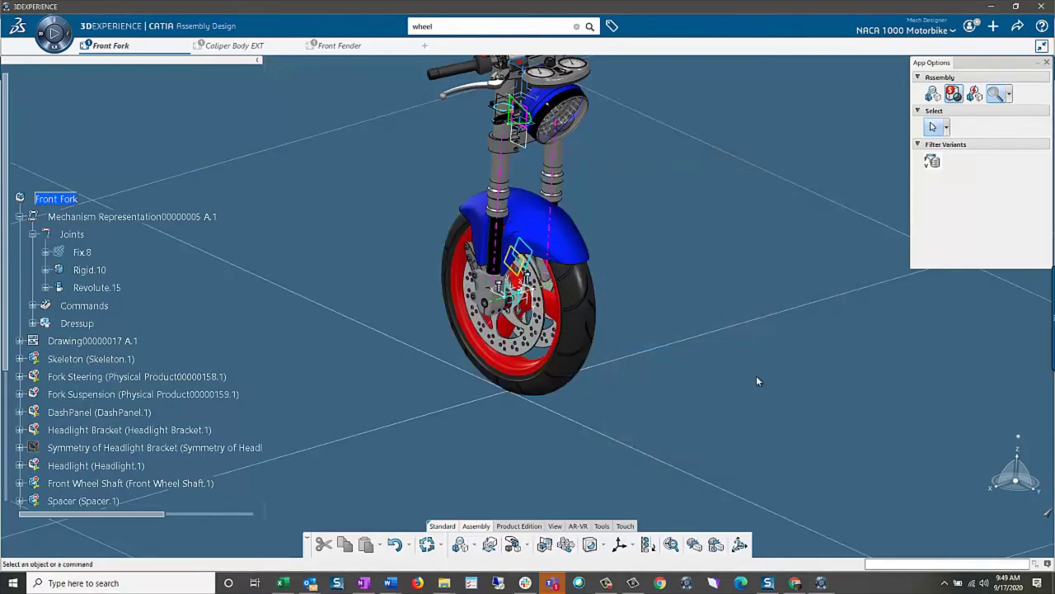
Play Command.1 with a 2deg value, rotating the wheel to its 900deg limit, then close the player
{"action": "left_click", "coordinate": [34, 306]}
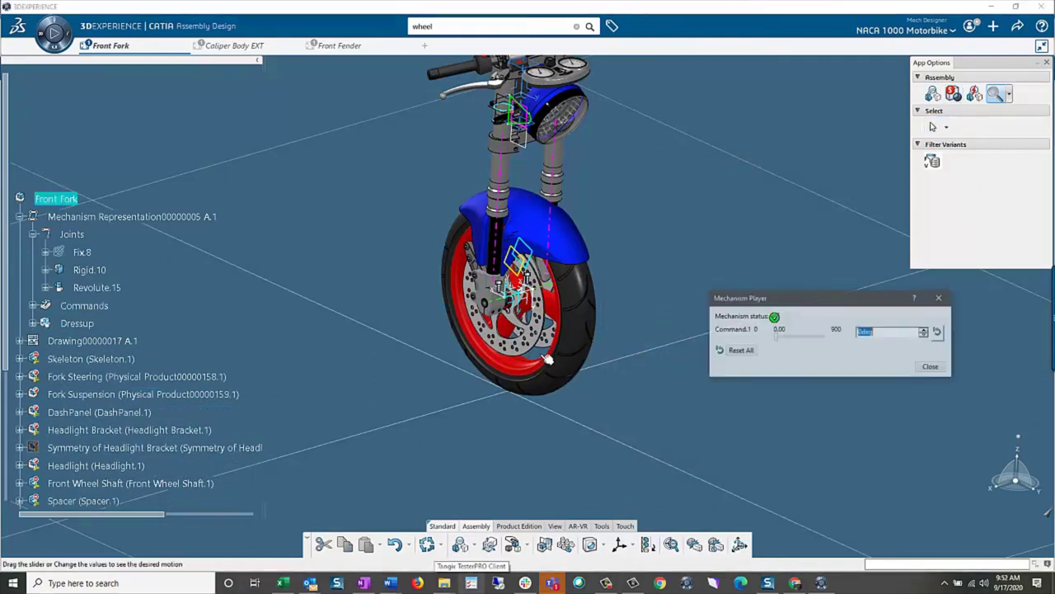
{"action": "type", "text": "2"}
{"action": "key", "text": "Return"}
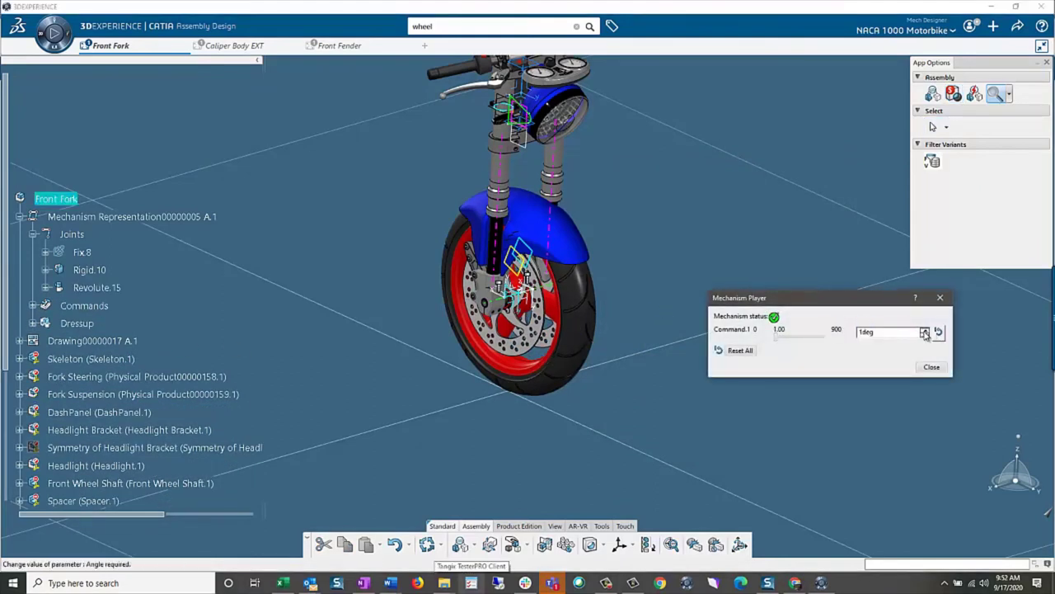
{"action": "left_click_drag", "start_coordinate": [779, 335], "coordinate": [849, 331]}
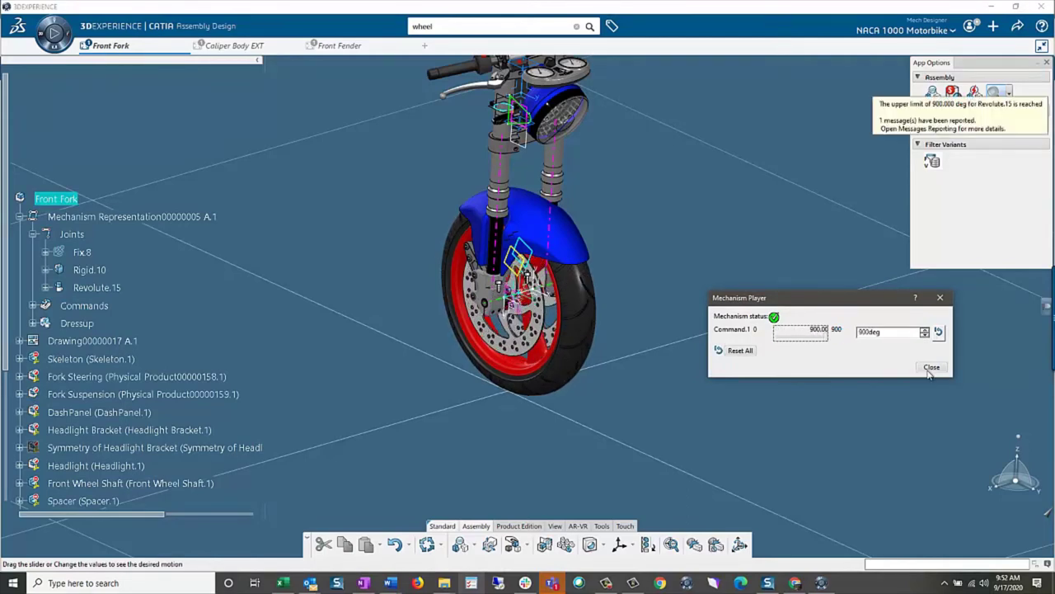
{"action": "left_click", "coordinate": [931, 367]}
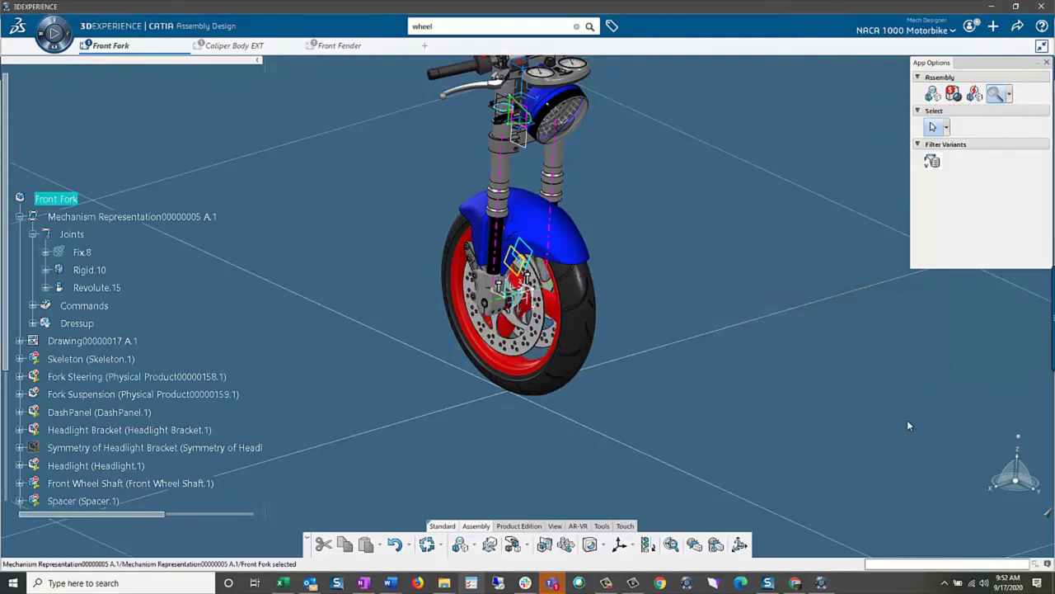
{"action": "left_click", "coordinate": [1019, 36]}
{"action": "left_click", "coordinate": [1007, 62]}
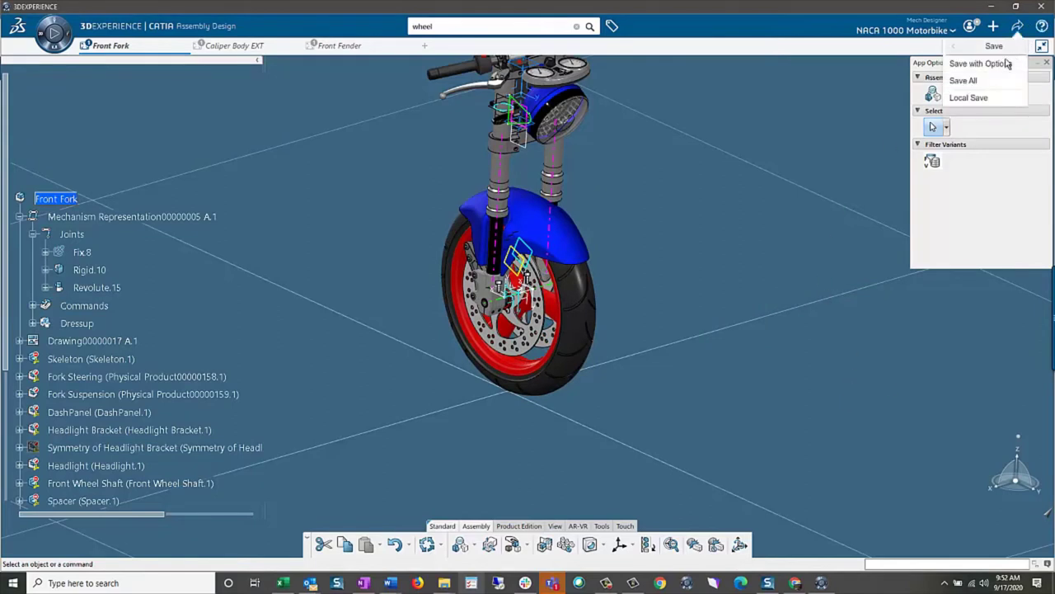
{"action": "left_click", "coordinate": [1007, 62]}
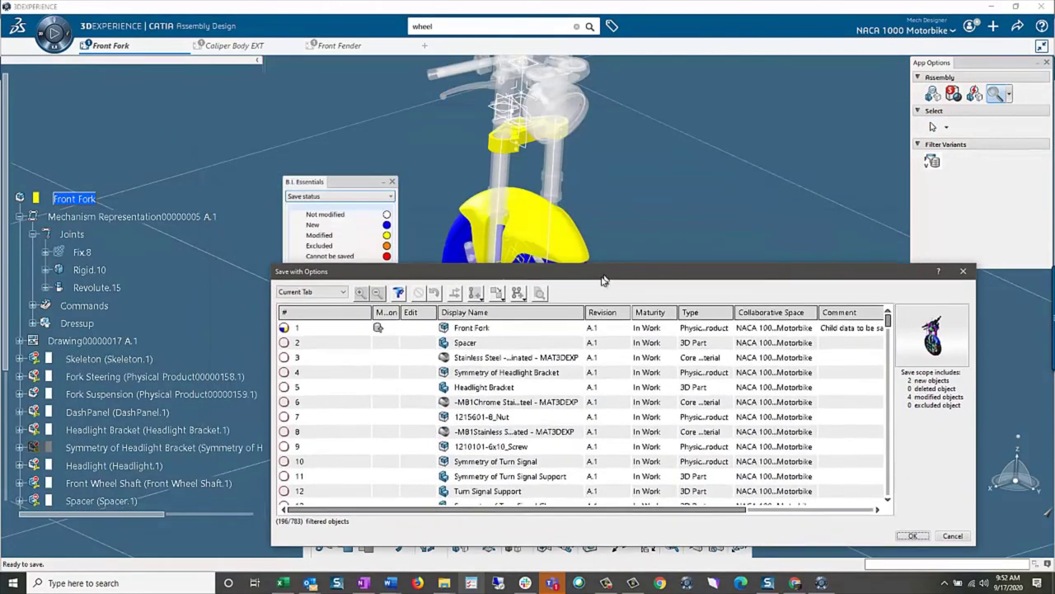
{"action": "left_click_drag", "start_coordinate": [603, 281], "coordinate": [552, 302]}
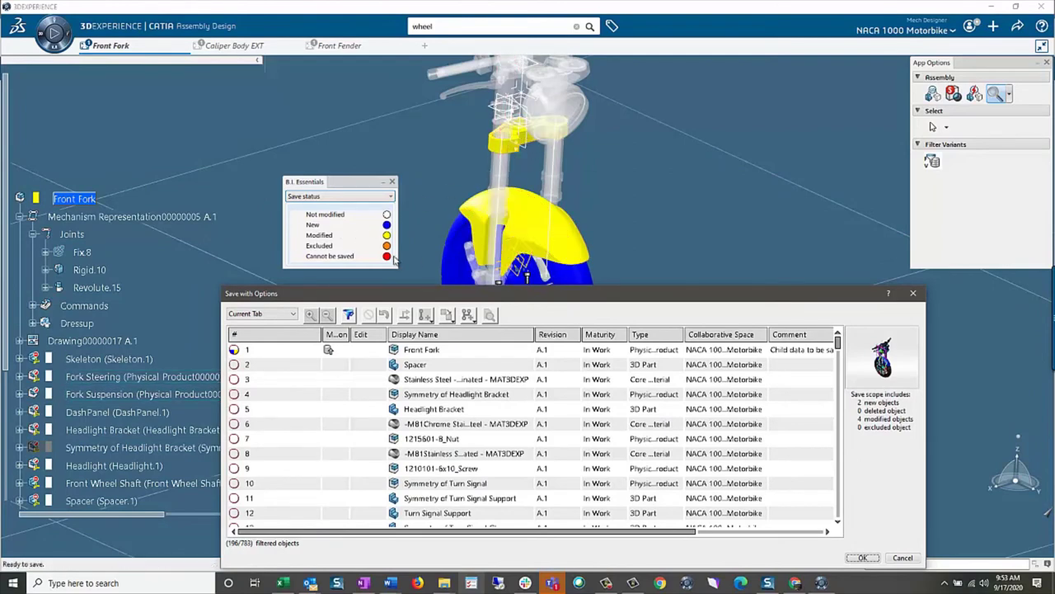
{"action": "scroll", "coordinate": [310, 449], "scroll_direction": "down", "scroll_amount": 7}
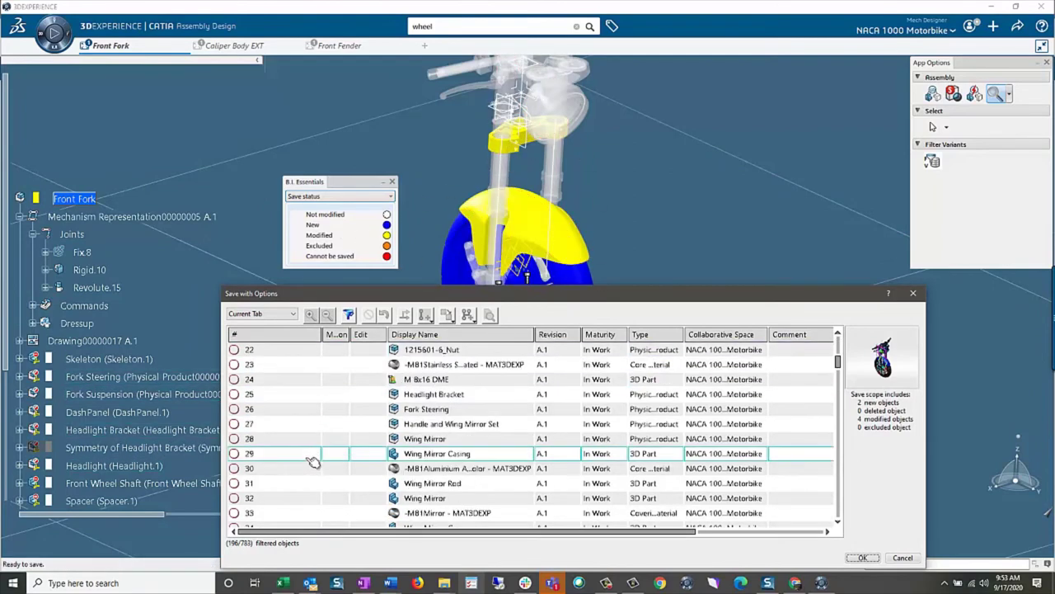
{"action": "scroll", "coordinate": [310, 461], "scroll_direction": "up", "scroll_amount": 7}
{"action": "left_click", "coordinate": [295, 347]}
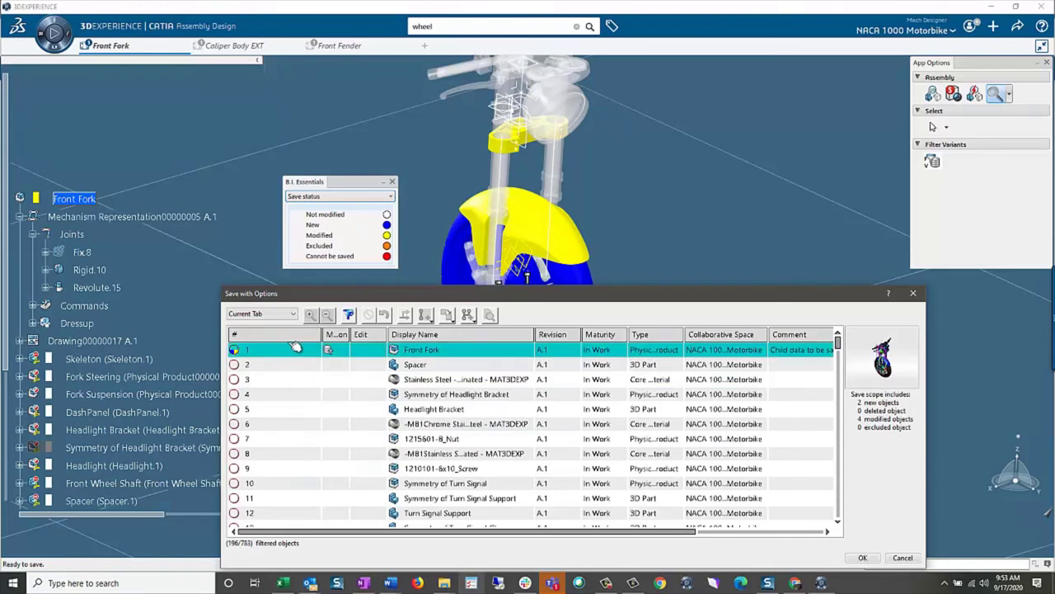
{"action": "left_click", "coordinate": [310, 314]}
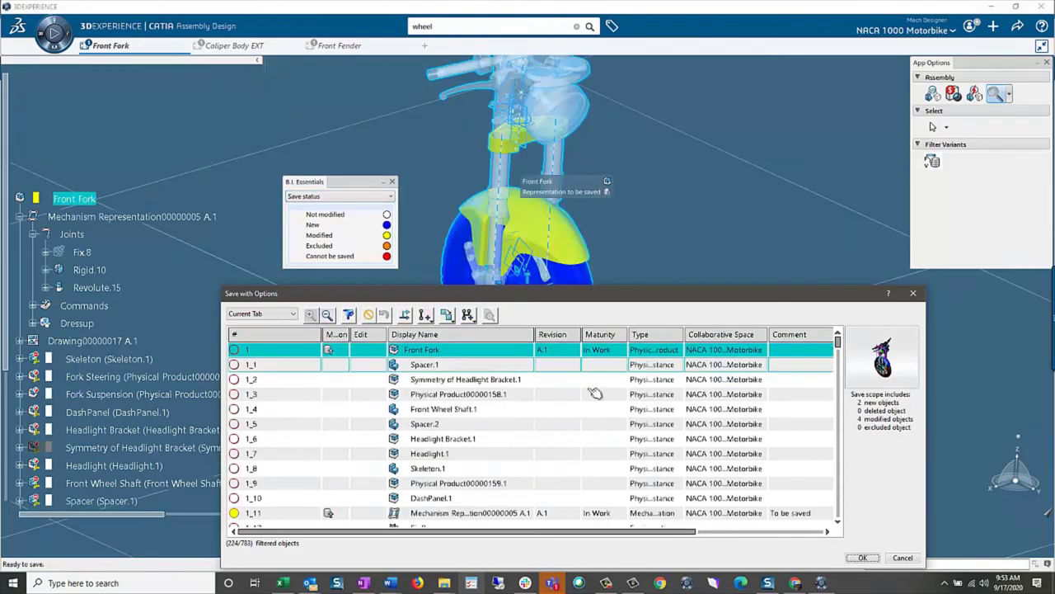
{"action": "left_click", "coordinate": [897, 559]}
{"action": "left_click", "coordinate": [391, 180]}
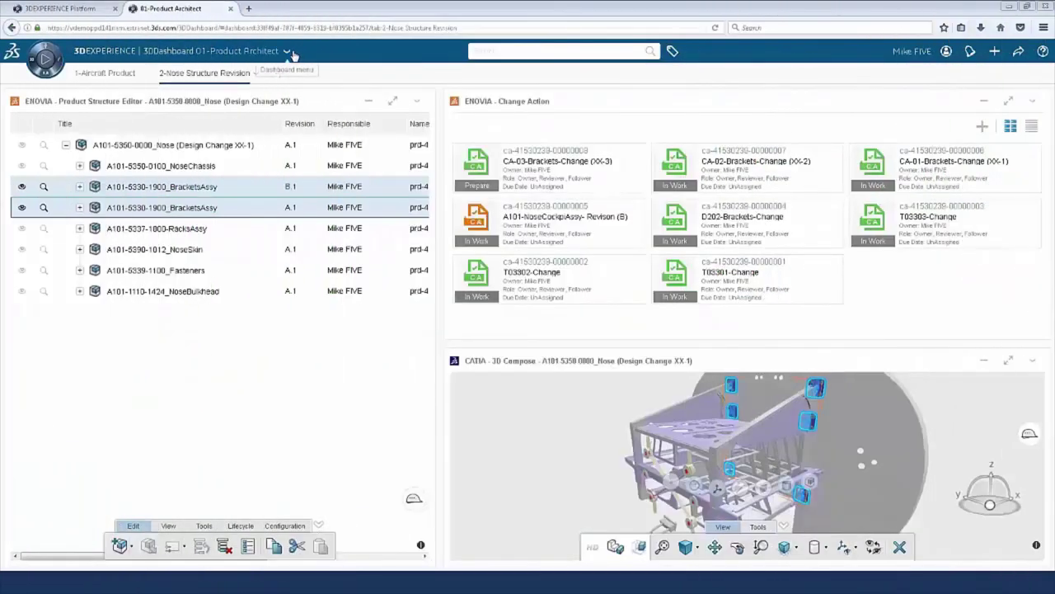
Load the Nose design change into the 02-Design Update dashboard, expand it, and open Filter-1
{"action": "left_click", "coordinate": [288, 51]}
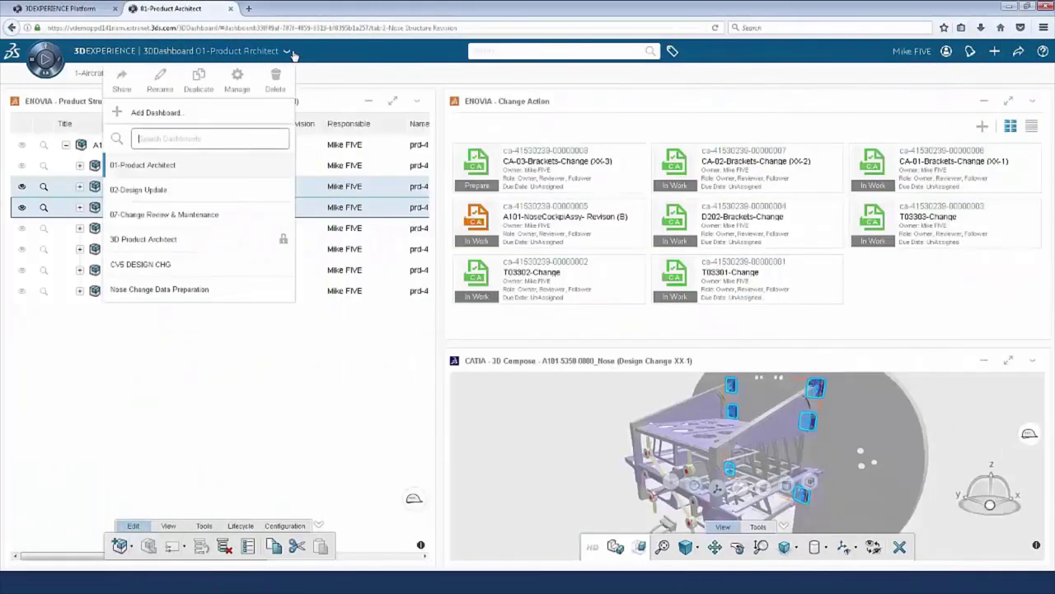
{"action": "left_click", "coordinate": [189, 190]}
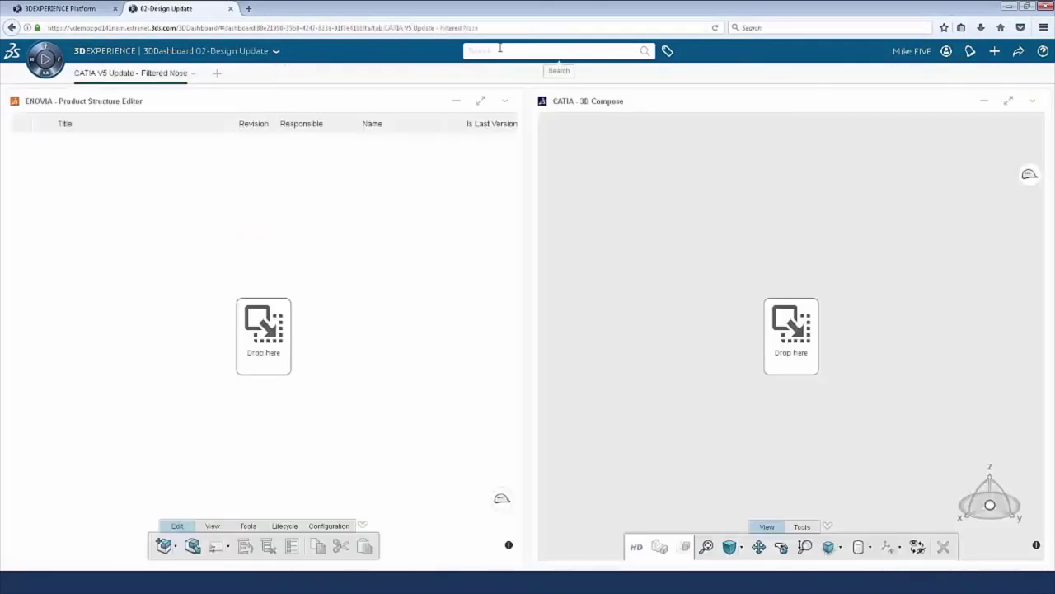
{"action": "left_click", "coordinate": [499, 49]}
{"action": "left_click", "coordinate": [508, 70]}
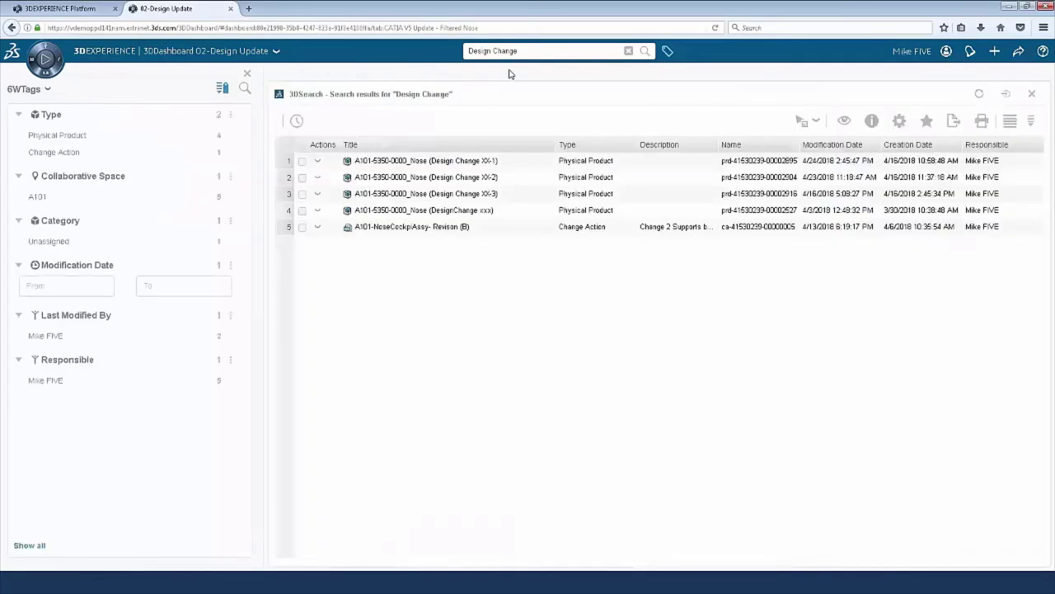
{"action": "left_click_drag", "start_coordinate": [422, 167], "coordinate": [243, 259]}
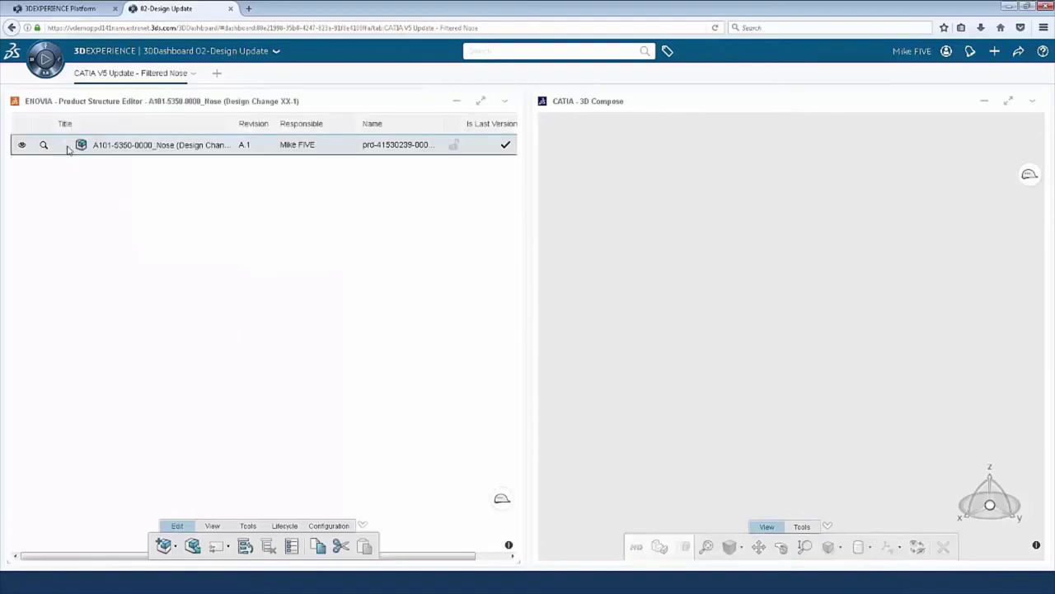
{"action": "left_click", "coordinate": [66, 145]}
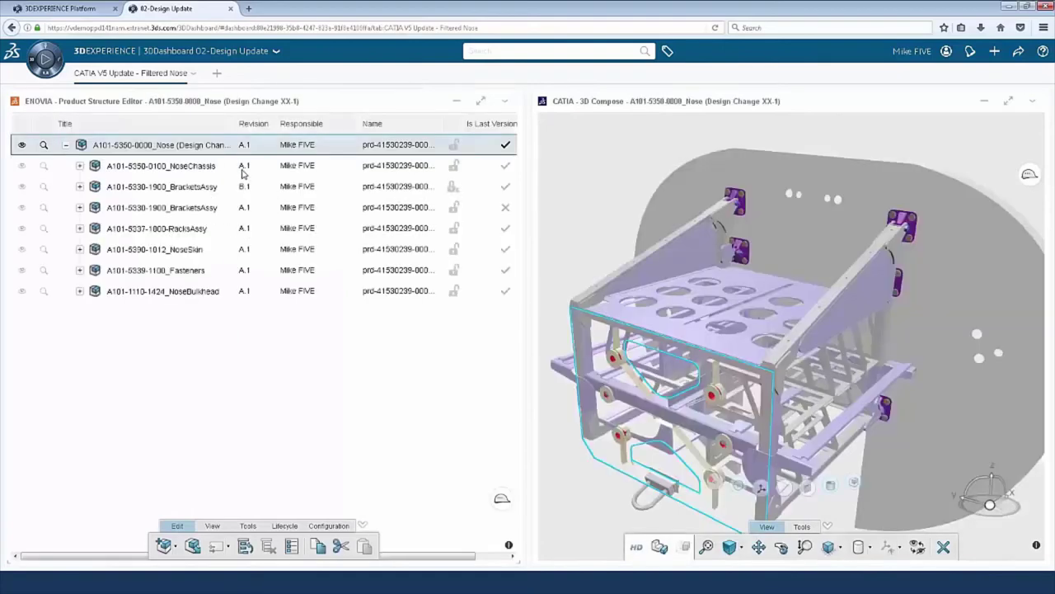
{"action": "left_click", "coordinate": [246, 526]}
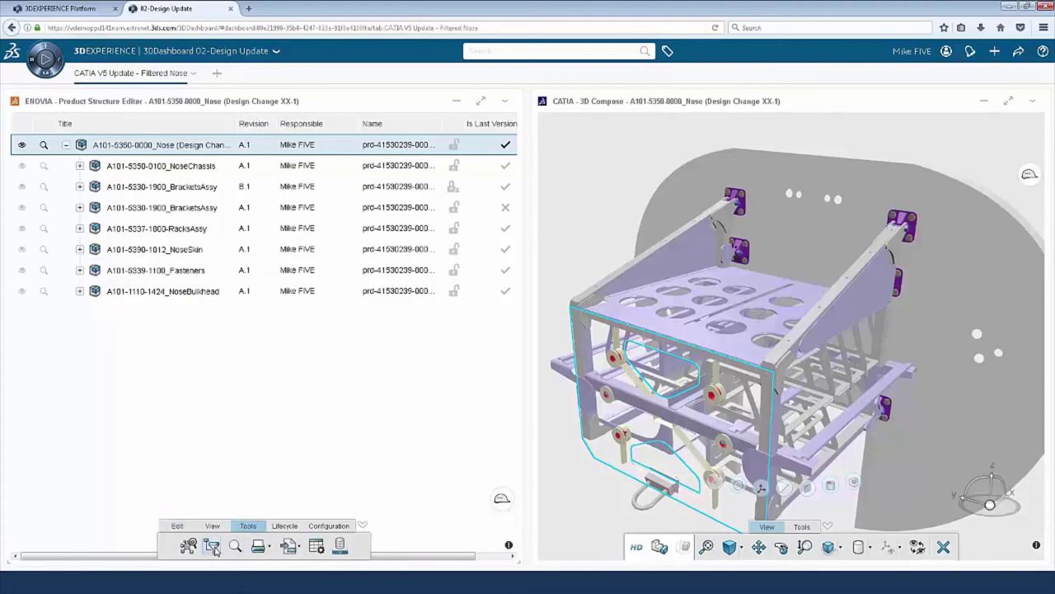
{"action": "left_click", "coordinate": [213, 547]}
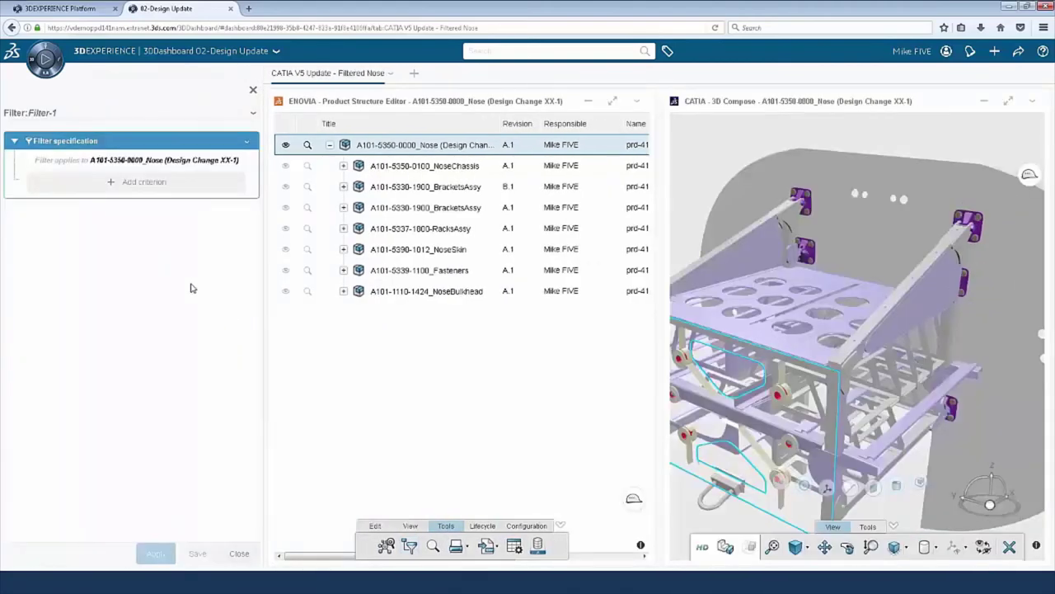
Add a Projected View configuration criterion for evolution A101 revision B and apply Filter-1
{"action": "left_click", "coordinate": [110, 182]}
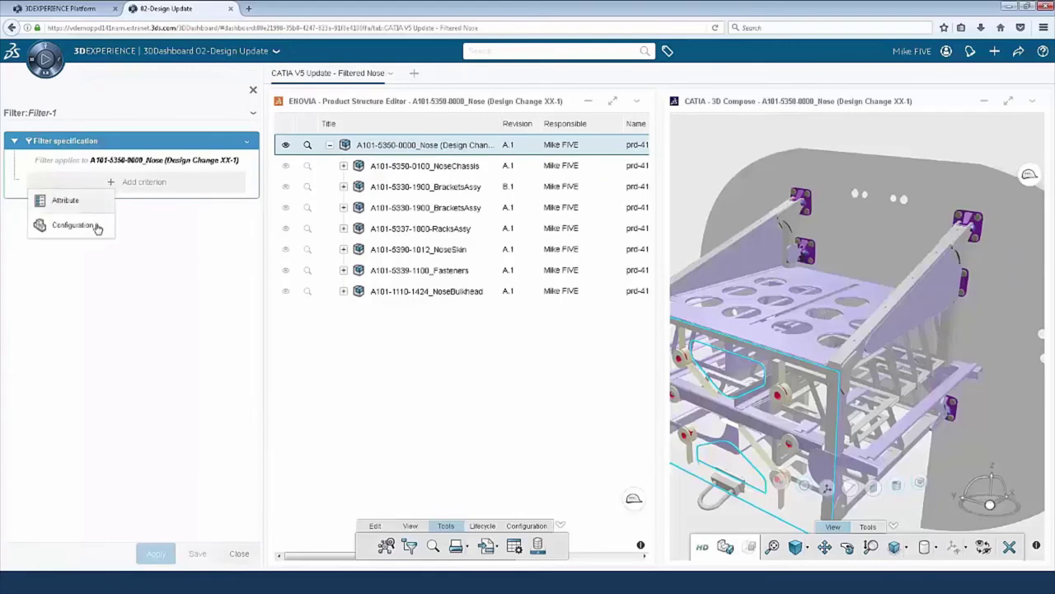
{"action": "left_click", "coordinate": [97, 226]}
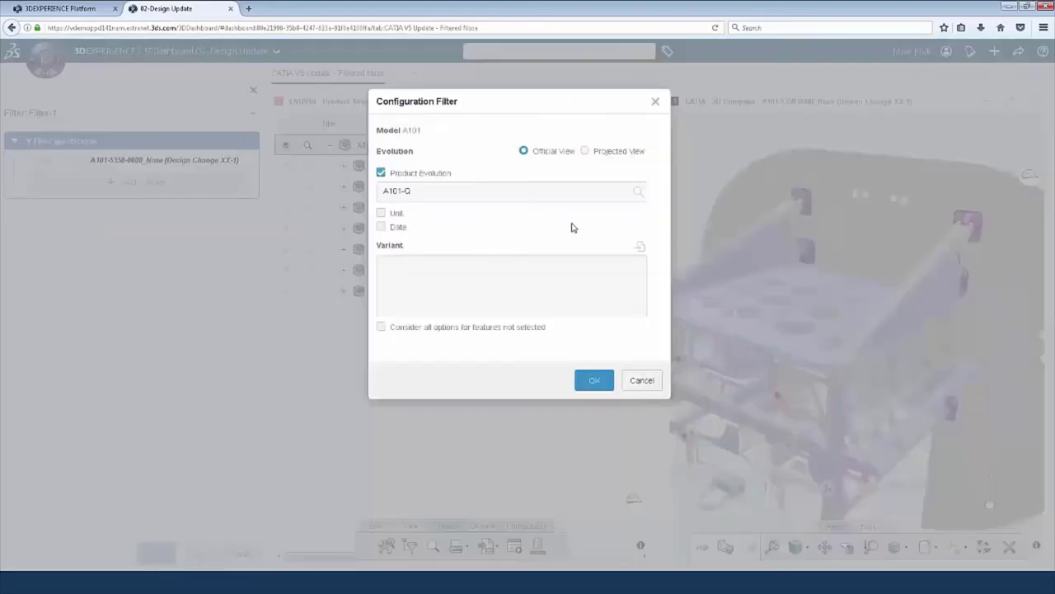
{"action": "left_click", "coordinate": [586, 152]}
{"action": "left_click", "coordinate": [639, 192]}
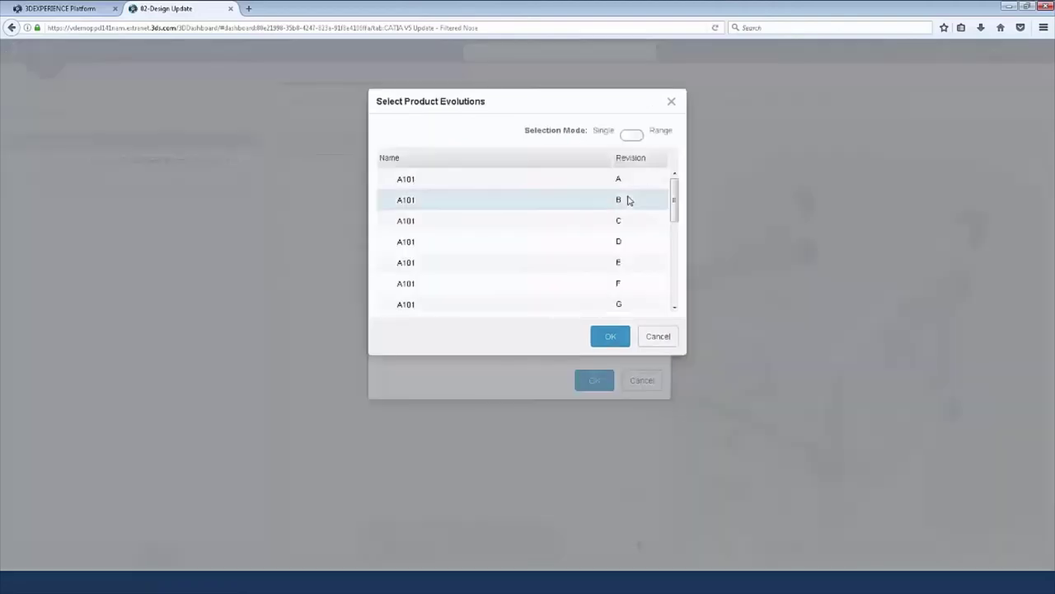
{"action": "left_click_drag", "start_coordinate": [674, 200], "coordinate": [683, 173]}
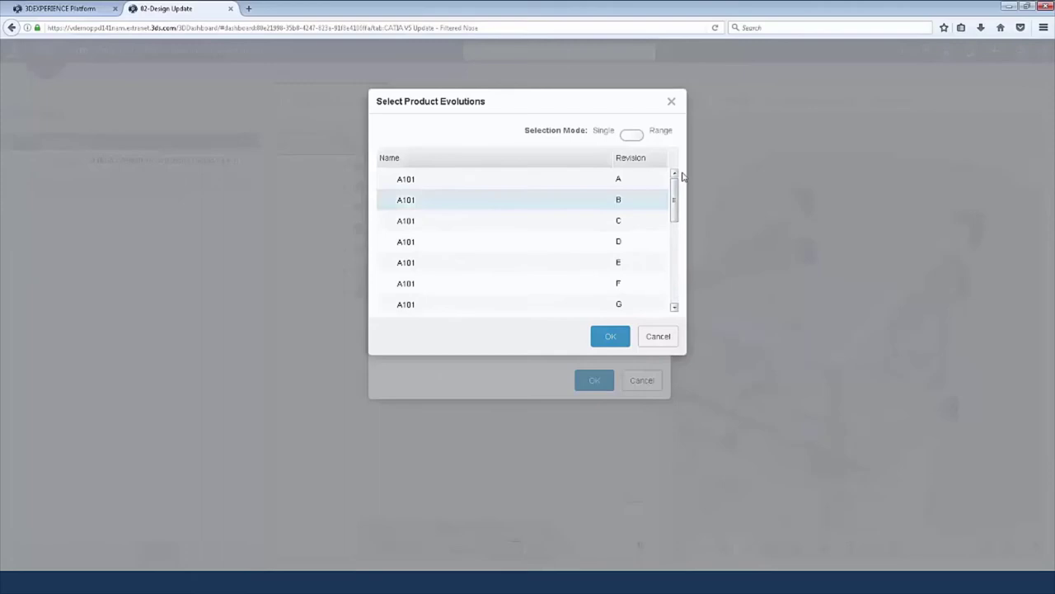
{"action": "left_click", "coordinate": [611, 336]}
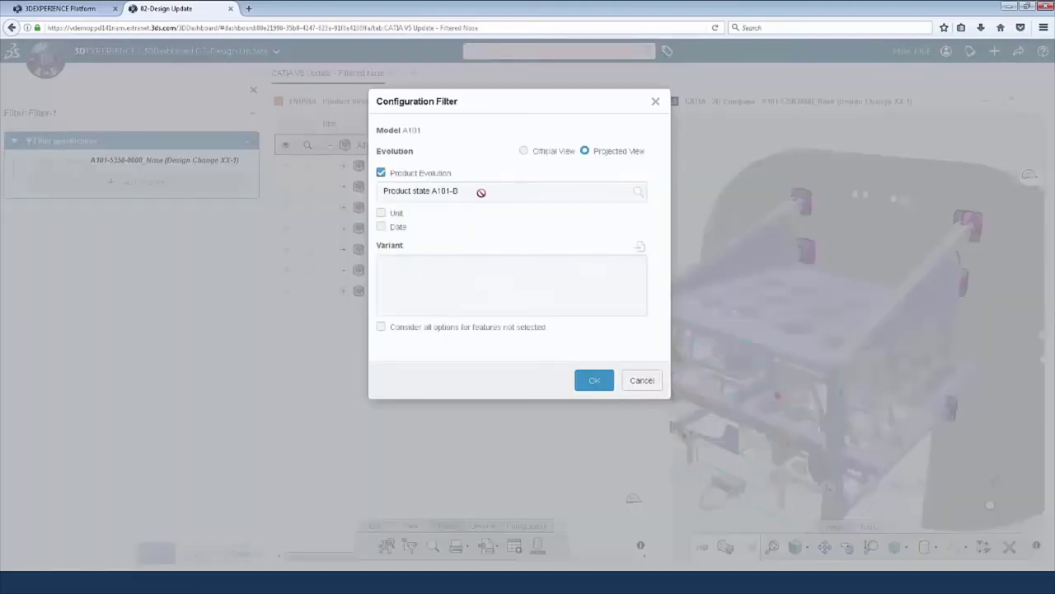
{"action": "left_click", "coordinate": [591, 383]}
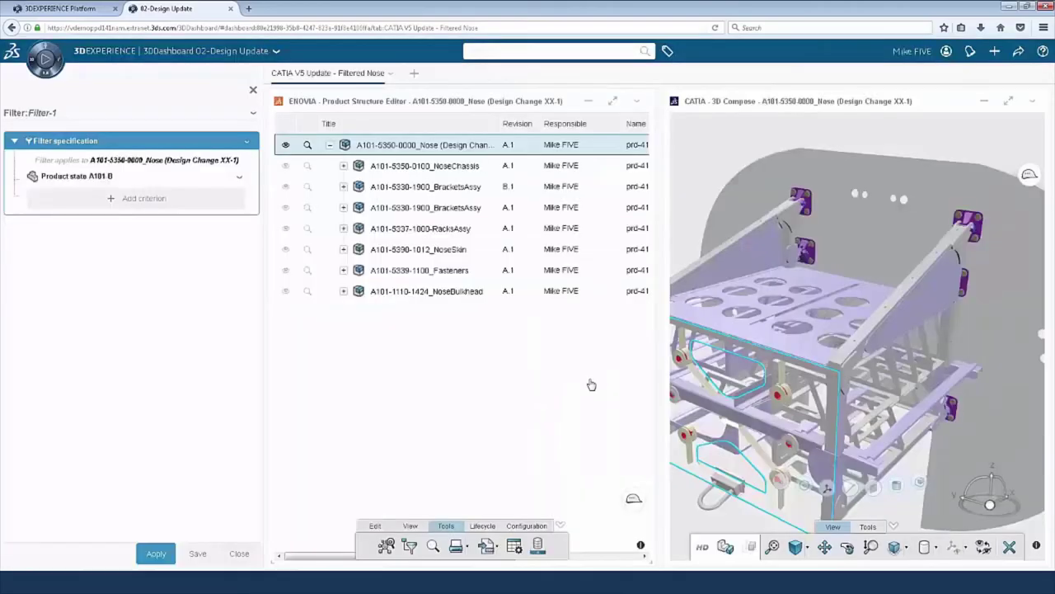
{"action": "left_click", "coordinate": [155, 553]}
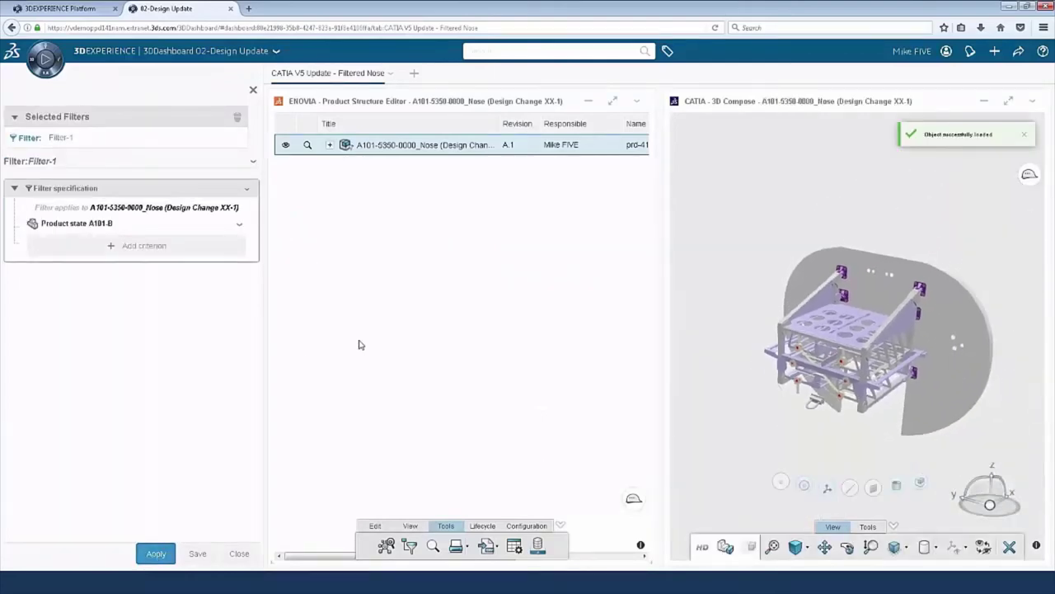
Set CA-01-Brackets-Change as the work-under change action, then launch CATIA V5 for the Nose
{"action": "left_click", "coordinate": [329, 146]}
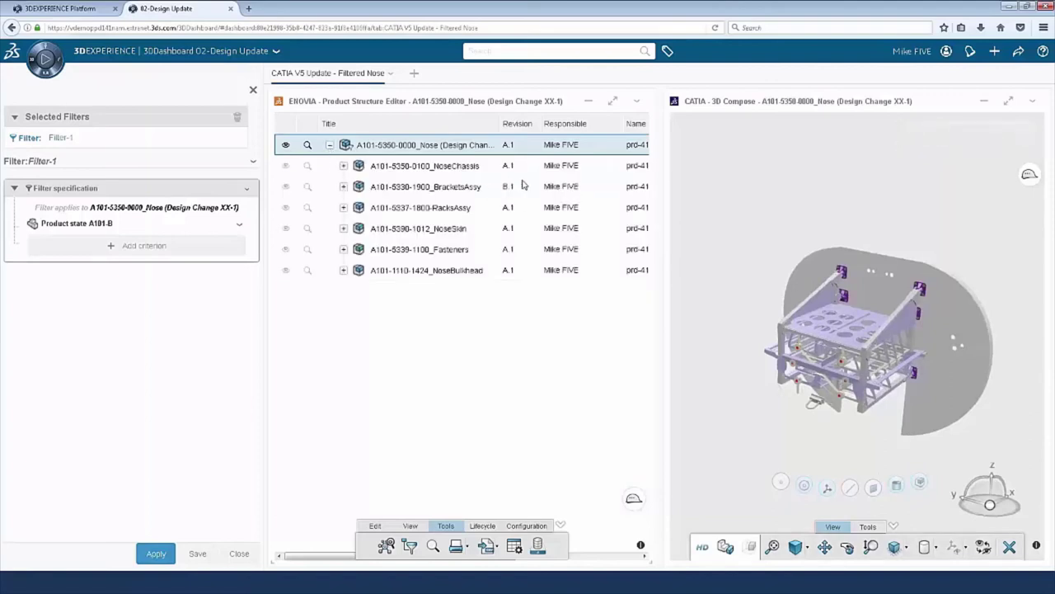
{"action": "left_click", "coordinate": [631, 496]}
{"action": "left_click", "coordinate": [574, 508]}
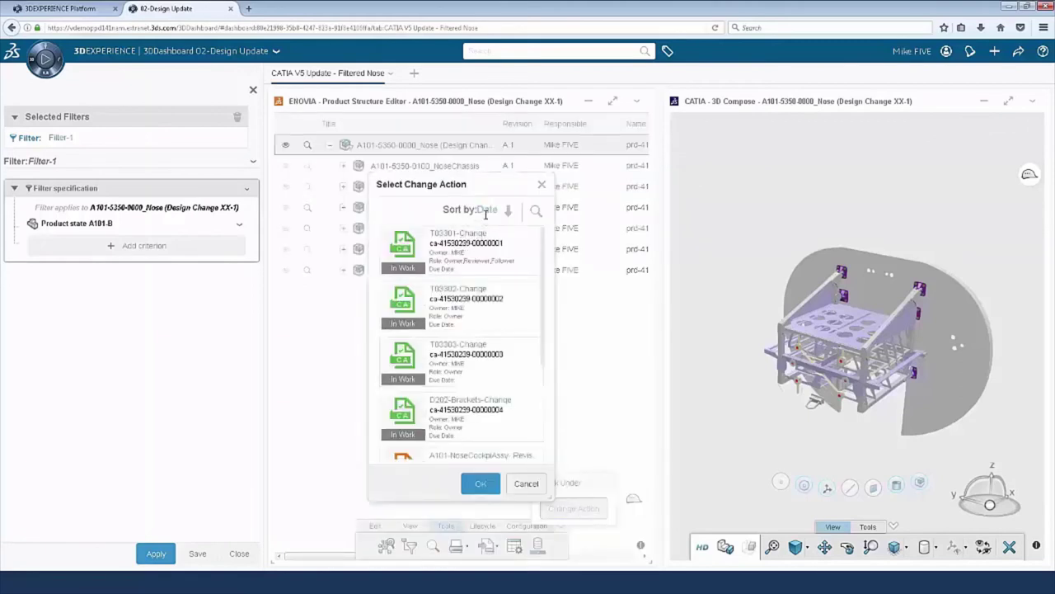
{"action": "left_click", "coordinate": [508, 212]}
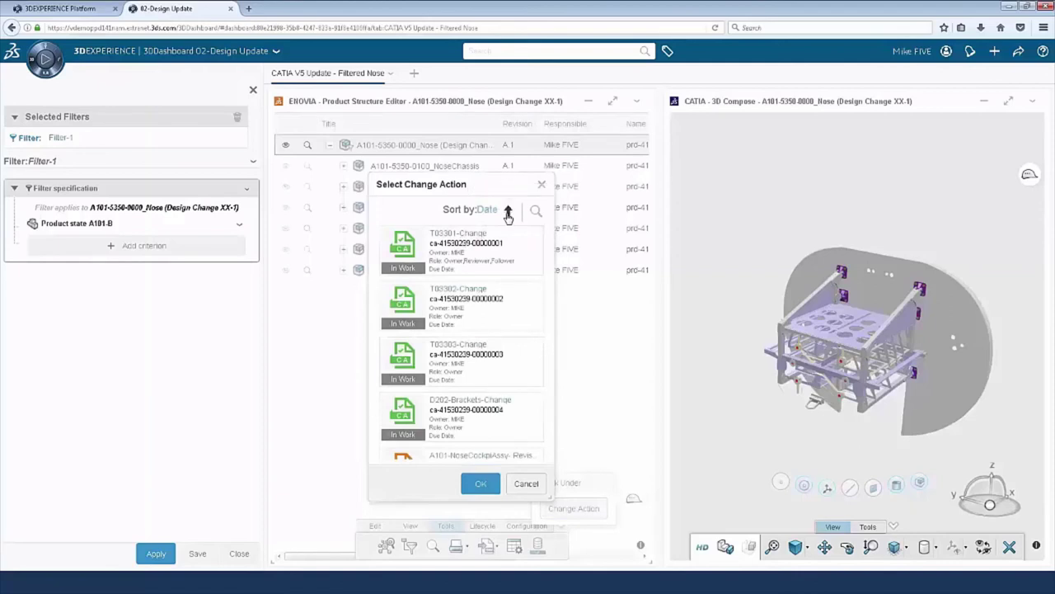
{"action": "left_click", "coordinate": [508, 212]}
{"action": "left_click", "coordinate": [459, 253]}
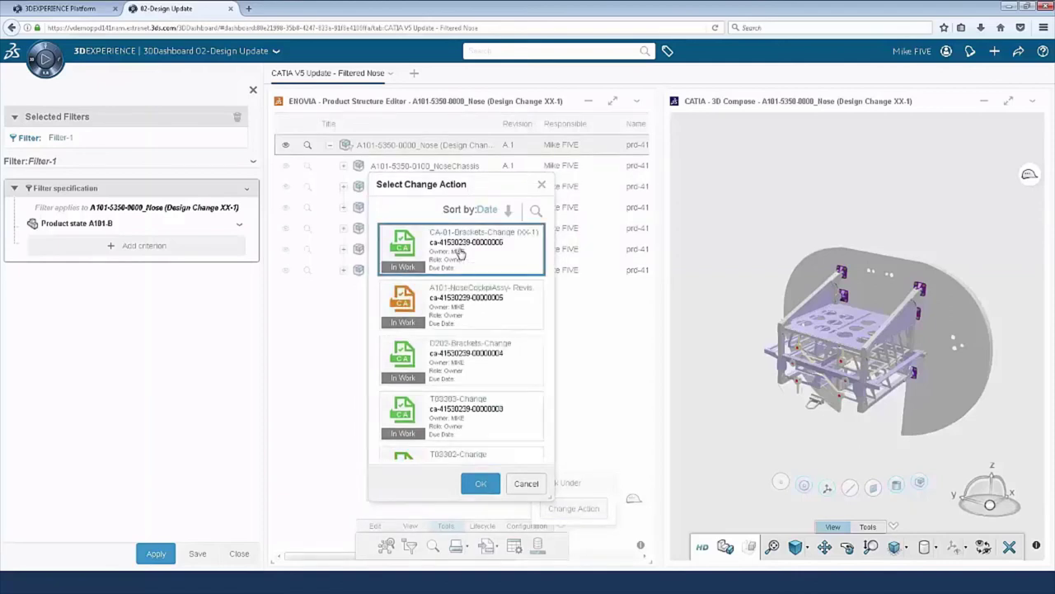
{"action": "left_click", "coordinate": [481, 486]}
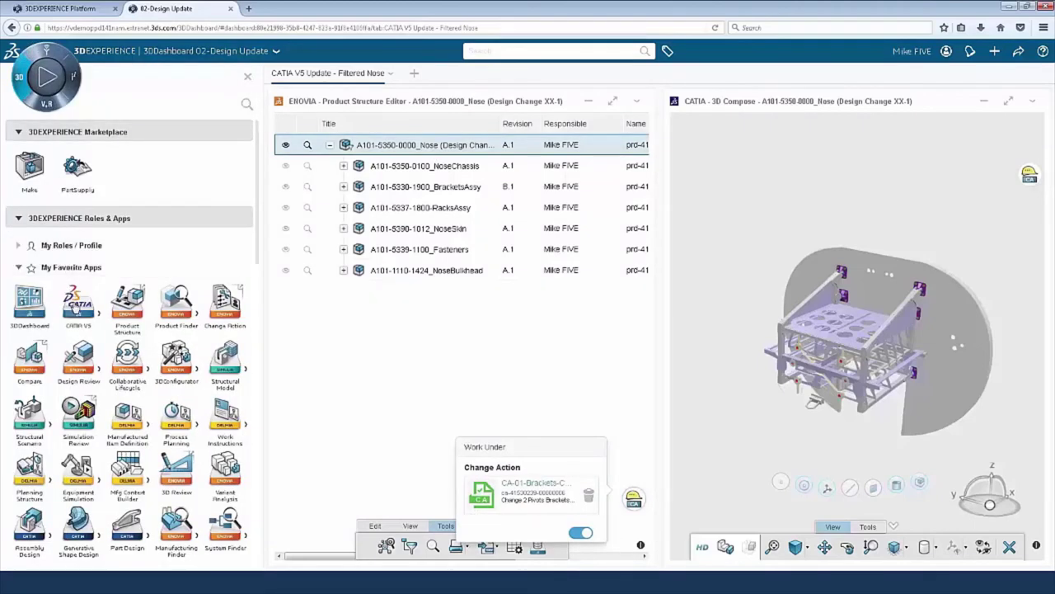
{"action": "left_click", "coordinate": [77, 306]}
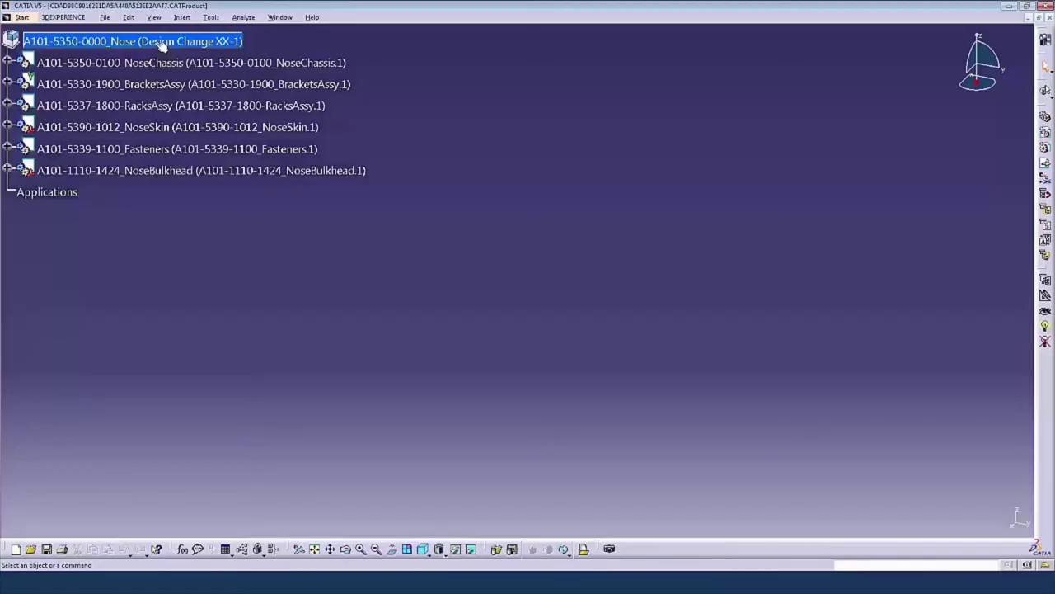
Reframe on the Nose assembly and switch the whole assembly to Design Mode
{"action": "right_click", "coordinate": [157, 43]}
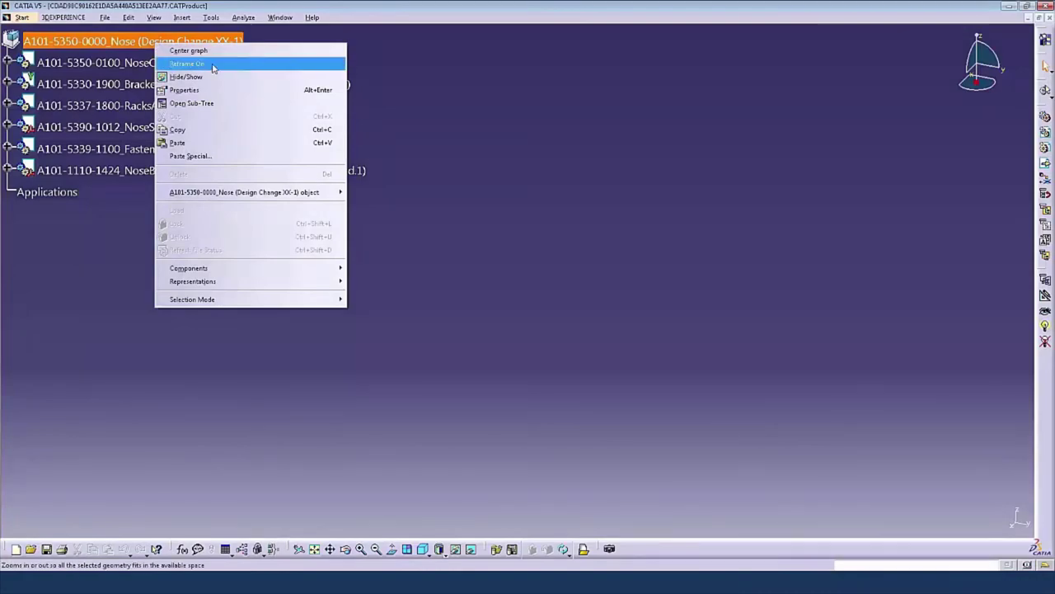
{"action": "left_click", "coordinate": [186, 63]}
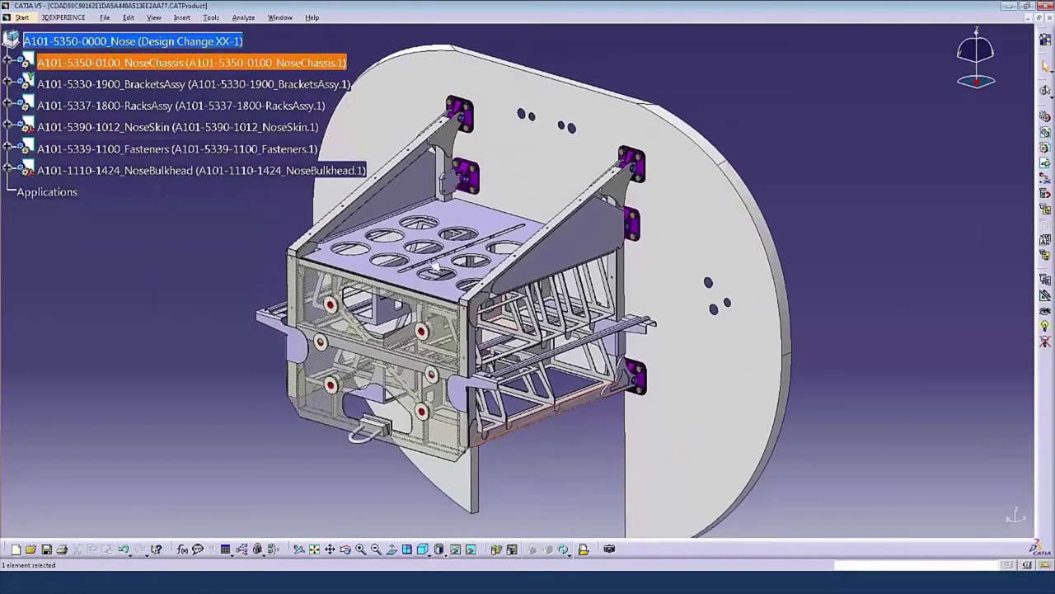
{"action": "left_click", "coordinate": [100, 43]}
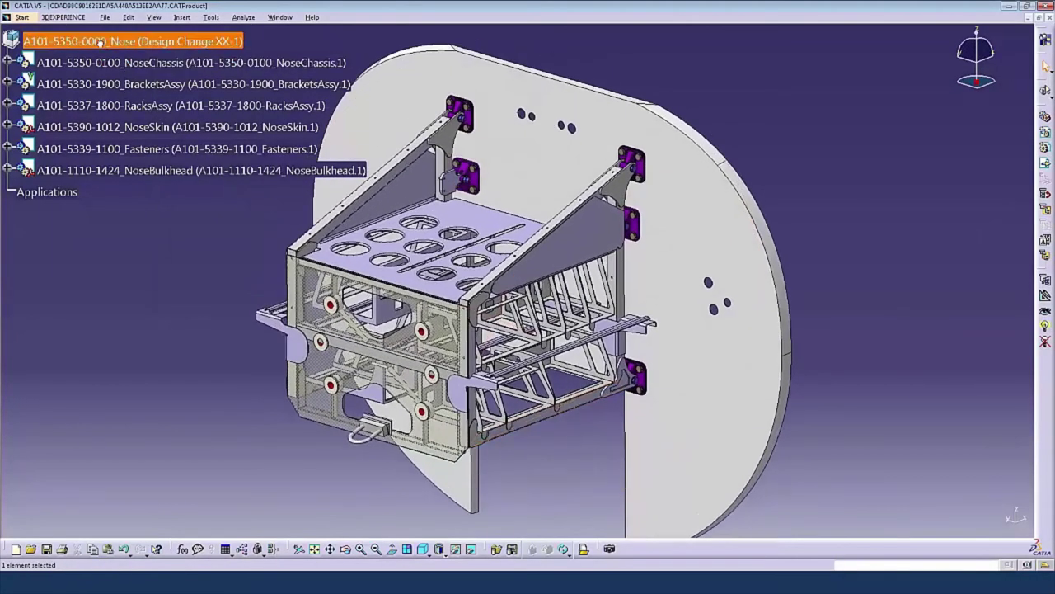
{"action": "right_click", "coordinate": [101, 43]}
{"action": "mouse_move", "coordinate": [247, 281]}
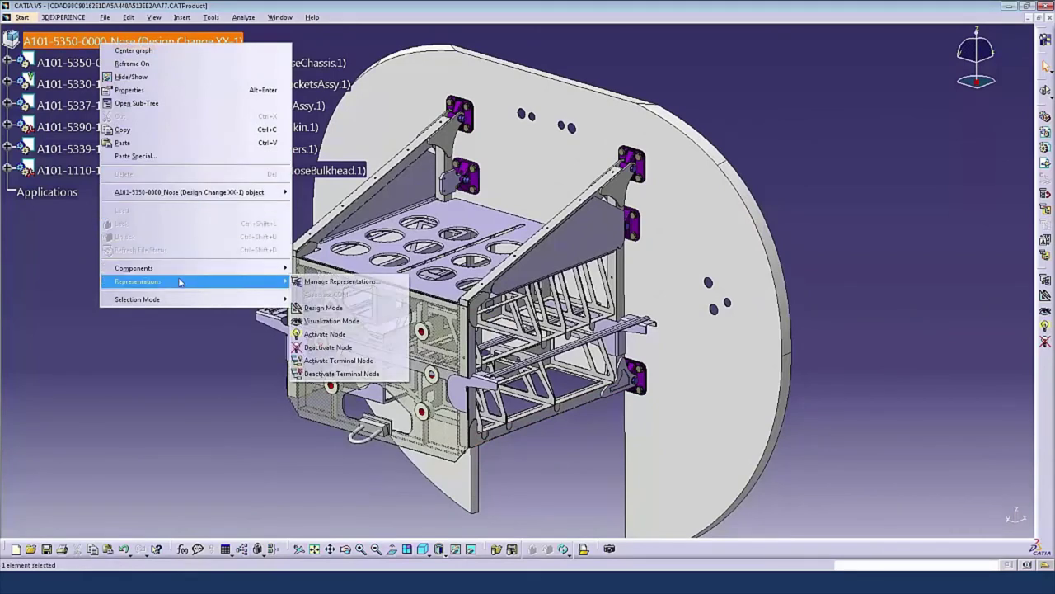
{"action": "left_click", "coordinate": [317, 308]}
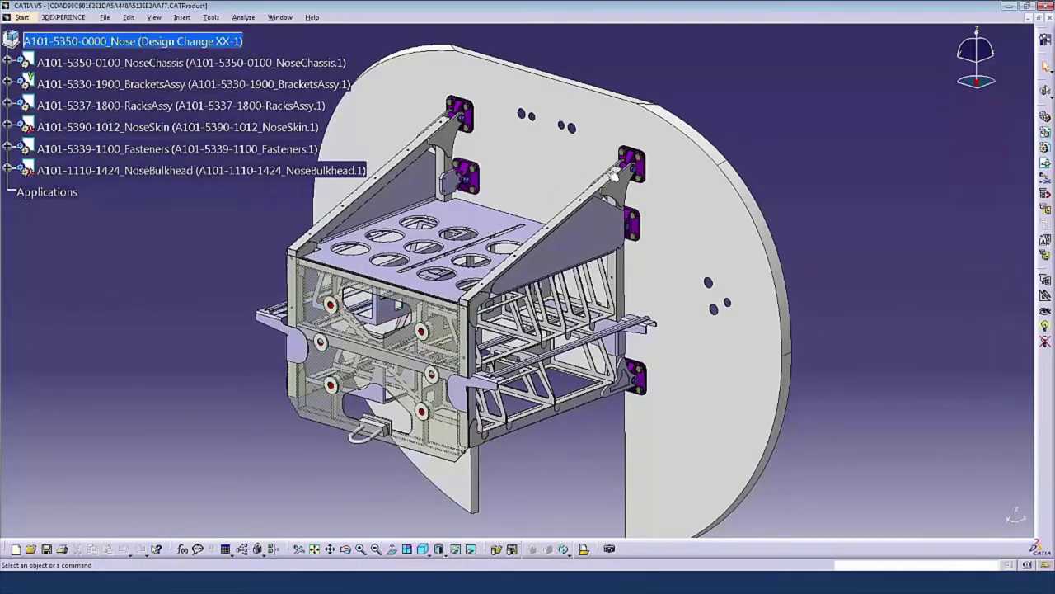
Locate the upper-right purple support pivot bracket in the product tree
{"action": "left_click", "coordinate": [646, 170]}
{"action": "right_click", "coordinate": [644, 169]}
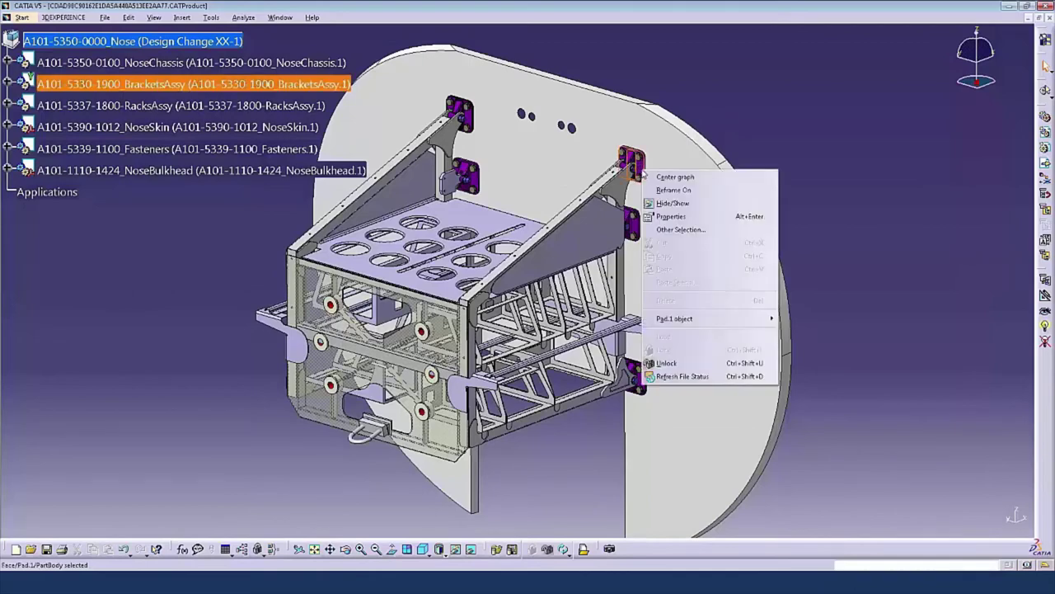
{"action": "left_click", "coordinate": [676, 177]}
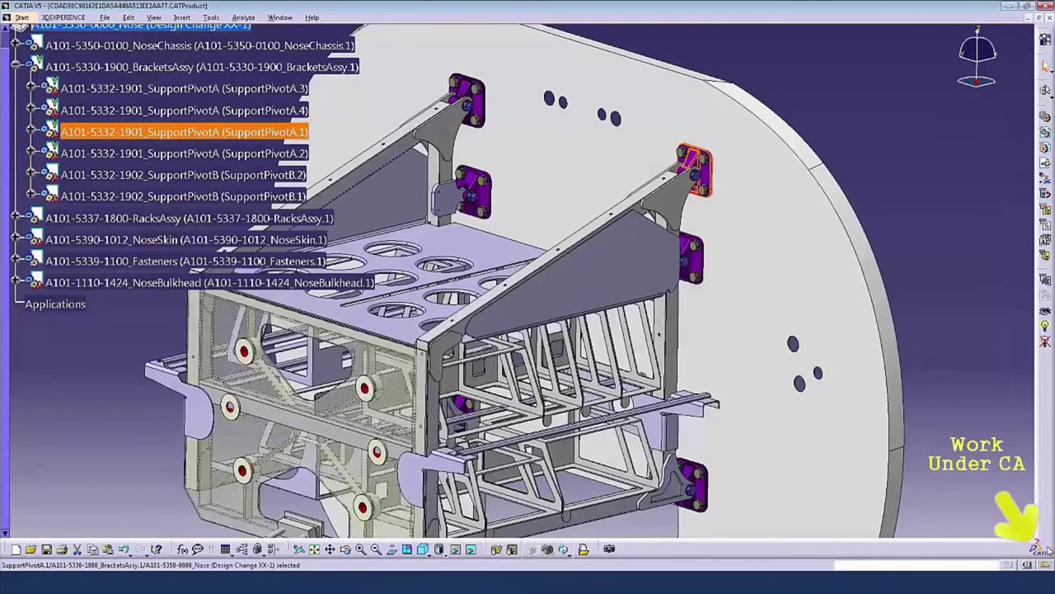
{"action": "right_click", "coordinate": [180, 135]}
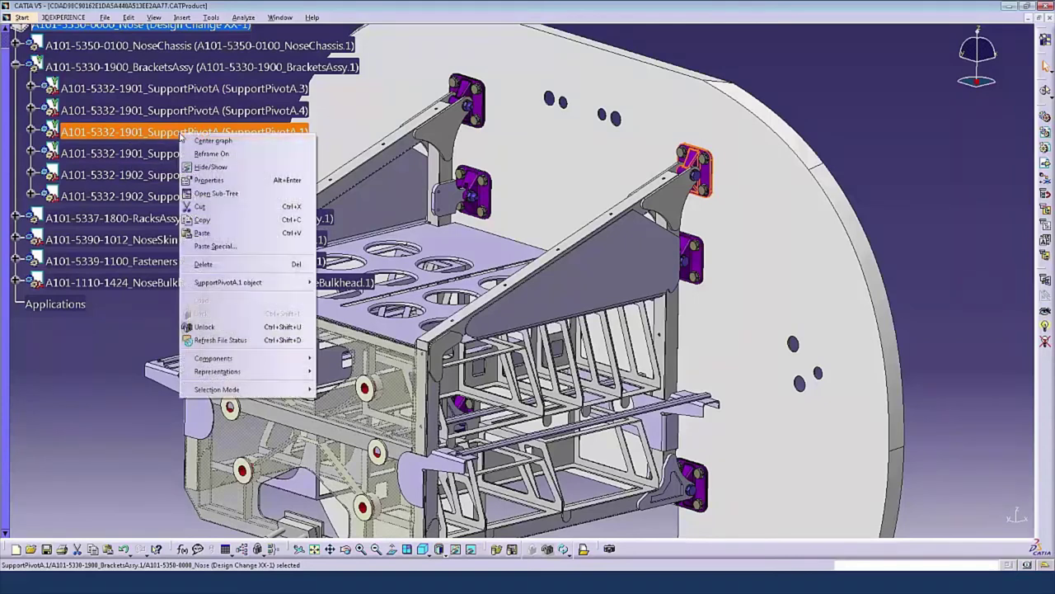
{"action": "mouse_move", "coordinate": [295, 360]}
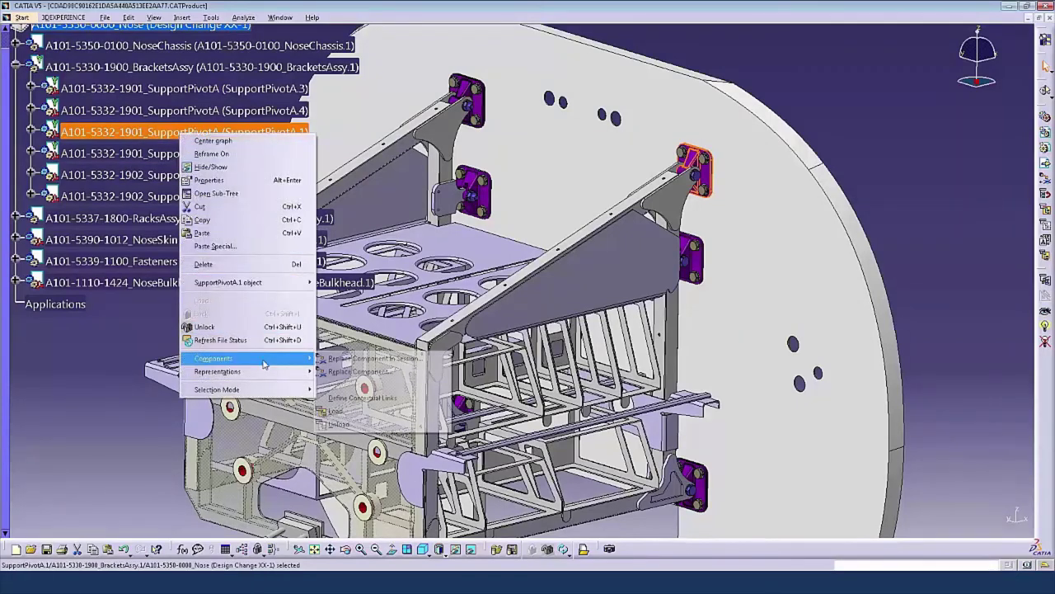
{"action": "left_click", "coordinate": [395, 376]}
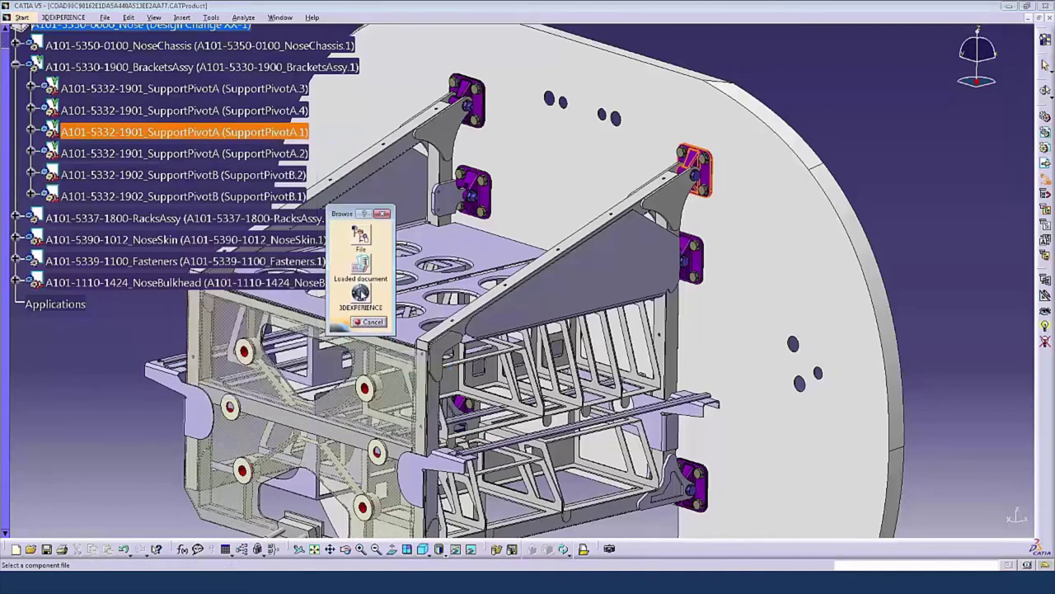
{"action": "left_click", "coordinate": [361, 293]}
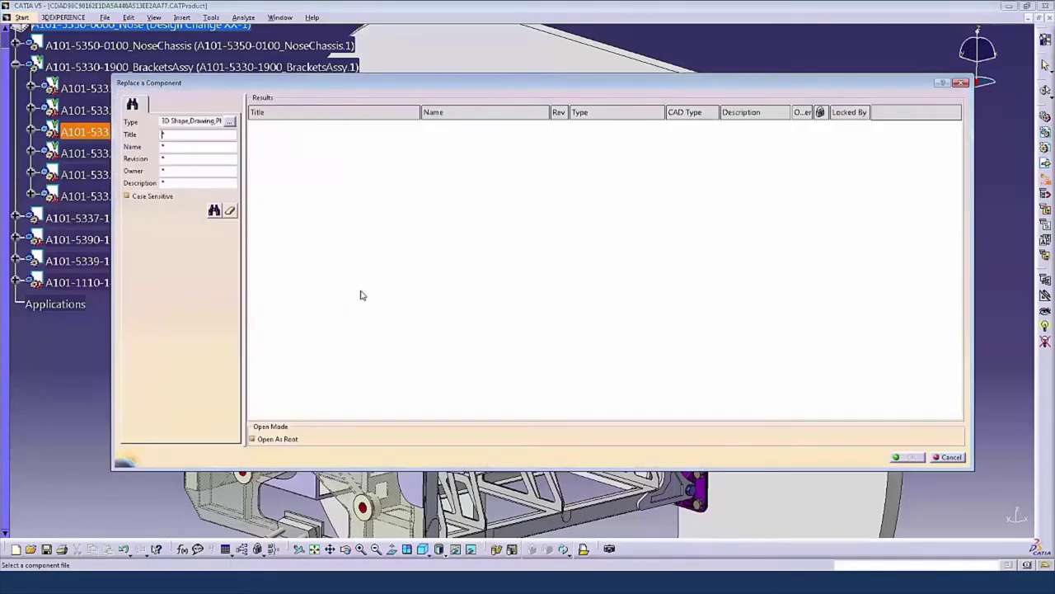
{"action": "type", "text": "Hook"}
{"action": "left_click", "coordinate": [214, 211]}
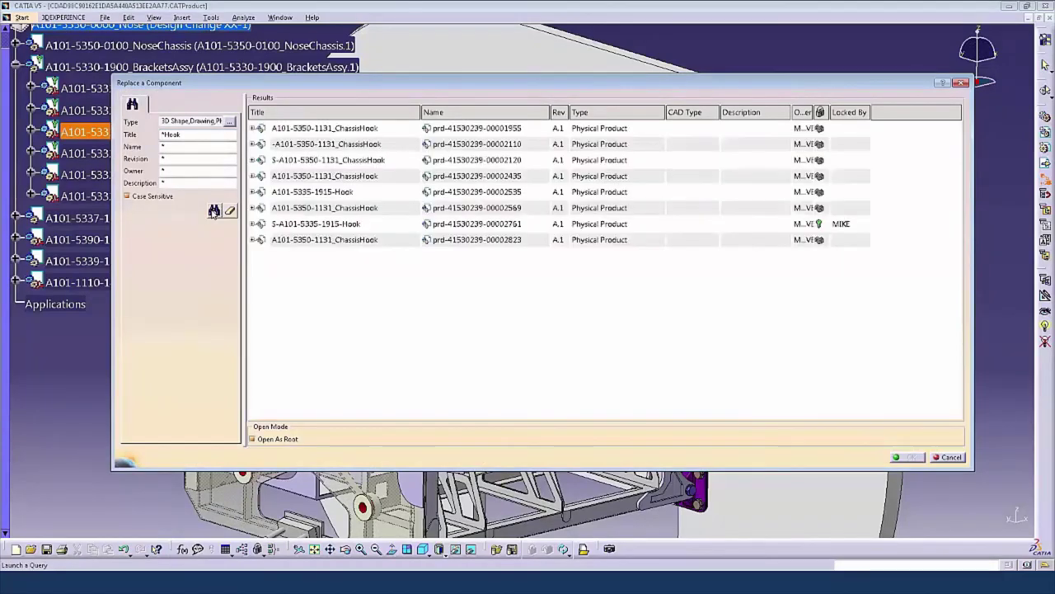
{"action": "left_click", "coordinate": [314, 194]}
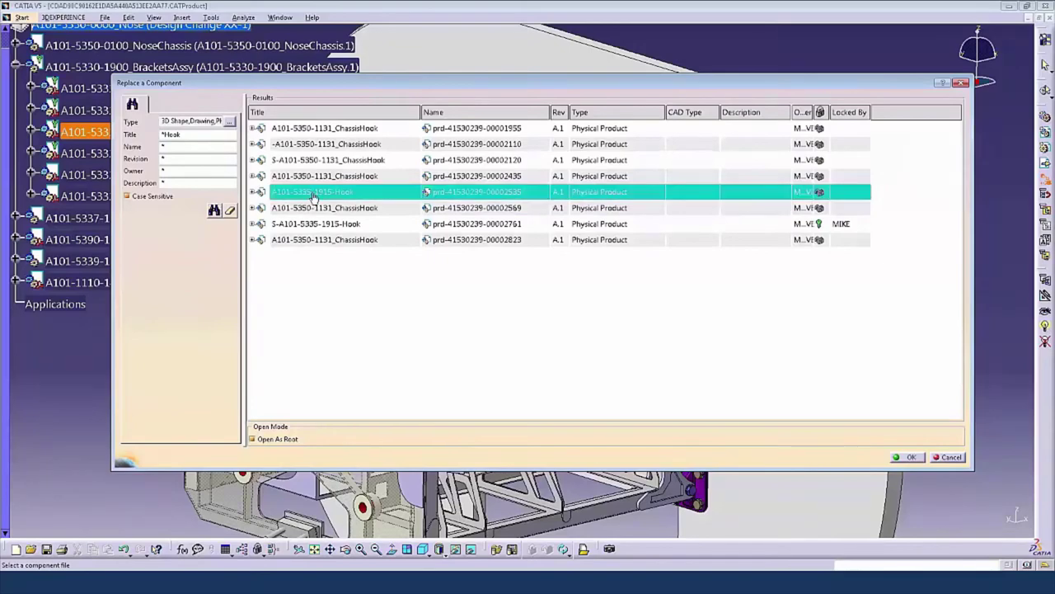
{"action": "left_click", "coordinate": [905, 458]}
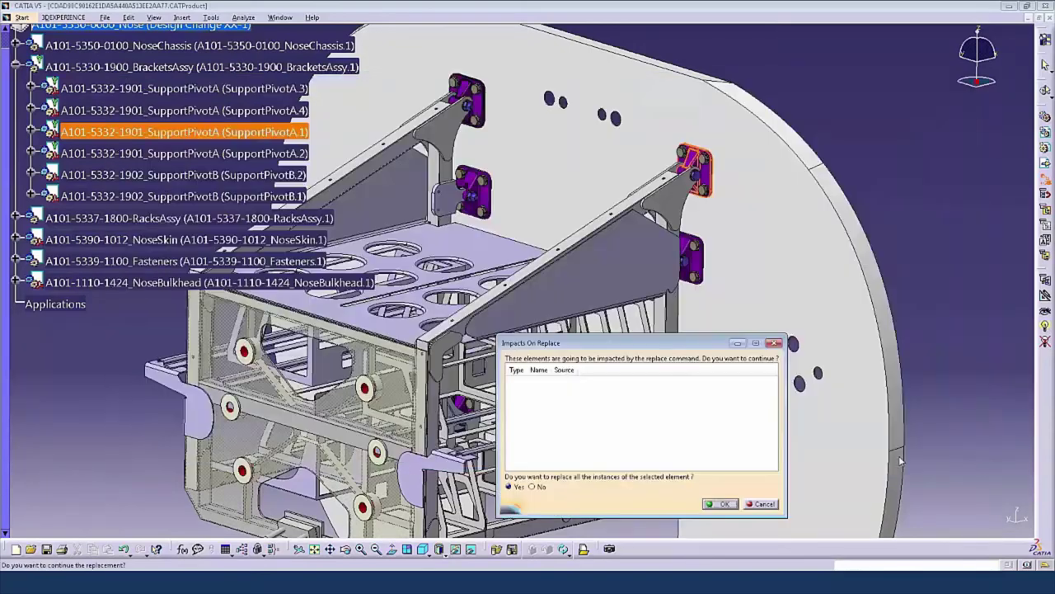
{"action": "left_click", "coordinate": [531, 487]}
{"action": "left_click", "coordinate": [721, 503]}
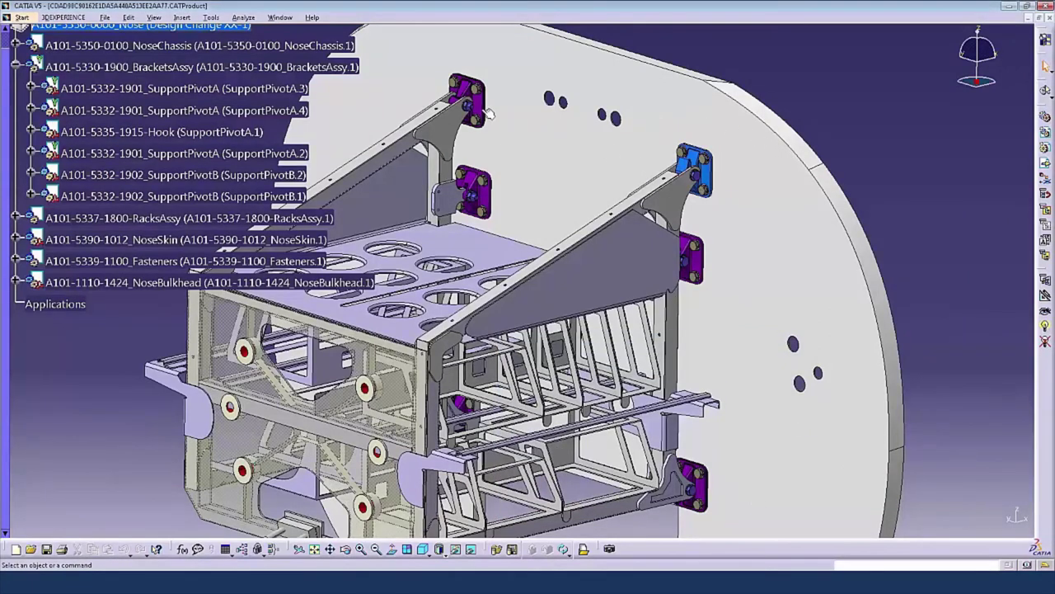
{"action": "left_click", "coordinate": [203, 154]}
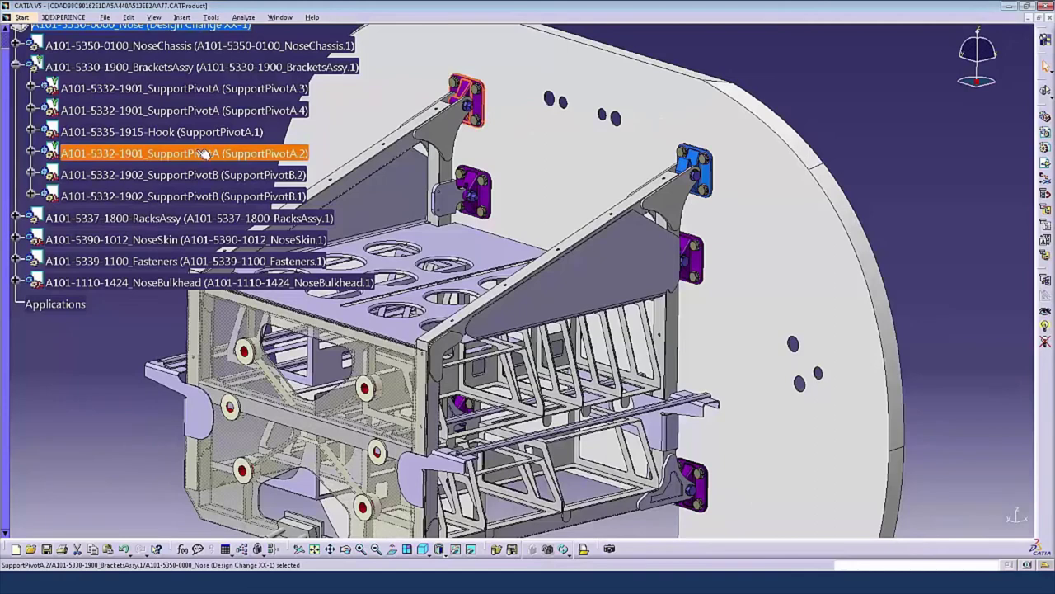
{"action": "right_click", "coordinate": [203, 154]}
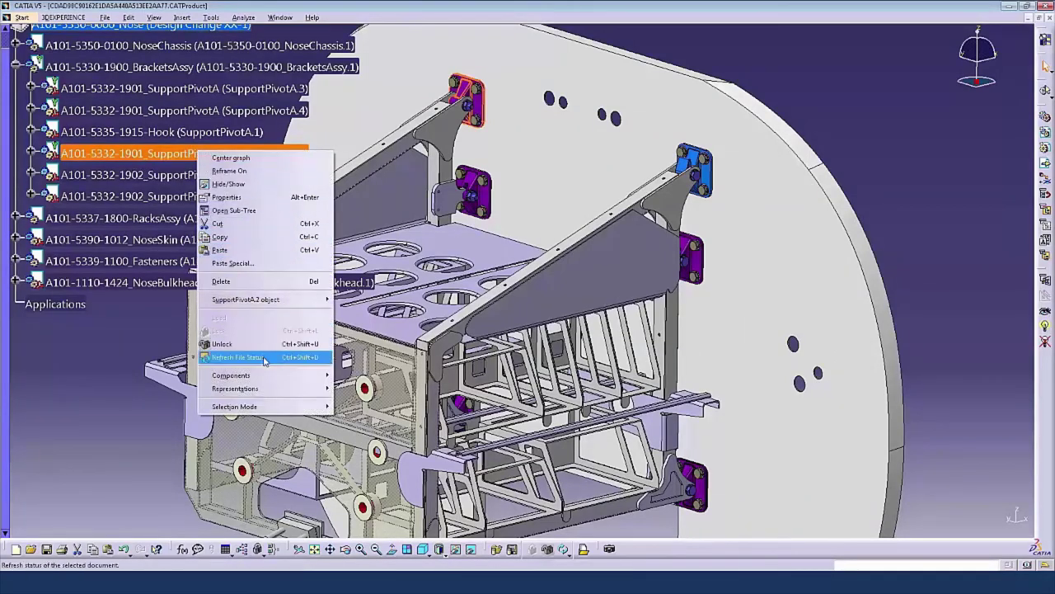
{"action": "mouse_move", "coordinate": [239, 375]}
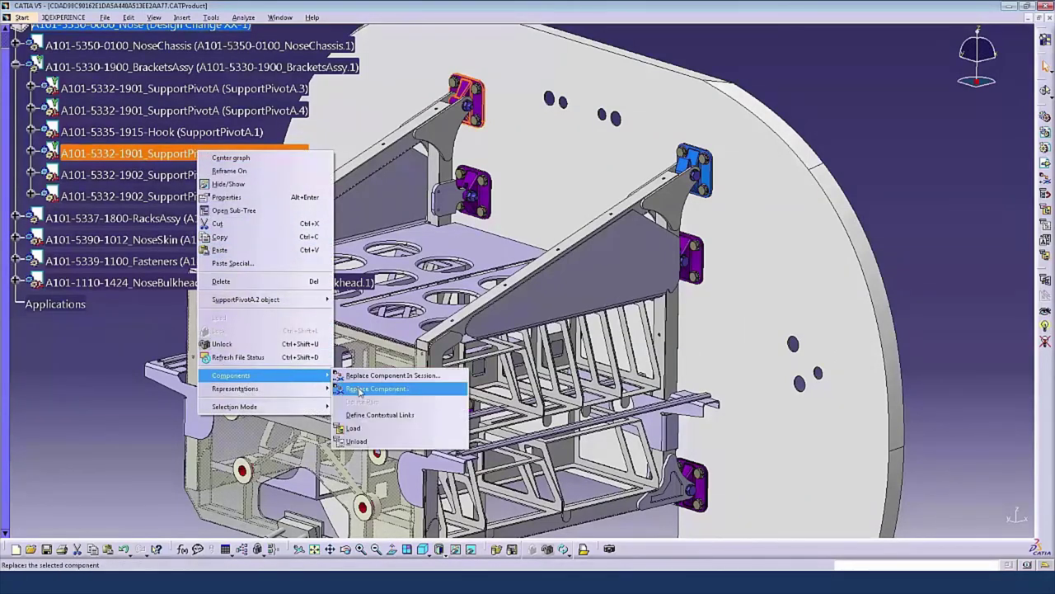
{"action": "left_click", "coordinate": [360, 389]}
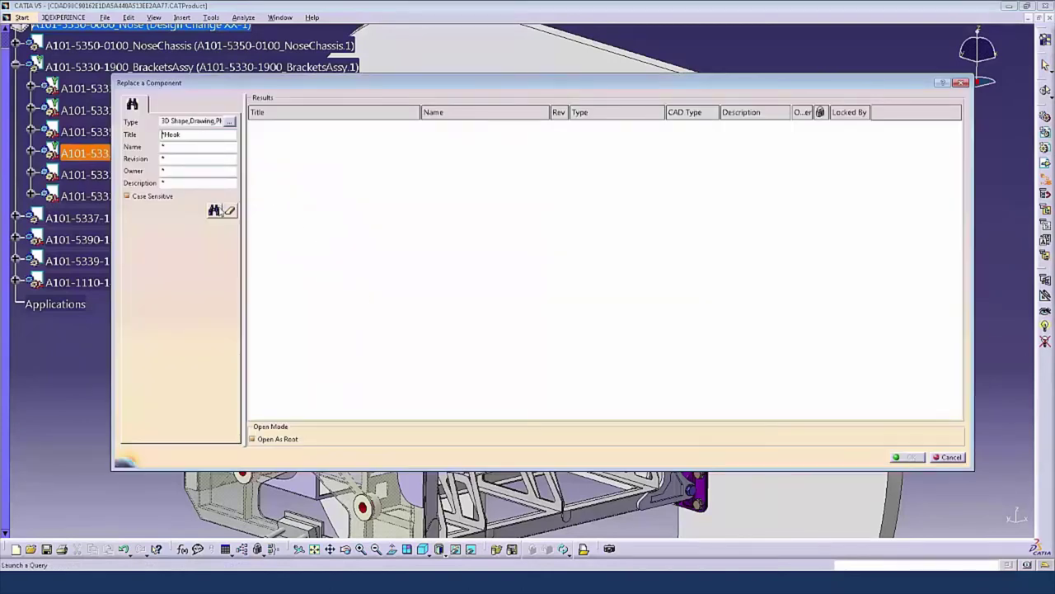
{"action": "left_click", "coordinate": [215, 211]}
{"action": "left_click", "coordinate": [307, 192]}
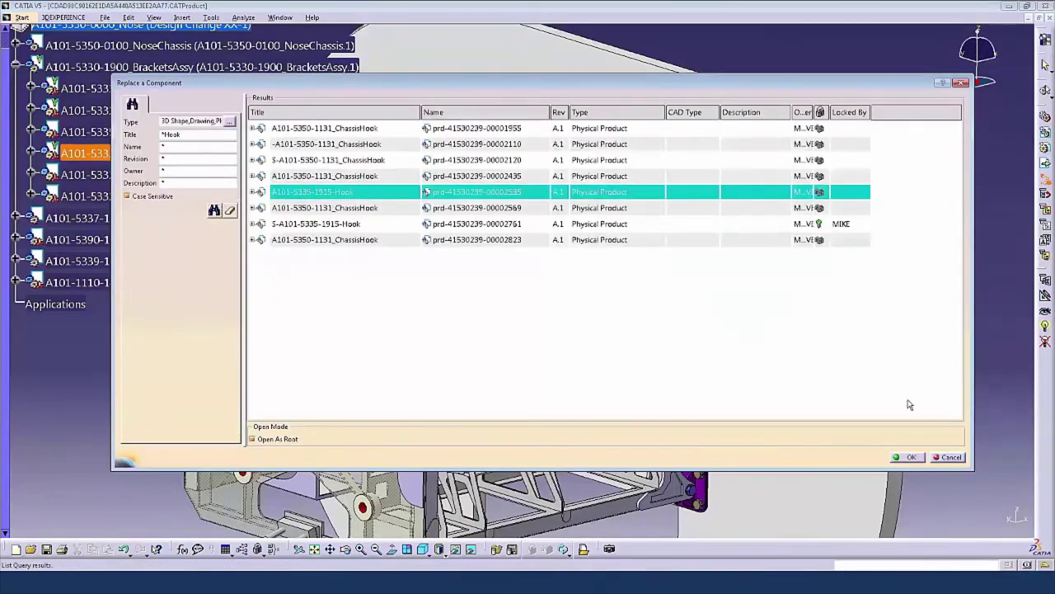
{"action": "left_click", "coordinate": [907, 457]}
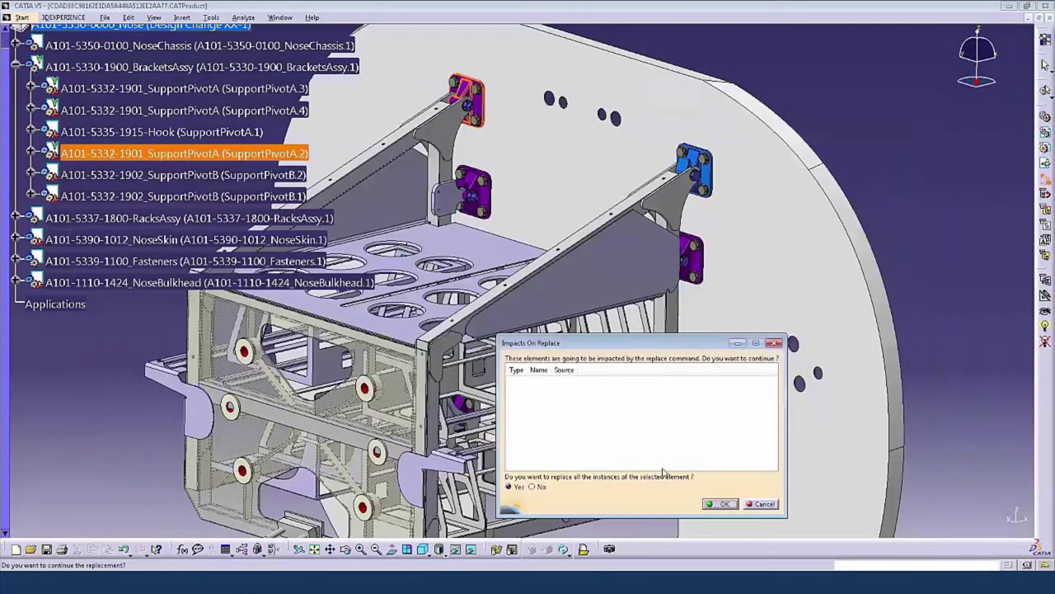
{"action": "left_click", "coordinate": [536, 485]}
{"action": "left_click", "coordinate": [721, 504]}
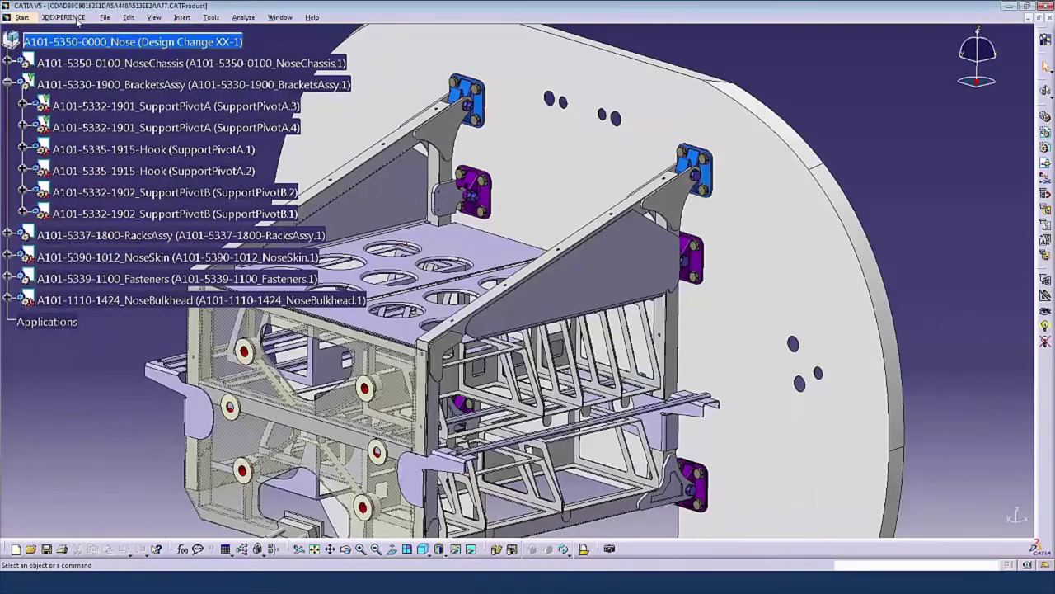
Save the modified BracketsAssy to the 3DEXPERIENCE platform with Save with Options
{"action": "left_click", "coordinate": [77, 18]}
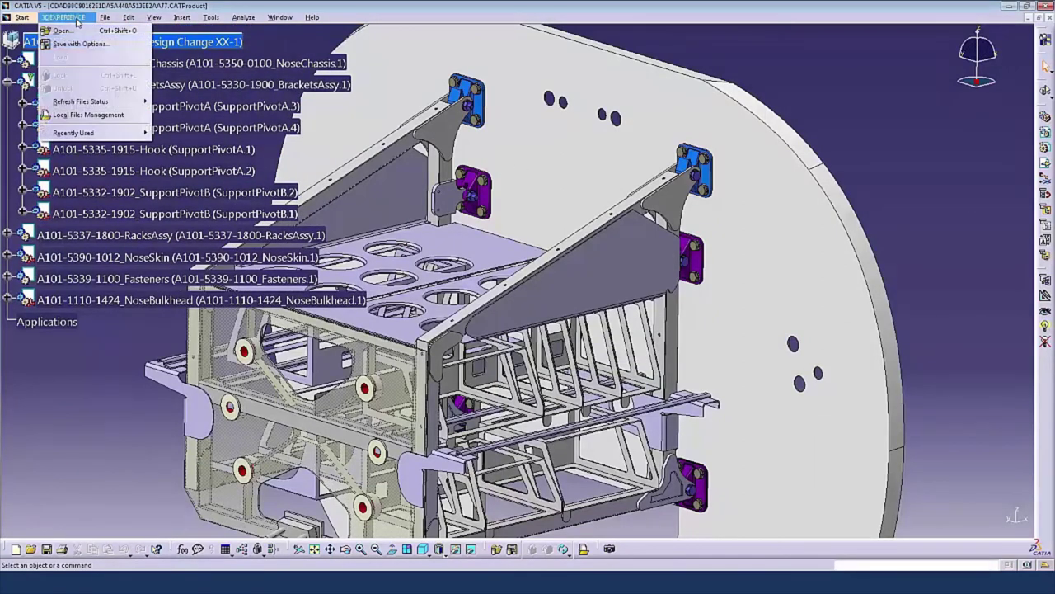
{"action": "left_click", "coordinate": [122, 49]}
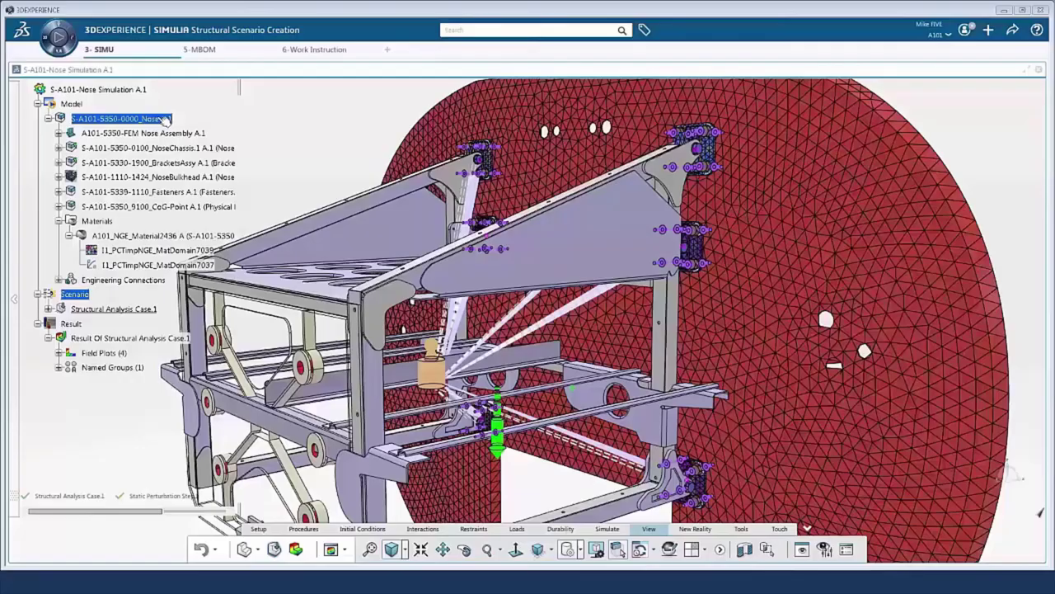
{"action": "left_click", "coordinate": [159, 119]}
{"action": "double_click", "coordinate": [159, 120]}
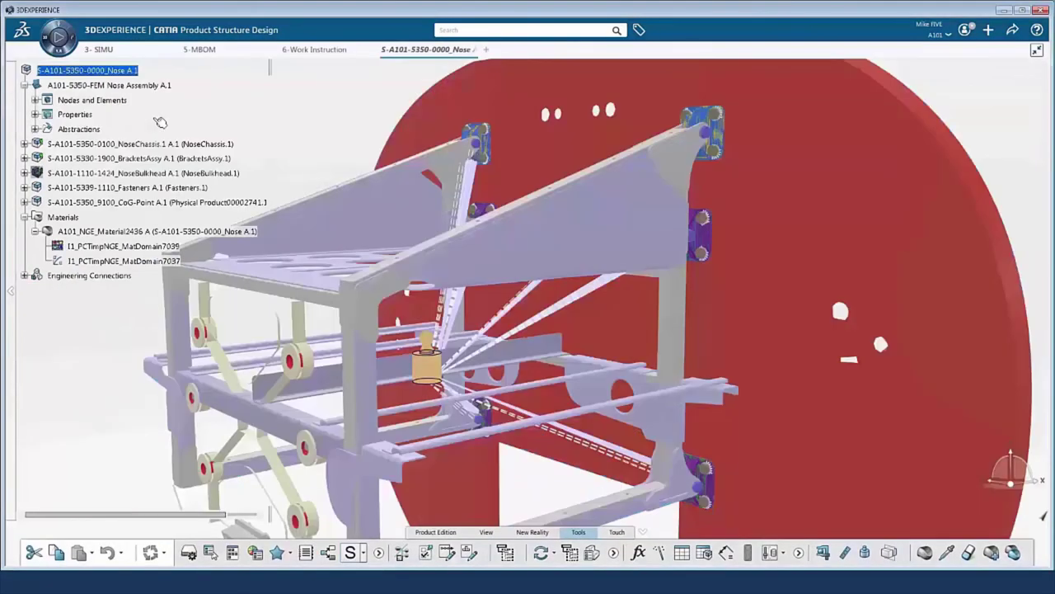
{"action": "left_click", "coordinate": [255, 553]}
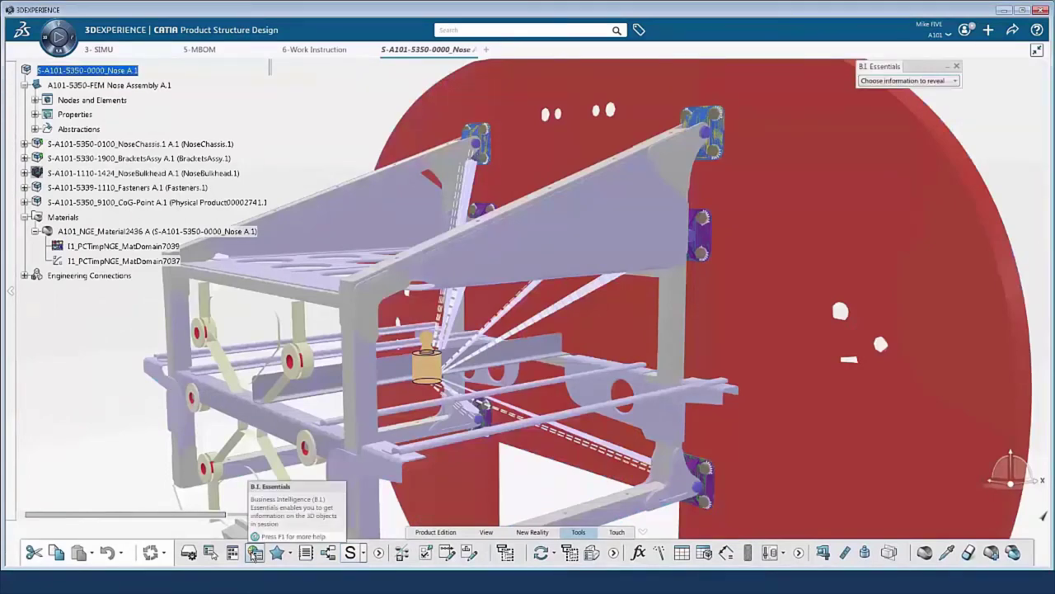
{"action": "left_click", "coordinate": [955, 81]}
{"action": "scroll", "coordinate": [960, 99], "scroll_direction": "down", "scroll_amount": 10}
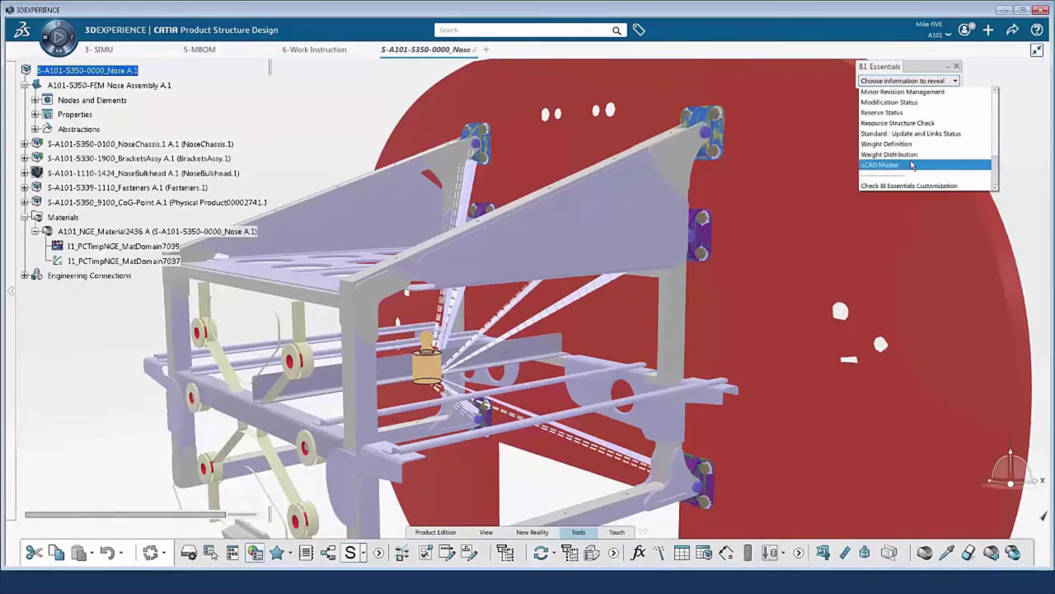
{"action": "left_click", "coordinate": [912, 165]}
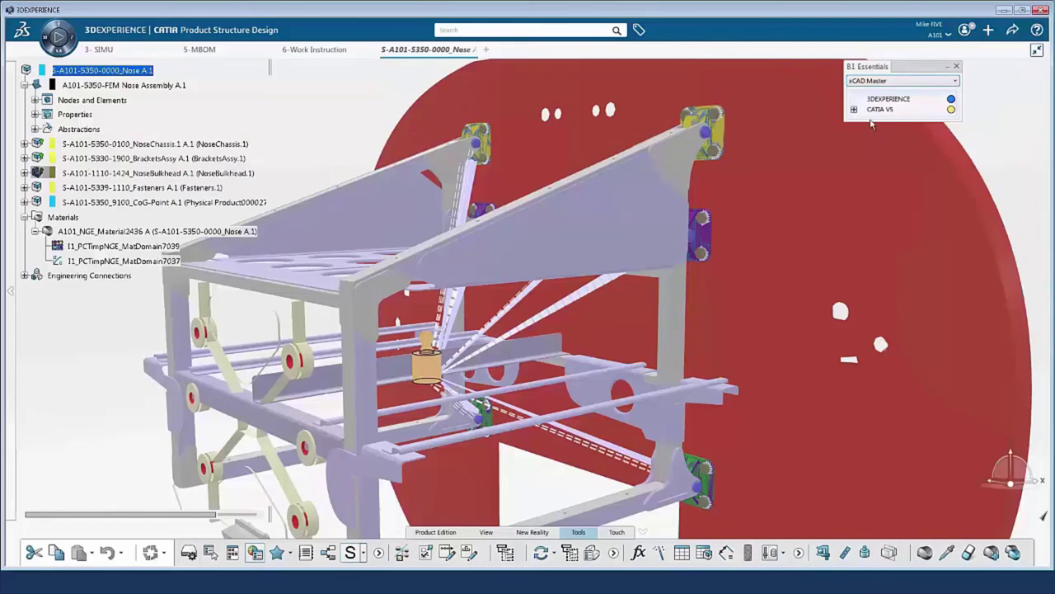
{"action": "left_click", "coordinate": [188, 160]}
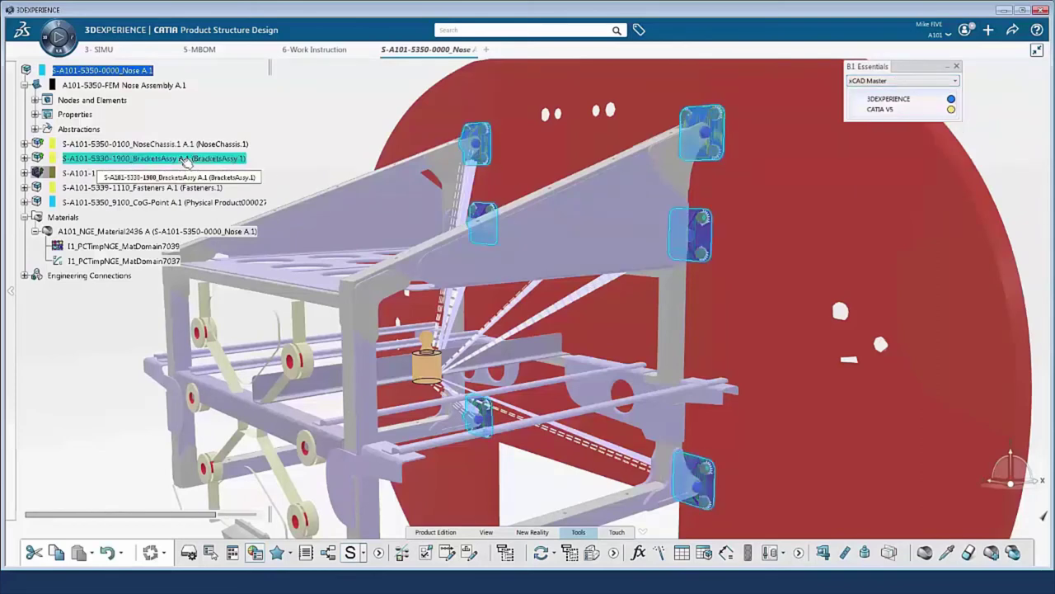
{"action": "left_click", "coordinate": [188, 189]}
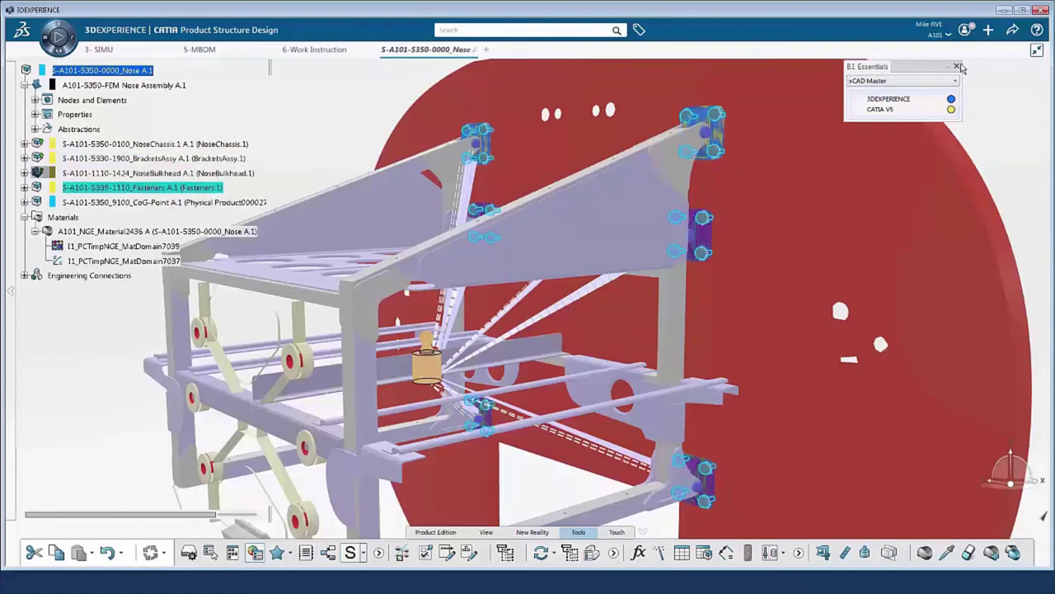
{"action": "left_click", "coordinate": [957, 67]}
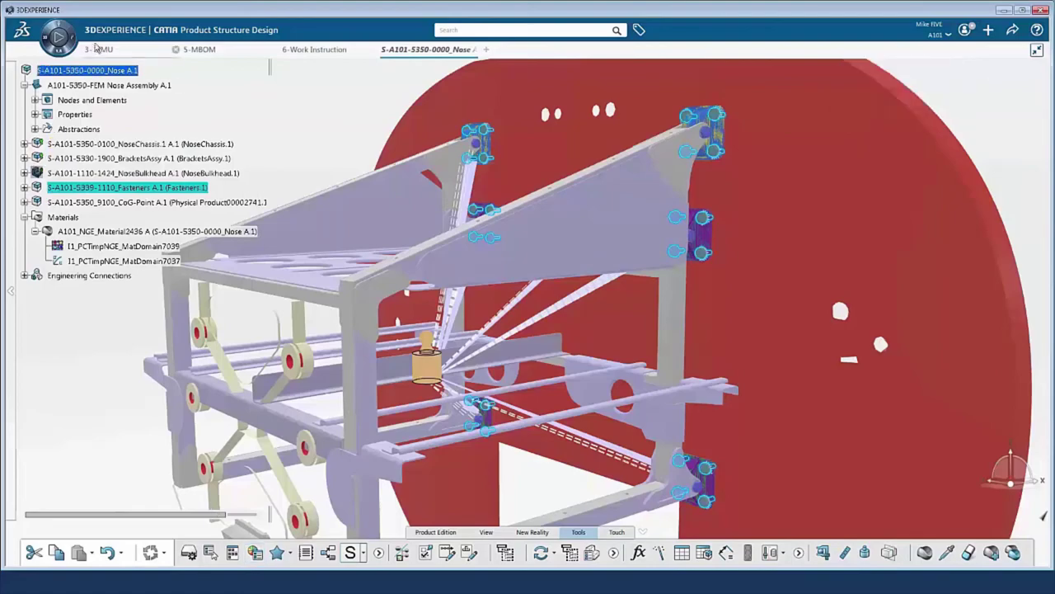
Return to the nose simulation and set Visualization Management's display choice to None
{"action": "left_click", "coordinate": [87, 51]}
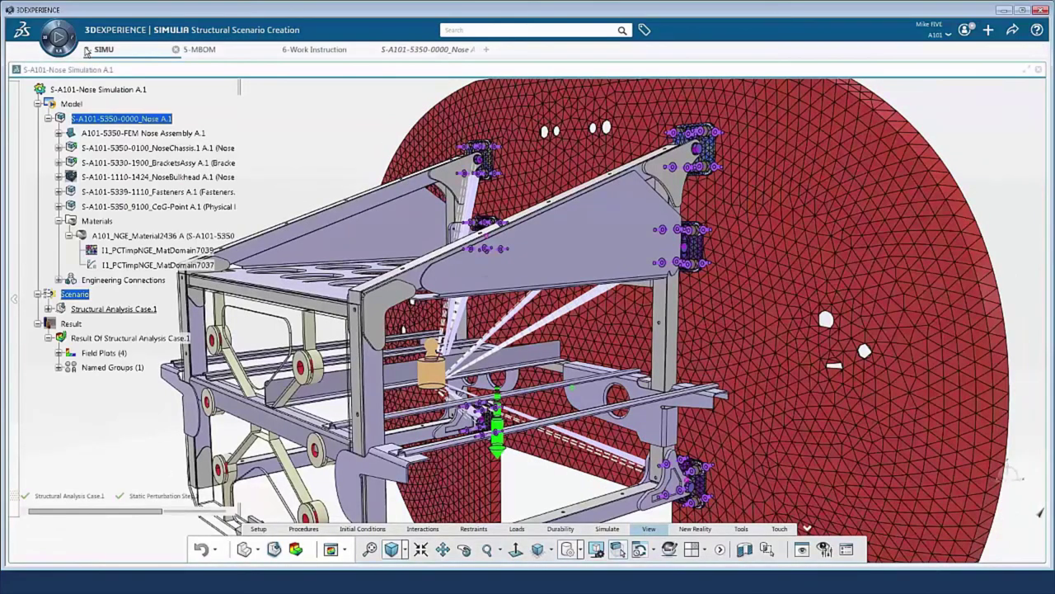
{"action": "right_click", "coordinate": [326, 130]}
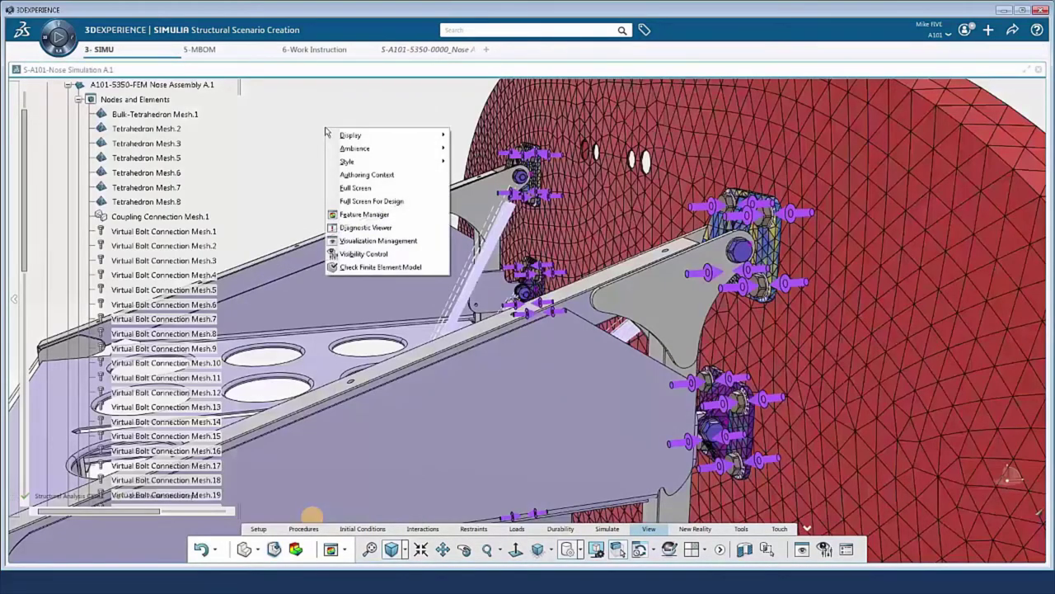
{"action": "left_click", "coordinate": [418, 242]}
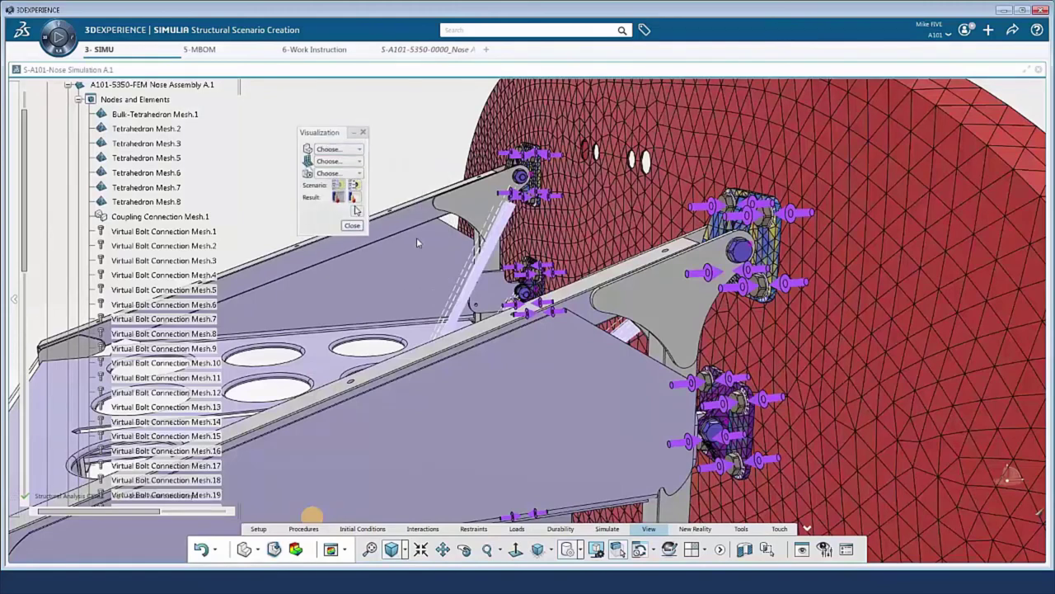
{"action": "left_click", "coordinate": [360, 151]}
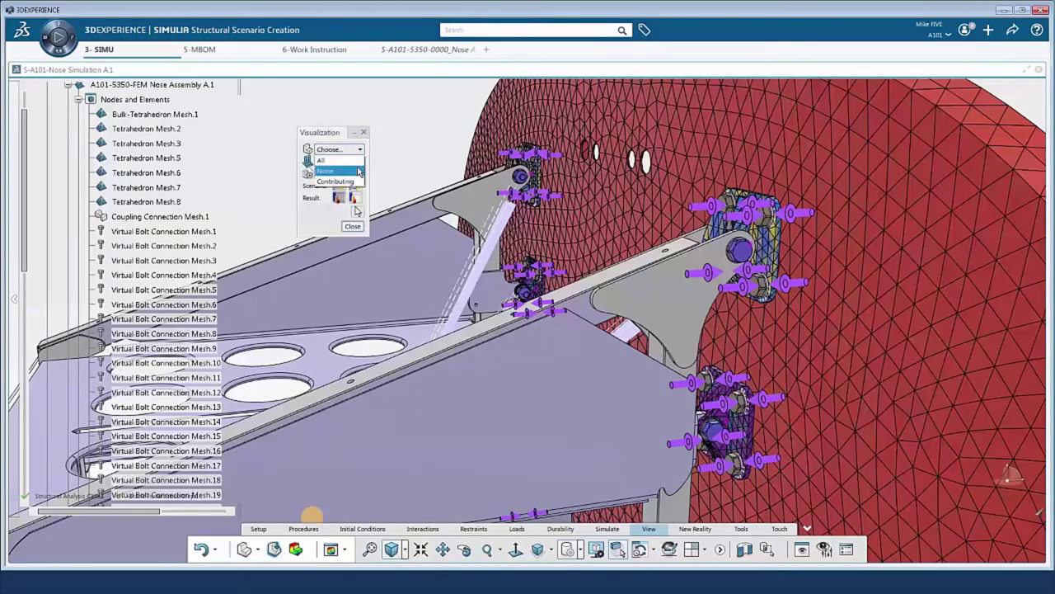
{"action": "left_click", "coordinate": [359, 171]}
{"action": "left_click", "coordinate": [353, 226]}
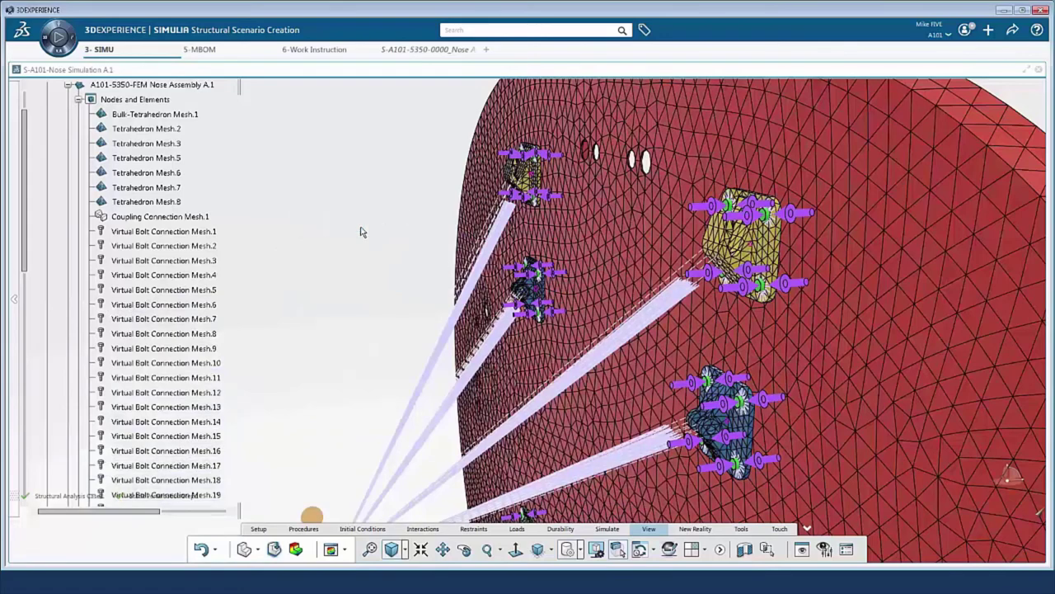
Highlight Tetrahedron Mesh.2, Mesh.3 and Virtual Bolt Connection Mesh.1 through Mesh.4
{"action": "left_click", "coordinate": [173, 129]}
{"action": "left_click", "coordinate": [171, 144]}
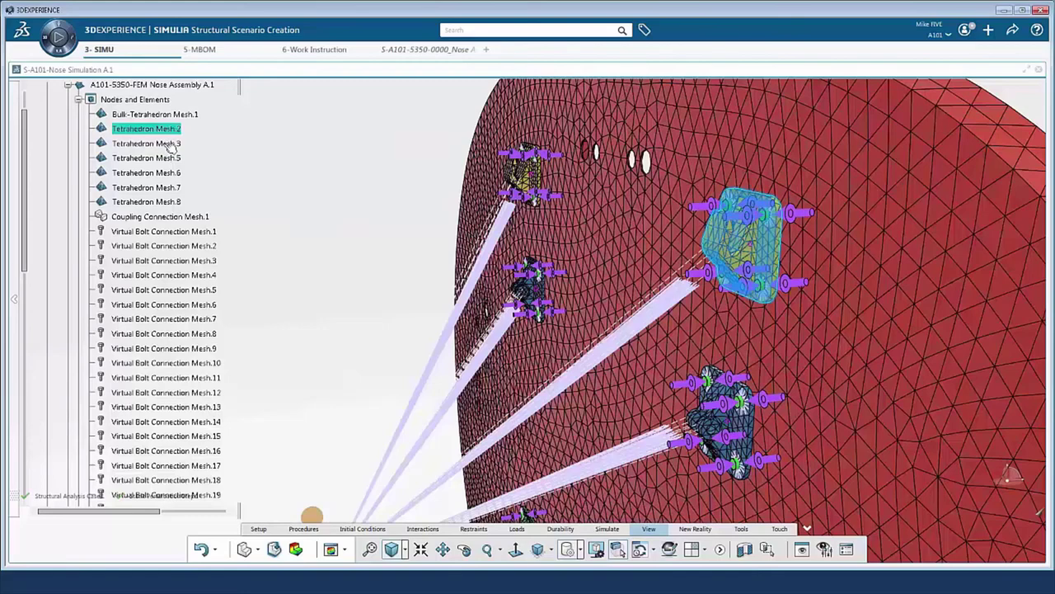
{"action": "left_click", "coordinate": [191, 234]}
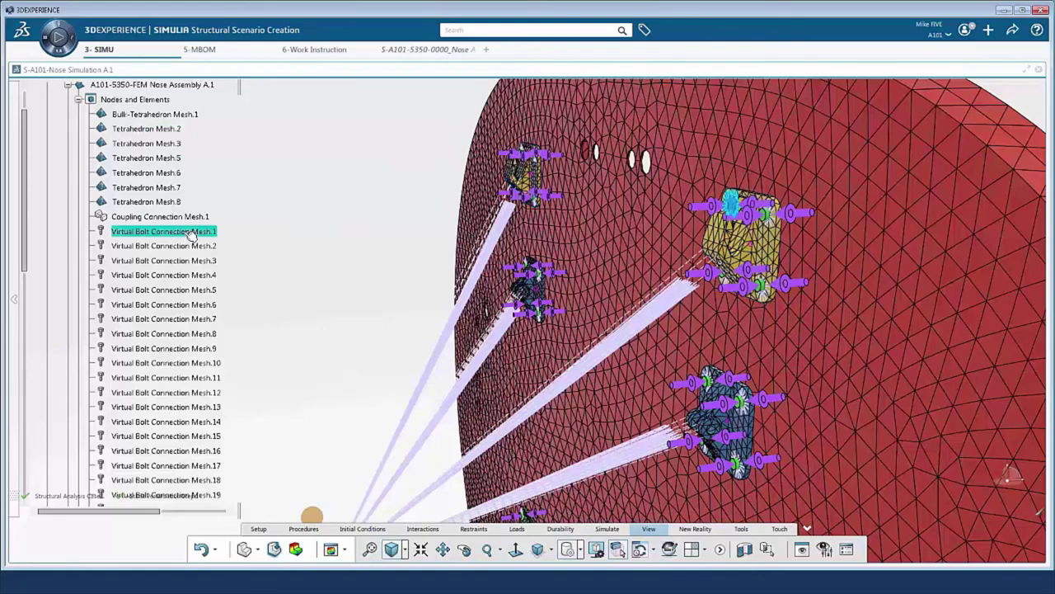
{"action": "left_click", "coordinate": [199, 277], "text": "shift"}
{"action": "scroll", "coordinate": [738, 282], "scroll_direction": "up", "scroll_amount": 3}
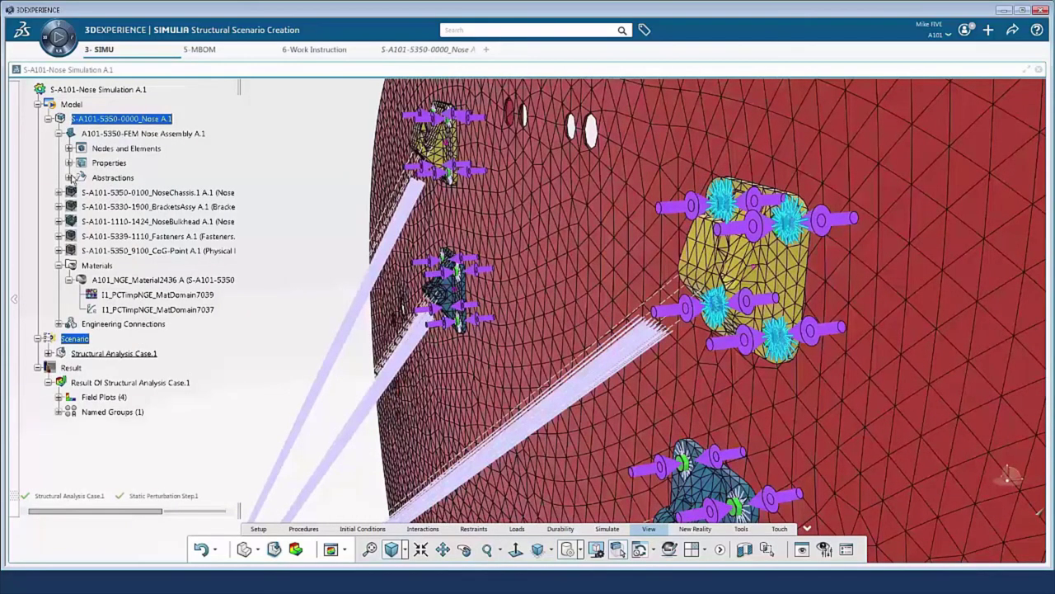
Expand Abstractions and switch Visualization Management to editing the simulation model
{"action": "left_click", "coordinate": [69, 177]}
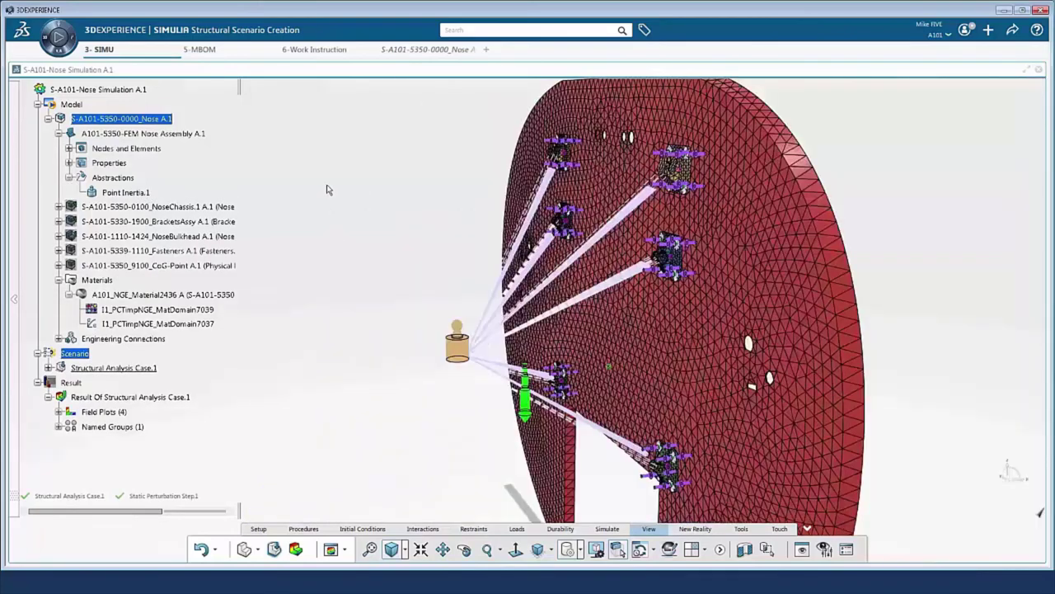
{"action": "right_click", "coordinate": [329, 189]}
{"action": "left_click", "coordinate": [407, 298]}
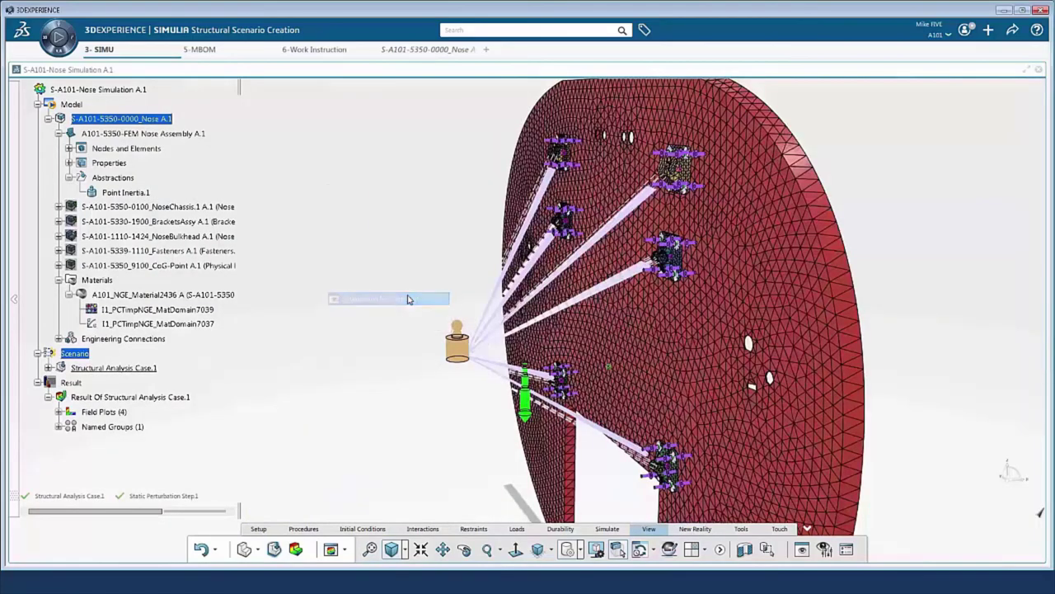
{"action": "left_click", "coordinate": [345, 149]}
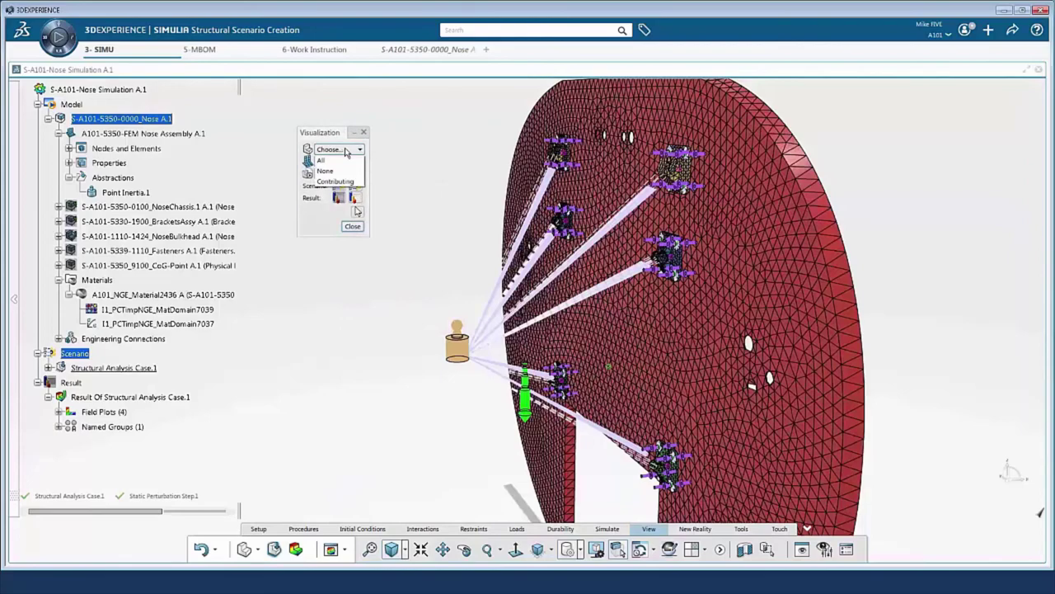
{"action": "left_click", "coordinate": [345, 161]}
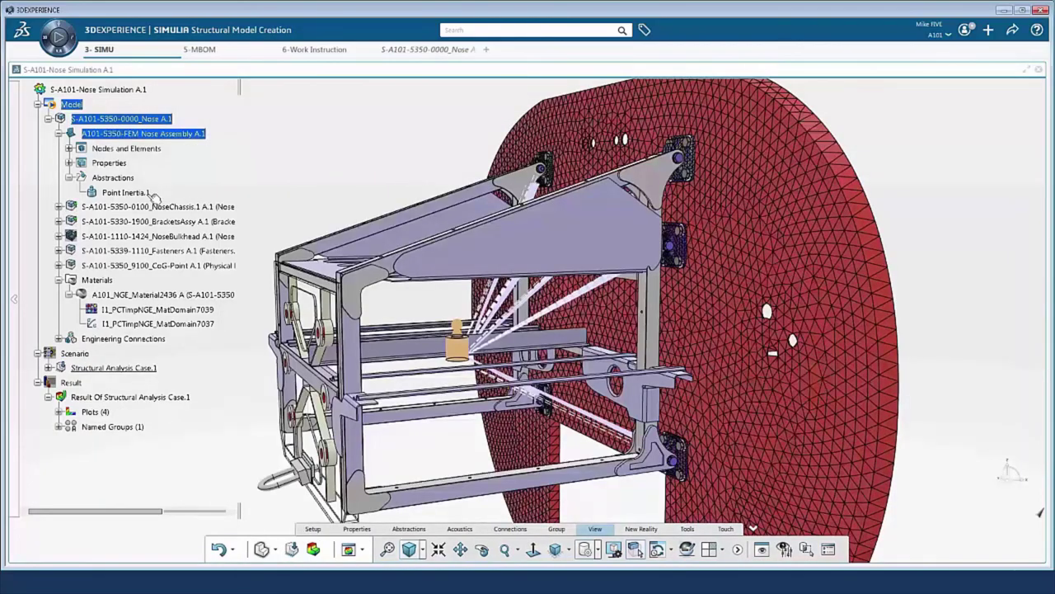
Check Point Inertia.1's 250kg mass, then expand Engineering Connections and Structural Analysis Case.1
{"action": "double_click", "coordinate": [125, 192]}
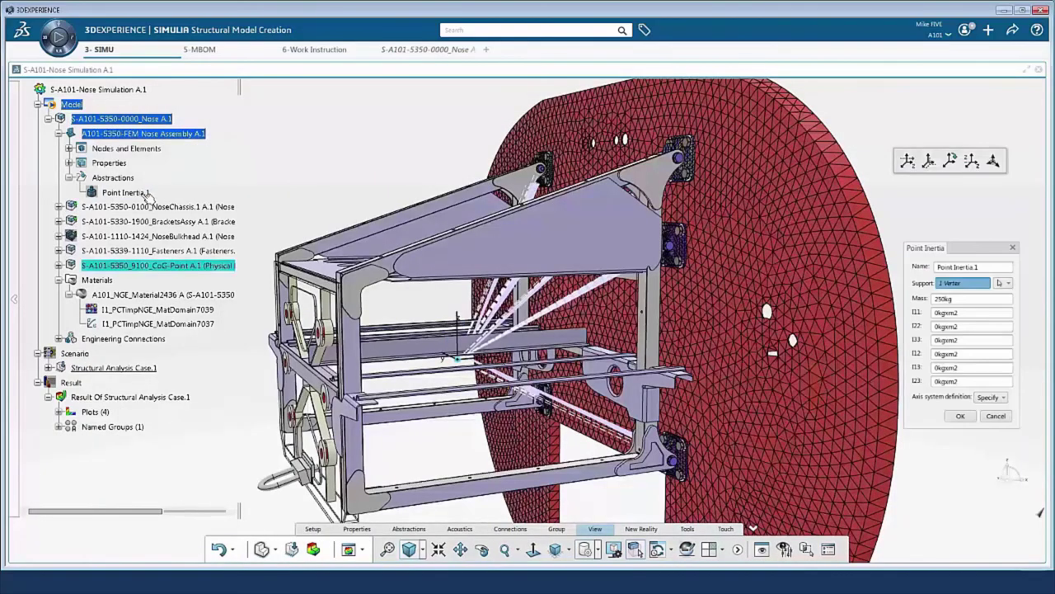
{"action": "double_click", "coordinate": [972, 298]}
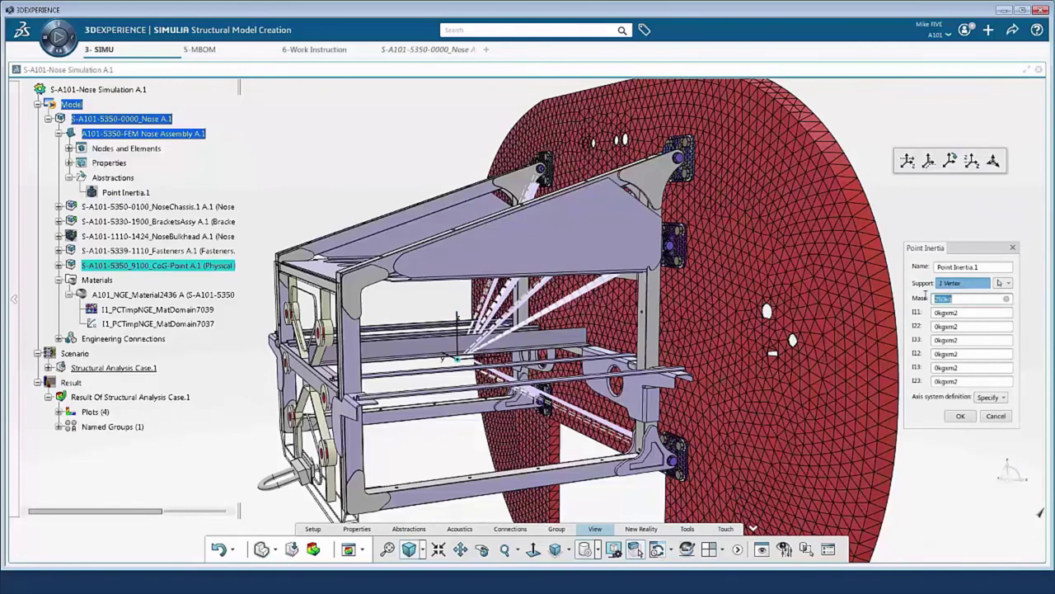
{"action": "left_click", "coordinate": [1005, 418]}
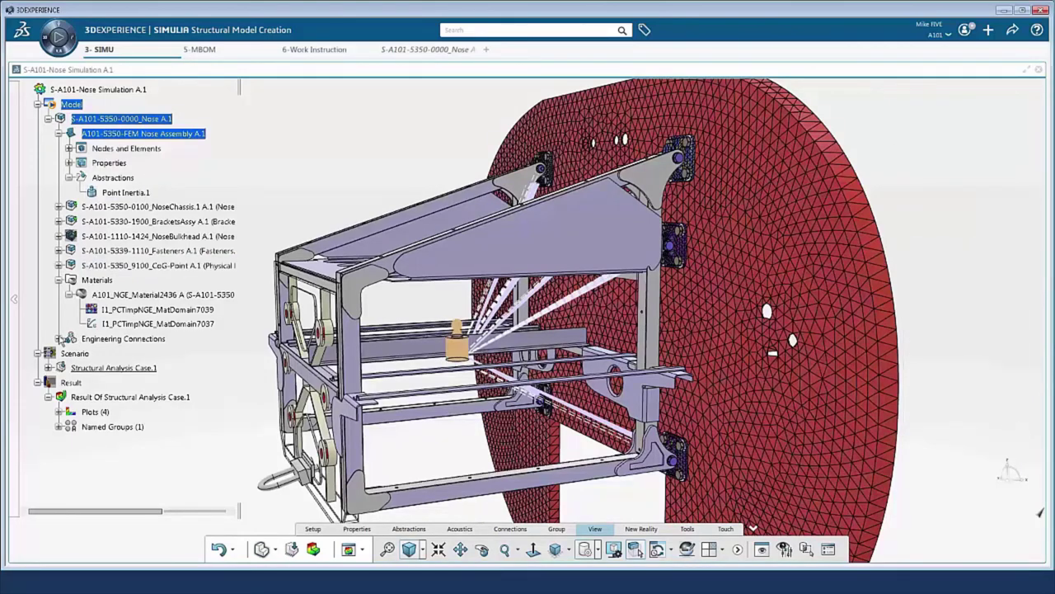
{"action": "left_click", "coordinate": [58, 338]}
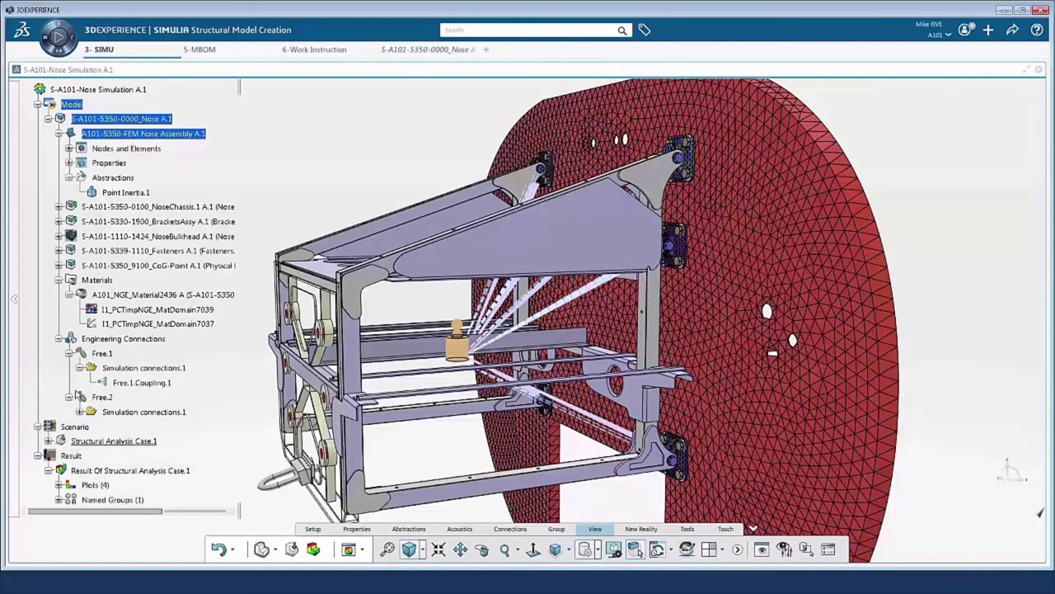
{"action": "left_click", "coordinate": [48, 441]}
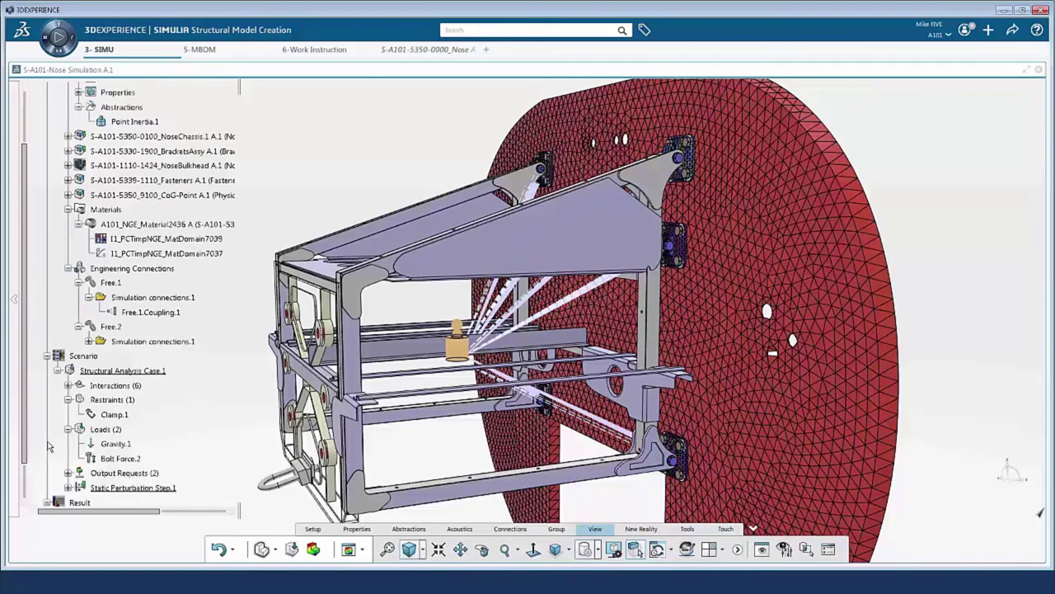
Inspect the Clamp.1 restraint, the -9.81 m/s² Gravity.1 load and the 1000N Bolt Force.2
{"action": "left_click", "coordinate": [107, 415]}
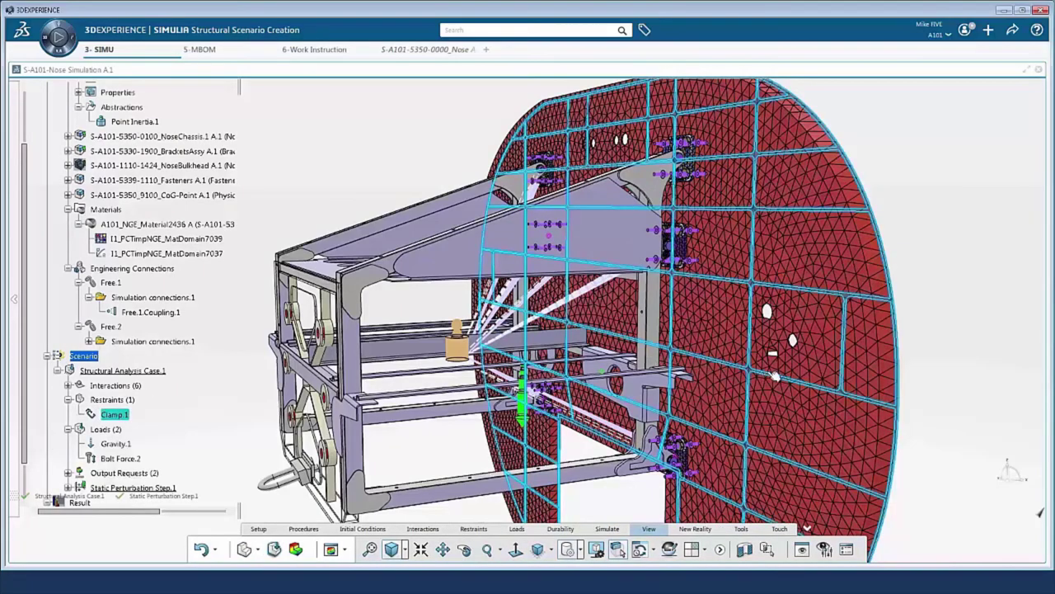
{"action": "middle_click_drag", "start_coordinate": [771, 377], "coordinate": [692, 402]}
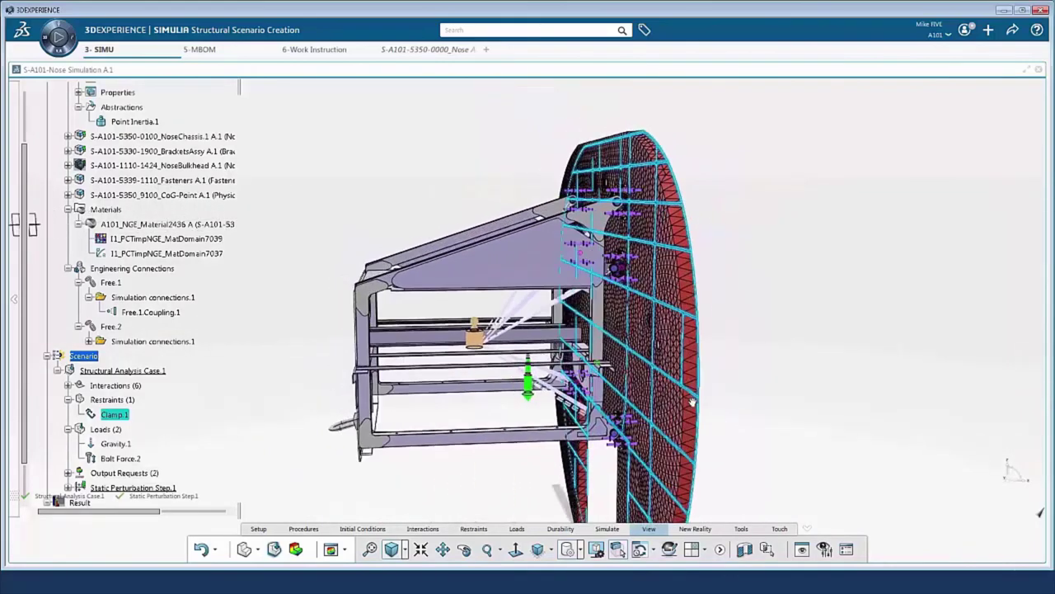
{"action": "left_click", "coordinate": [130, 445]}
{"action": "double_click", "coordinate": [131, 445]}
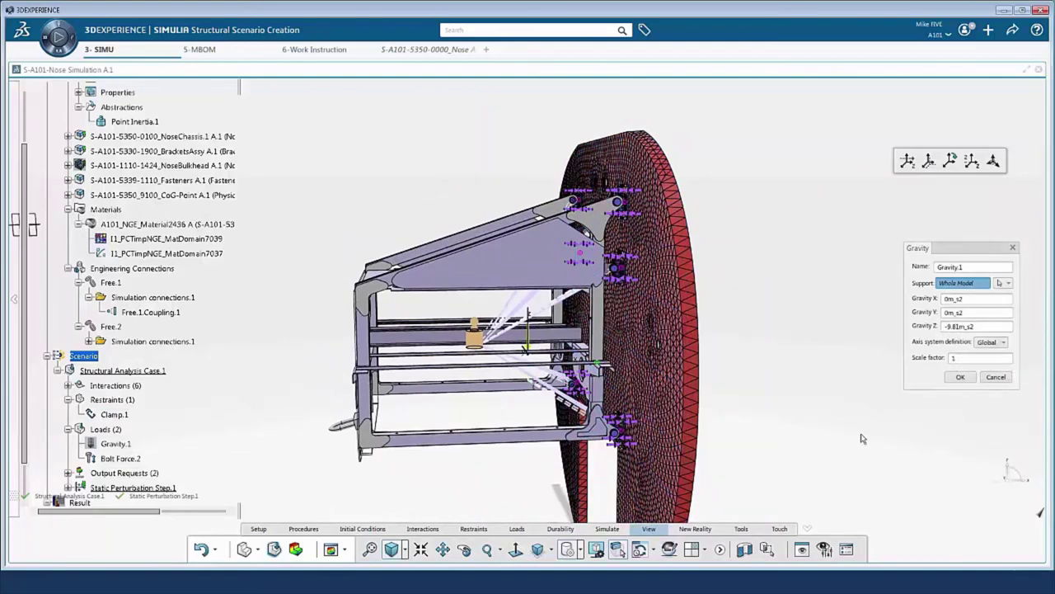
{"action": "left_click", "coordinate": [961, 377]}
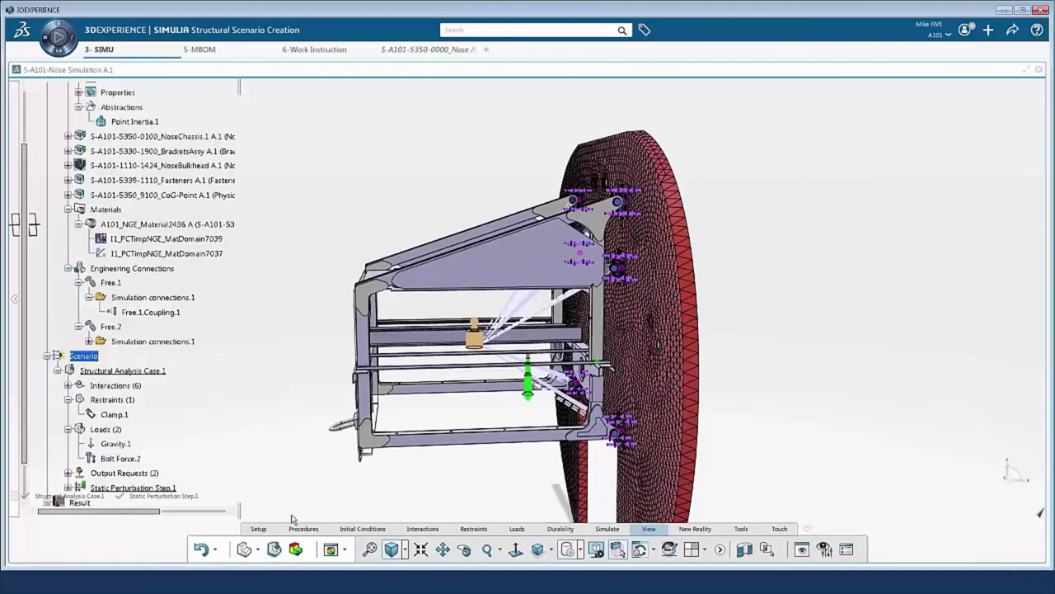
{"action": "double_click", "coordinate": [123, 458]}
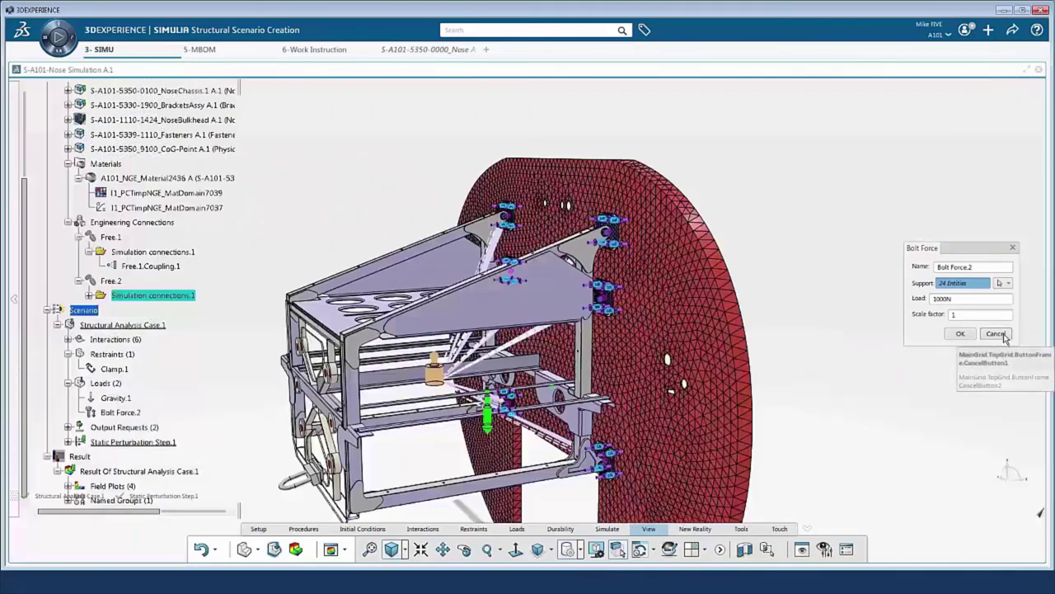
{"action": "left_click", "coordinate": [995, 333]}
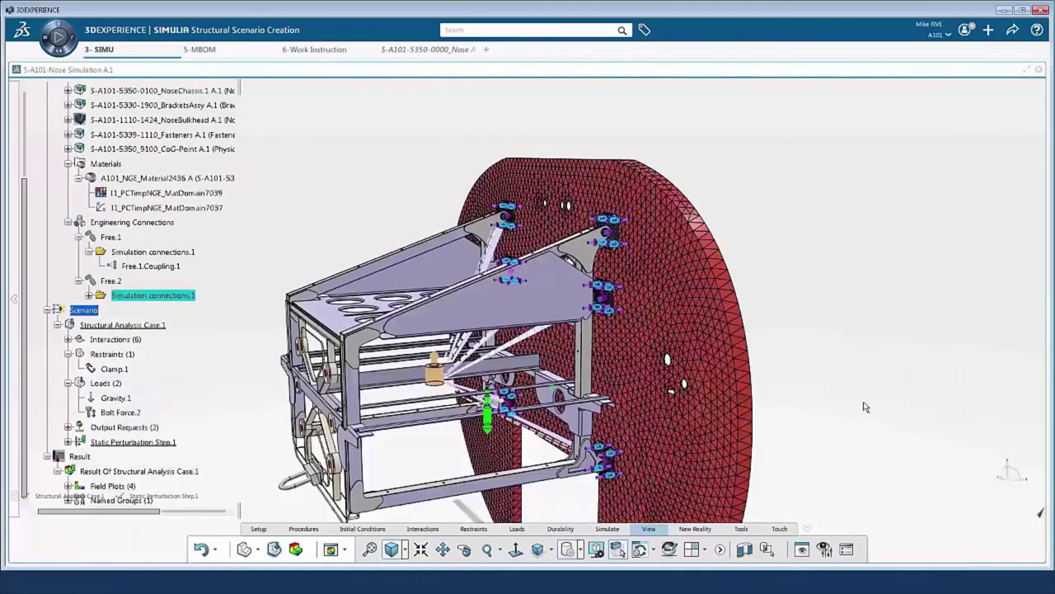
Open Result Of Structural Analysis Case.1, animate the Von Mises stress, then show Displacement.1
{"action": "double_click", "coordinate": [117, 471]}
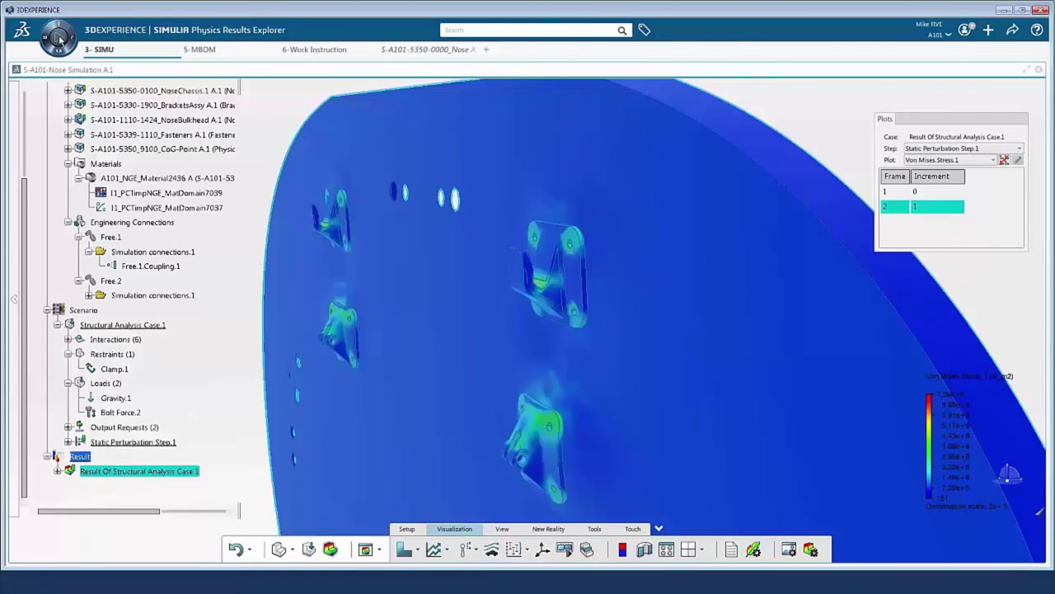
{"action": "left_click", "coordinate": [1001, 159]}
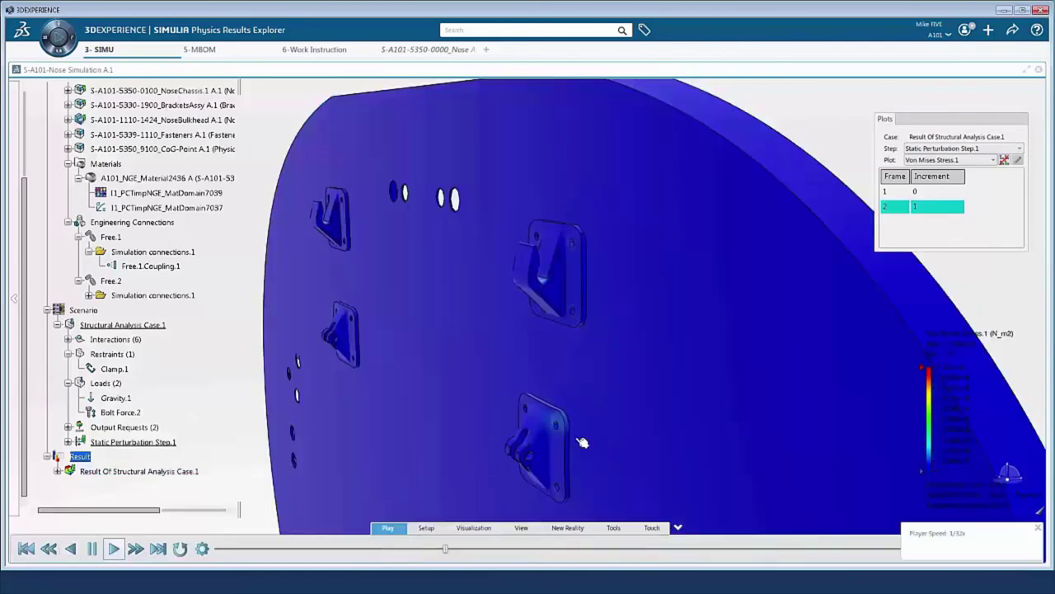
{"action": "left_click", "coordinate": [993, 159]}
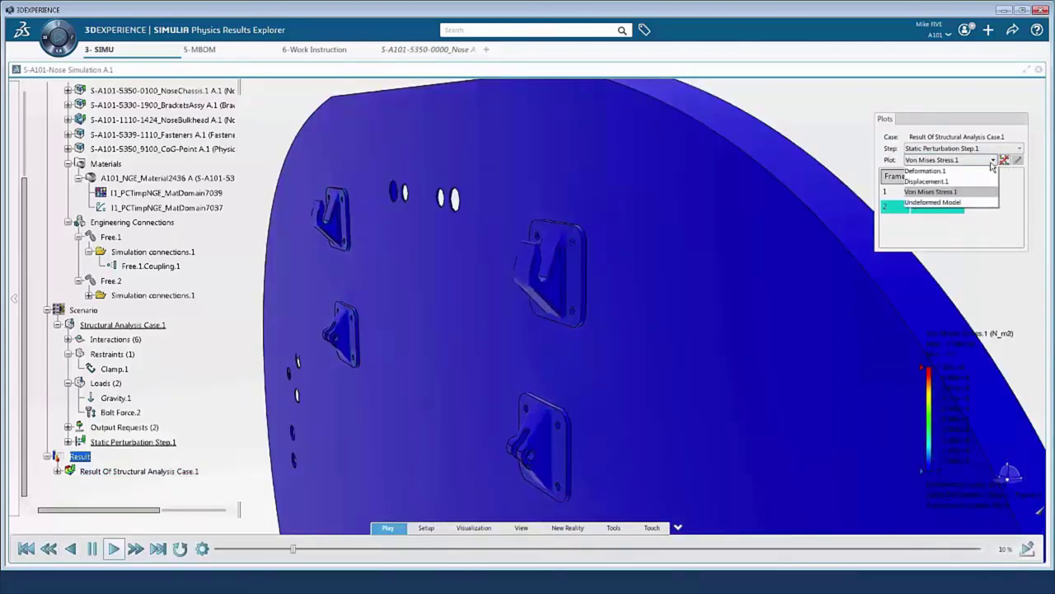
{"action": "left_click", "coordinate": [972, 181]}
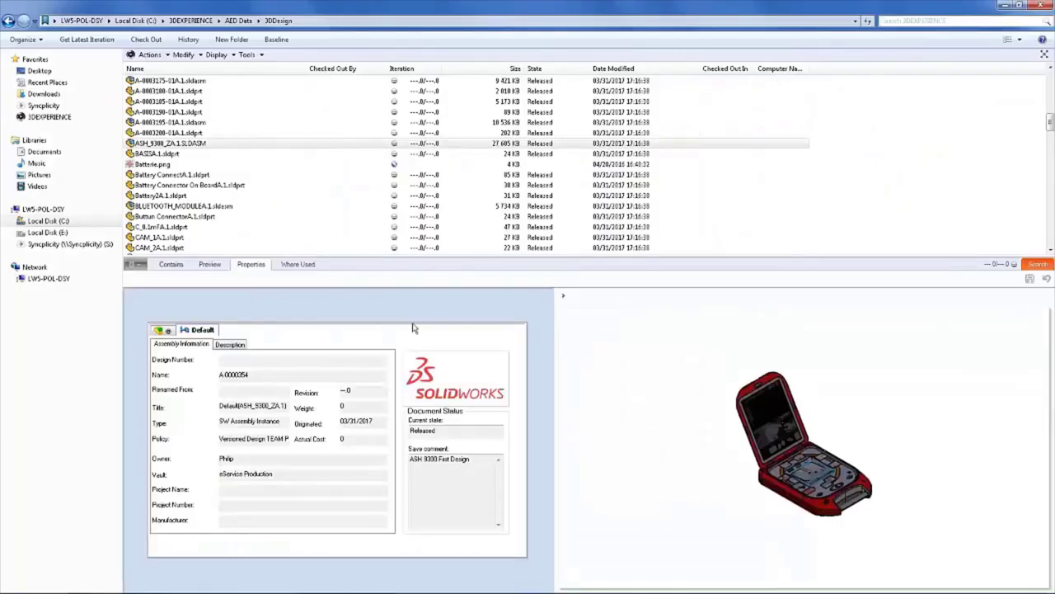
Rotate a 3D preview of ASH_9300_ZA.1.SLDASM, then open it in SOLIDWORKS
{"action": "left_click", "coordinate": [211, 266]}
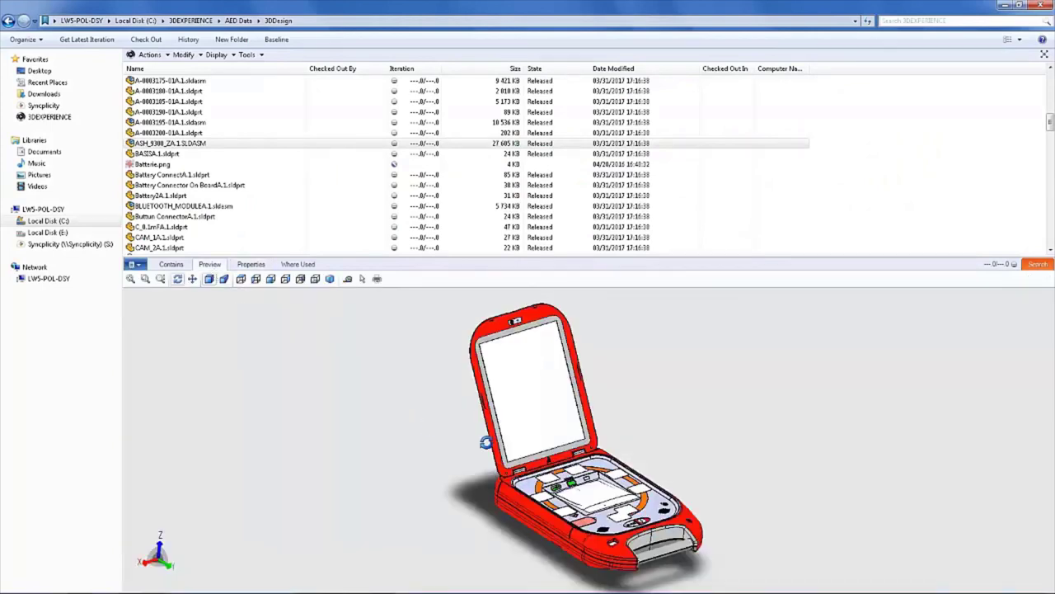
{"action": "mouse_move", "coordinate": [628, 446]}
{"action": "left_mouse_down"}
{"action": "mouse_move", "coordinate": [612, 443]}
{"action": "mouse_move", "coordinate": [685, 434]}
{"action": "mouse_move", "coordinate": [625, 454]}
{"action": "left_mouse_up"}
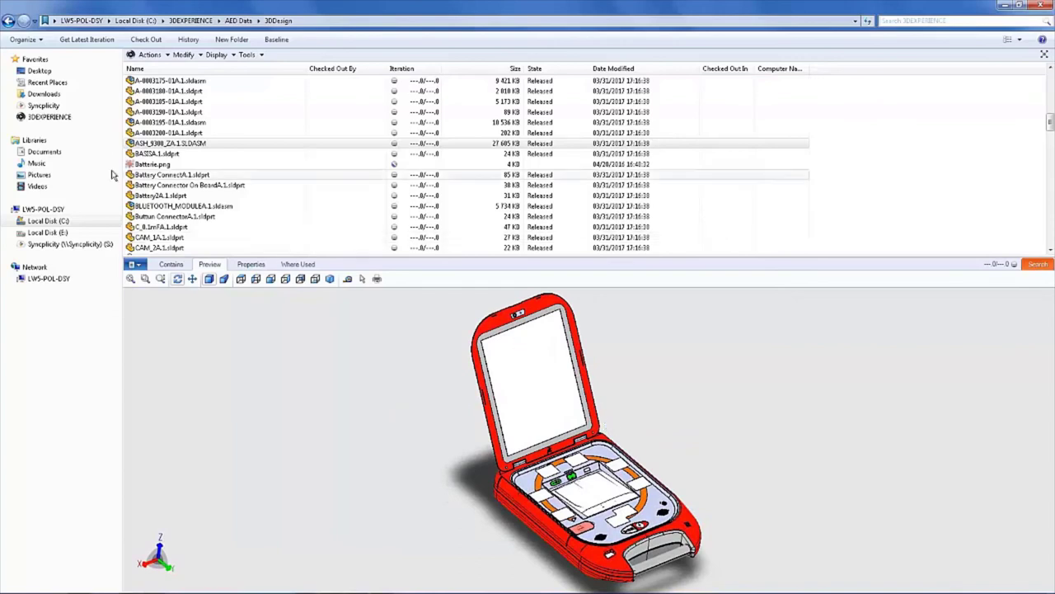
{"action": "left_click", "coordinate": [156, 144]}
{"action": "right_click", "coordinate": [157, 147]}
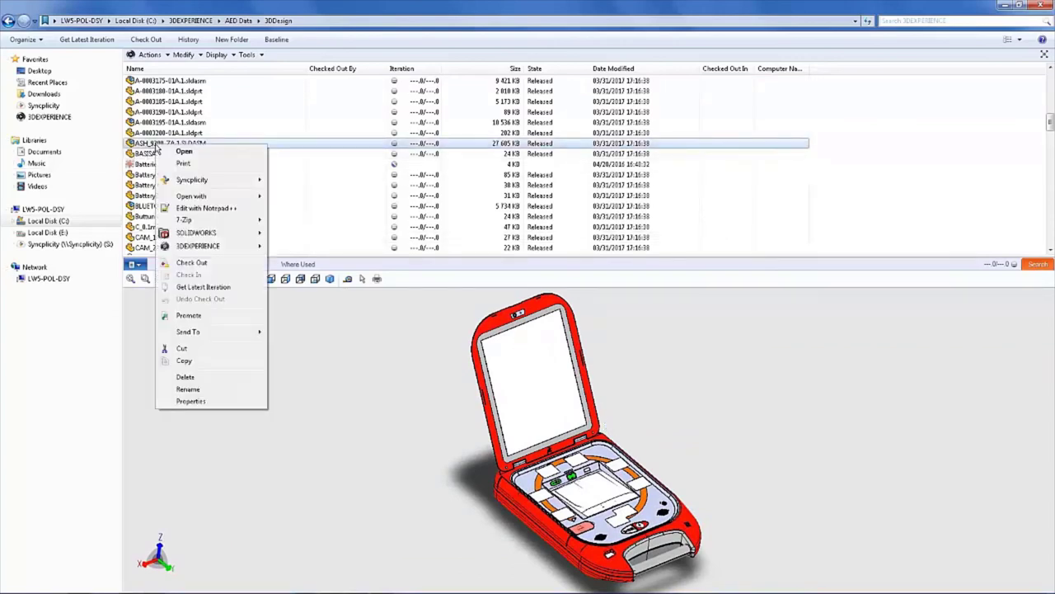
{"action": "left_click", "coordinate": [183, 151]}
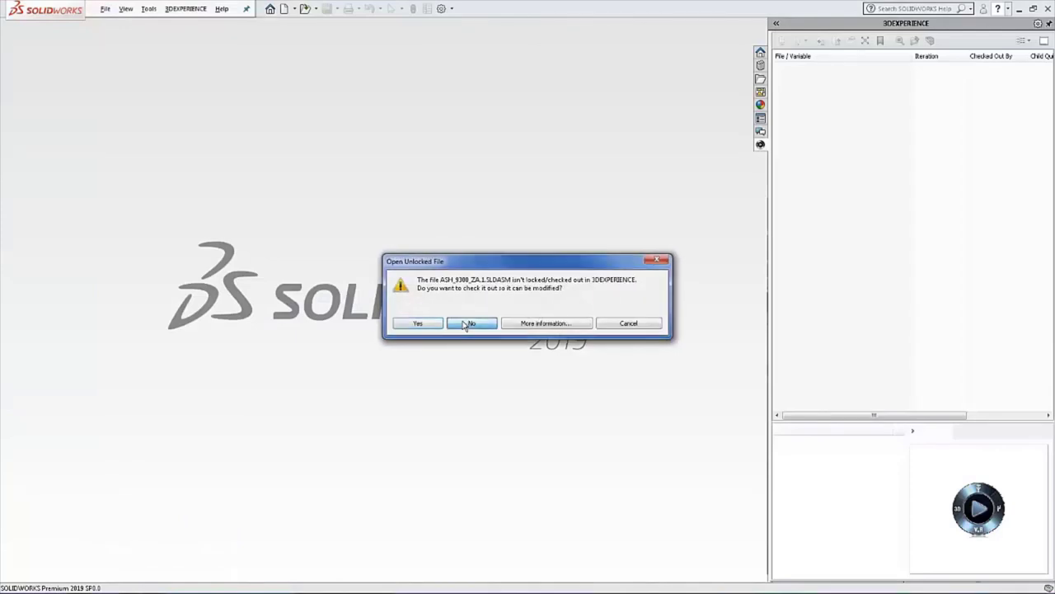
Open without checkout, expand components A-0003040-01A.1 to A-0003195-01A.1, then Explore in Web
{"action": "left_click", "coordinate": [464, 325]}
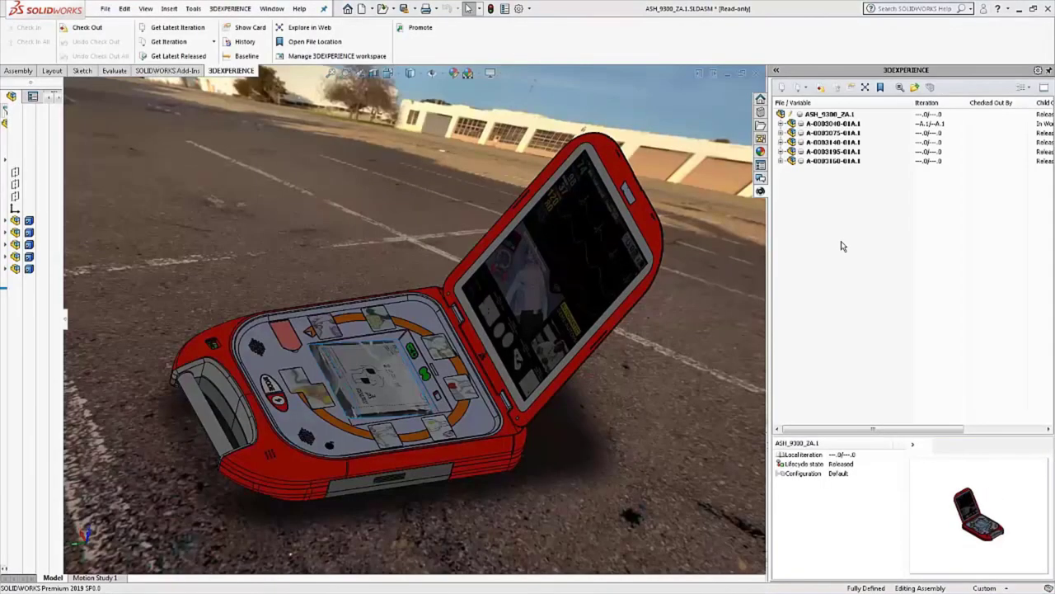
{"action": "left_click", "coordinate": [780, 124]}
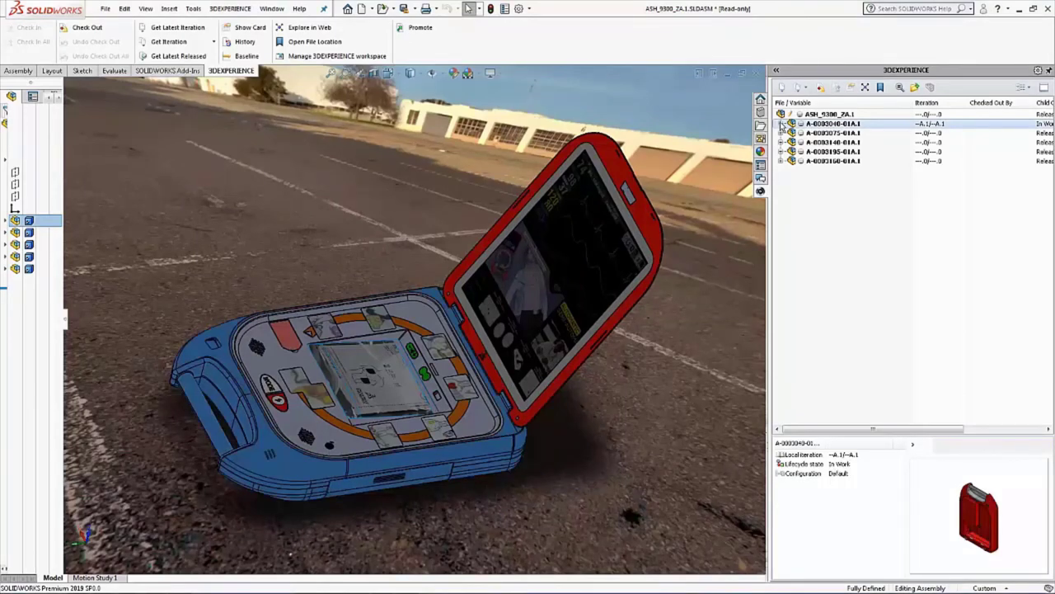
{"action": "left_click", "coordinate": [781, 124]}
{"action": "left_click", "coordinate": [782, 180]}
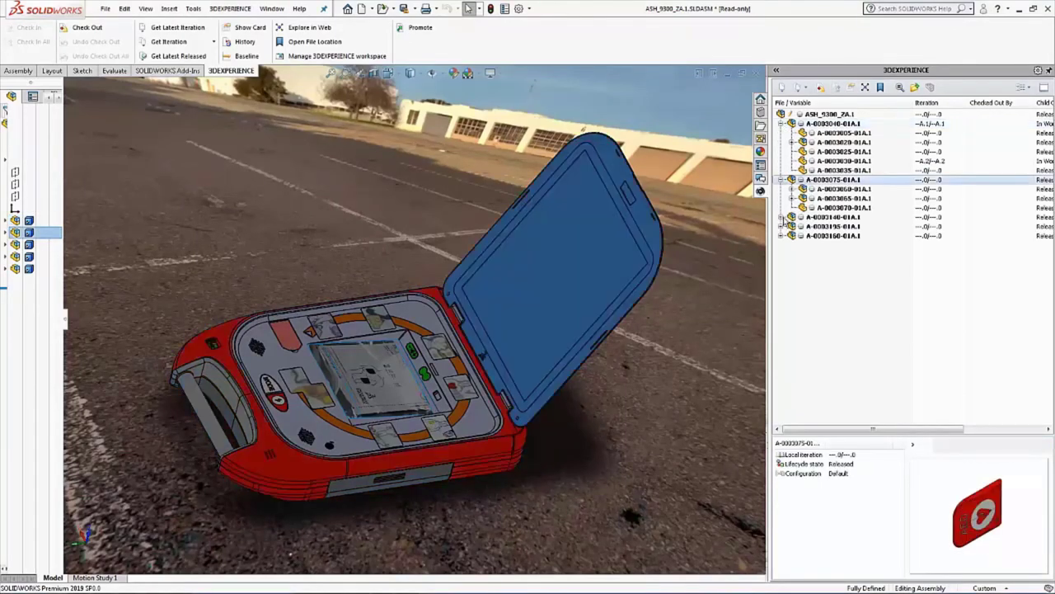
{"action": "left_click", "coordinate": [783, 218]}
{"action": "left_click", "coordinate": [781, 293]}
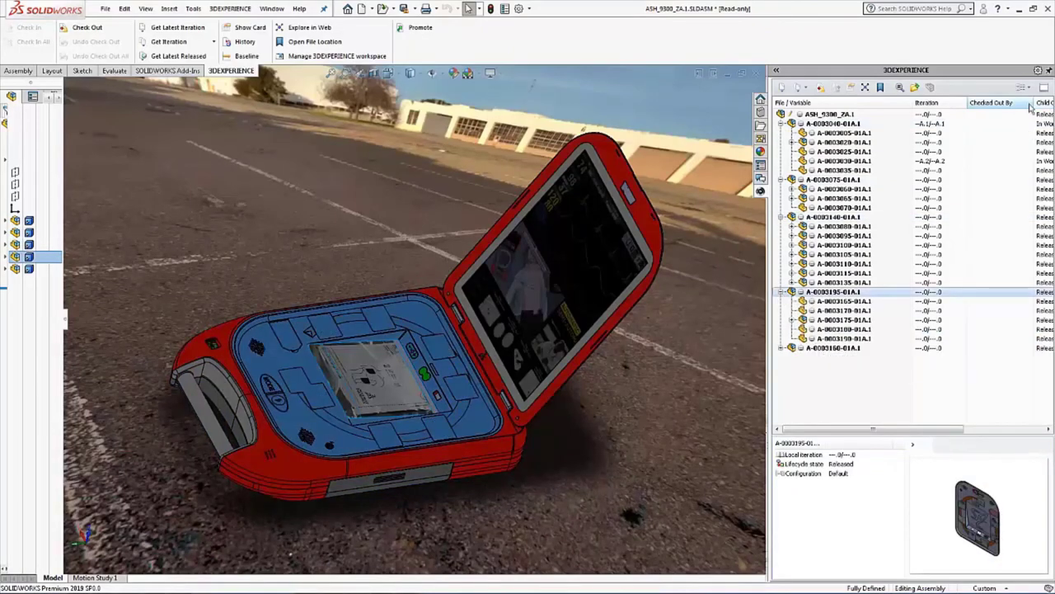
{"action": "left_click", "coordinate": [829, 116]}
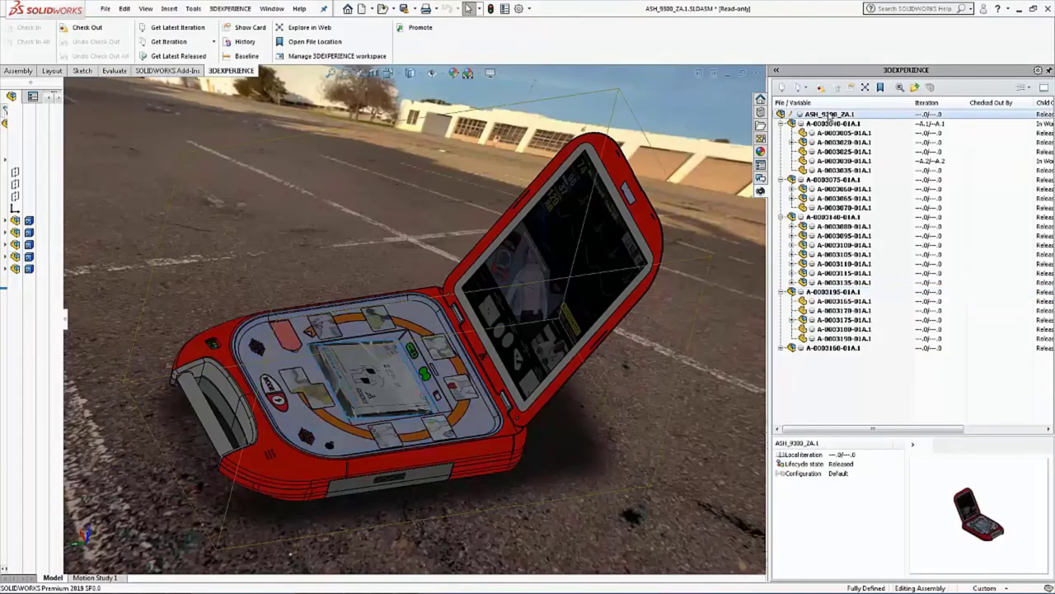
{"action": "left_click", "coordinate": [867, 88]}
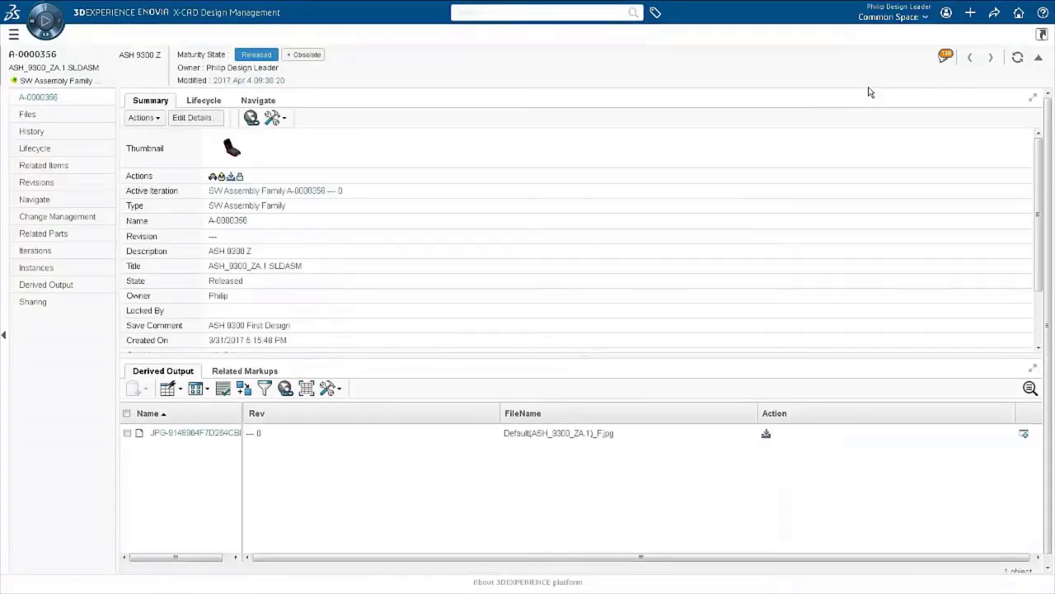
Go from the assembly's instances to its related parts and open part A-0000354
{"action": "left_click", "coordinate": [48, 268]}
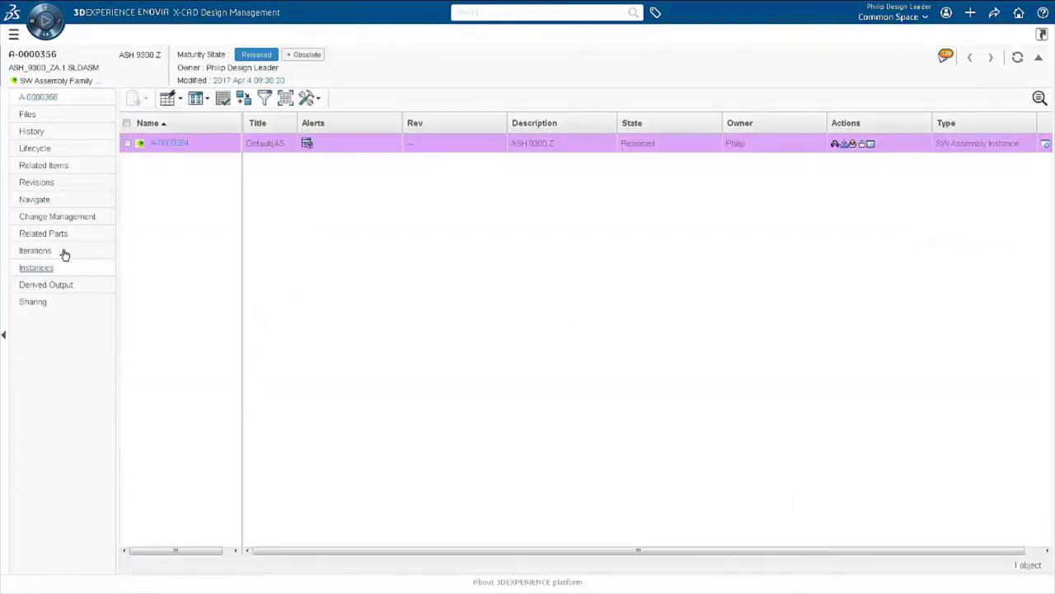
{"action": "left_click", "coordinate": [171, 146]}
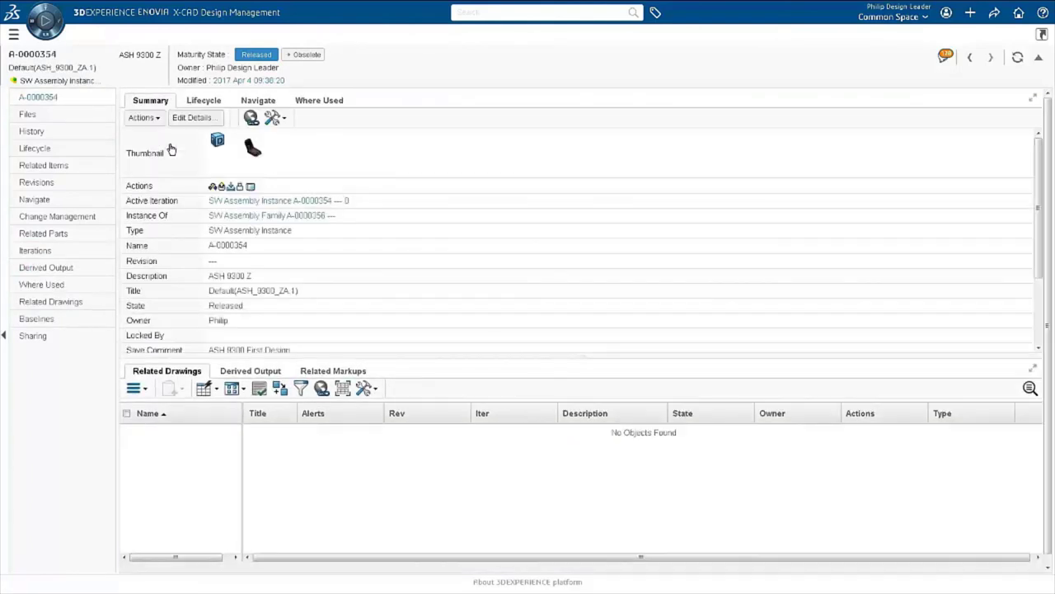
{"action": "left_click", "coordinate": [73, 235]}
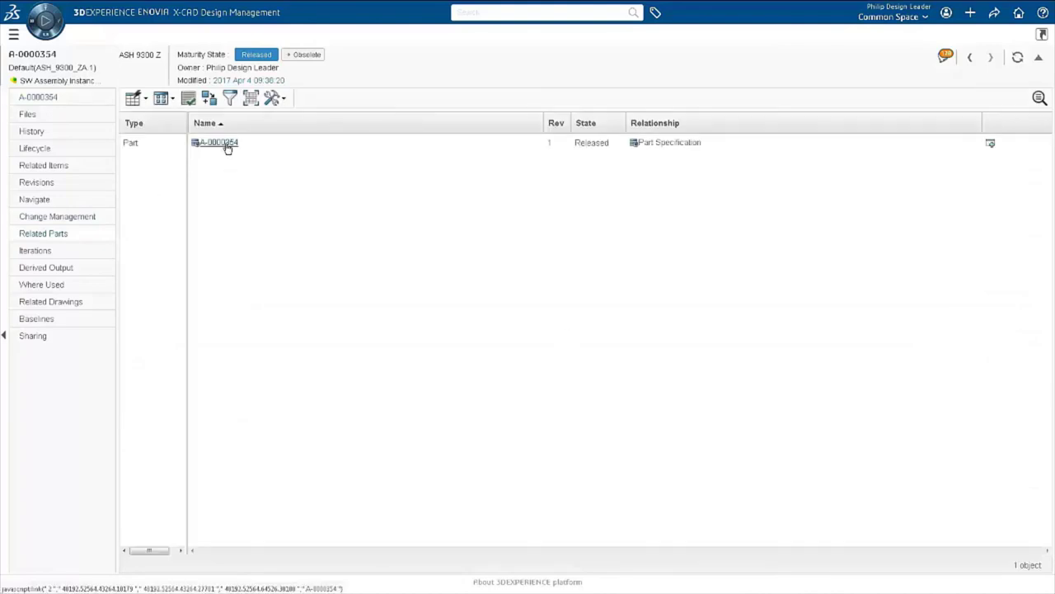
{"action": "left_click", "coordinate": [227, 145]}
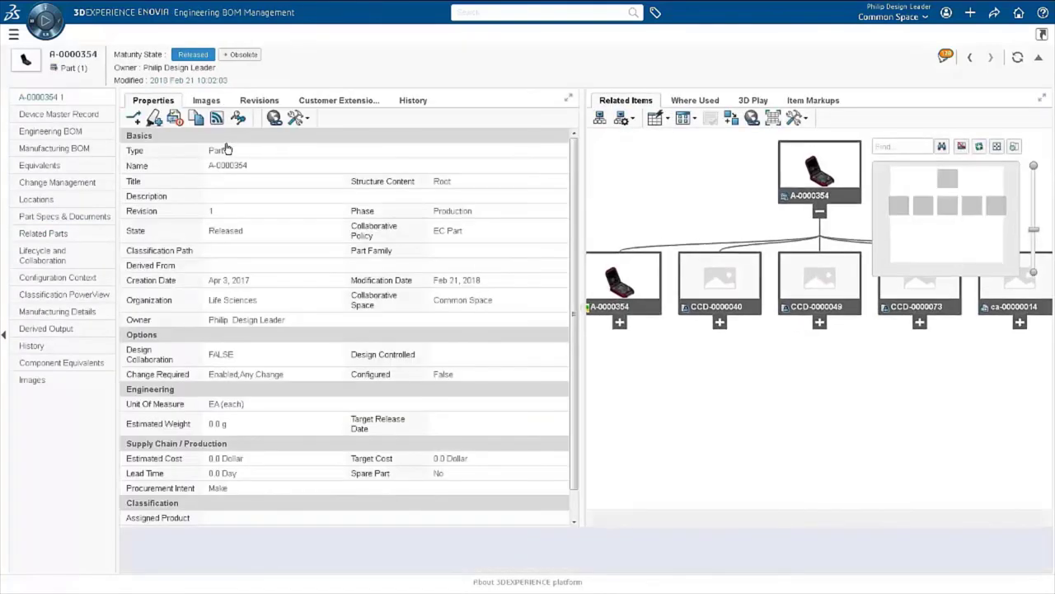
Expand A-0000354's EBOM through A-0000338 and A-0000350, inspect A-0000350, then show the Device Master Record
{"action": "left_click", "coordinate": [80, 136]}
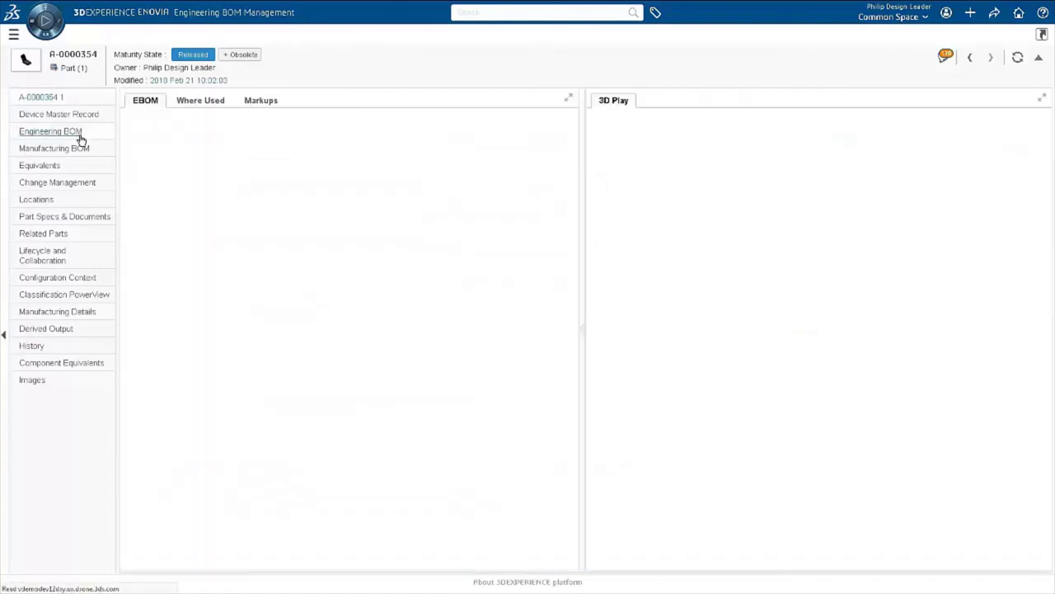
{"action": "left_click", "coordinate": [571, 100]}
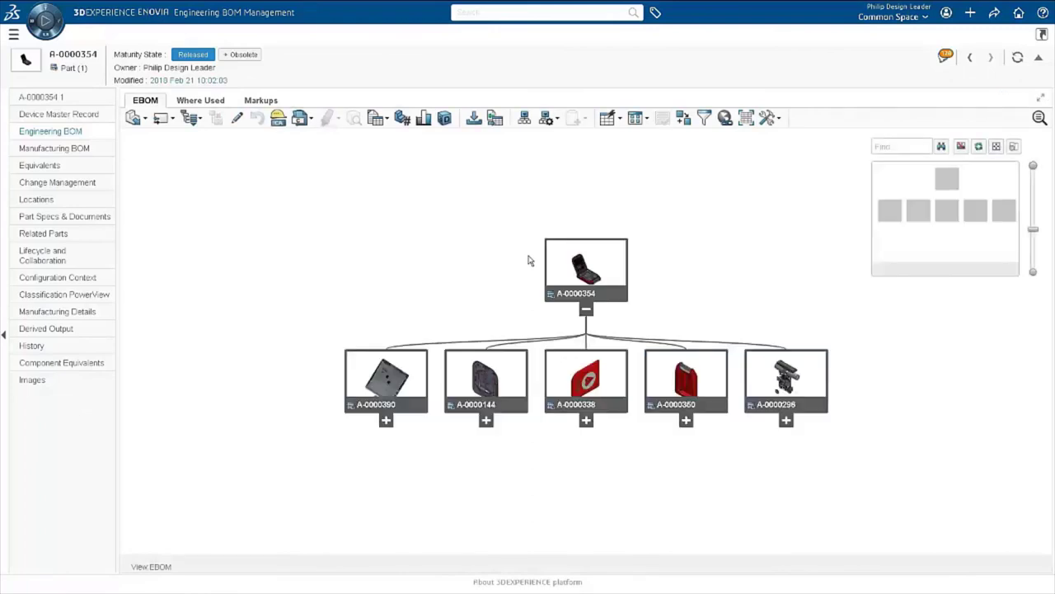
{"action": "left_click", "coordinate": [585, 420]}
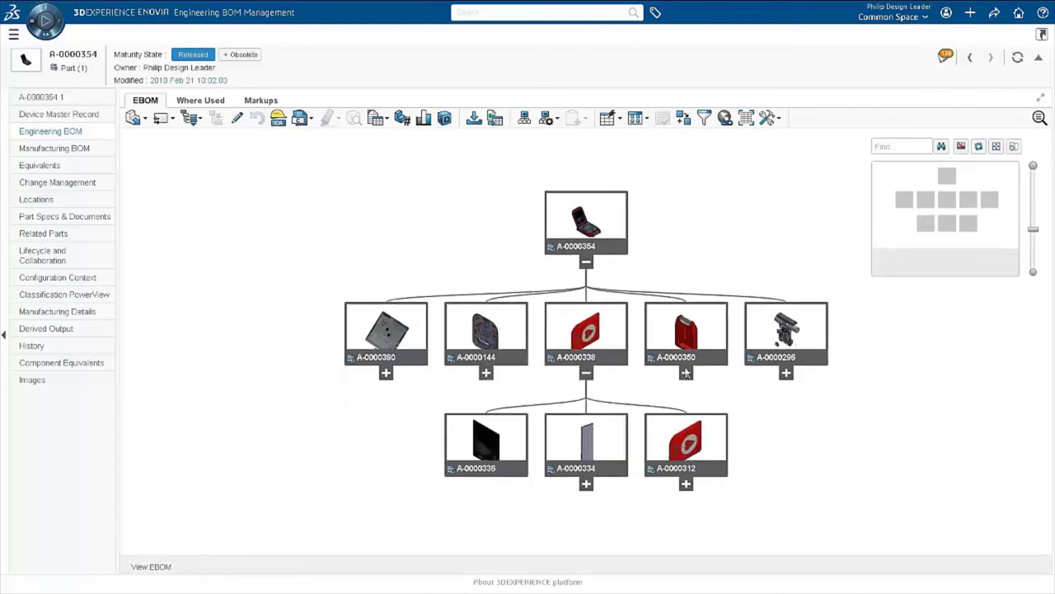
{"action": "left_click", "coordinate": [686, 372]}
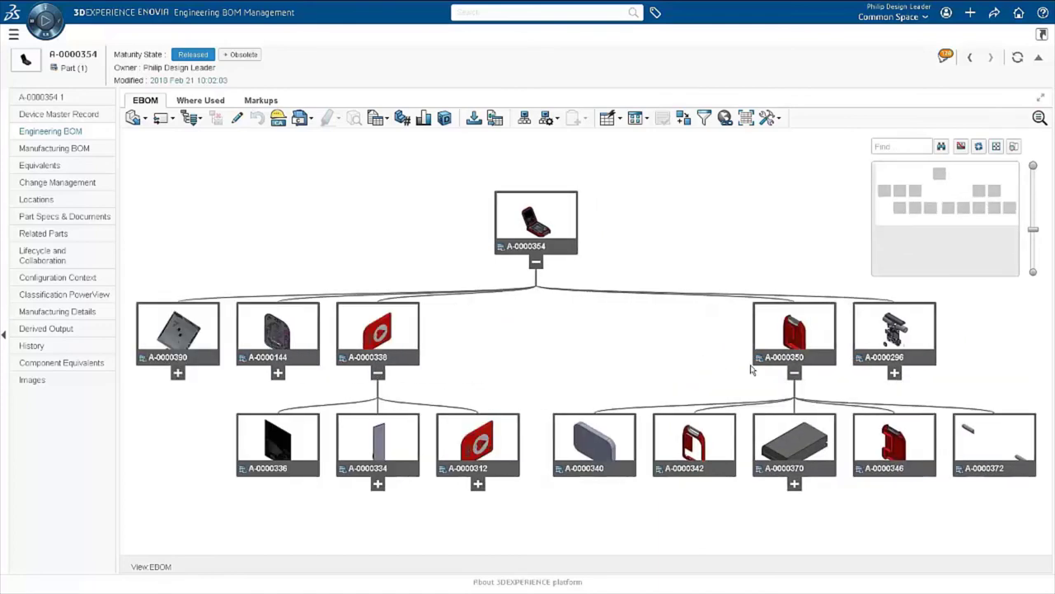
{"action": "left_click", "coordinate": [778, 341]}
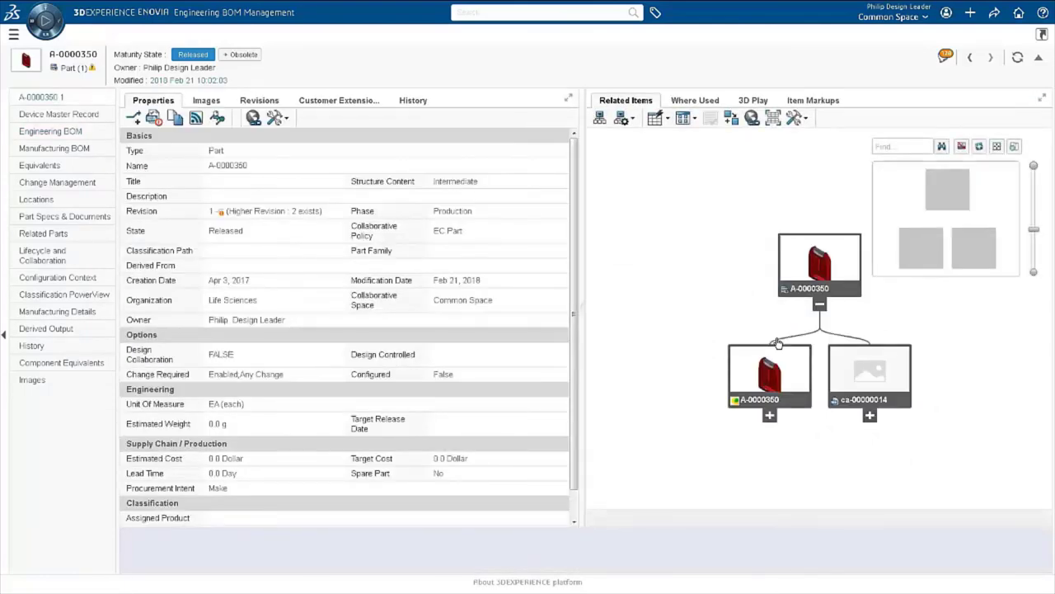
{"action": "left_click", "coordinate": [972, 58]}
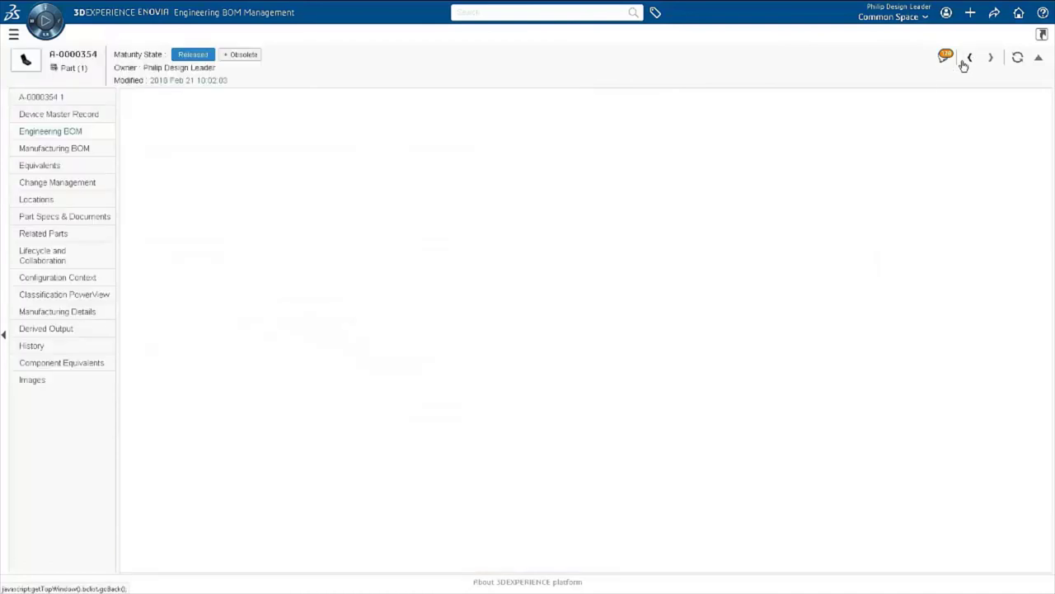
{"action": "left_click", "coordinate": [91, 115]}
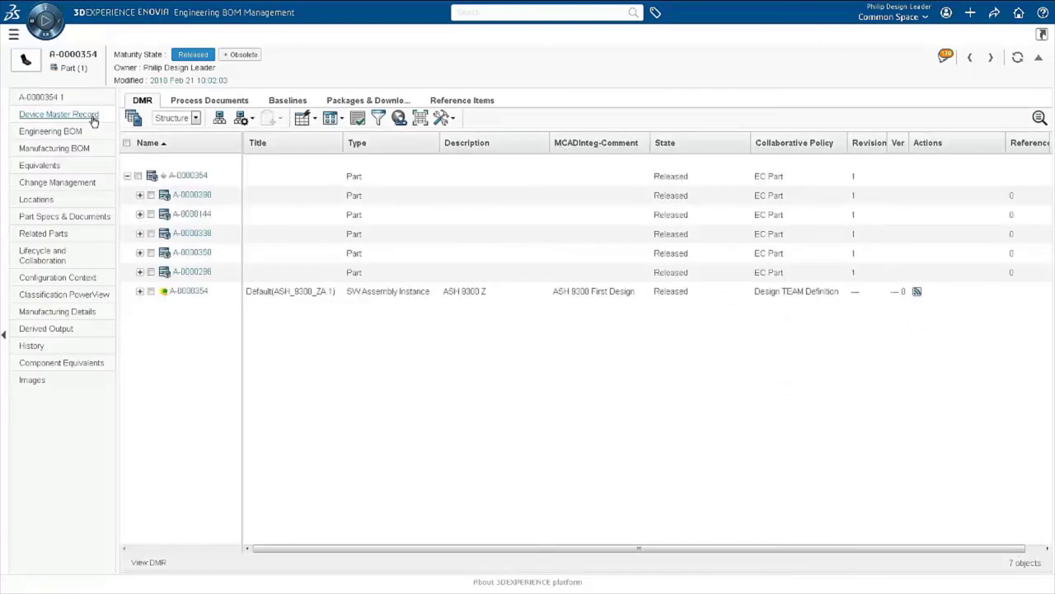
Expand the full device master record in the EBOM view and filter it to SW Assembly Instance items
{"action": "left_click", "coordinate": [219, 118]}
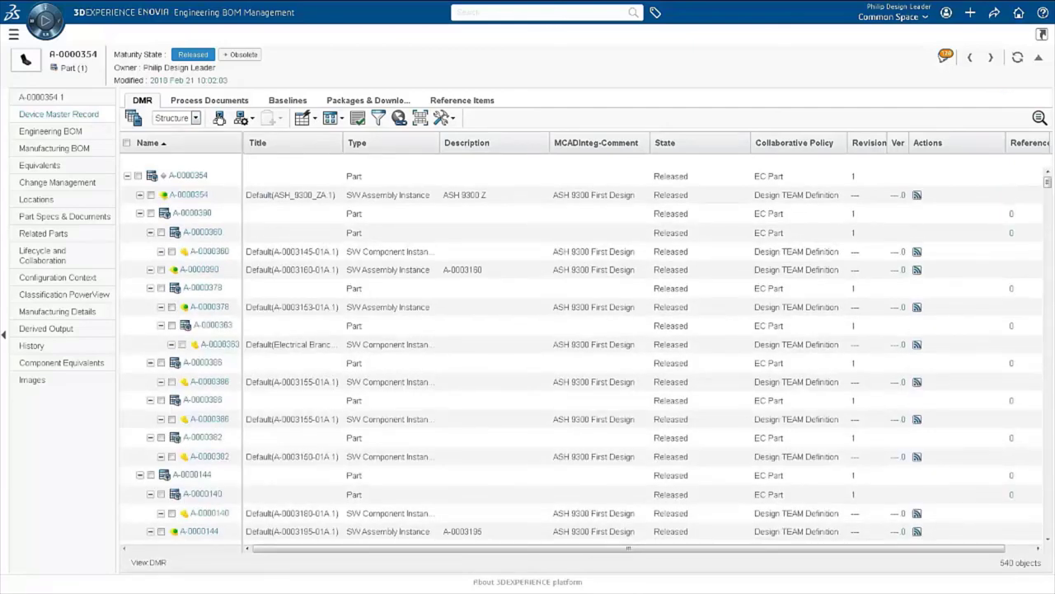
{"action": "left_click", "coordinate": [377, 118]}
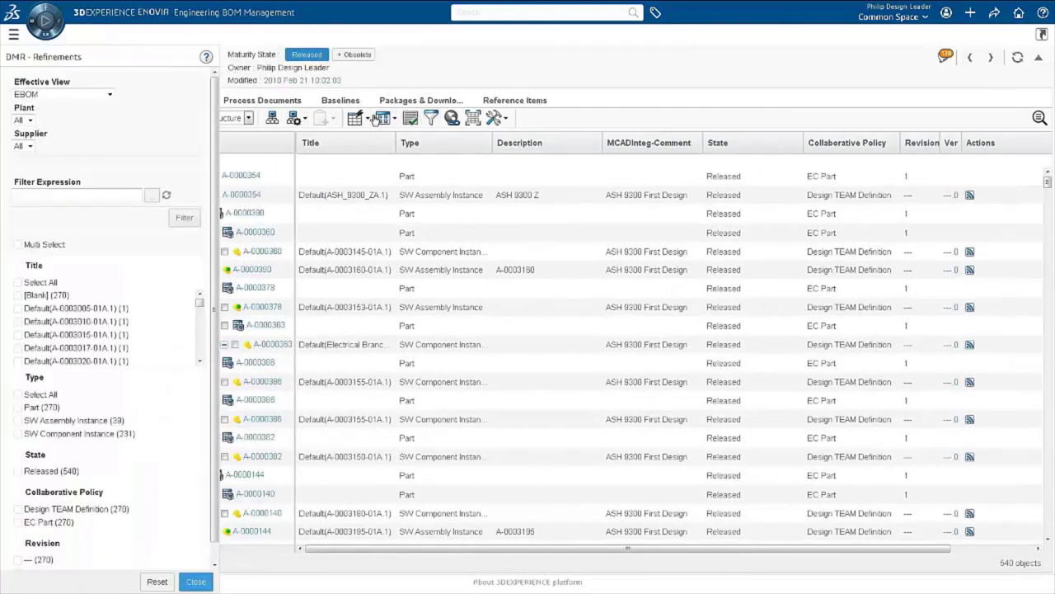
{"action": "left_click", "coordinate": [110, 96]}
{"action": "left_click", "coordinate": [110, 96]}
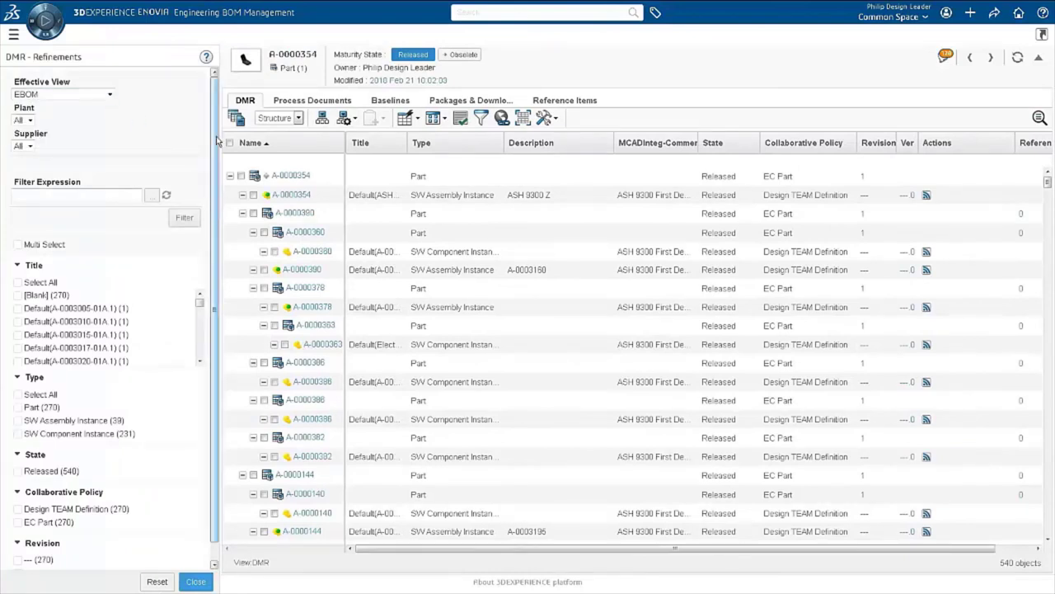
{"action": "scroll", "coordinate": [216, 141], "scroll_direction": "down", "scroll_amount": 1}
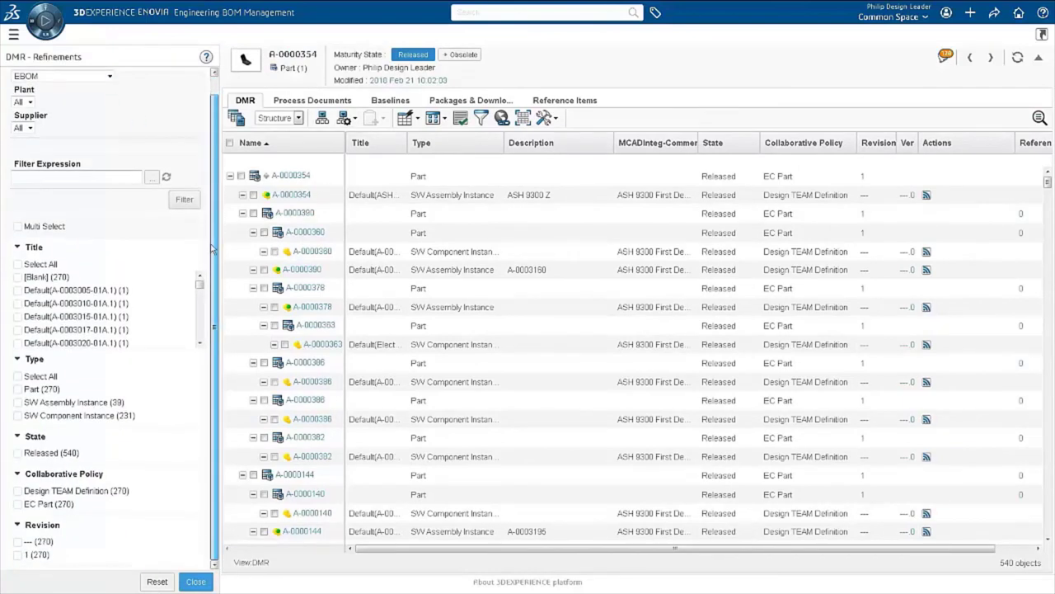
{"action": "left_click", "coordinate": [17, 403]}
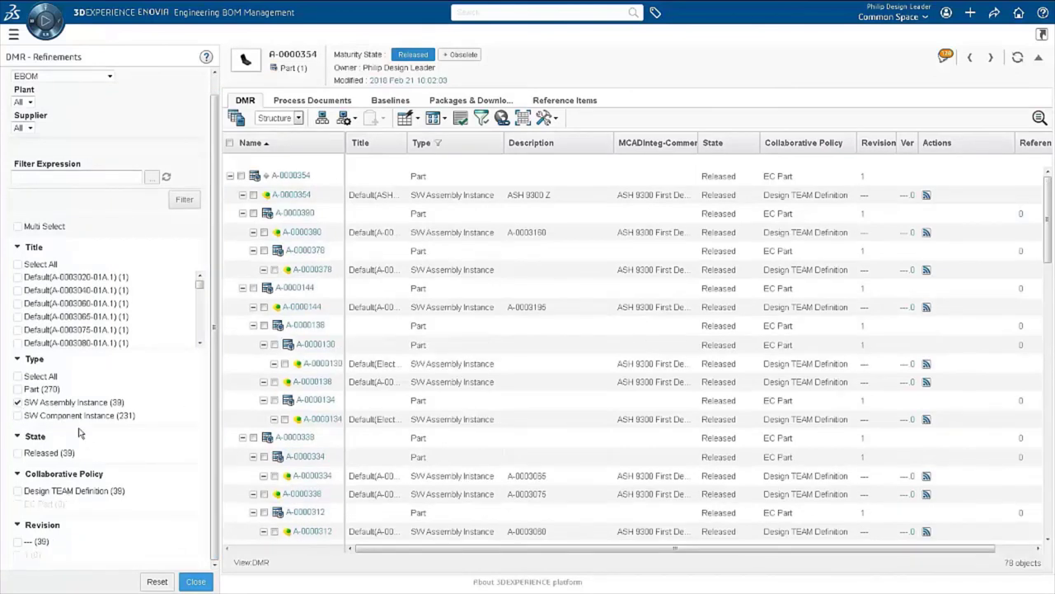
{"action": "left_click_drag", "start_coordinate": [1044, 242], "coordinate": [1051, 306]}
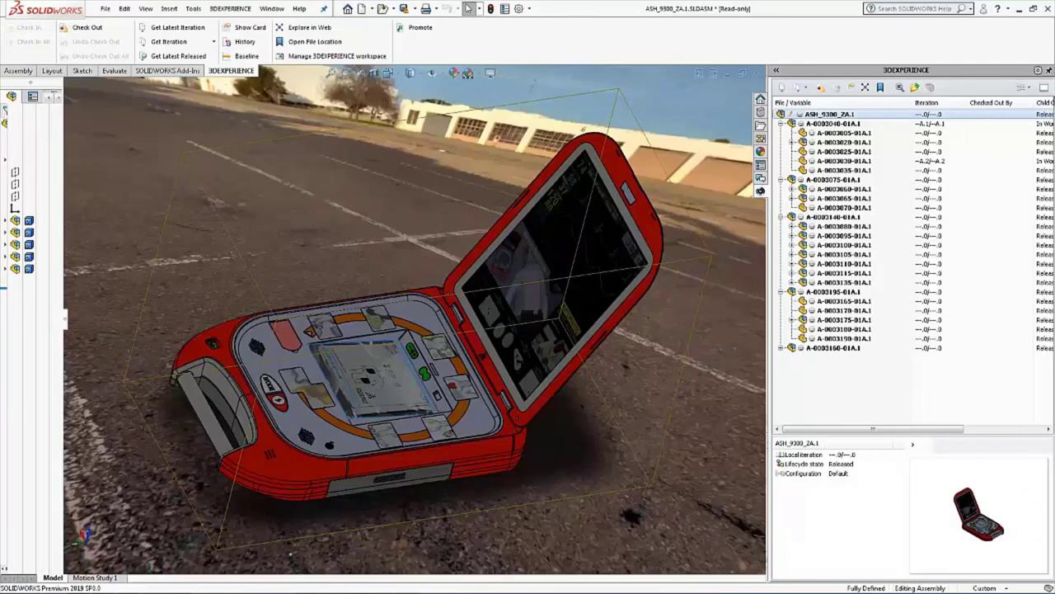
Check out subassembly A-0003040-01A.1 from the 3DEXPERIENCE pane
{"action": "left_click", "coordinate": [850, 125]}
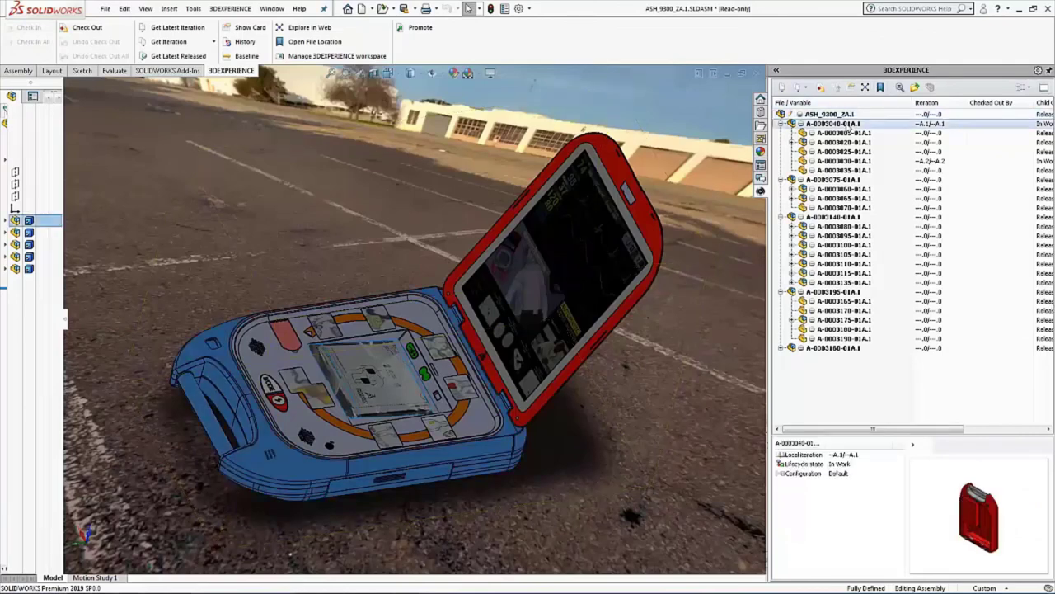
{"action": "right_click", "coordinate": [848, 125]}
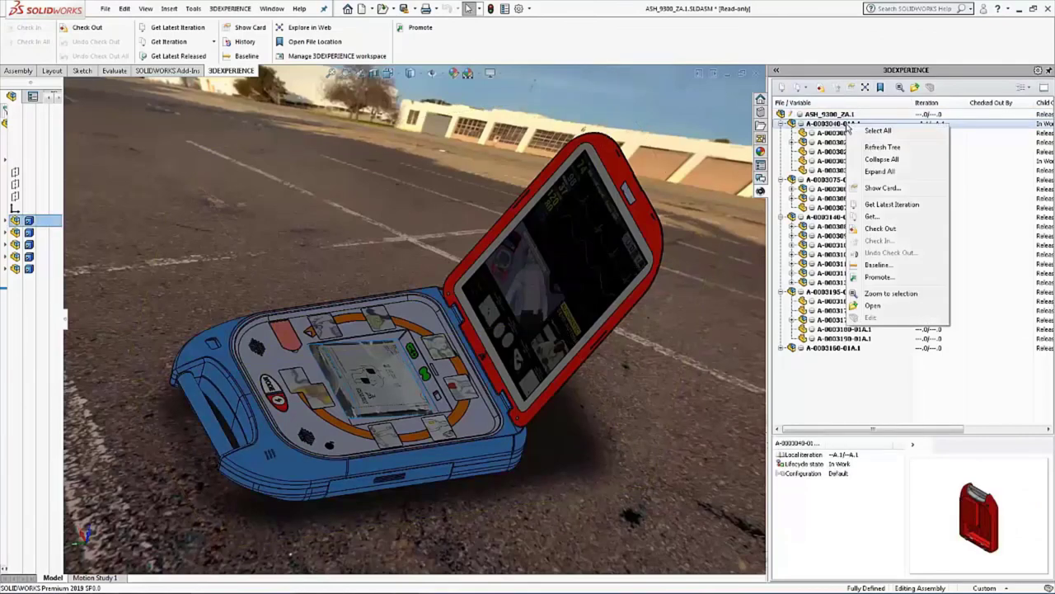
{"action": "left_click", "coordinate": [881, 229]}
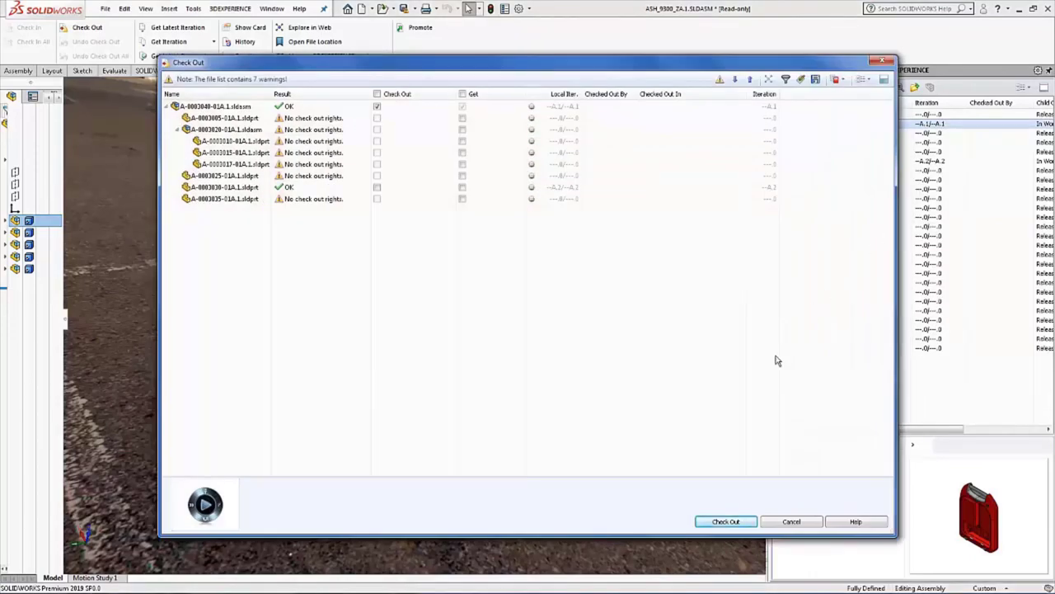
{"action": "left_click", "coordinate": [737, 521]}
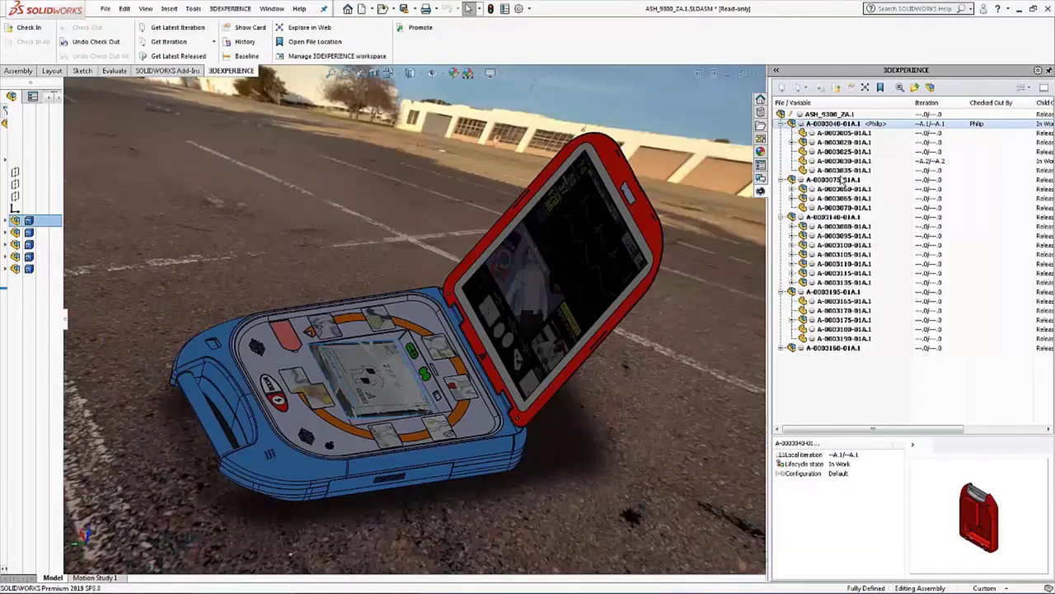
Check out part A-0003030-01A.1 and bring up its actions menu again
{"action": "right_click", "coordinate": [842, 162]}
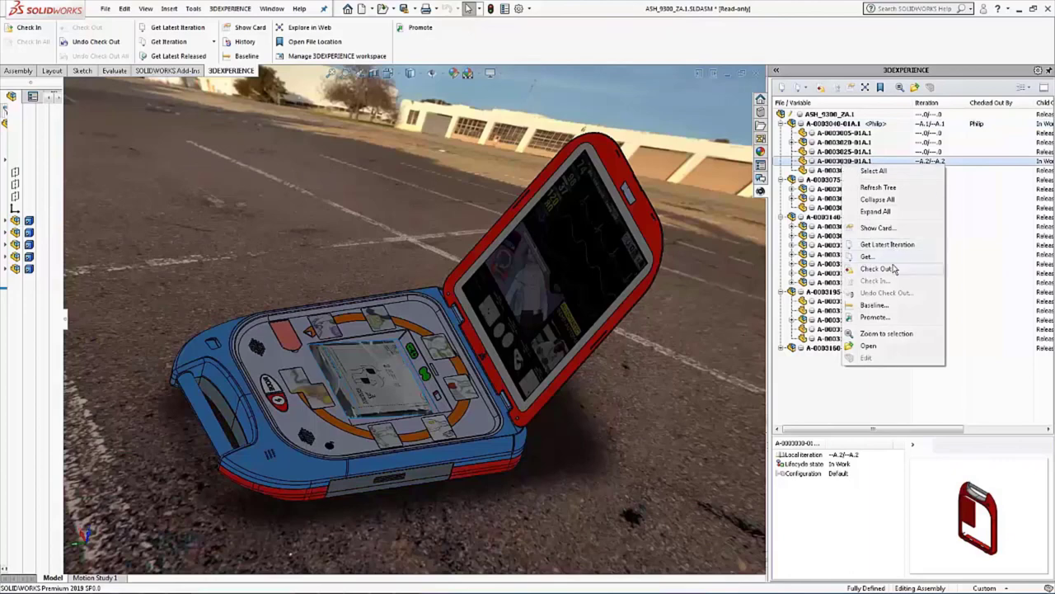
{"action": "left_click", "coordinate": [894, 268]}
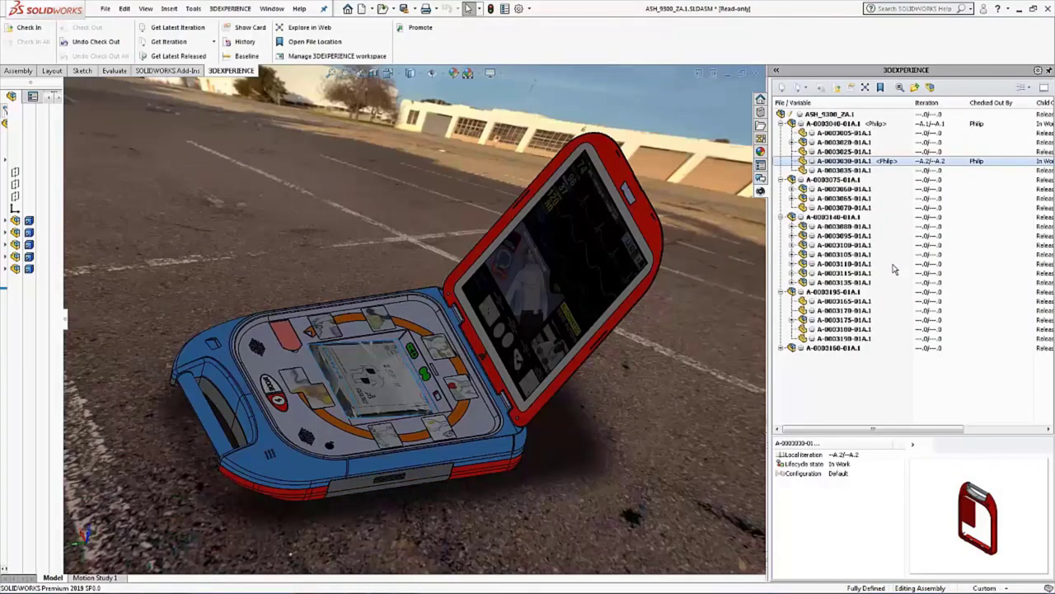
{"action": "right_click", "coordinate": [861, 165]}
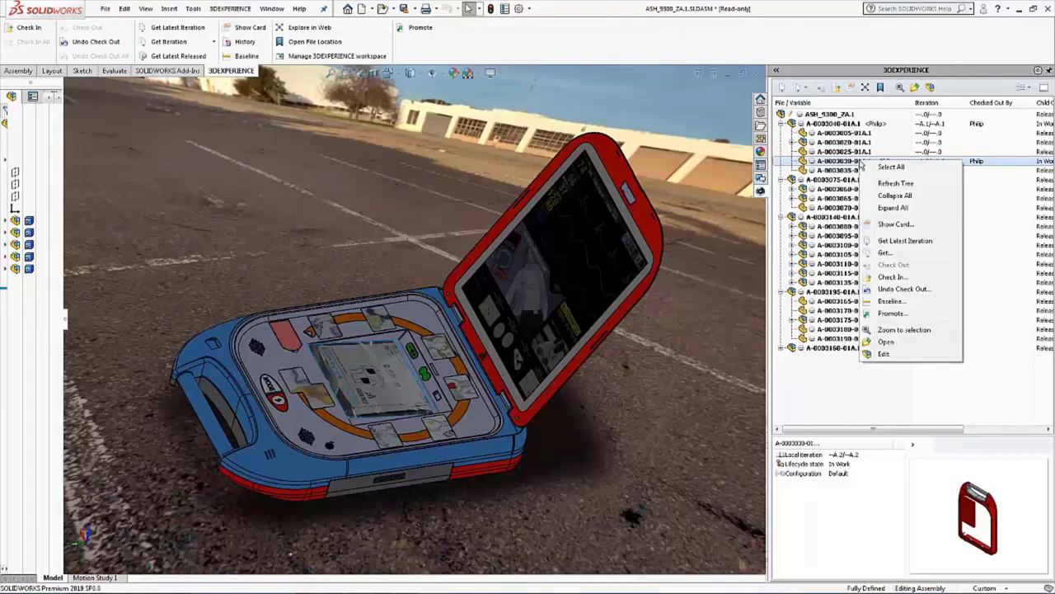
Open part A-0003030-01A.1, zoom in on the holes, and select the linear hole pattern
{"action": "left_click", "coordinate": [885, 342]}
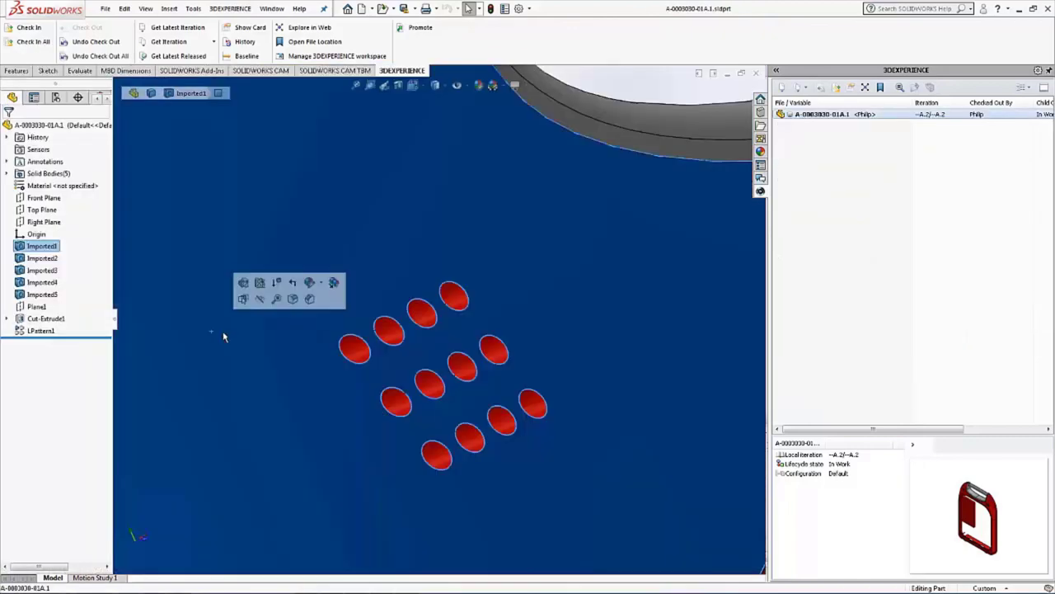
{"action": "left_click", "coordinate": [355, 86]}
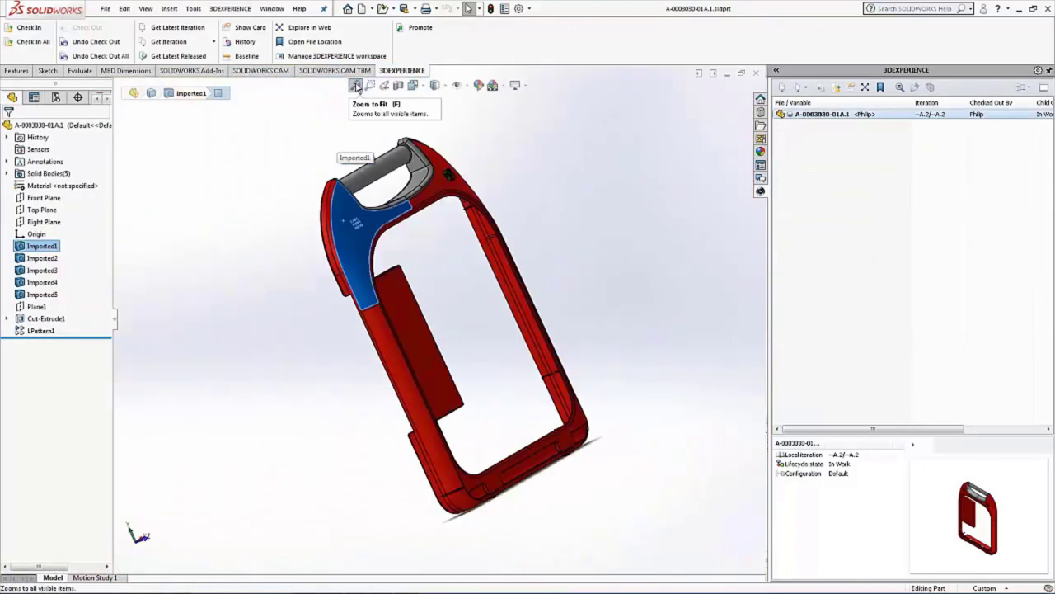
{"action": "left_click", "coordinate": [373, 86]}
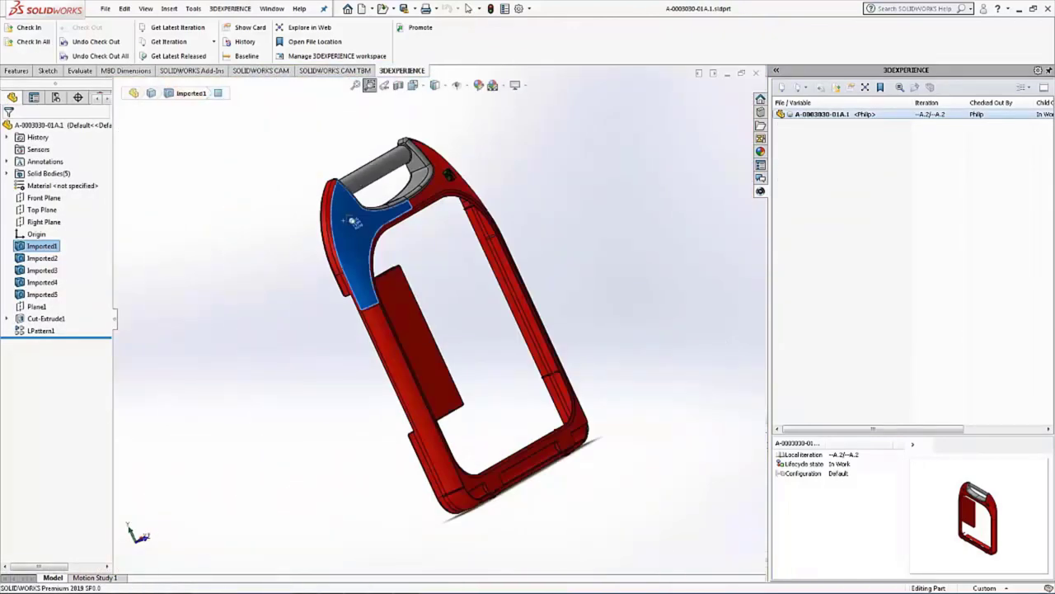
{"action": "left_click_drag", "start_coordinate": [347, 213], "coordinate": [369, 240]}
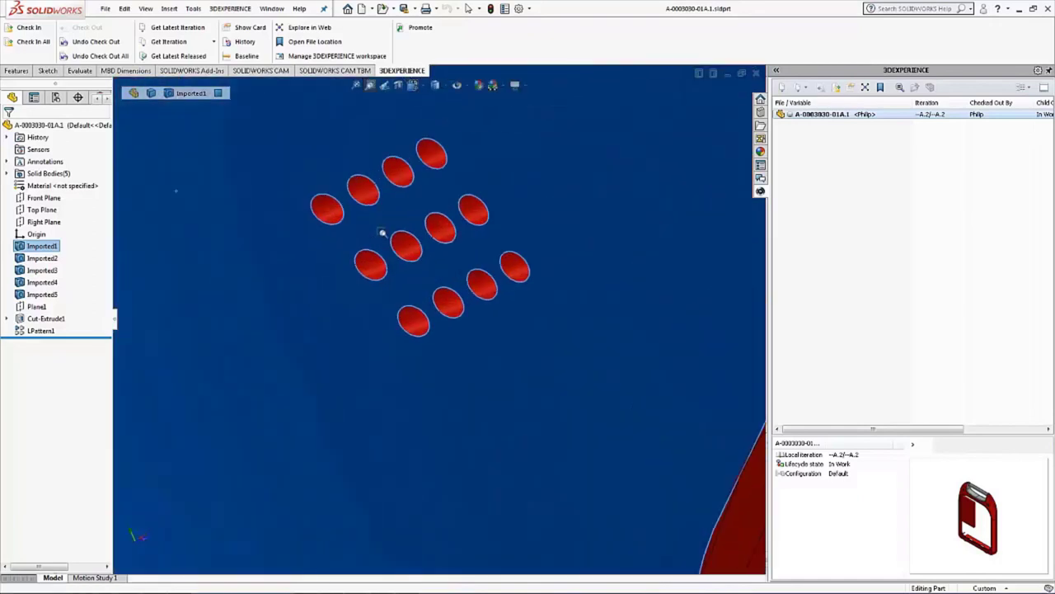
{"action": "left_click", "coordinate": [371, 86]}
{"action": "left_click", "coordinate": [443, 150]}
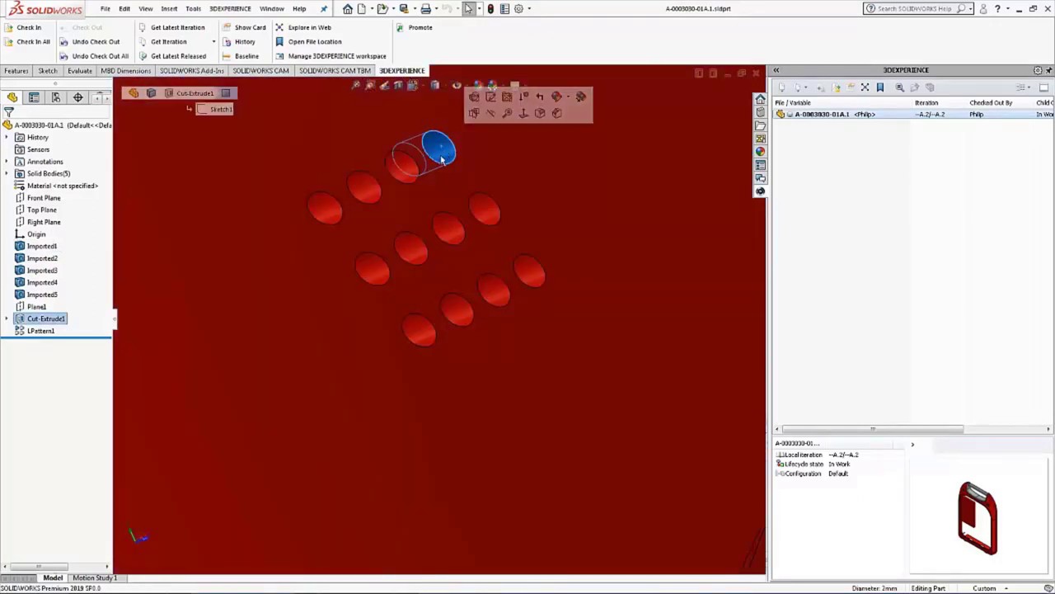
{"action": "left_click", "coordinate": [484, 208]}
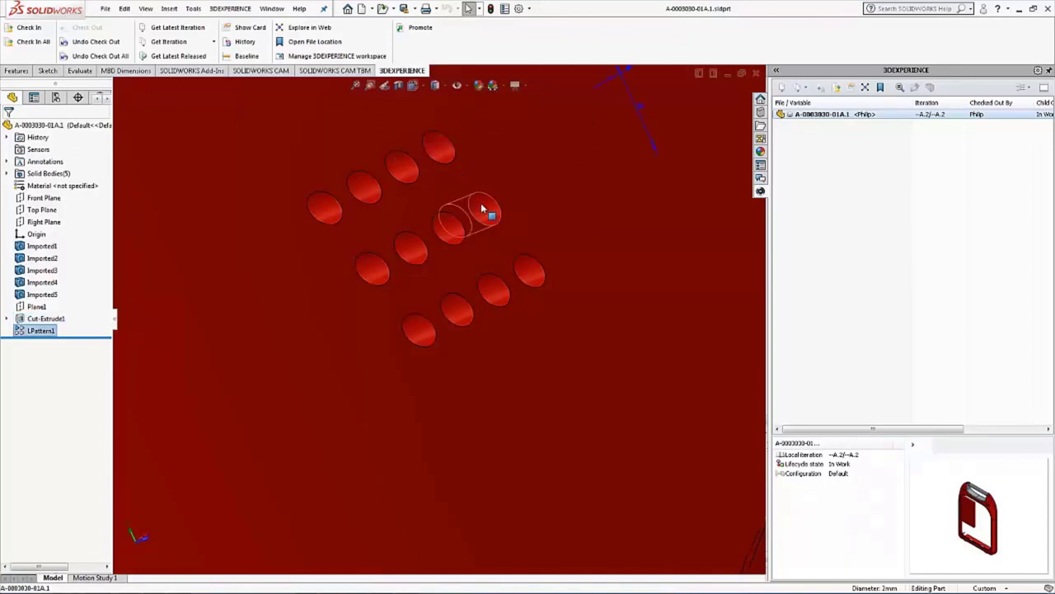
Change the LPattern1 spacing dimension D3 from 4 mm to 8 mm
{"action": "left_click", "coordinate": [643, 114]}
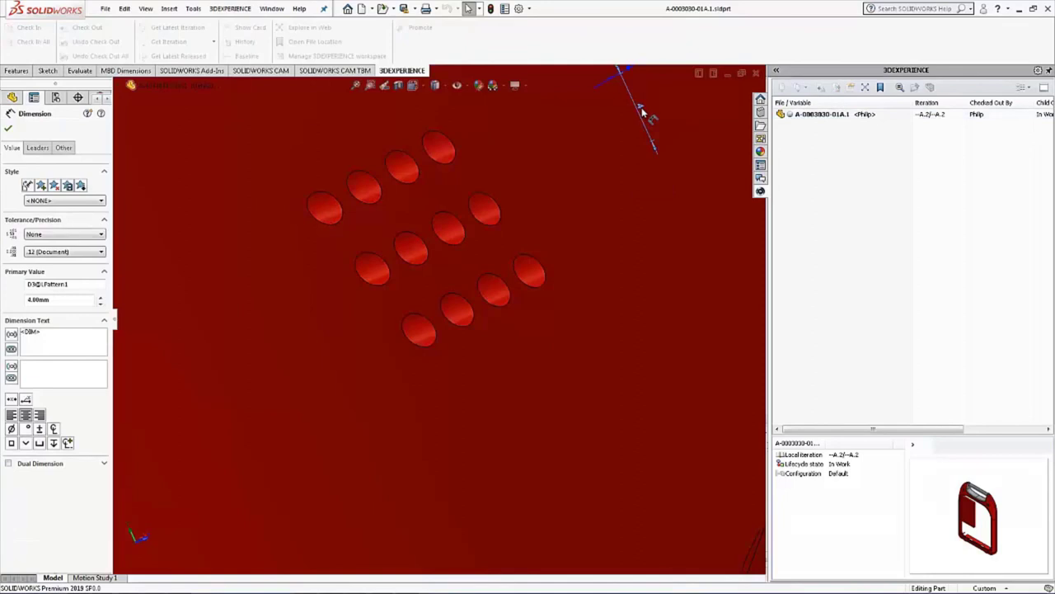
{"action": "left_click", "coordinate": [100, 299]}
{"action": "left_click_drag", "start_coordinate": [86, 301], "coordinate": [8, 301]}
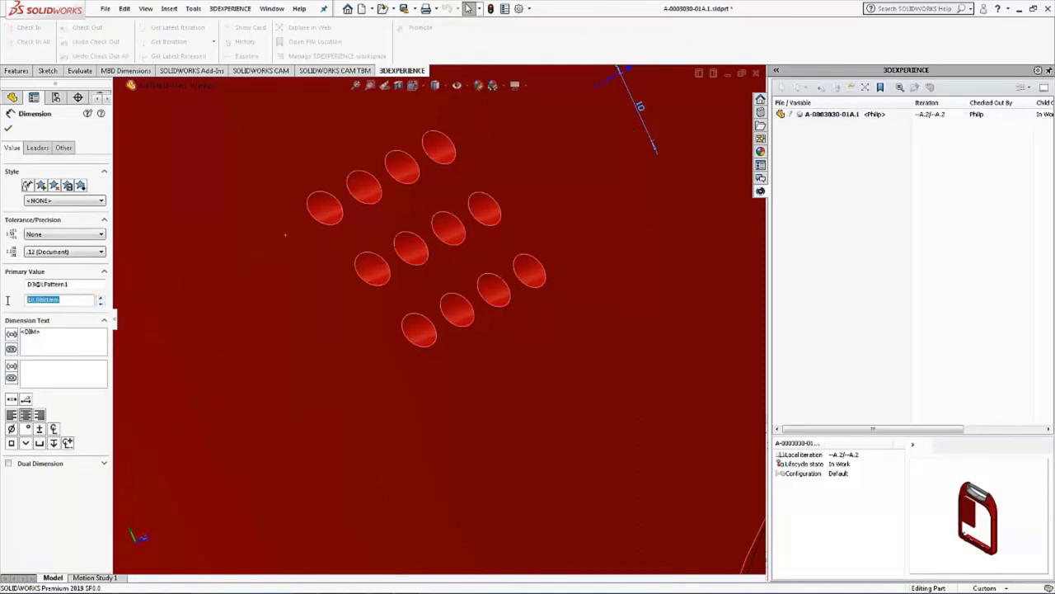
{"action": "type", "text": "8"}
{"action": "left_click", "coordinate": [8, 128]}
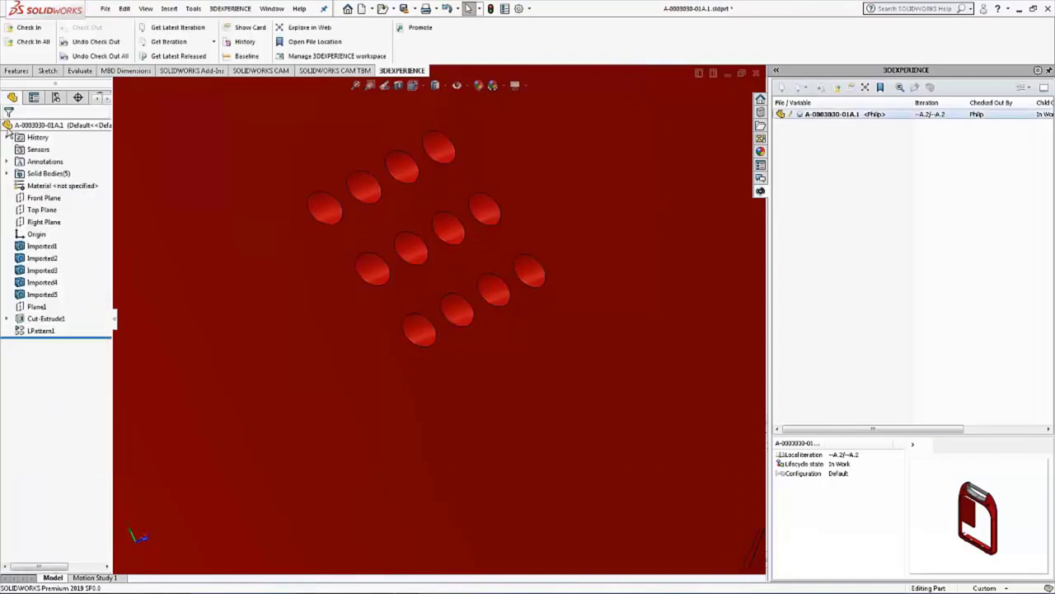
Save the part in the current file version, rebuilding it, then view the whole model
{"action": "left_click", "coordinate": [405, 9]}
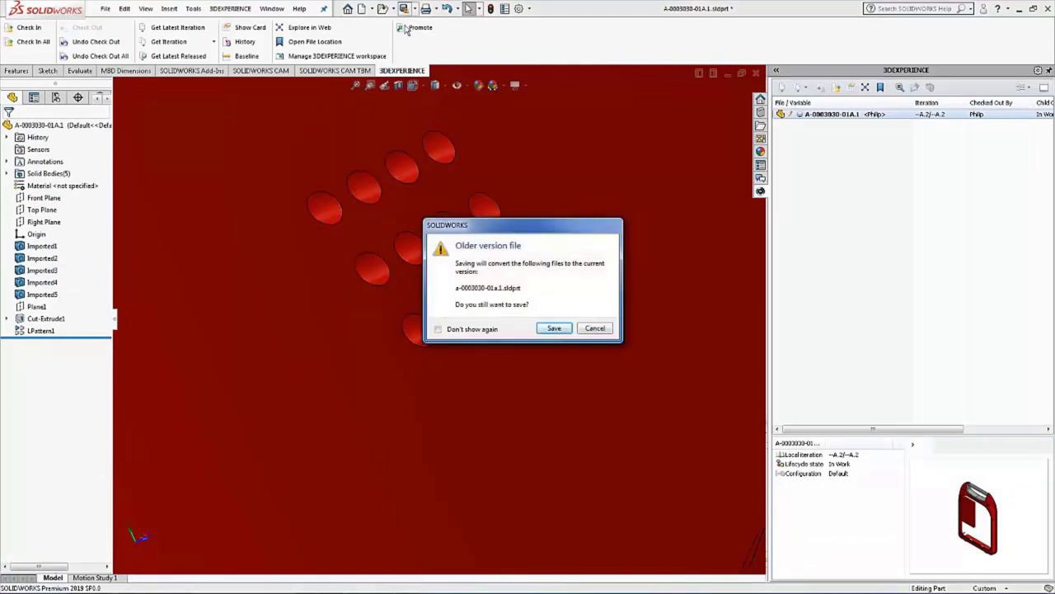
{"action": "left_click", "coordinate": [555, 329]}
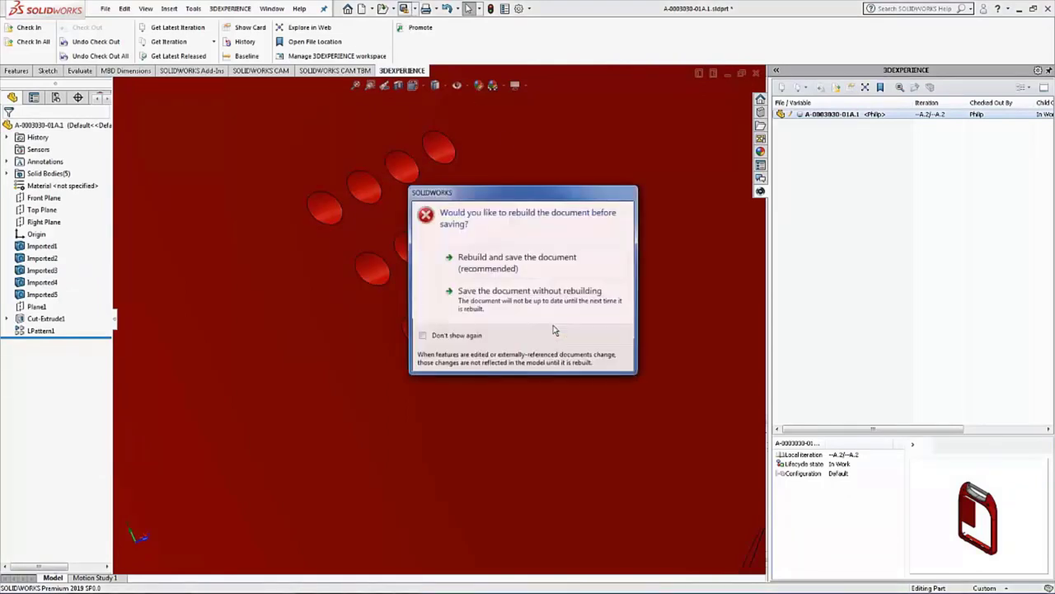
{"action": "left_click", "coordinate": [515, 268]}
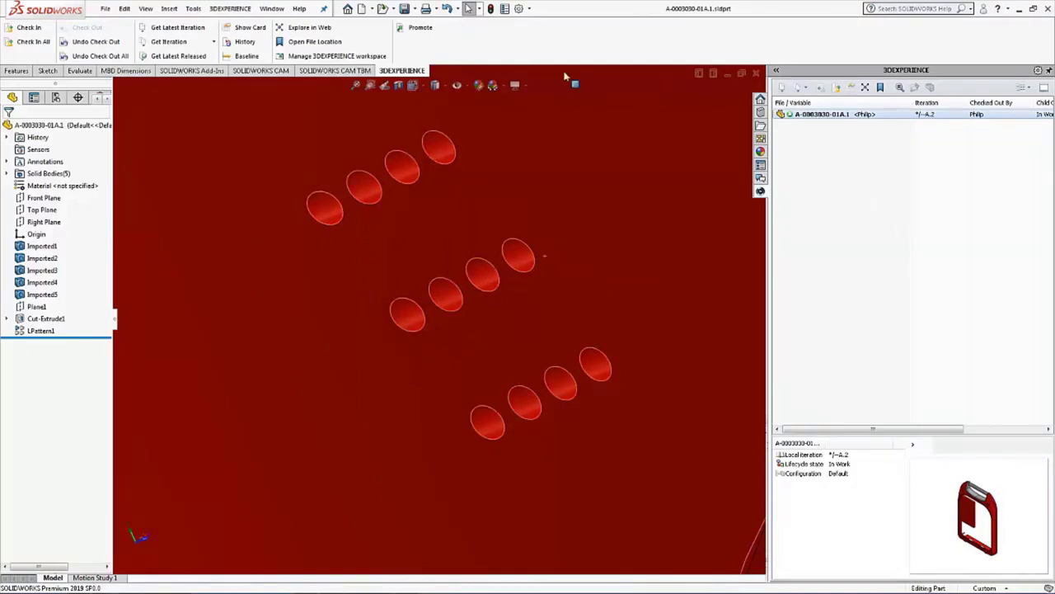
{"action": "left_click", "coordinate": [385, 85]}
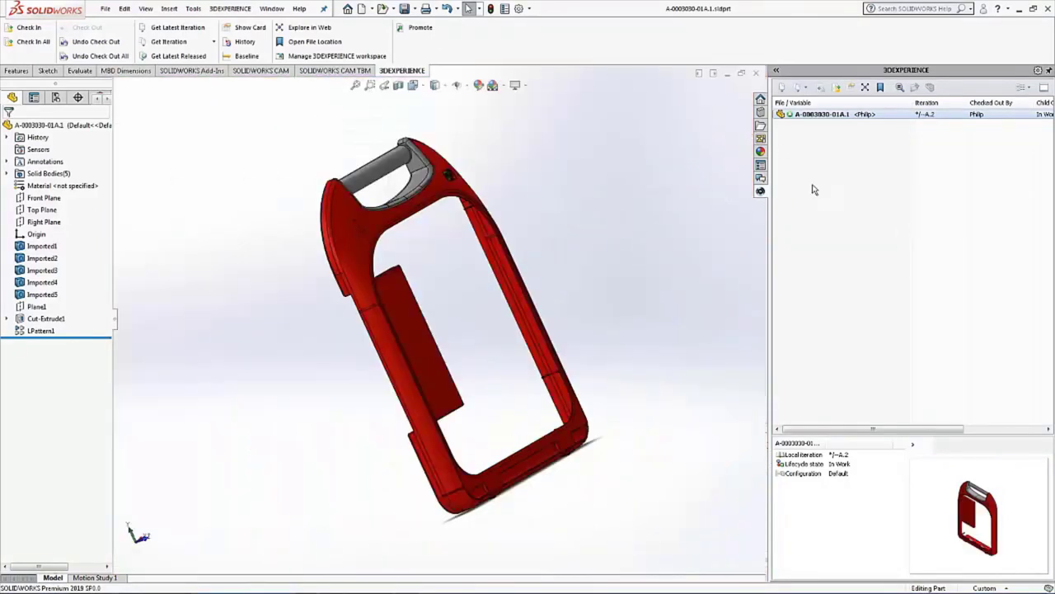
Check in part A-0003030-01A.1 with the comment 'New grid distance'
{"action": "right_click", "coordinate": [819, 115]}
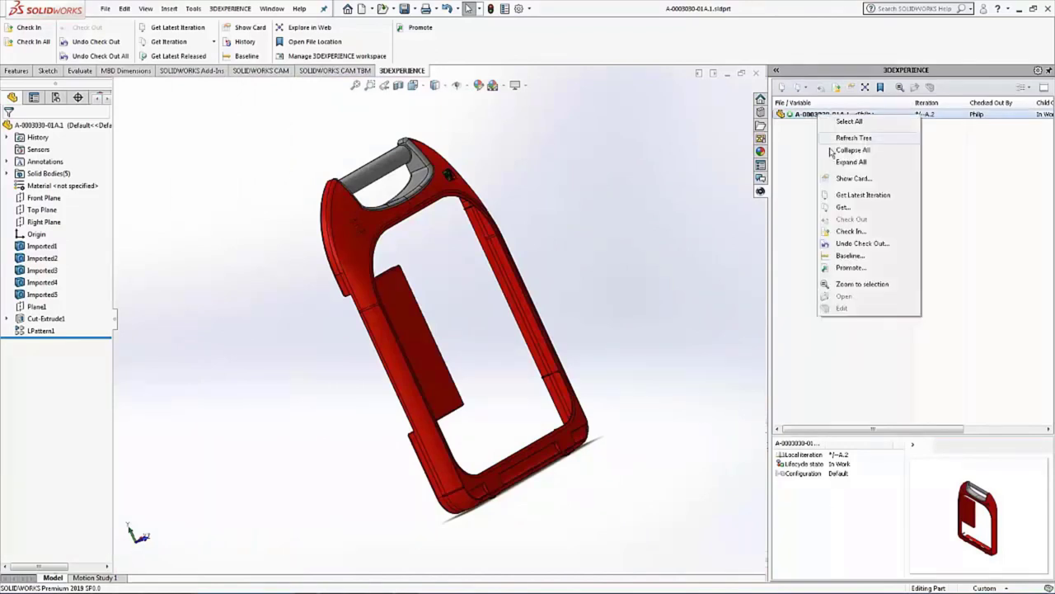
{"action": "left_click", "coordinate": [850, 232]}
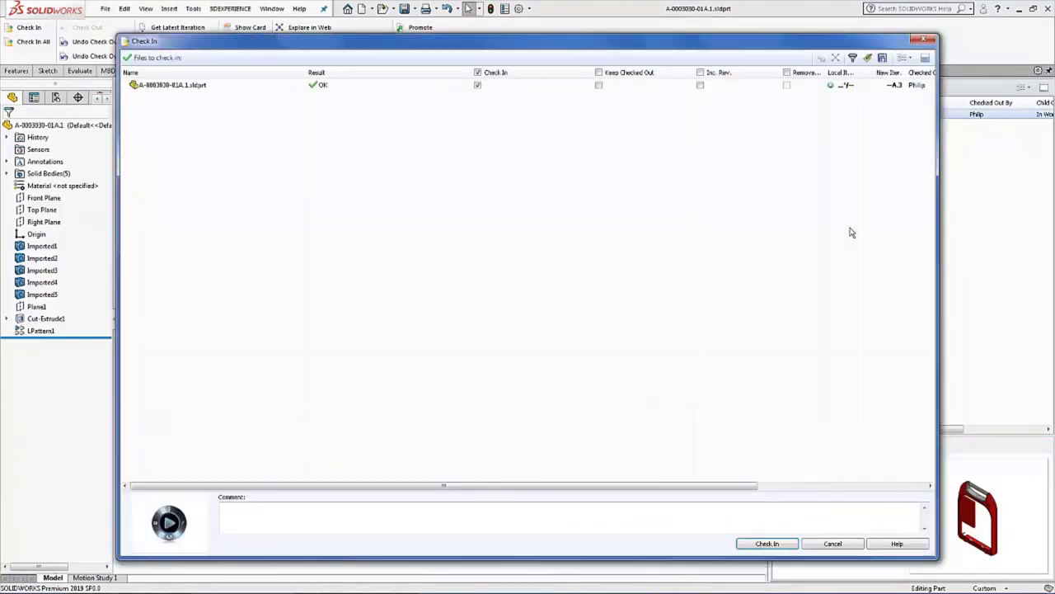
{"action": "left_click", "coordinate": [328, 517]}
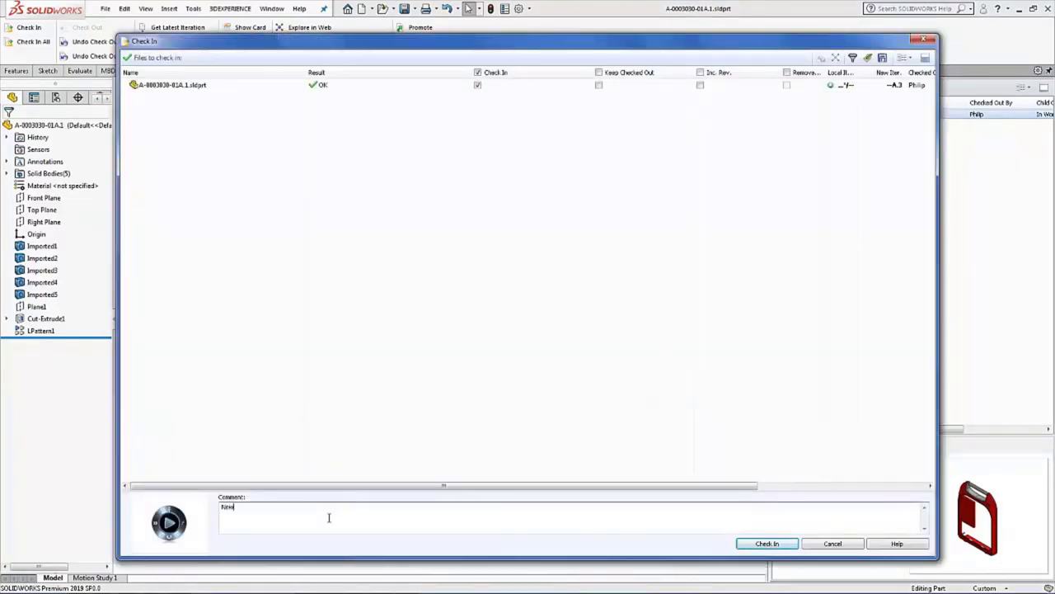
{"action": "type", "text": "New grid distance"}
{"action": "left_click", "coordinate": [768, 545]}
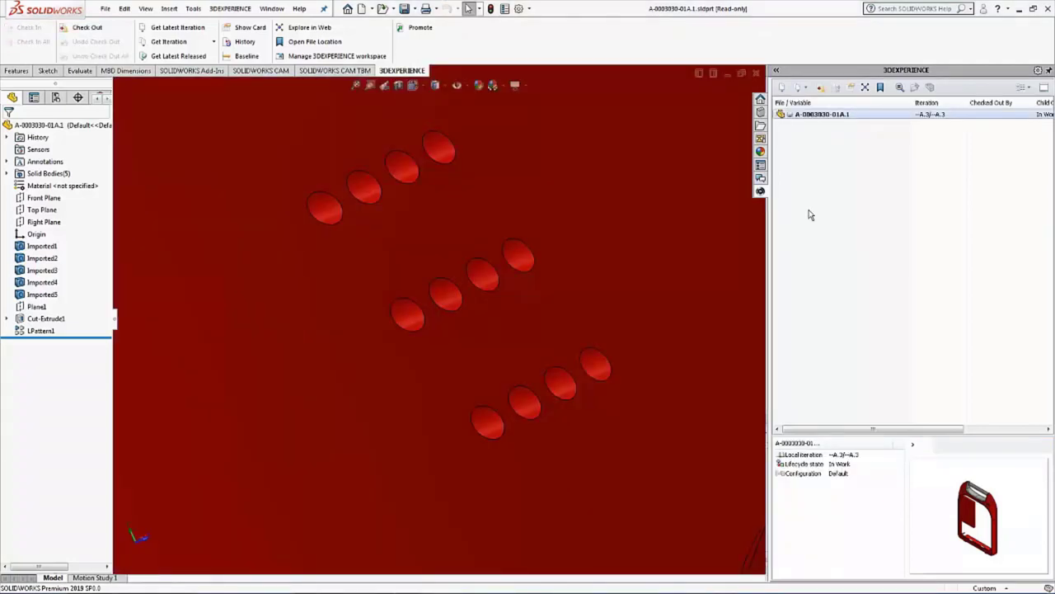
In the ASM_9300_ZA.1 assembly, check in subassembly A-0003040-01A.1 with the comment 'New gr'
{"action": "left_click", "coordinate": [757, 75]}
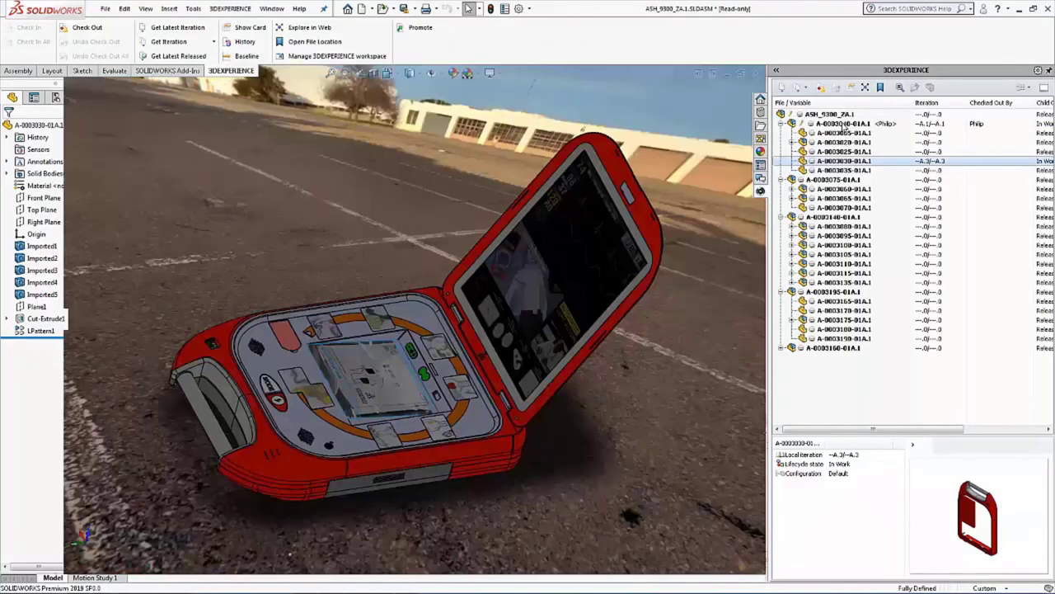
{"action": "right_click", "coordinate": [844, 124]}
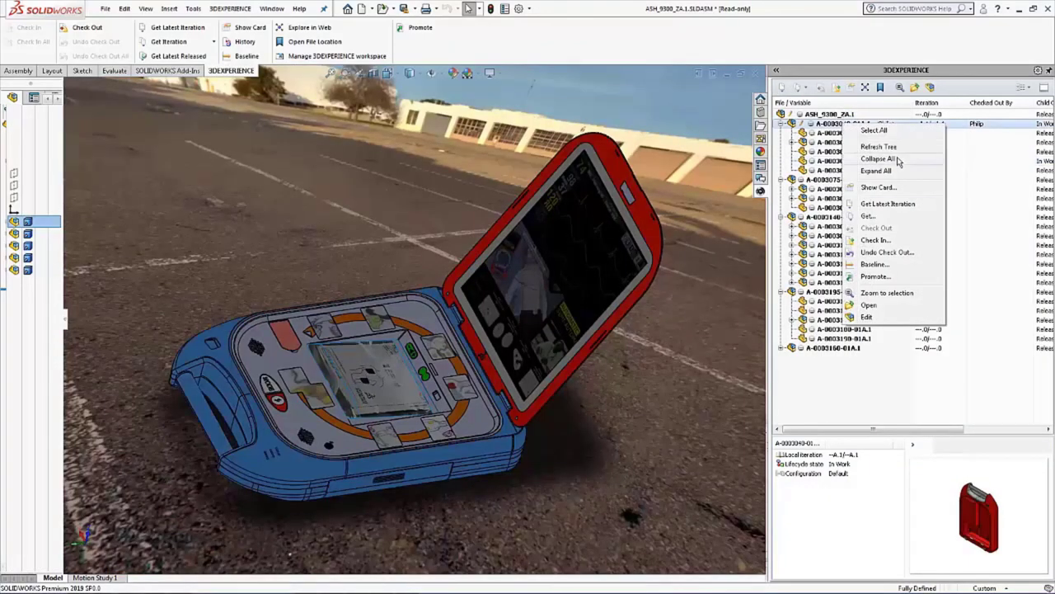
{"action": "left_click", "coordinate": [879, 240]}
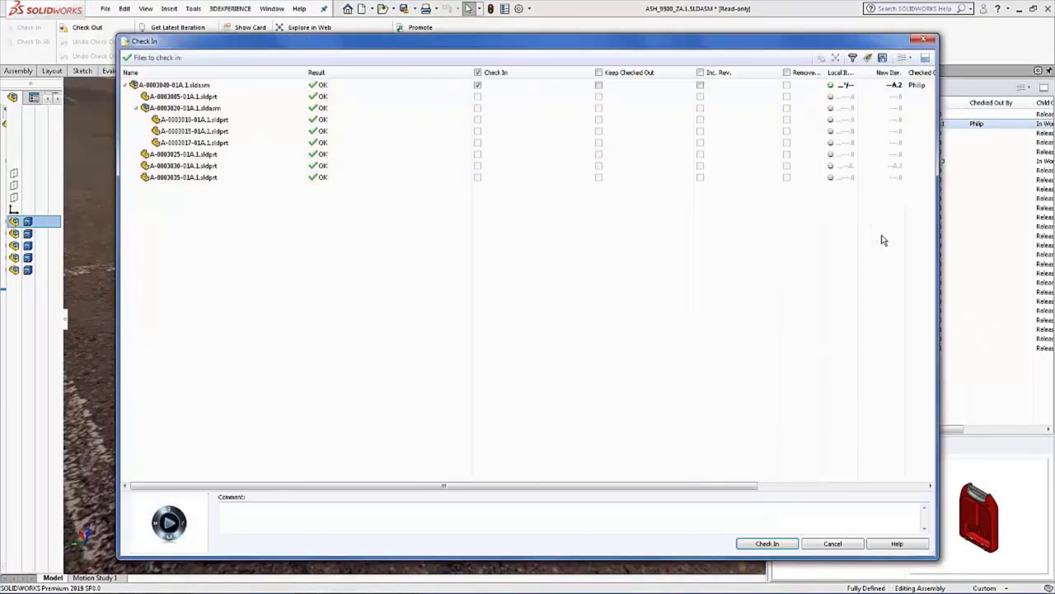
{"action": "left_click", "coordinate": [434, 521]}
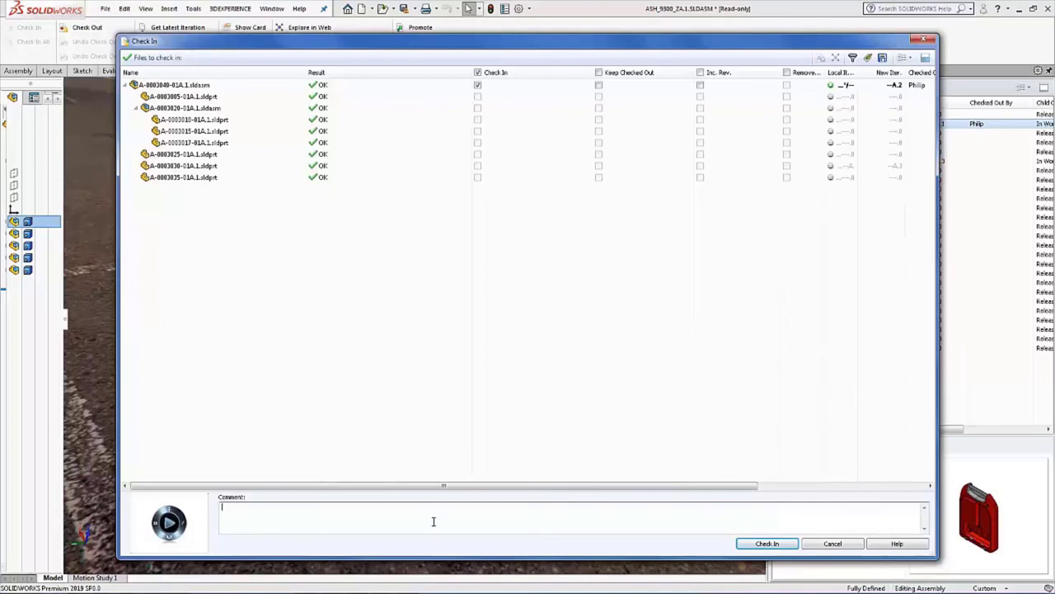
{"action": "type", "text": "New grid distance"}
{"action": "left_click", "coordinate": [768, 541]}
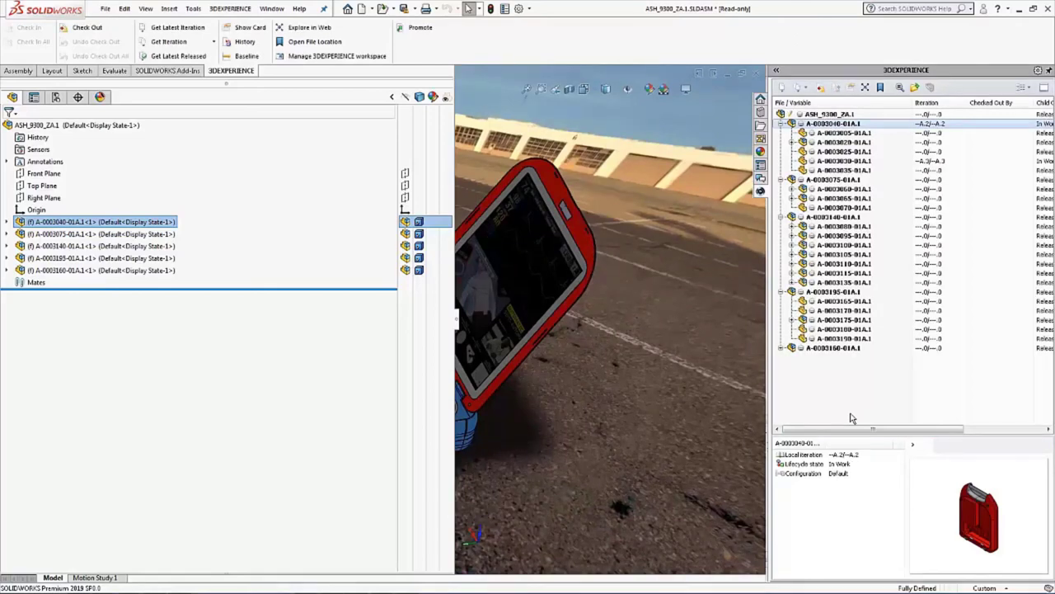
{"action": "left_click_drag", "start_coordinate": [455, 326], "coordinate": [68, 320]}
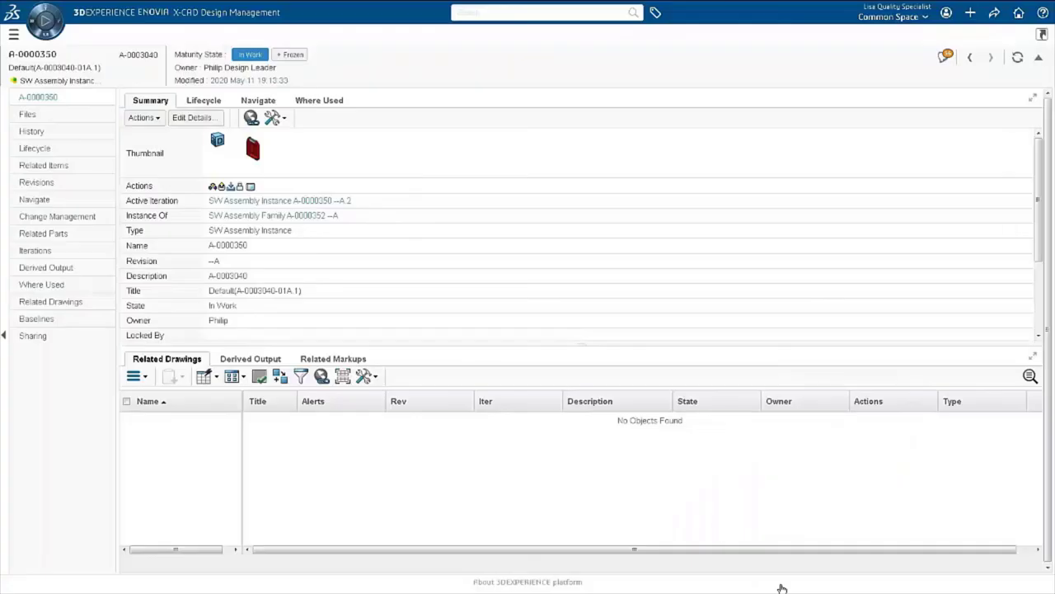
From Related Parts, open the Device Master Record of part A-0000350
{"action": "left_click", "coordinate": [70, 234]}
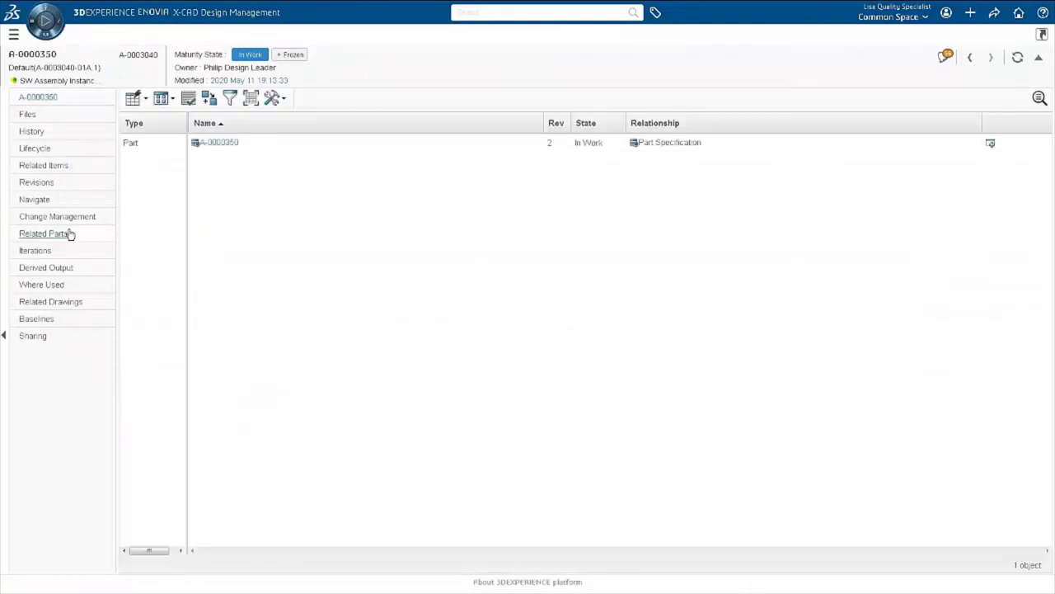
{"action": "left_click", "coordinate": [215, 143]}
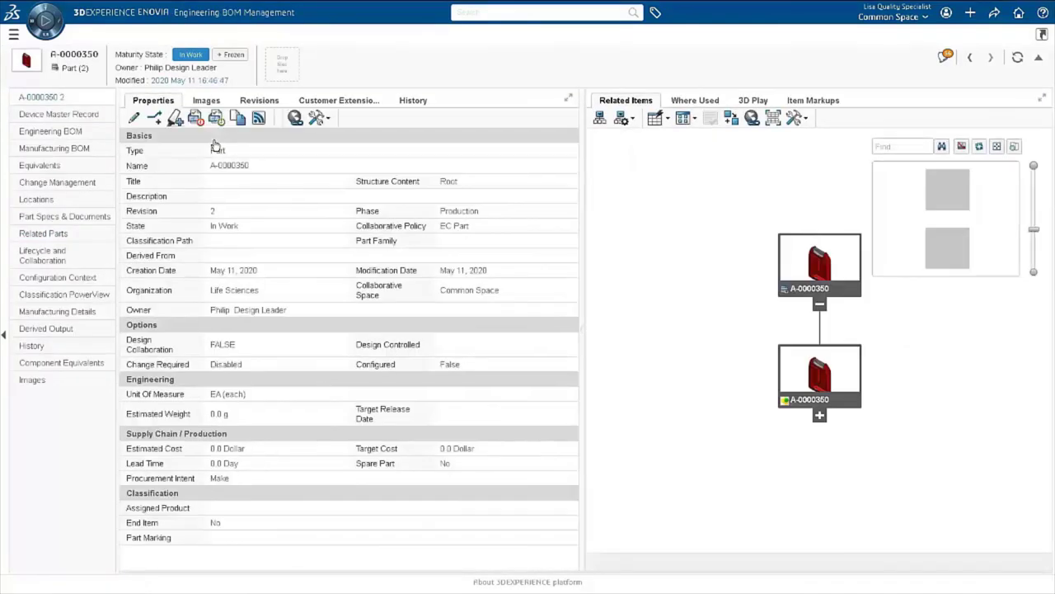
{"action": "left_click", "coordinate": [111, 120]}
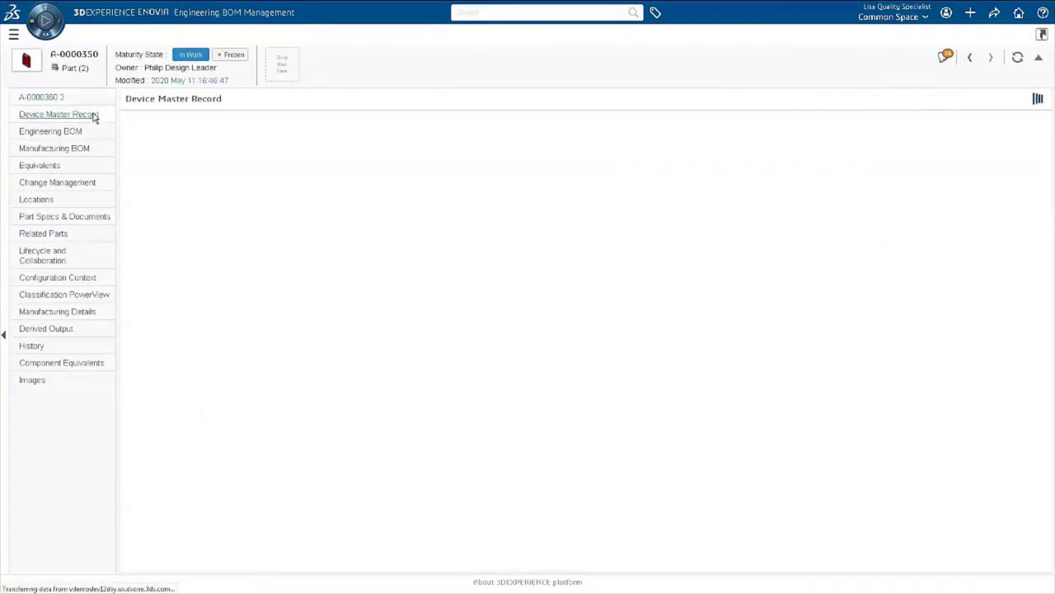
{"action": "left_click", "coordinate": [94, 115]}
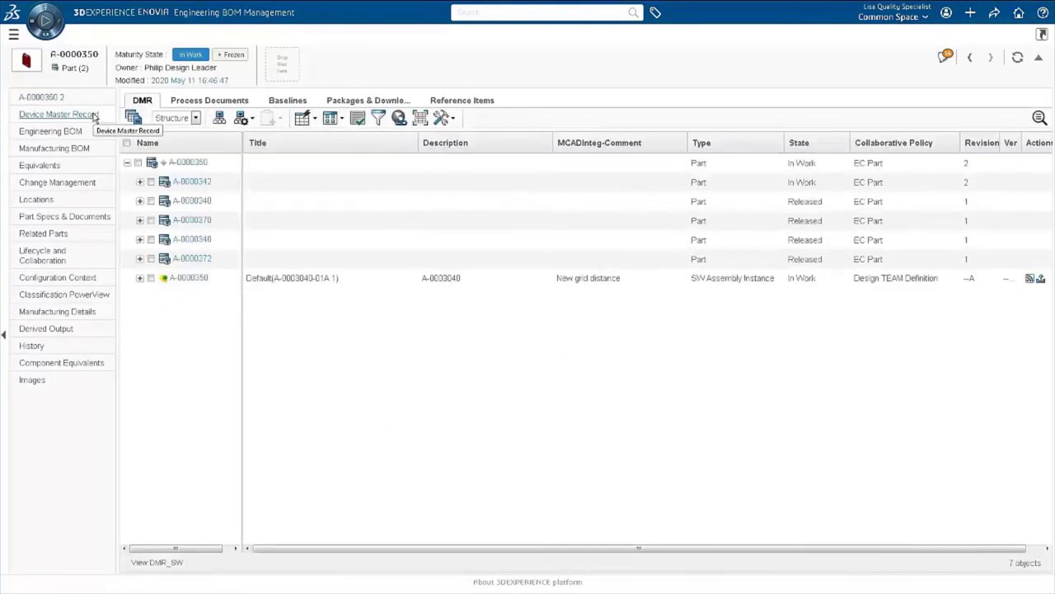
Expand the whole record, try the SW Assembly Instance type filter, then reset and close filters
{"action": "left_click", "coordinate": [219, 117]}
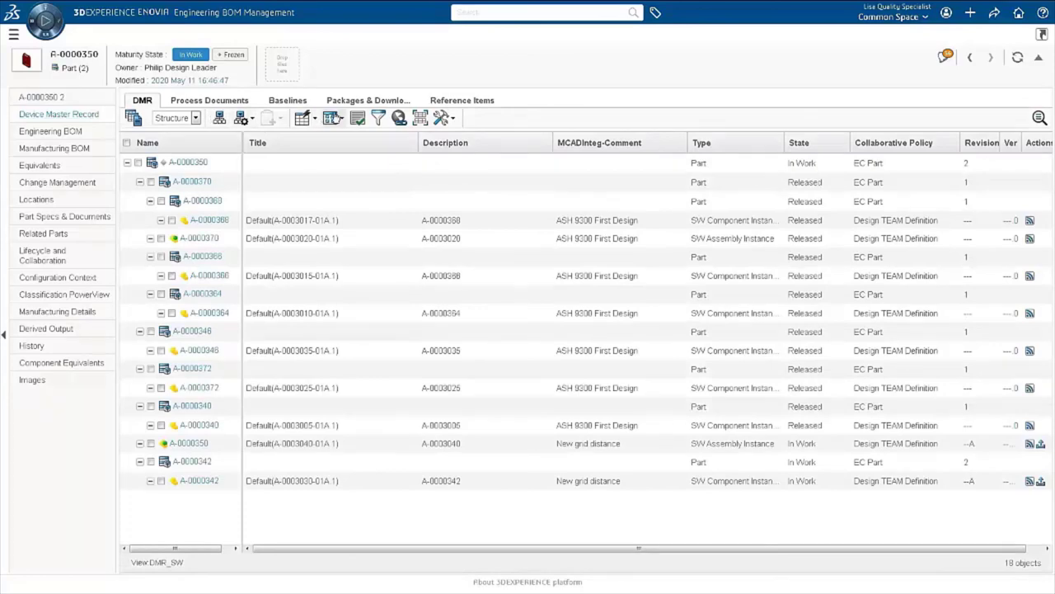
{"action": "left_click", "coordinate": [377, 118]}
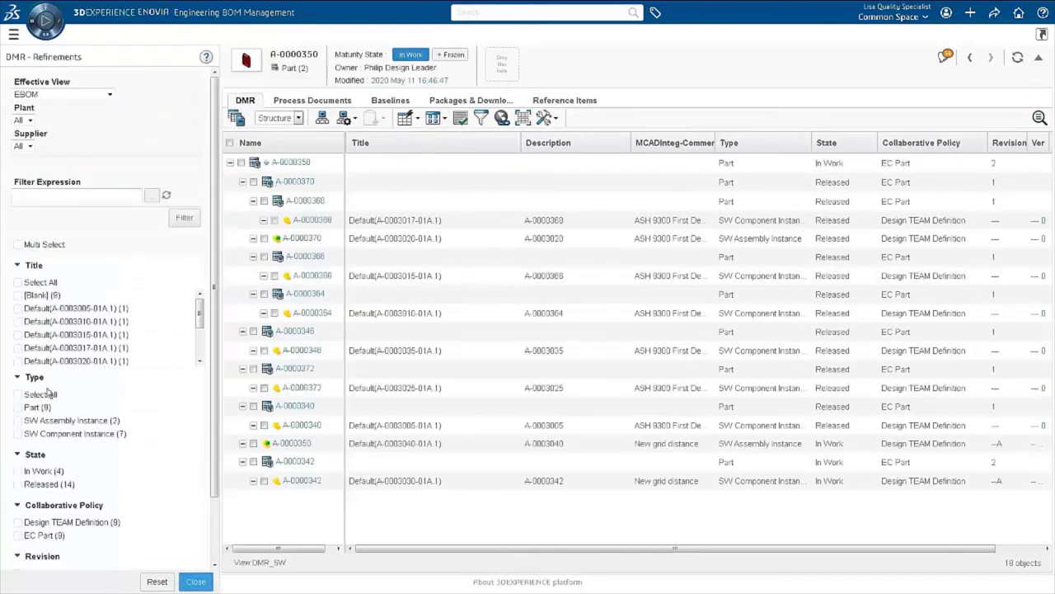
{"action": "left_click", "coordinate": [18, 421]}
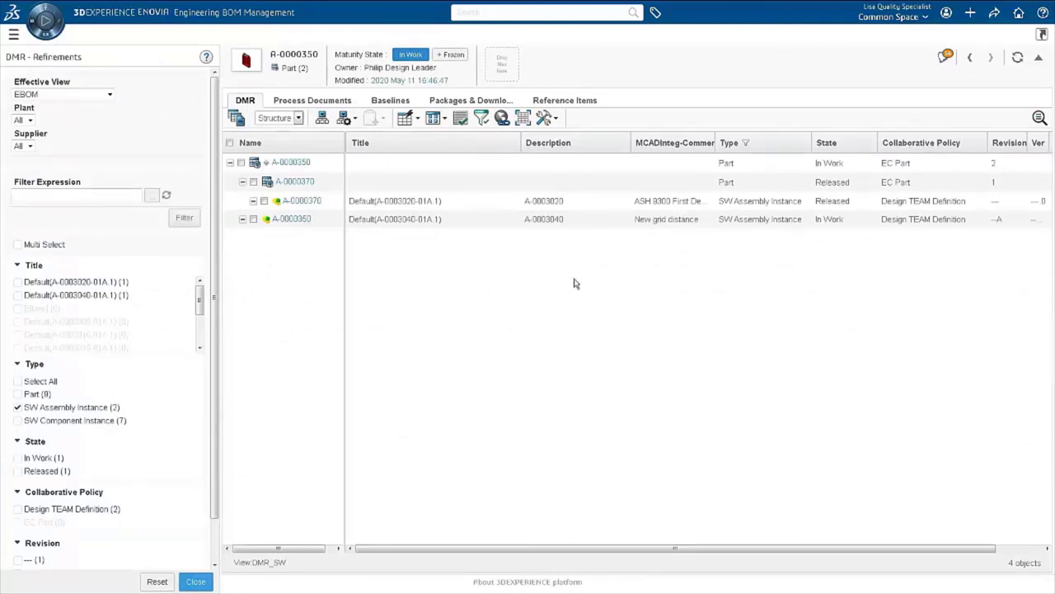
{"action": "left_click", "coordinate": [165, 581]}
{"action": "left_click", "coordinate": [186, 582]}
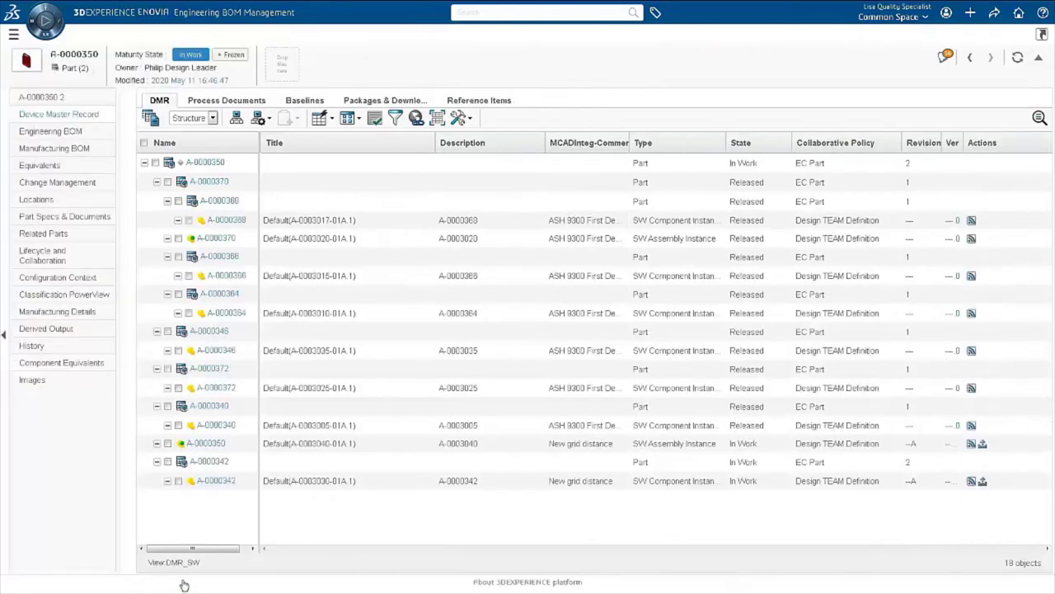